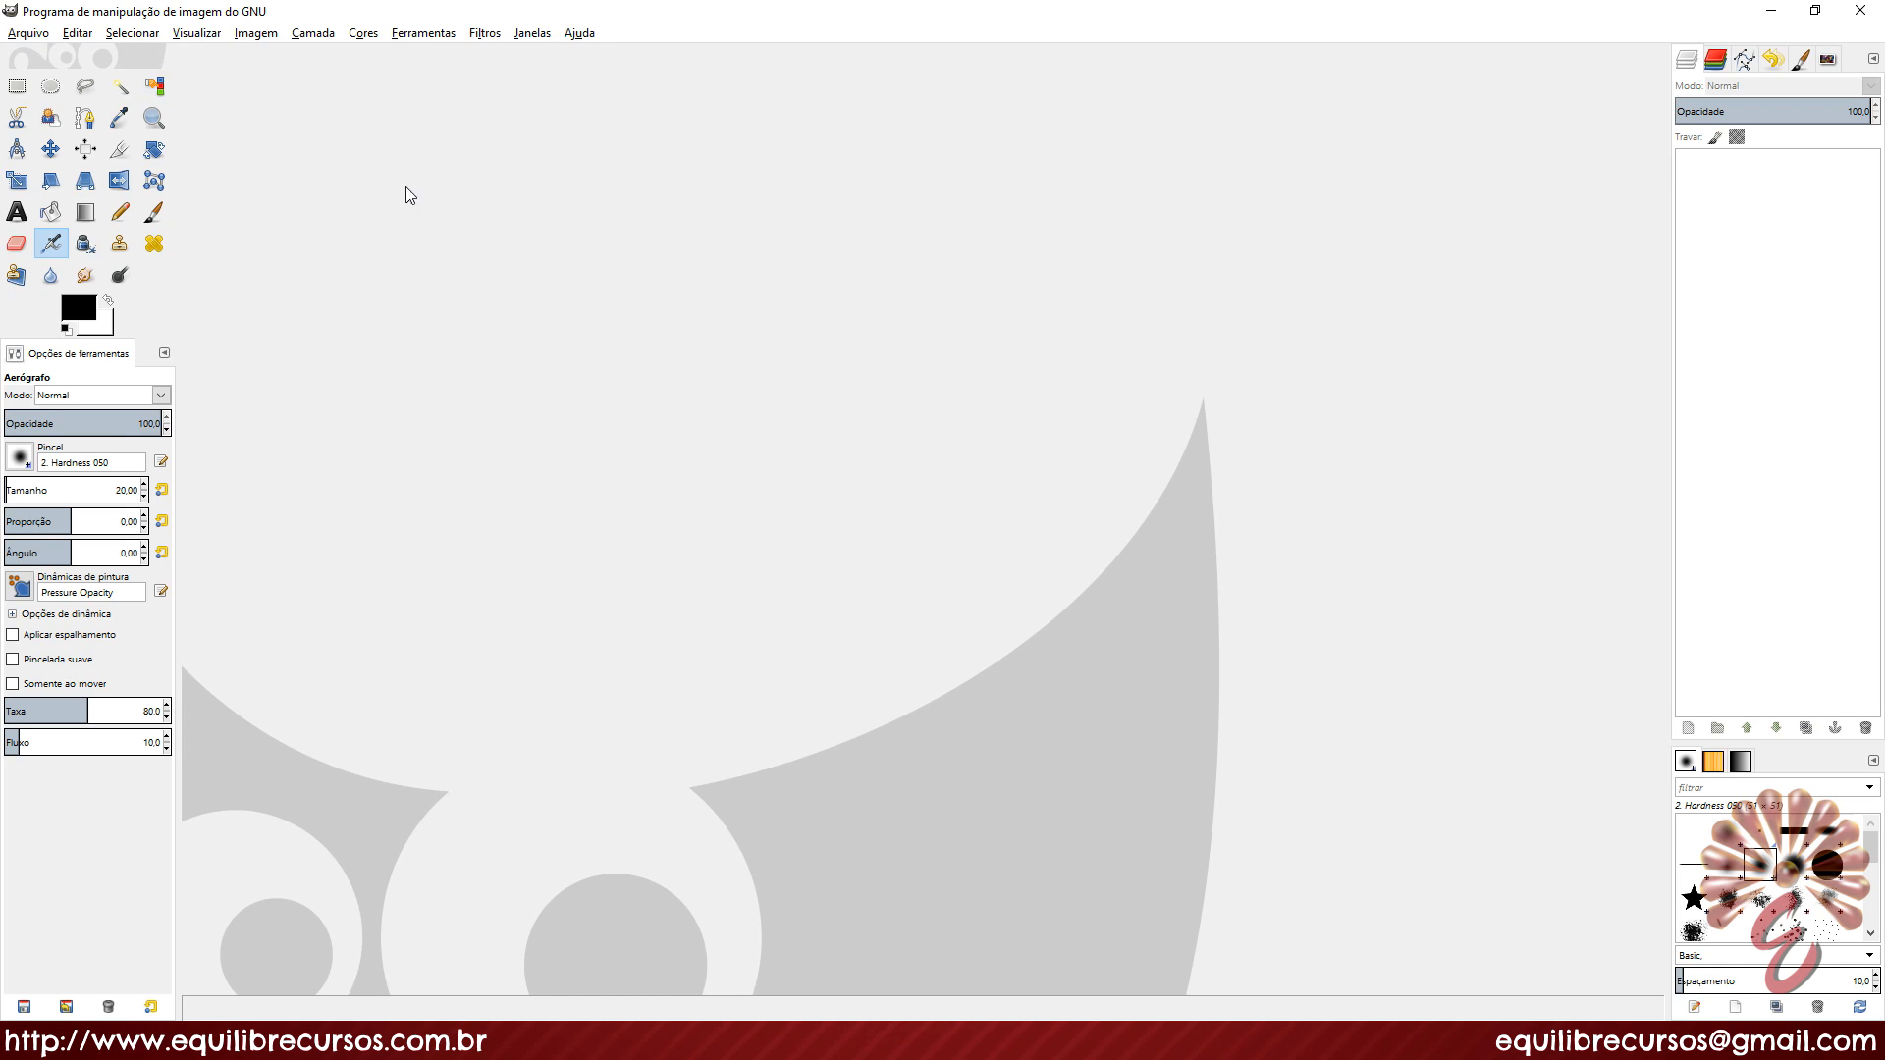
# Step: Create a new image 1280 px wide and 720 px high
pyautogui.click(39, 36)
pyautogui.click(44, 56)
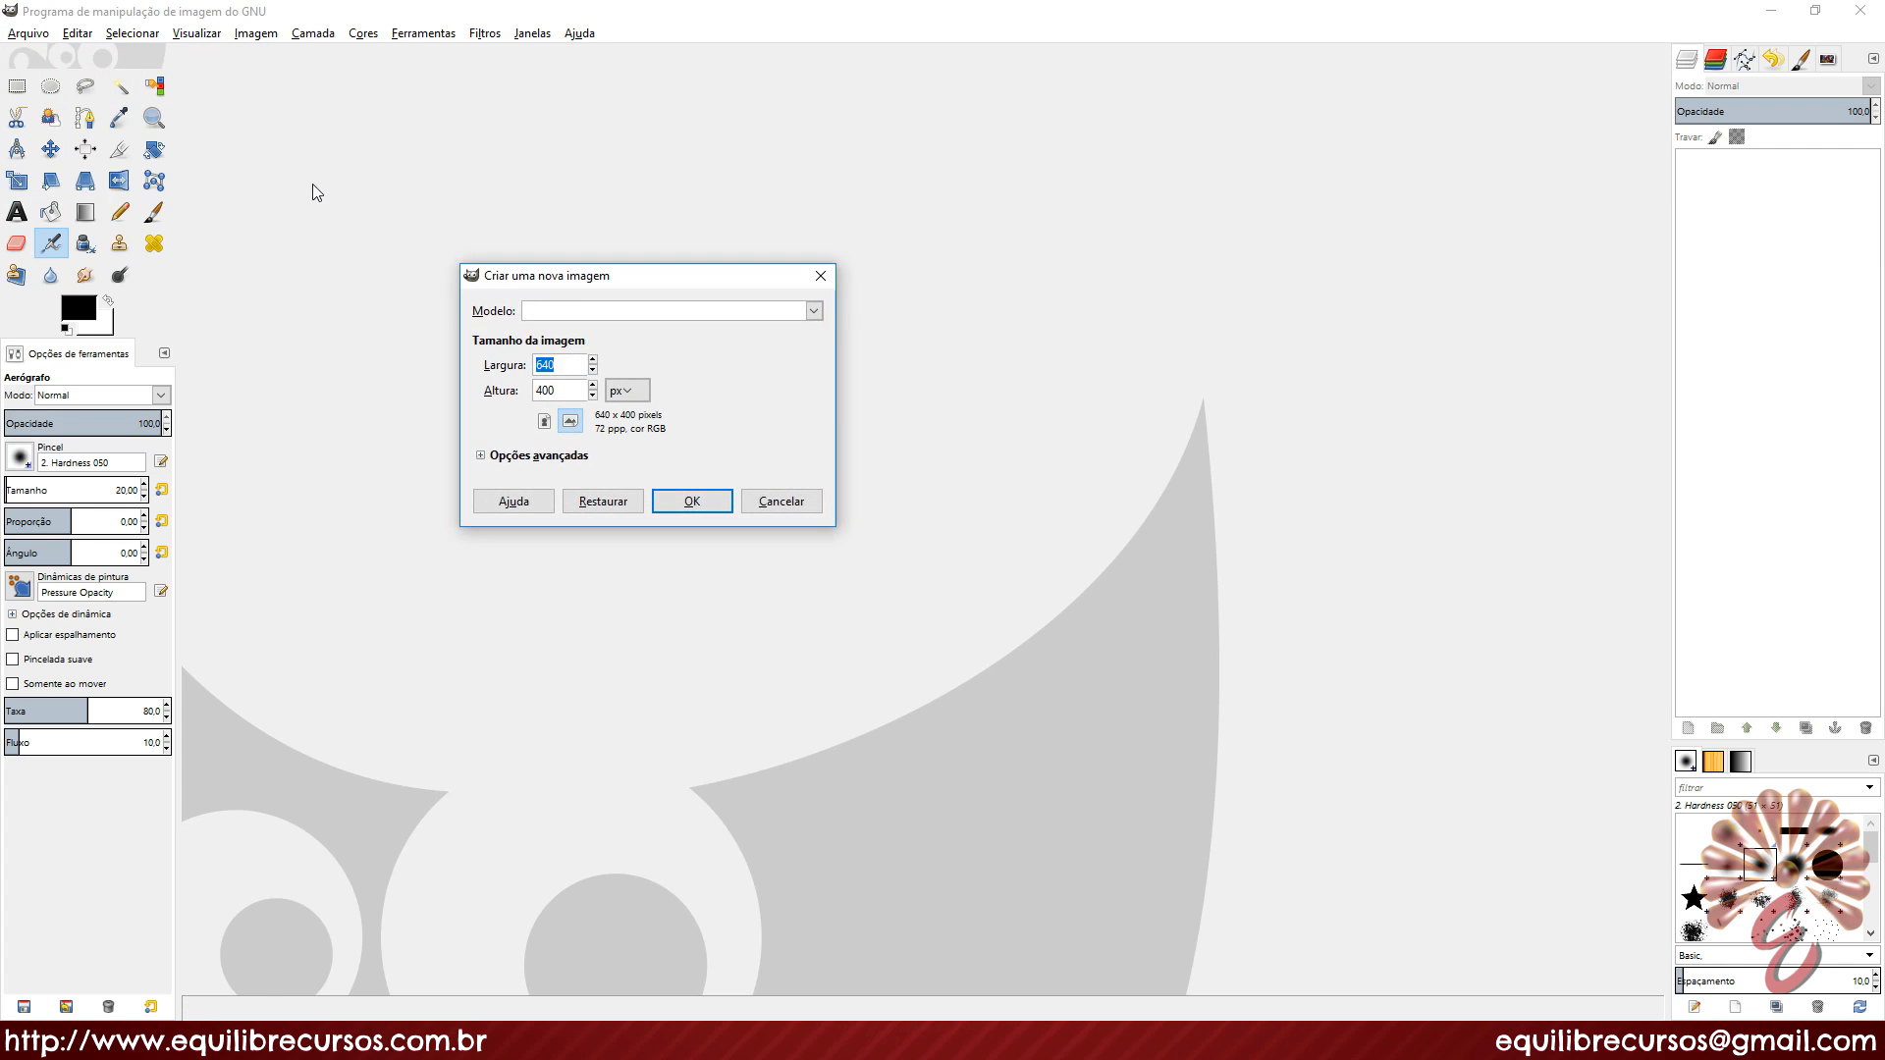
pyautogui.write('1280')
pyautogui.press('Tab')
pyautogui.write('7209')
pyautogui.press('BackSpace')
pyautogui.click(694, 496)
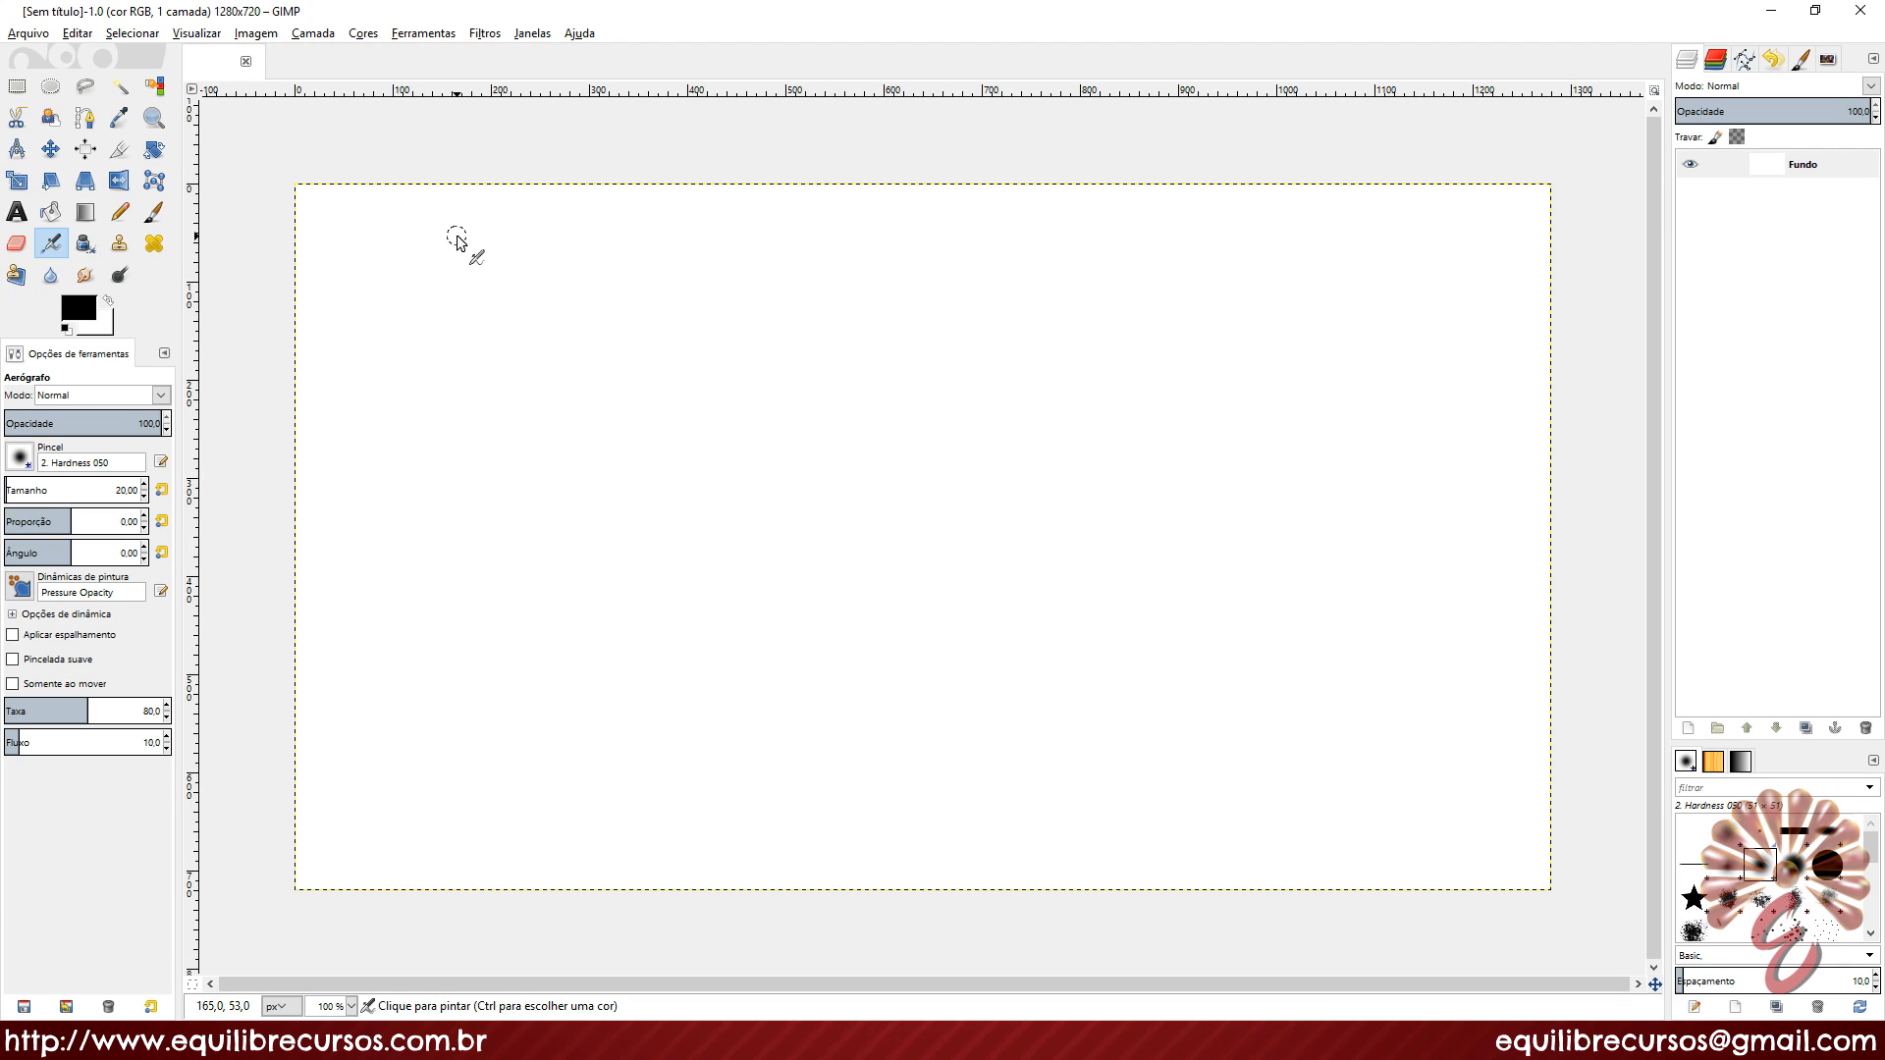
# Step: Add a horizontal guide at 50% of the image height
pyautogui.click(256, 33)
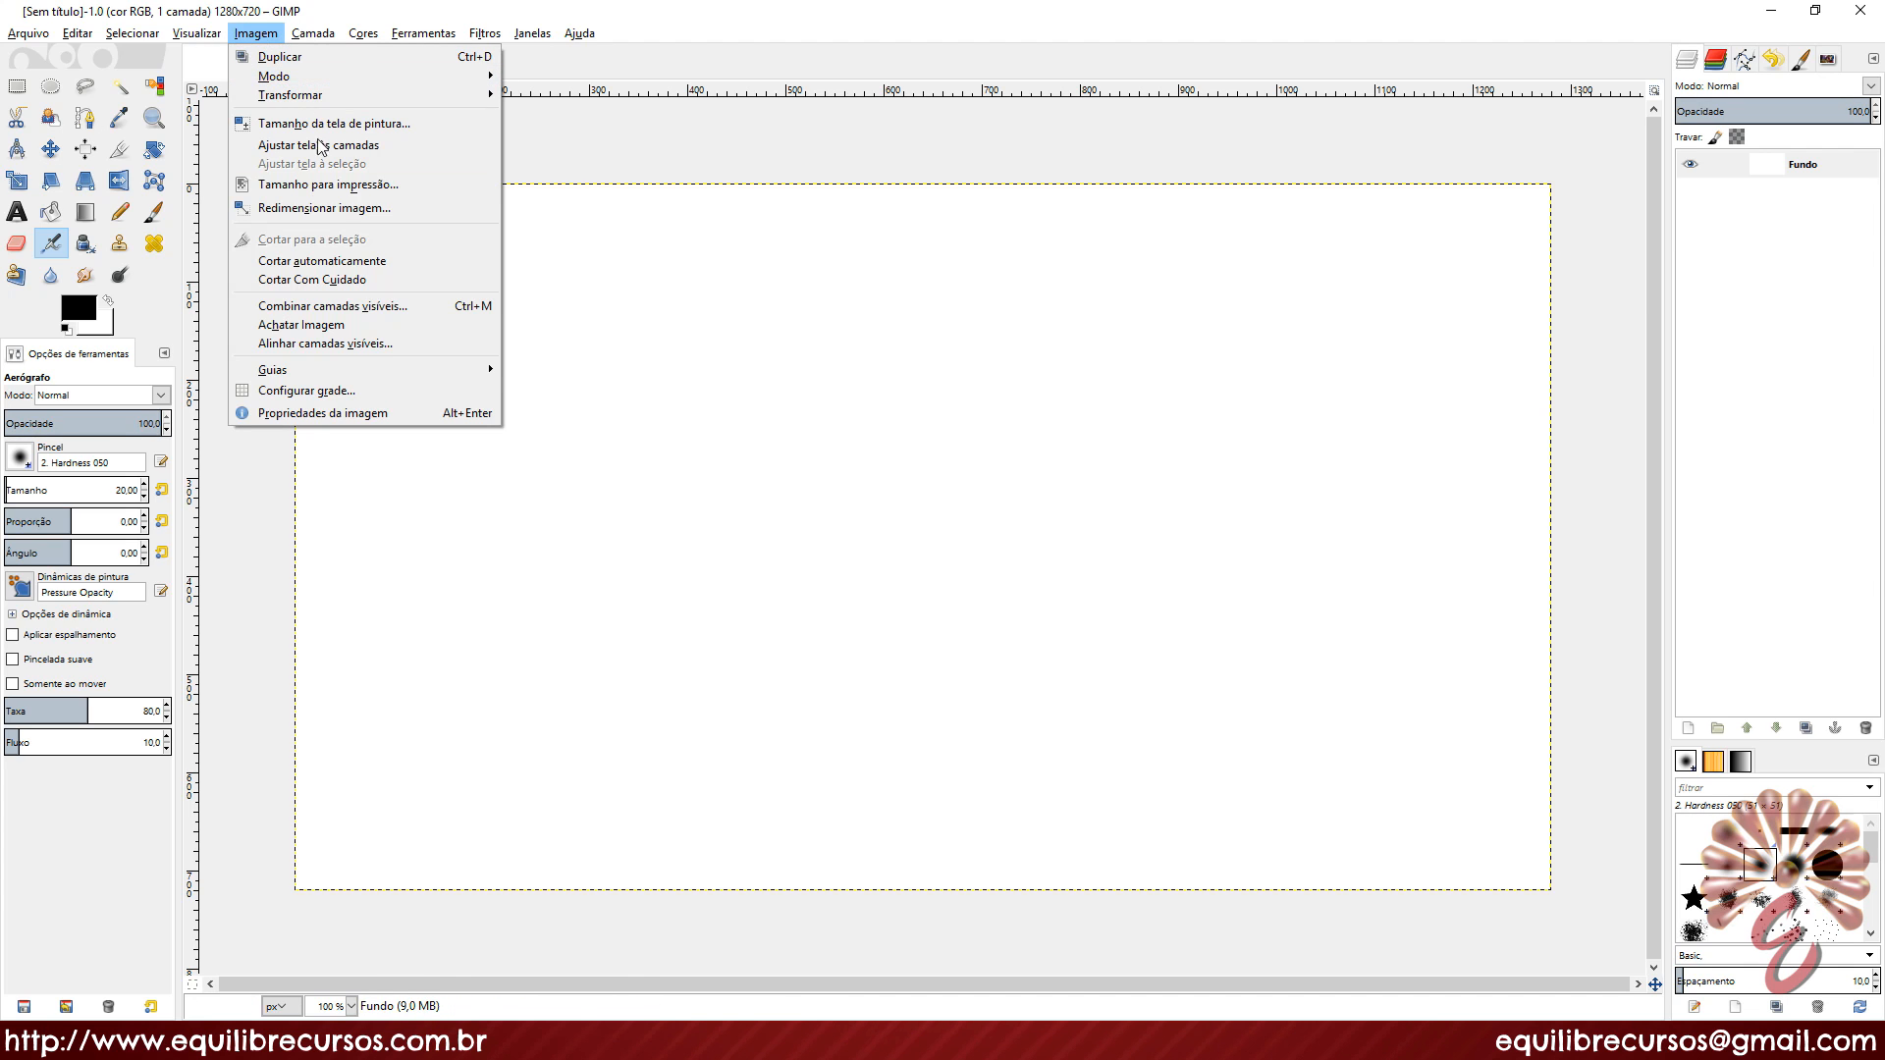
pyautogui.moveTo(397, 369)
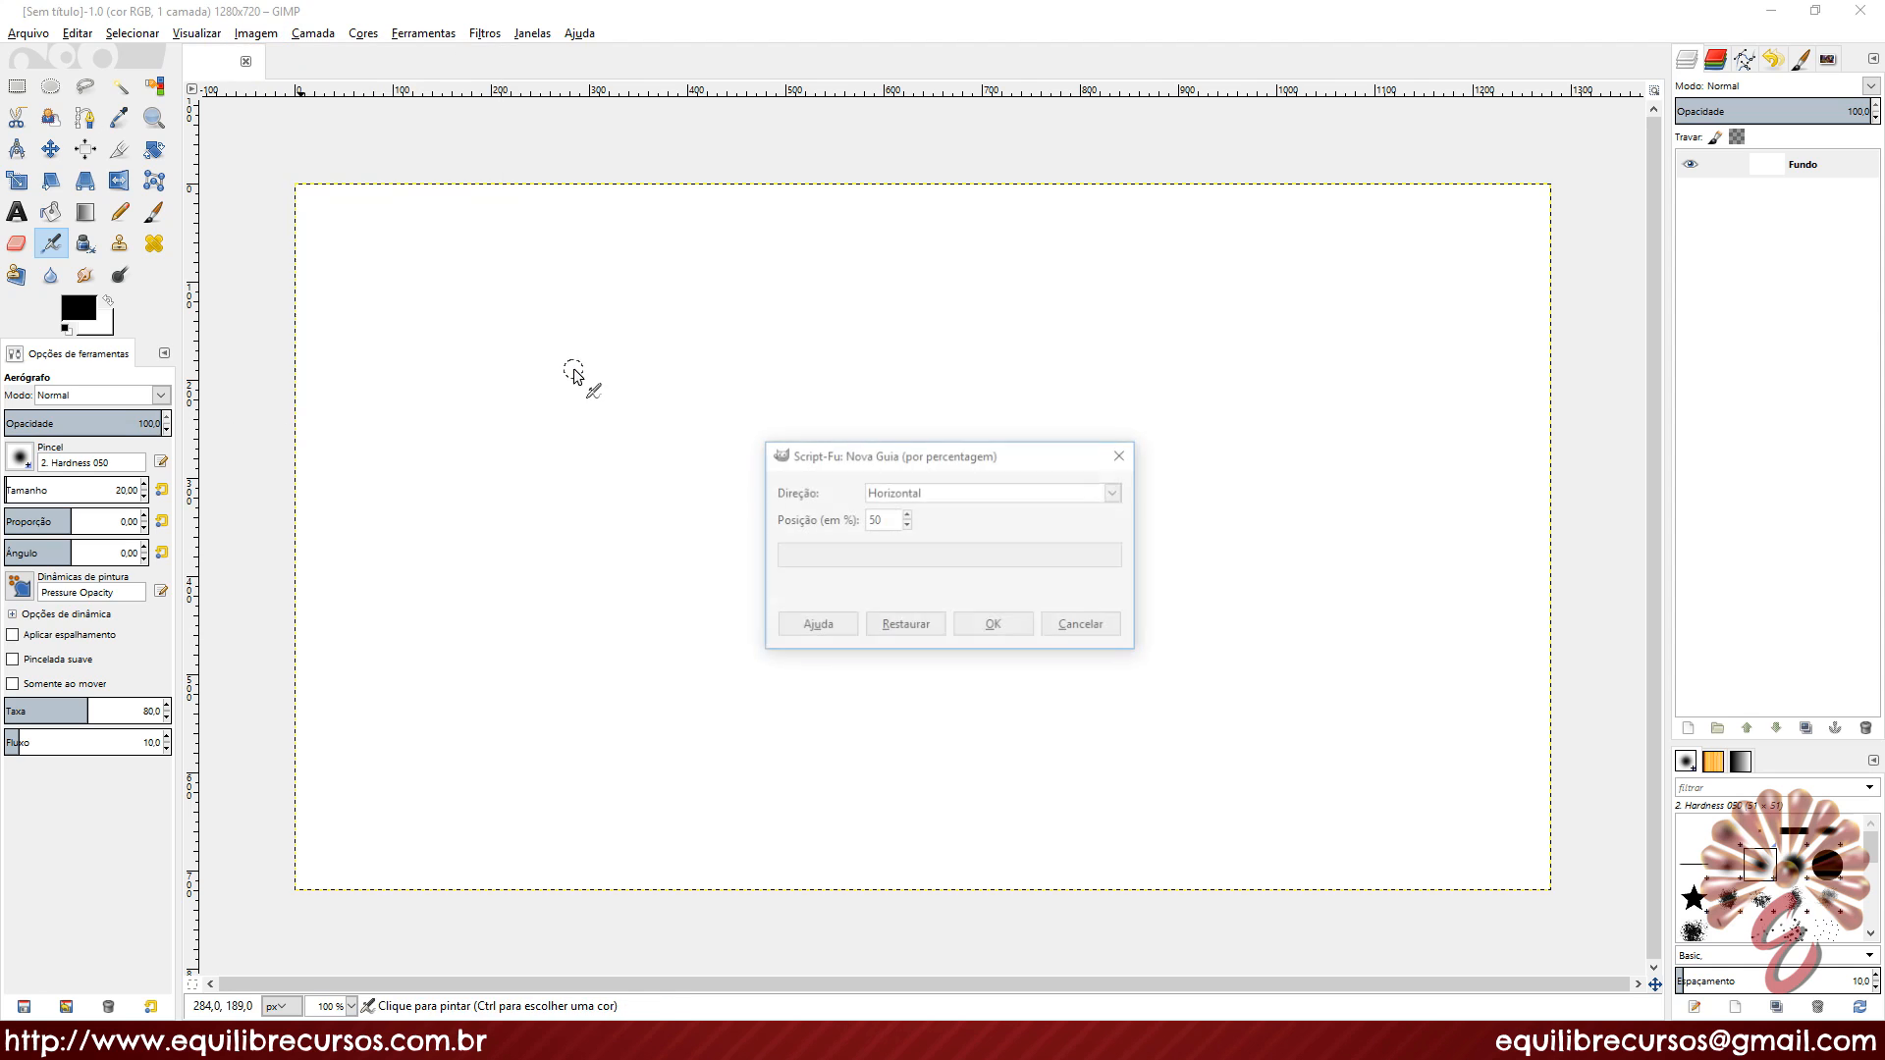
pyautogui.click(566, 373)
pyautogui.moveTo(879, 461); pyautogui.dragTo(824, 366)
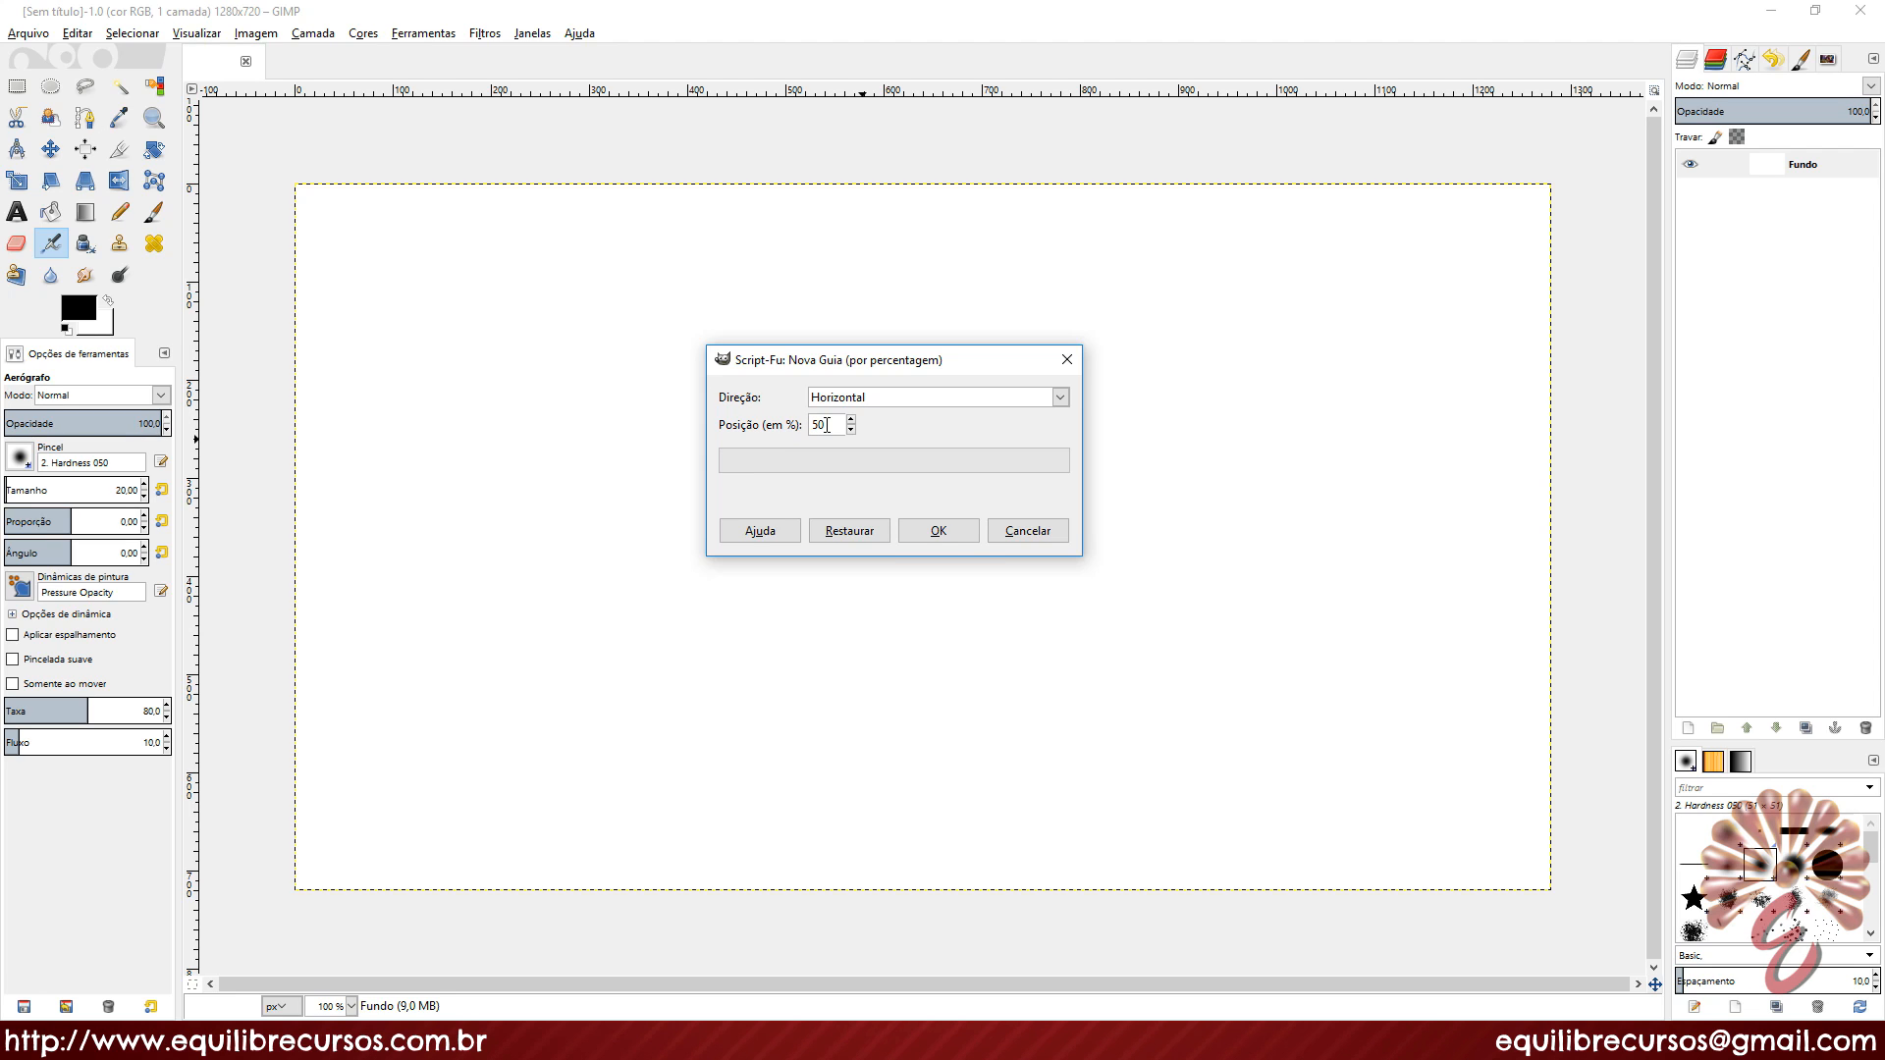
pyautogui.click(938, 530)
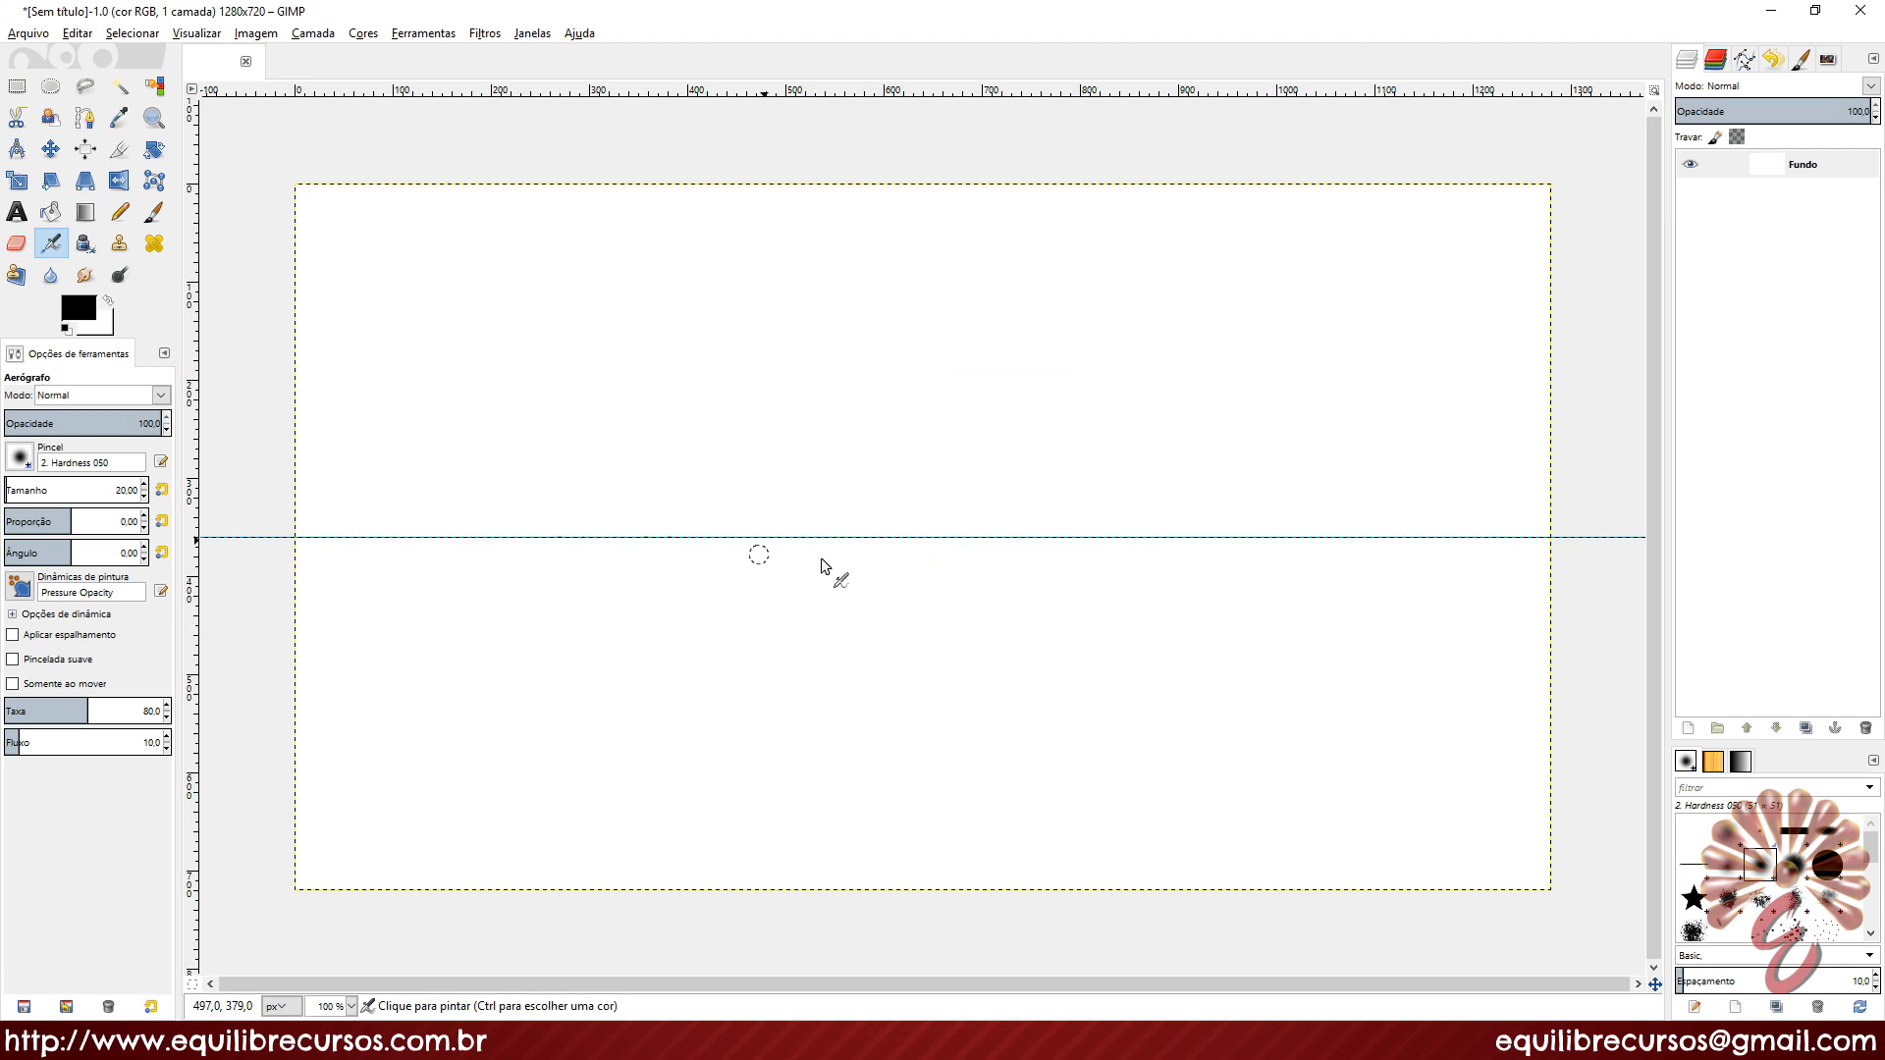
# Step: Add a vertical guide at 50% of the image width
pyautogui.click(255, 32)
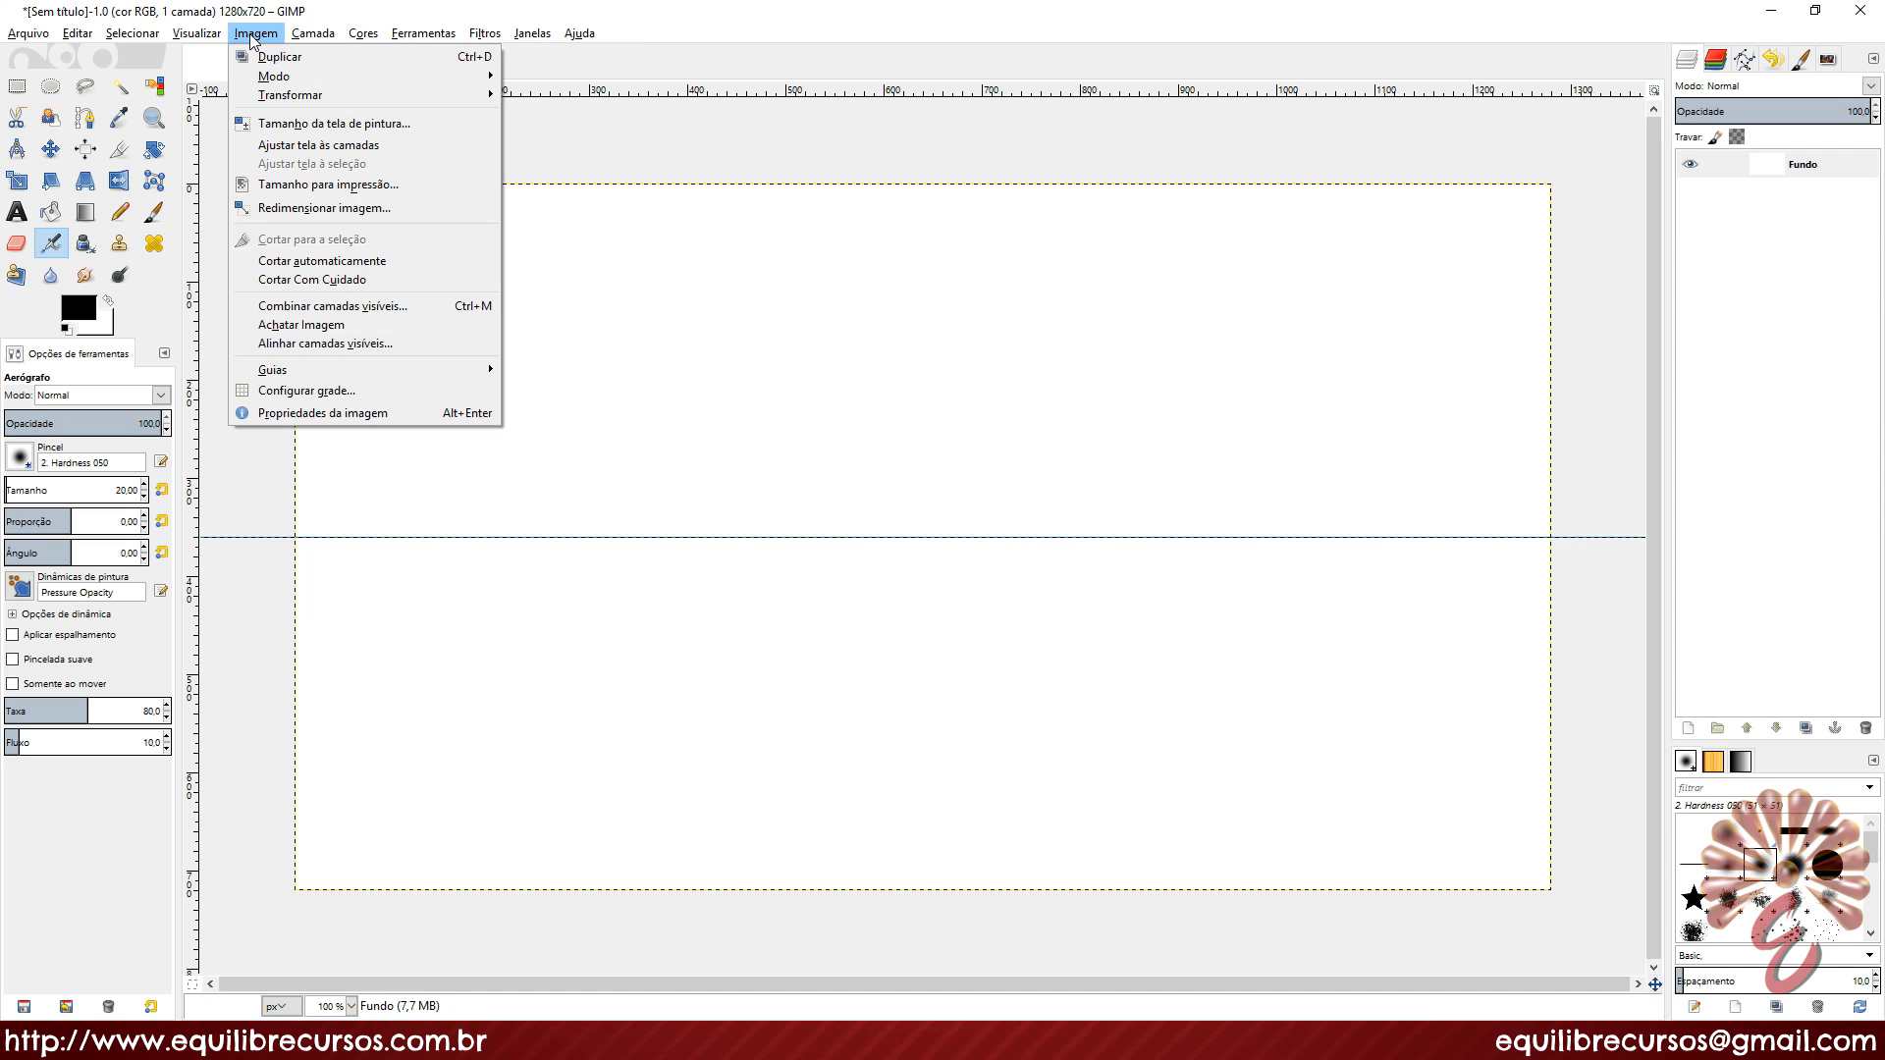
pyautogui.moveTo(345, 371)
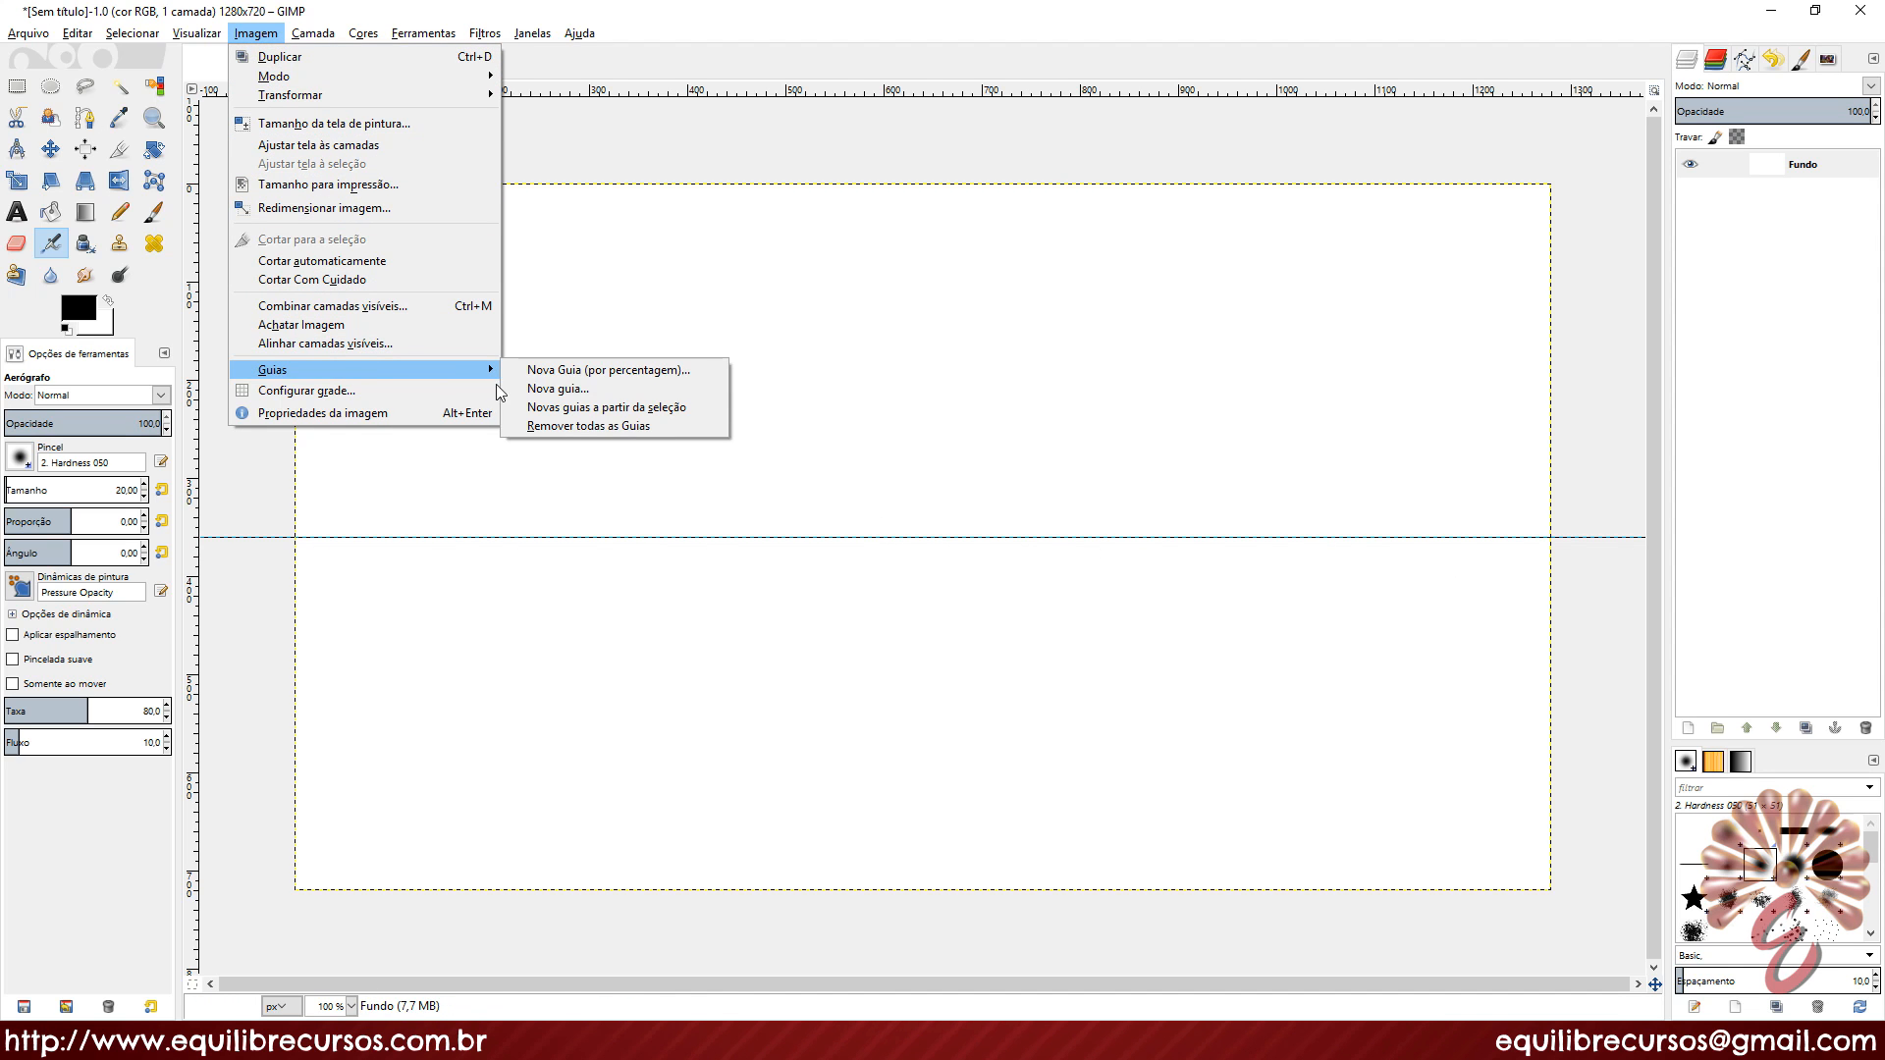
pyautogui.click(613, 378)
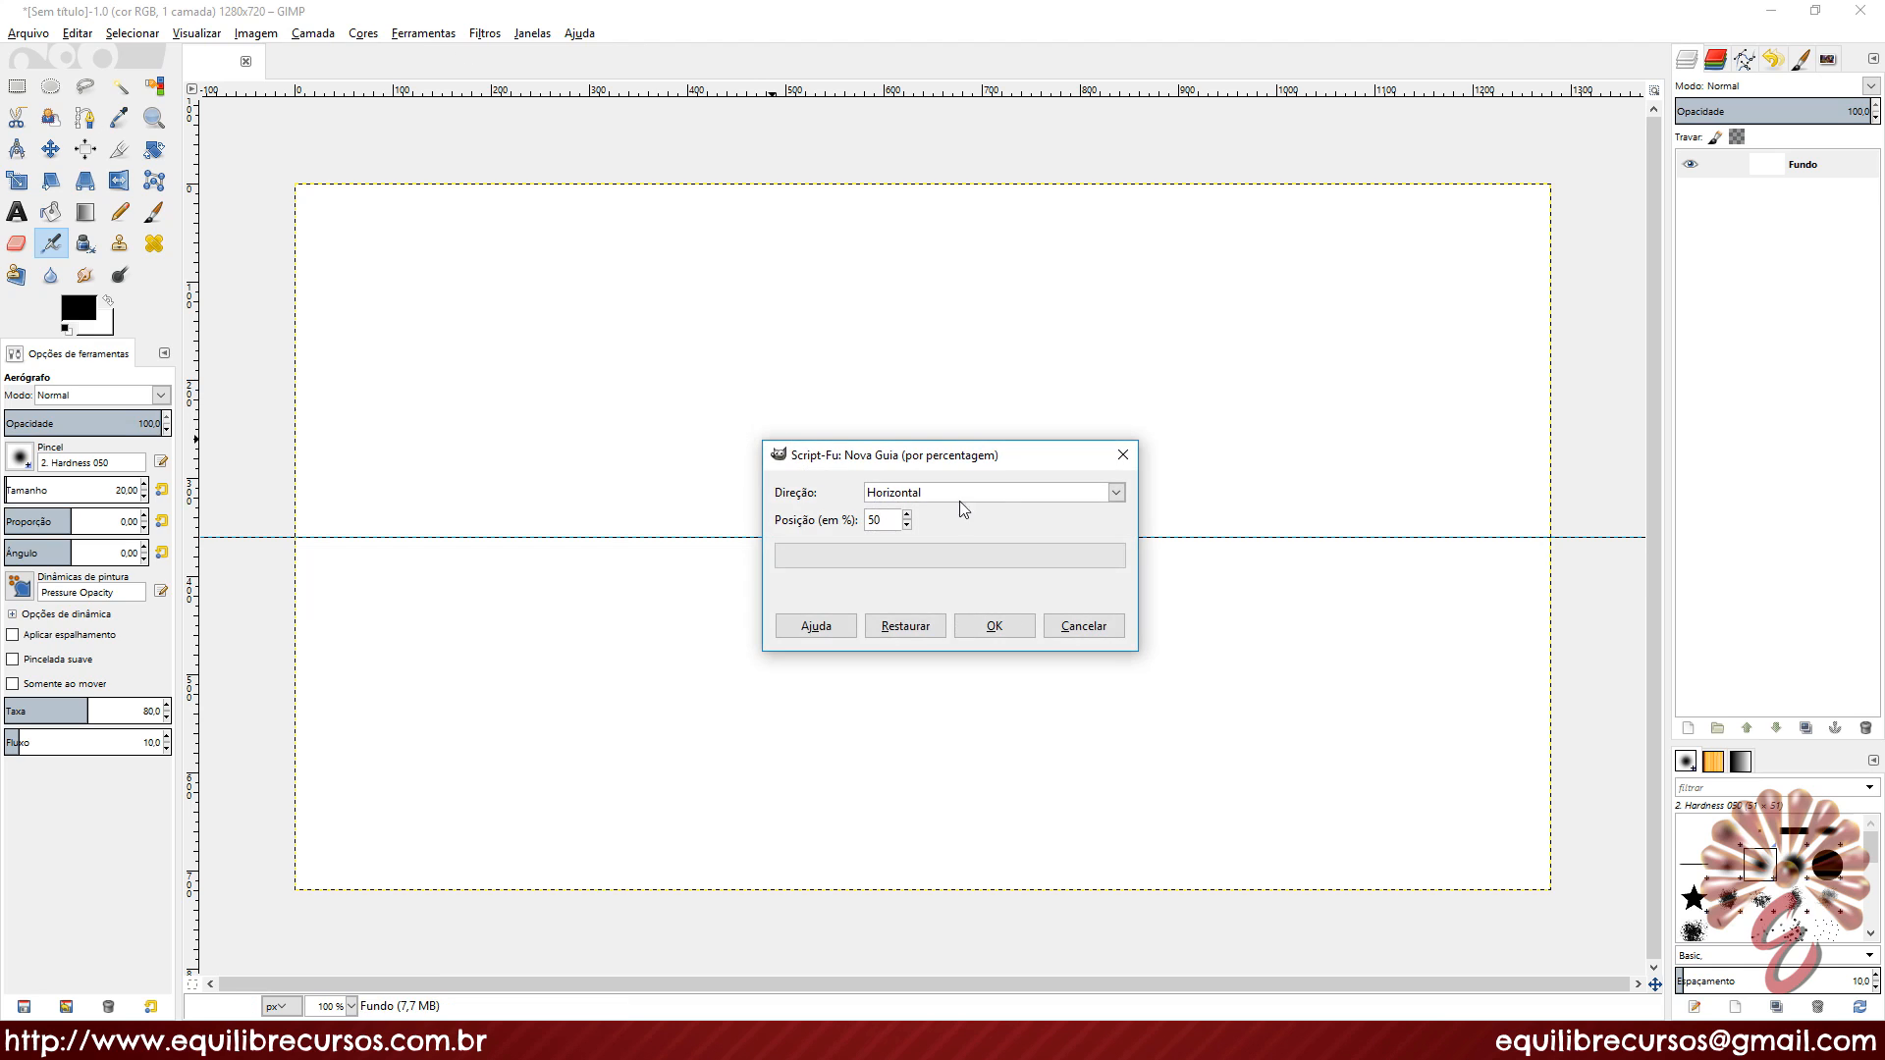
pyautogui.click(1116, 493)
pyautogui.click(994, 539)
pyautogui.click(997, 625)
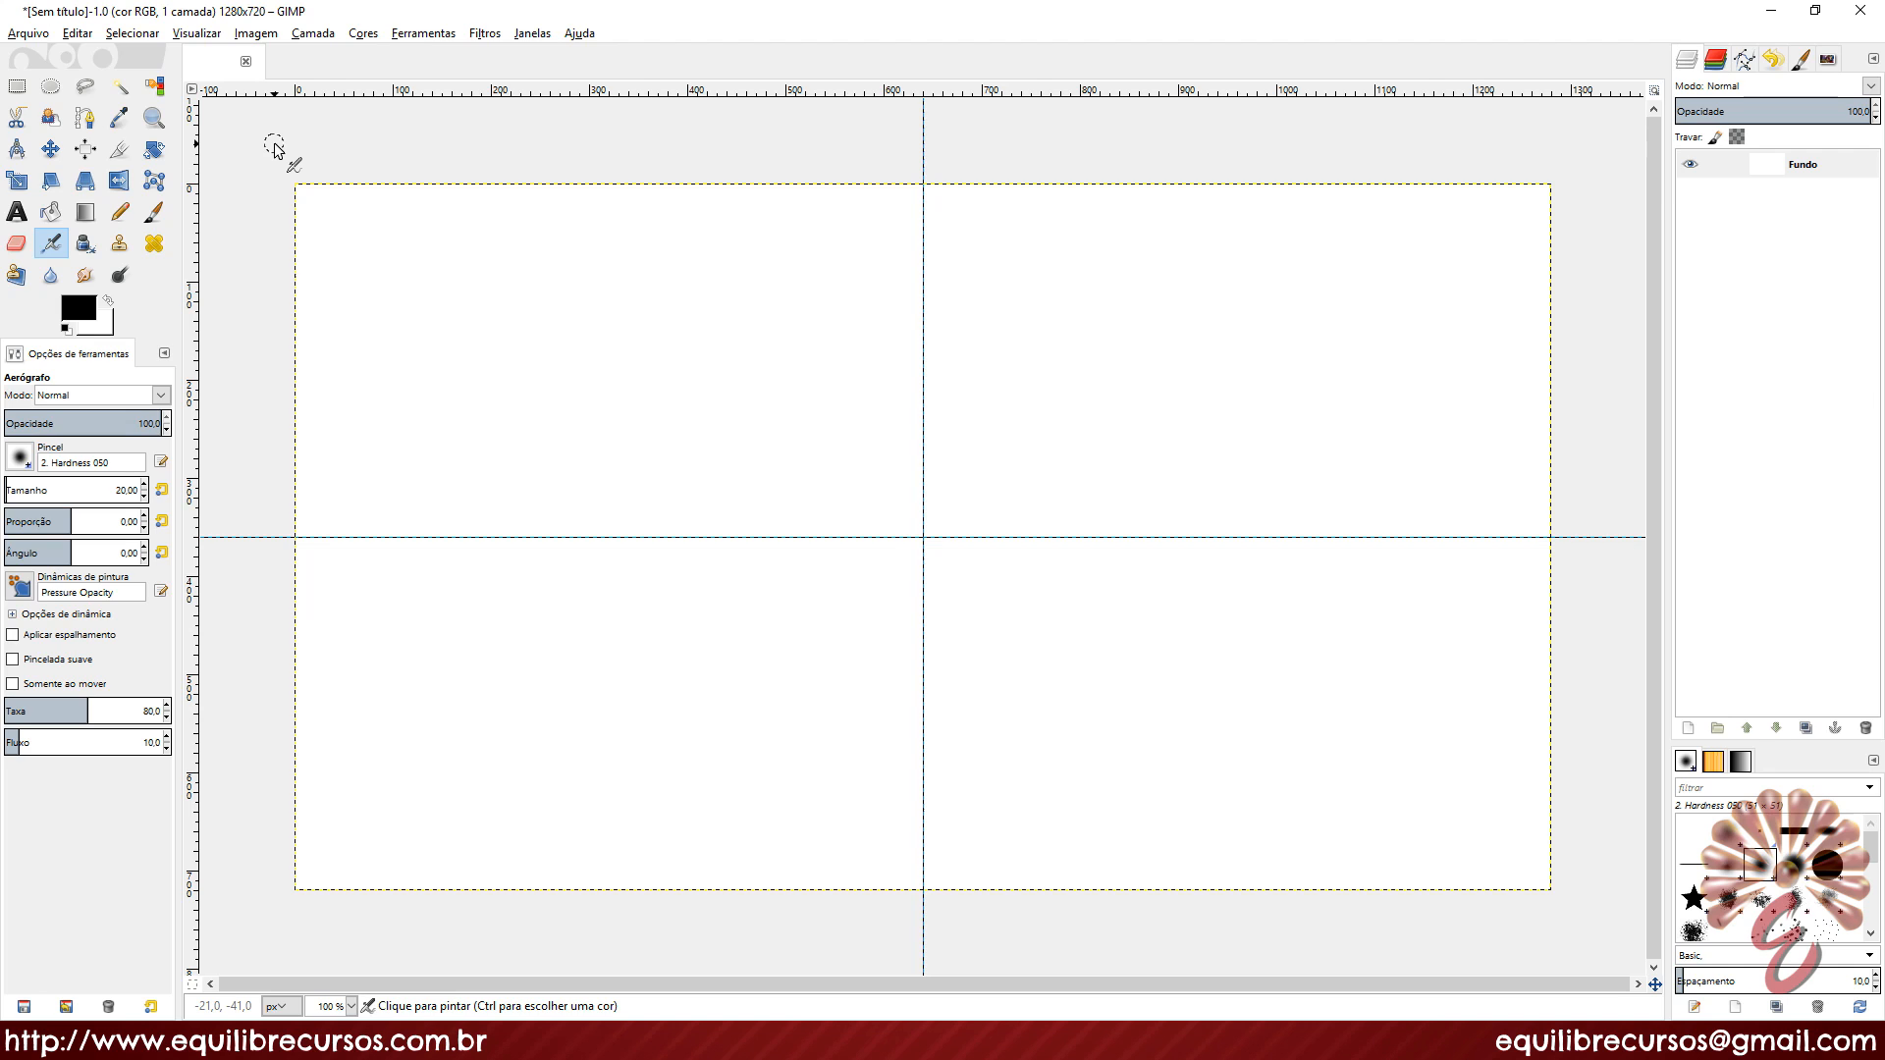
# Step: Make a circular selection about 636 px in diameter, centred on the intersection of the two guides
pyautogui.click(49, 91)
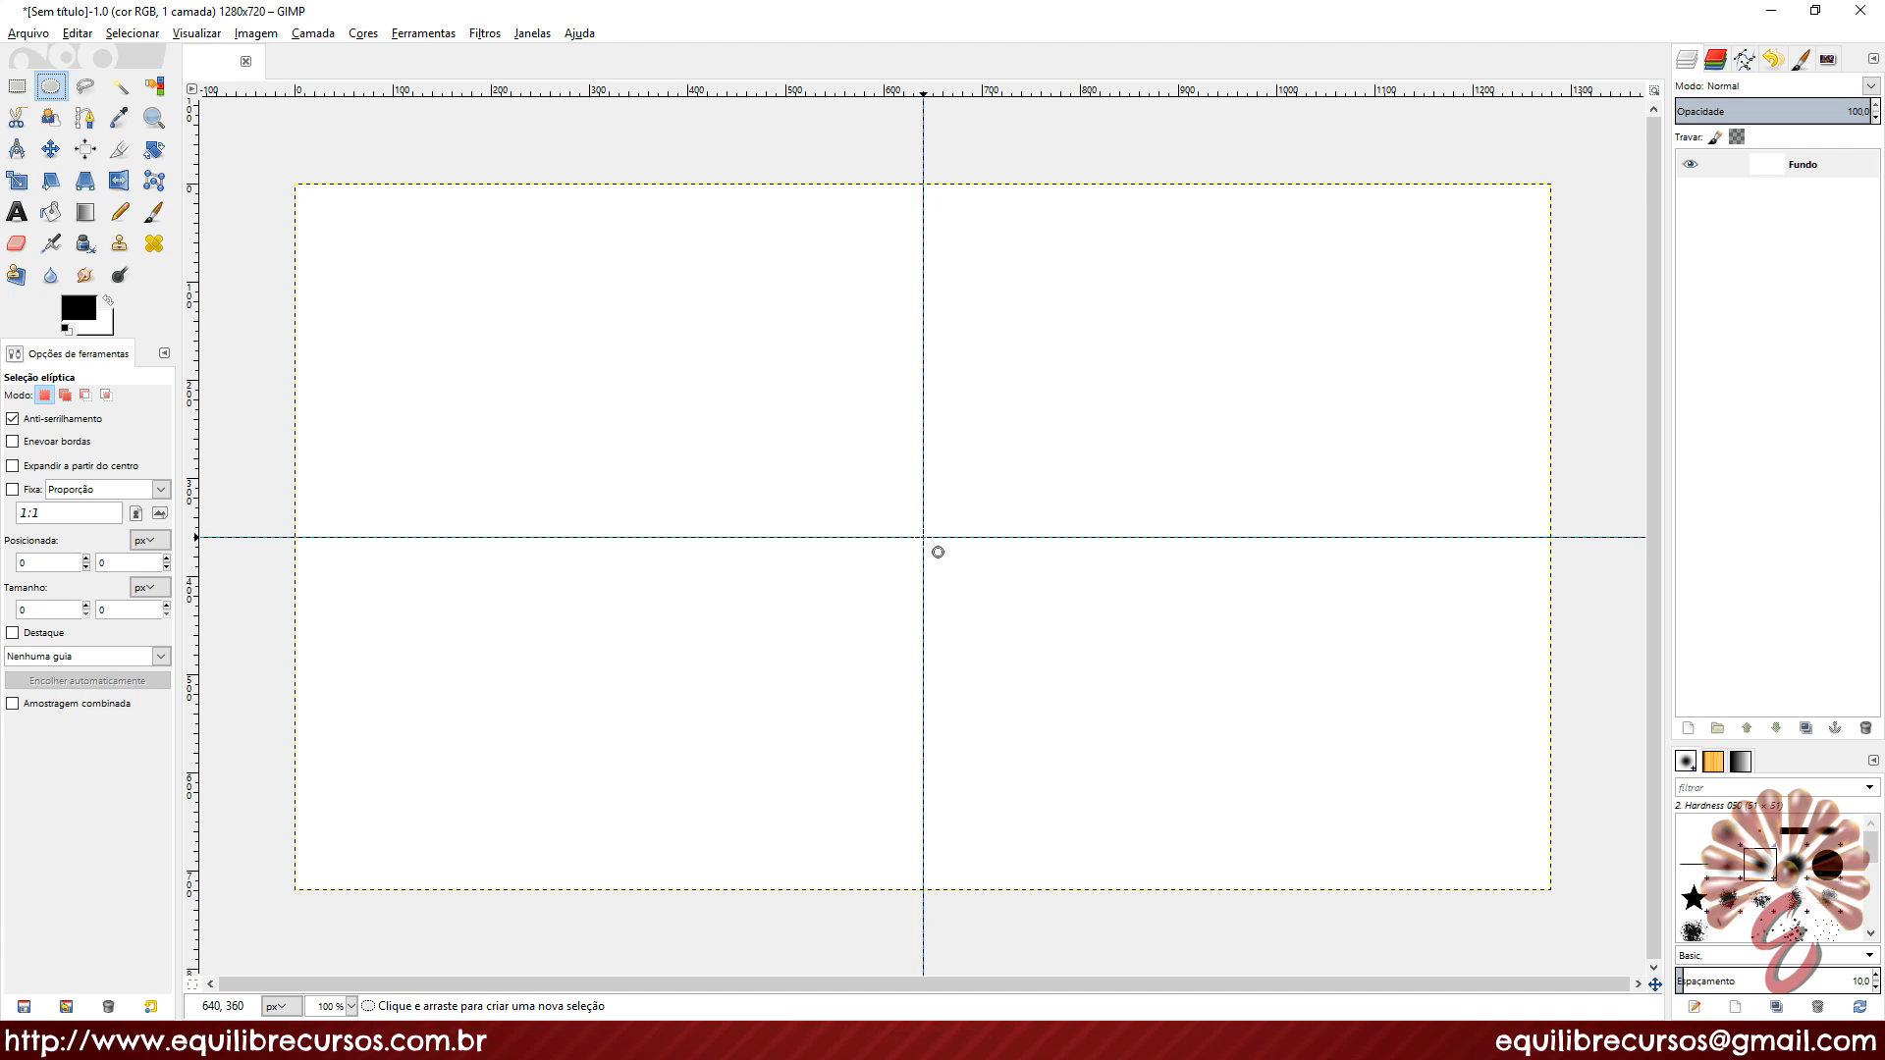
pyautogui.moveTo(923, 537); pyautogui.dragTo(1036, 633)
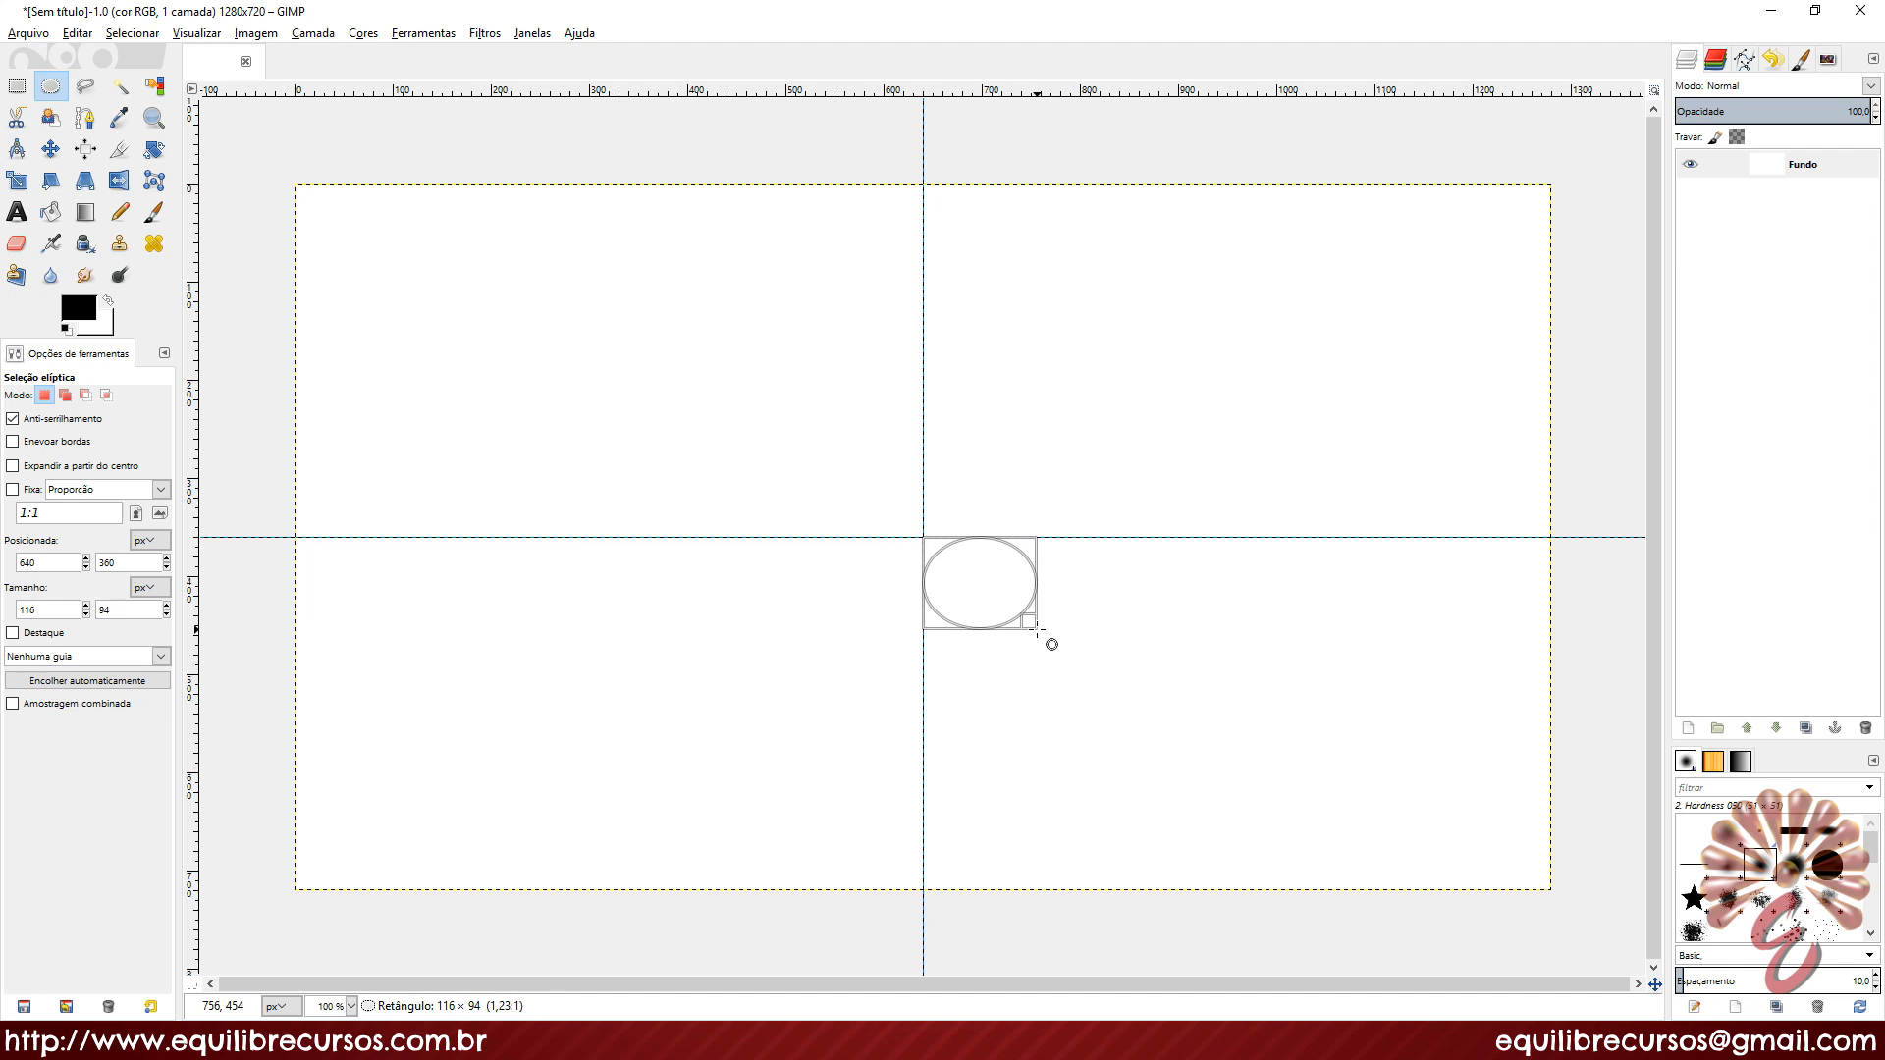
pyautogui.press('ctrl')
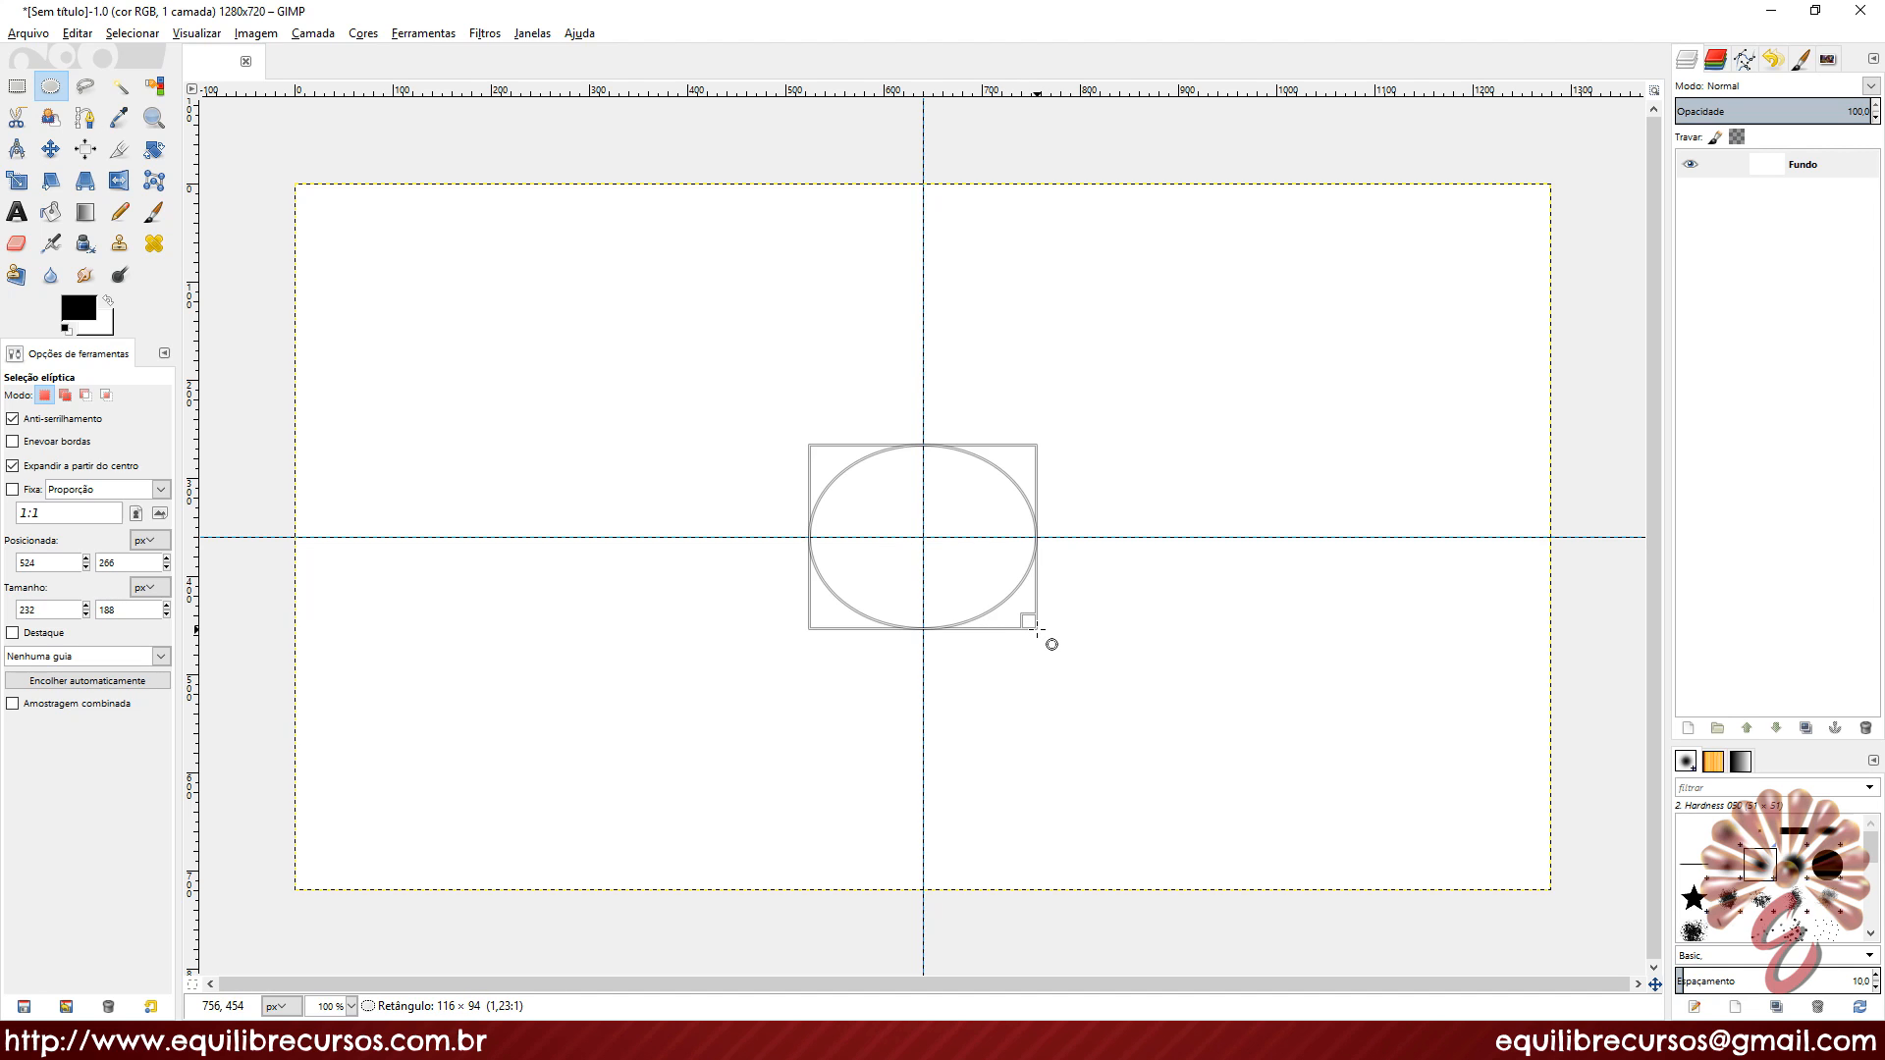
pyautogui.press('shift')
pyautogui.moveTo(1037, 633); pyautogui.dragTo(1244, 771)
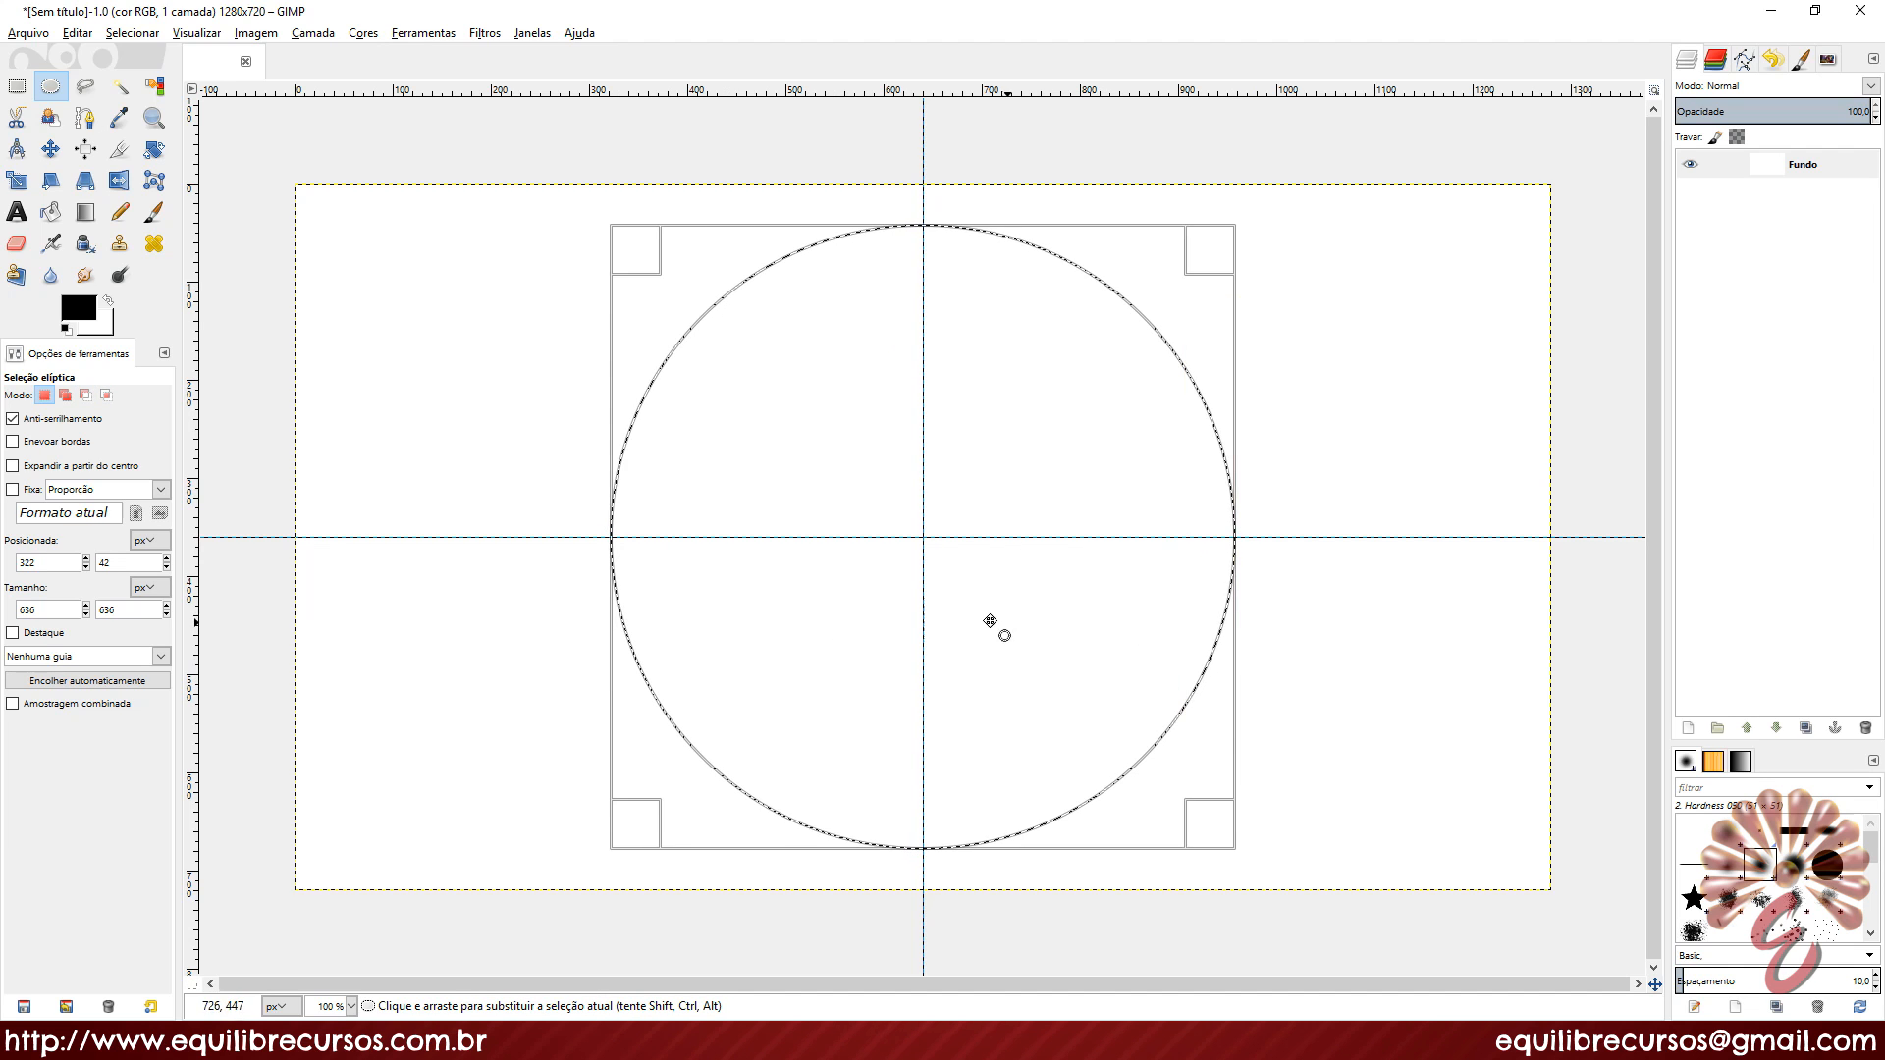
# Step: Set the foreground colour to grey 9b9b9b and bucket-fill the circular selection with it
pyautogui.click(50, 212)
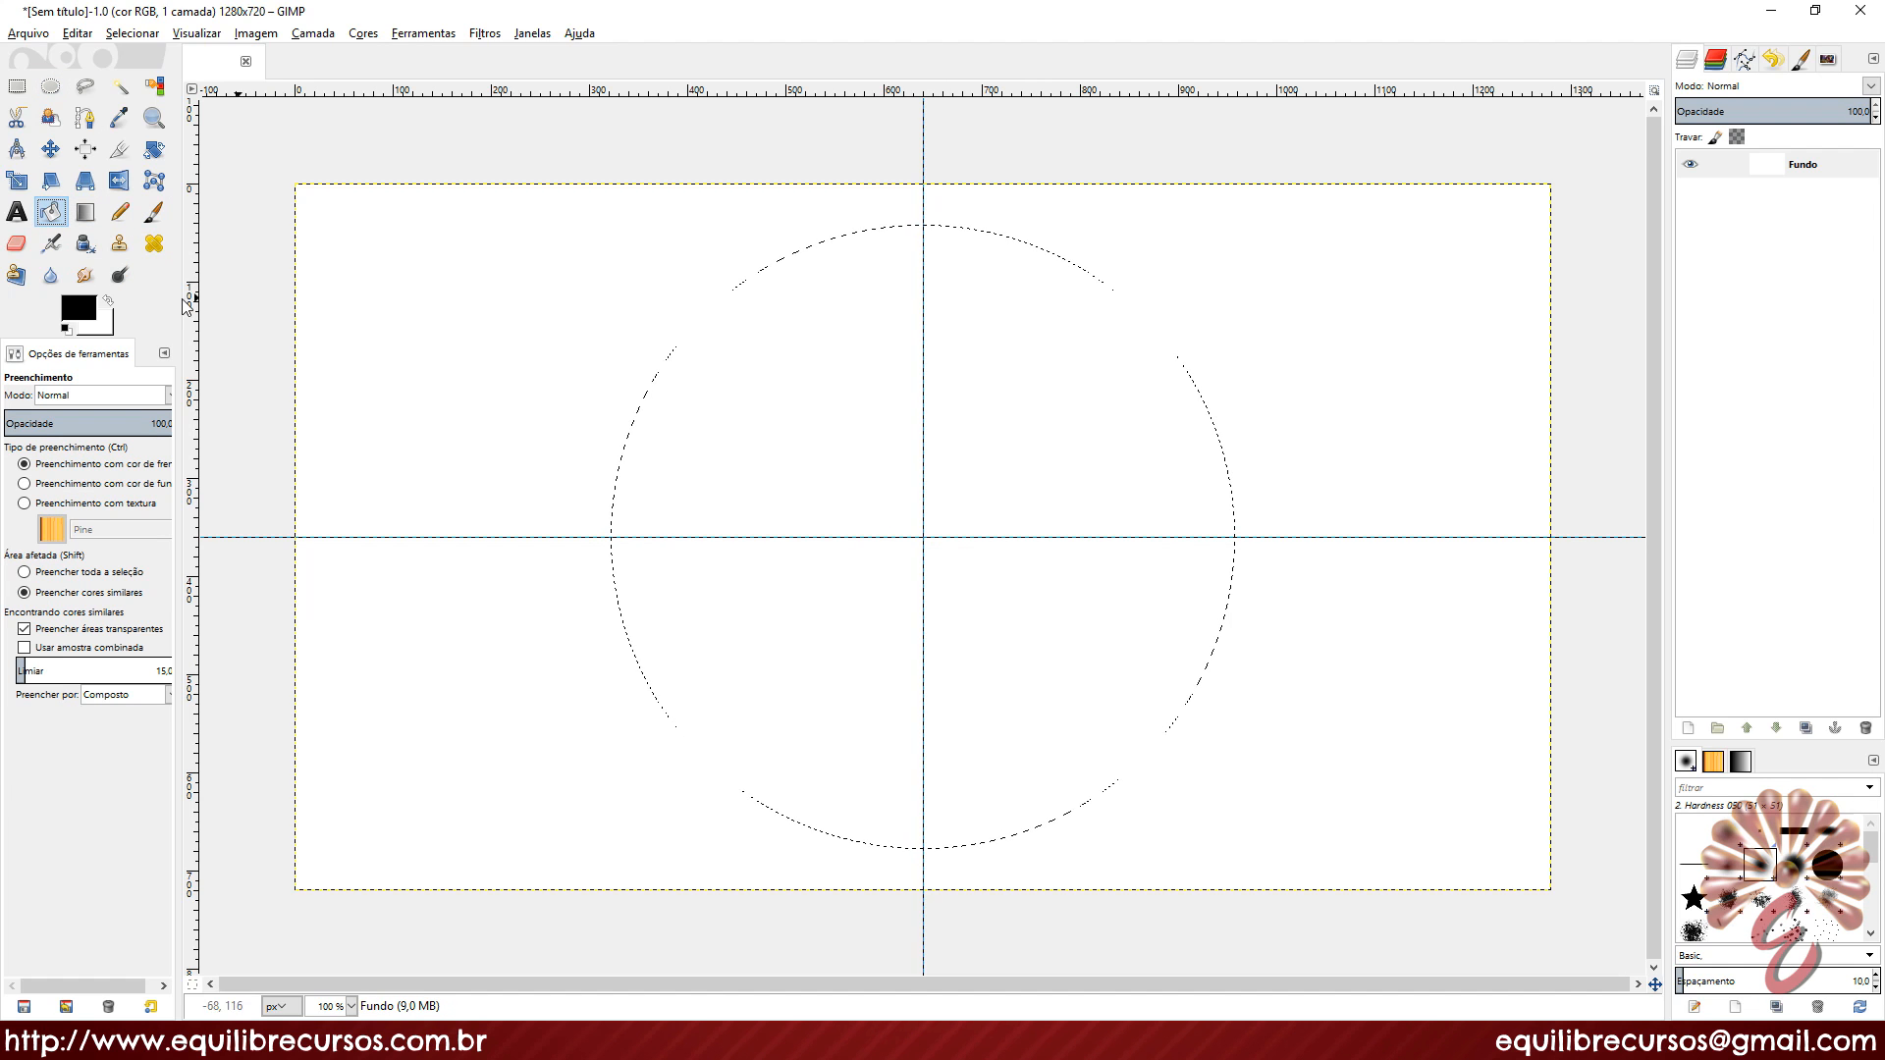
pyautogui.click(77, 308)
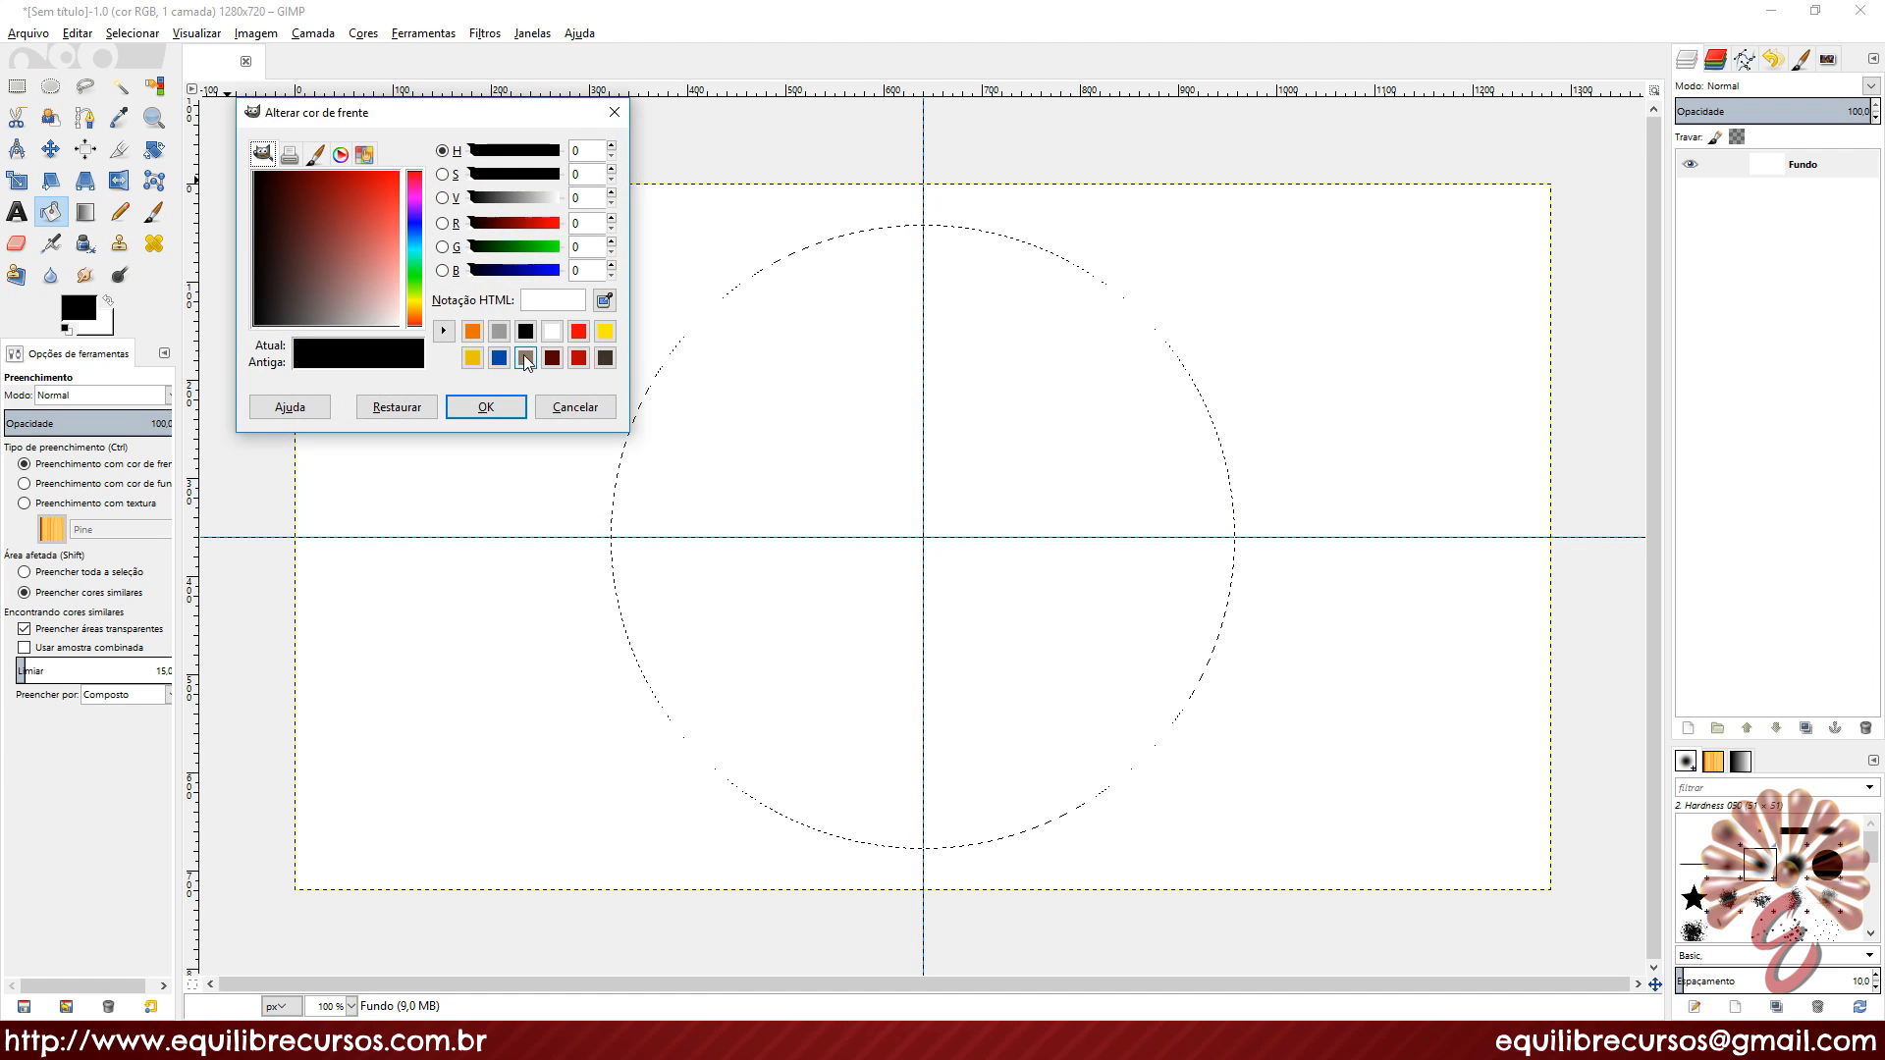
pyautogui.click(499, 331)
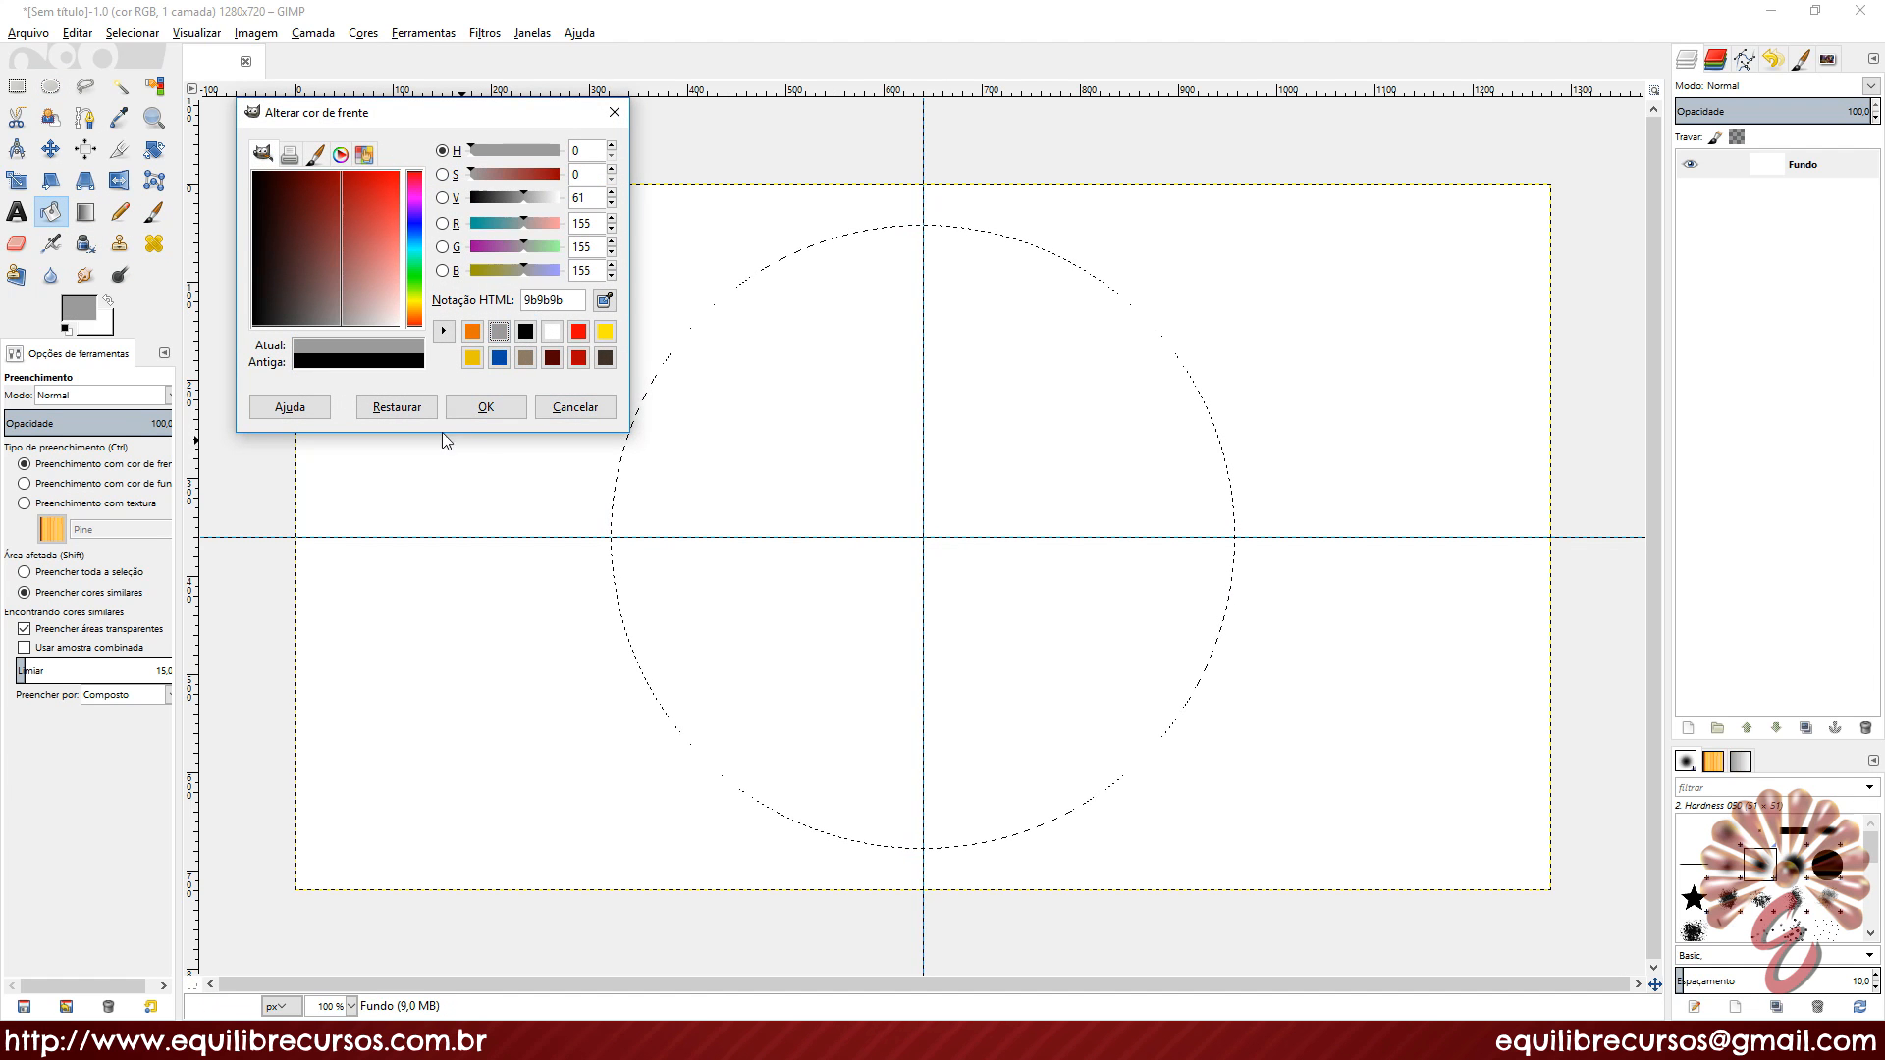
pyautogui.click(504, 410)
pyautogui.click(803, 423)
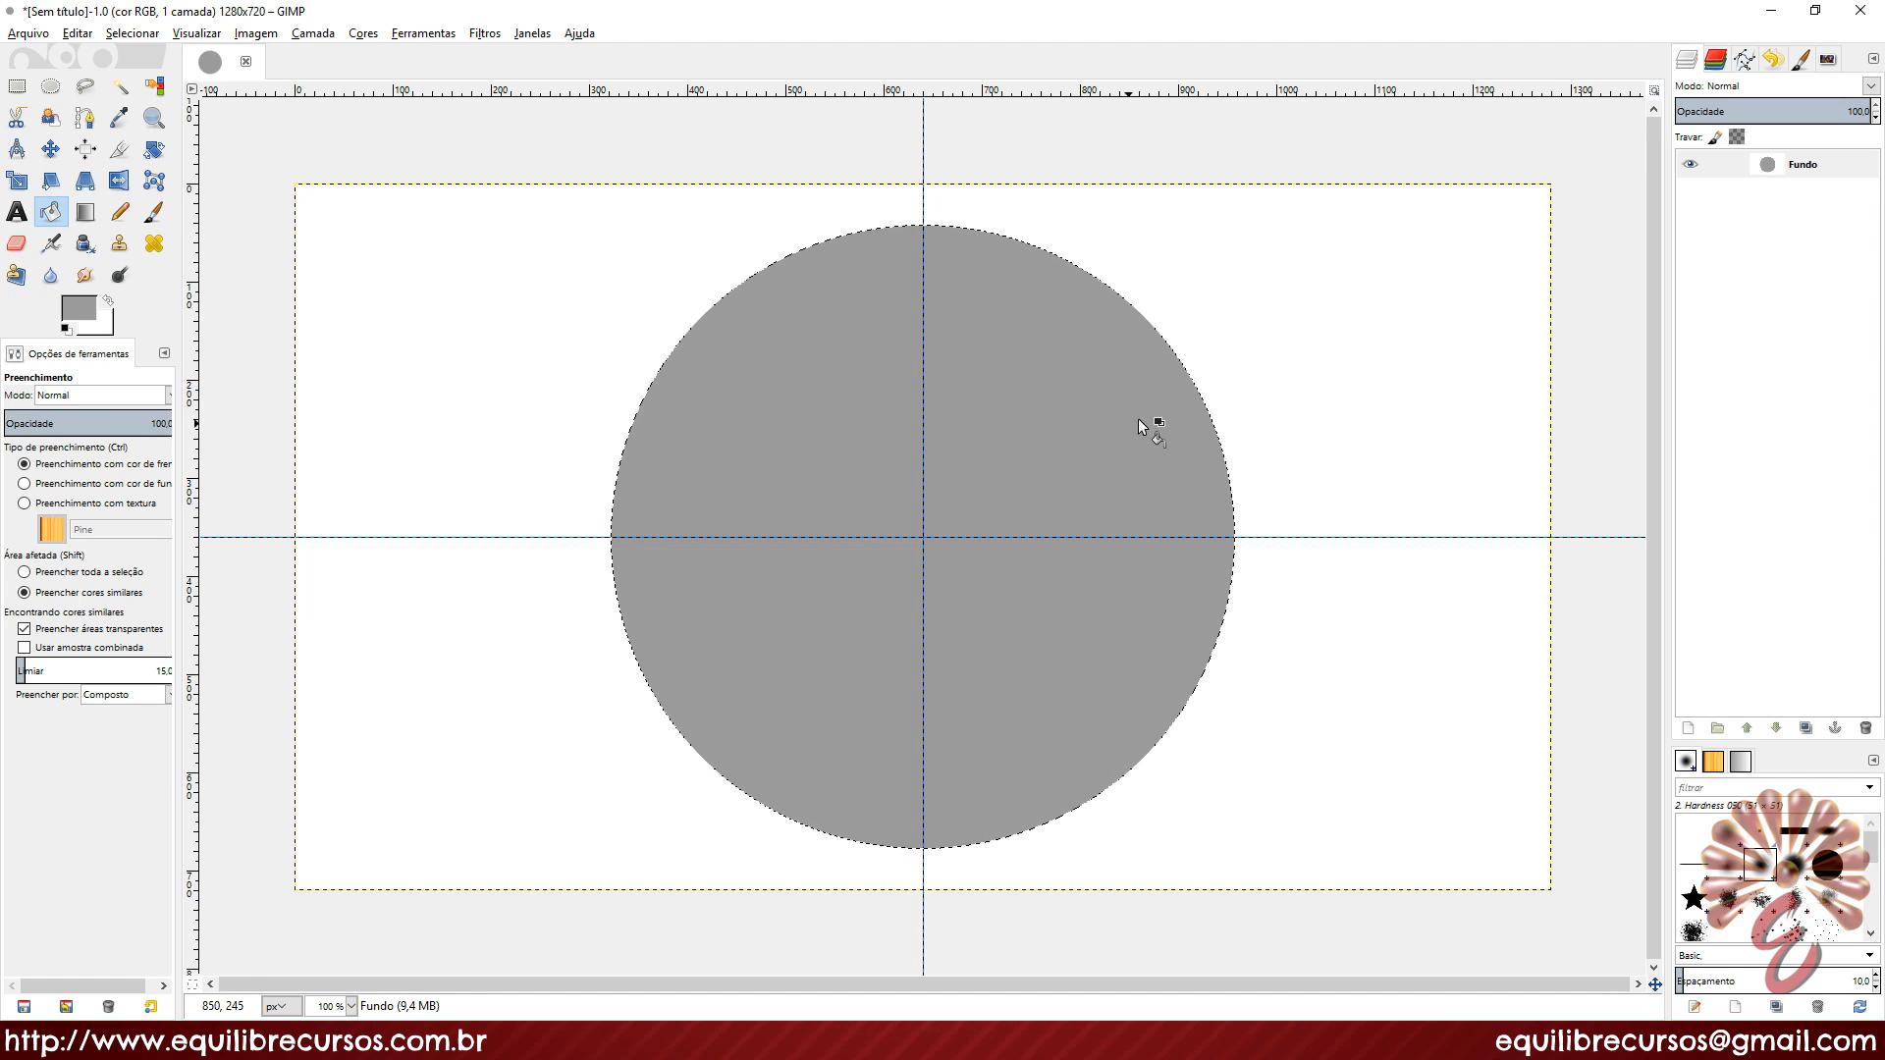
# Step: Show the paths list (Vetores) and convert the circular selection to a path
pyautogui.click(1744, 61)
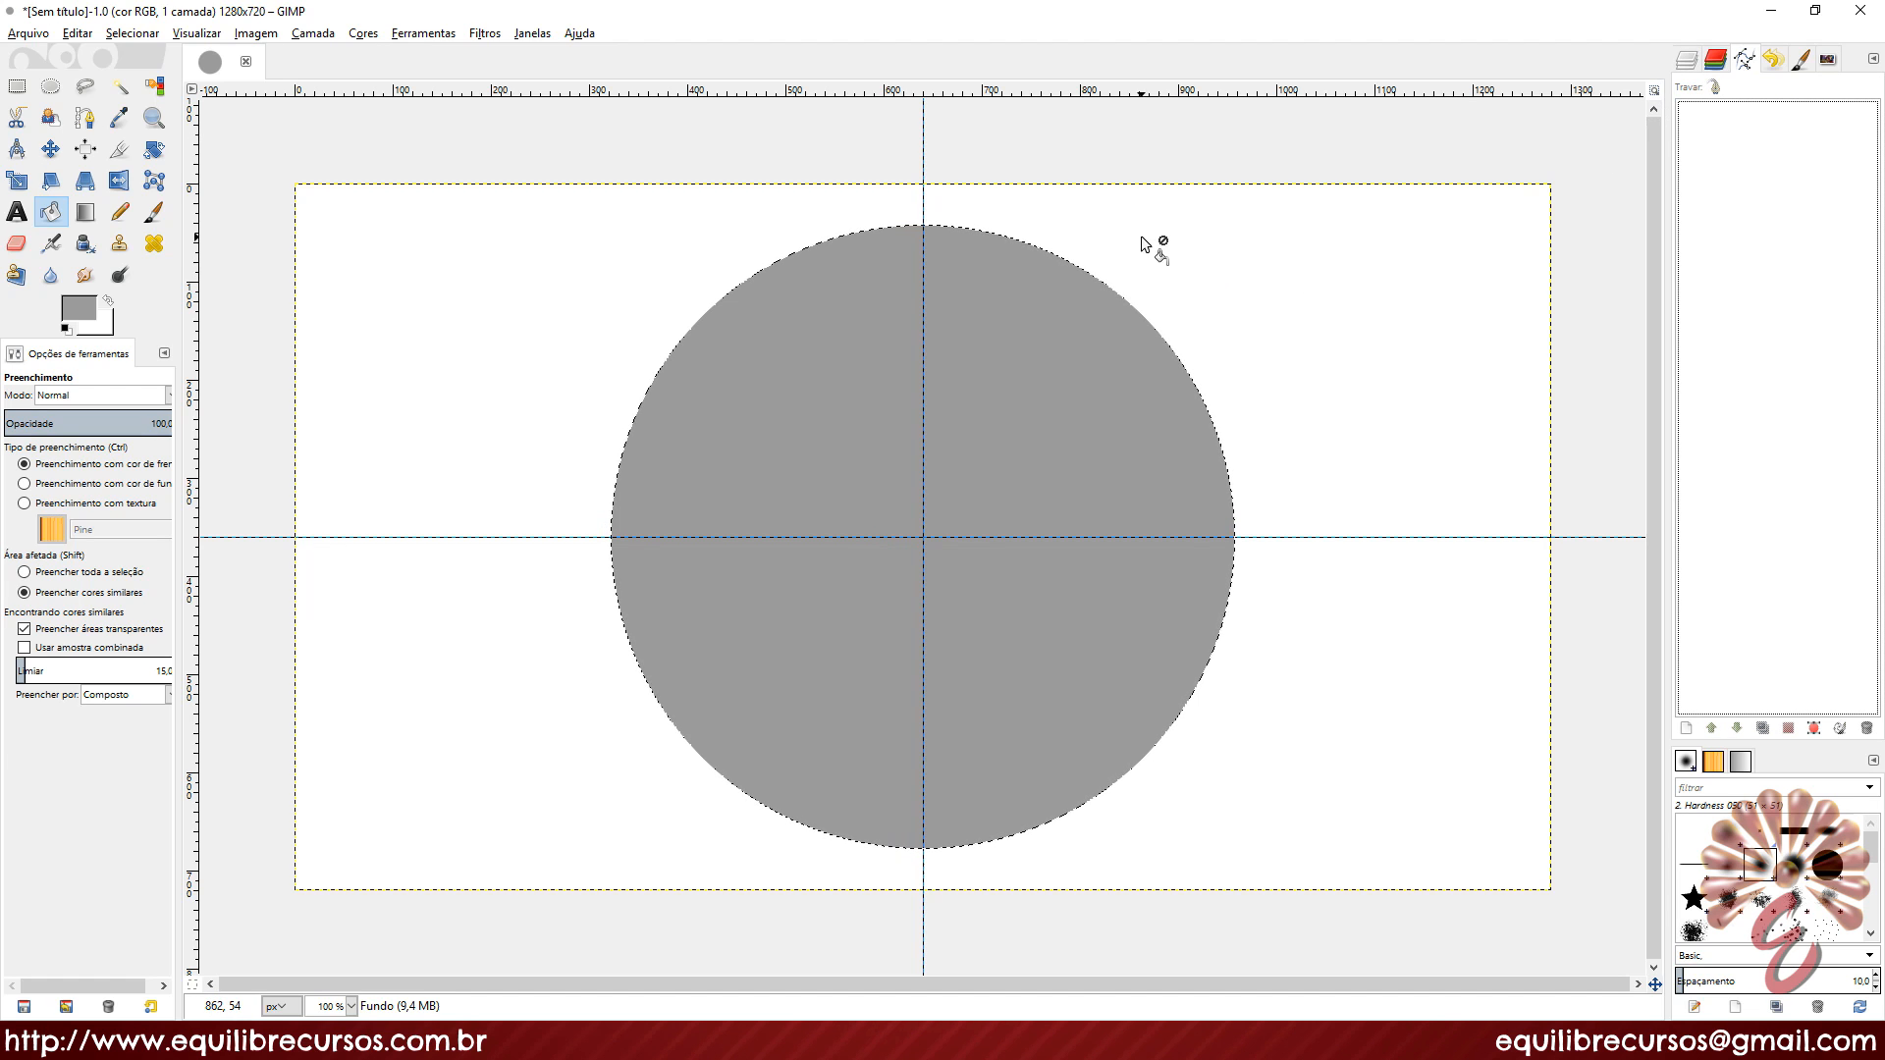
pyautogui.click(530, 34)
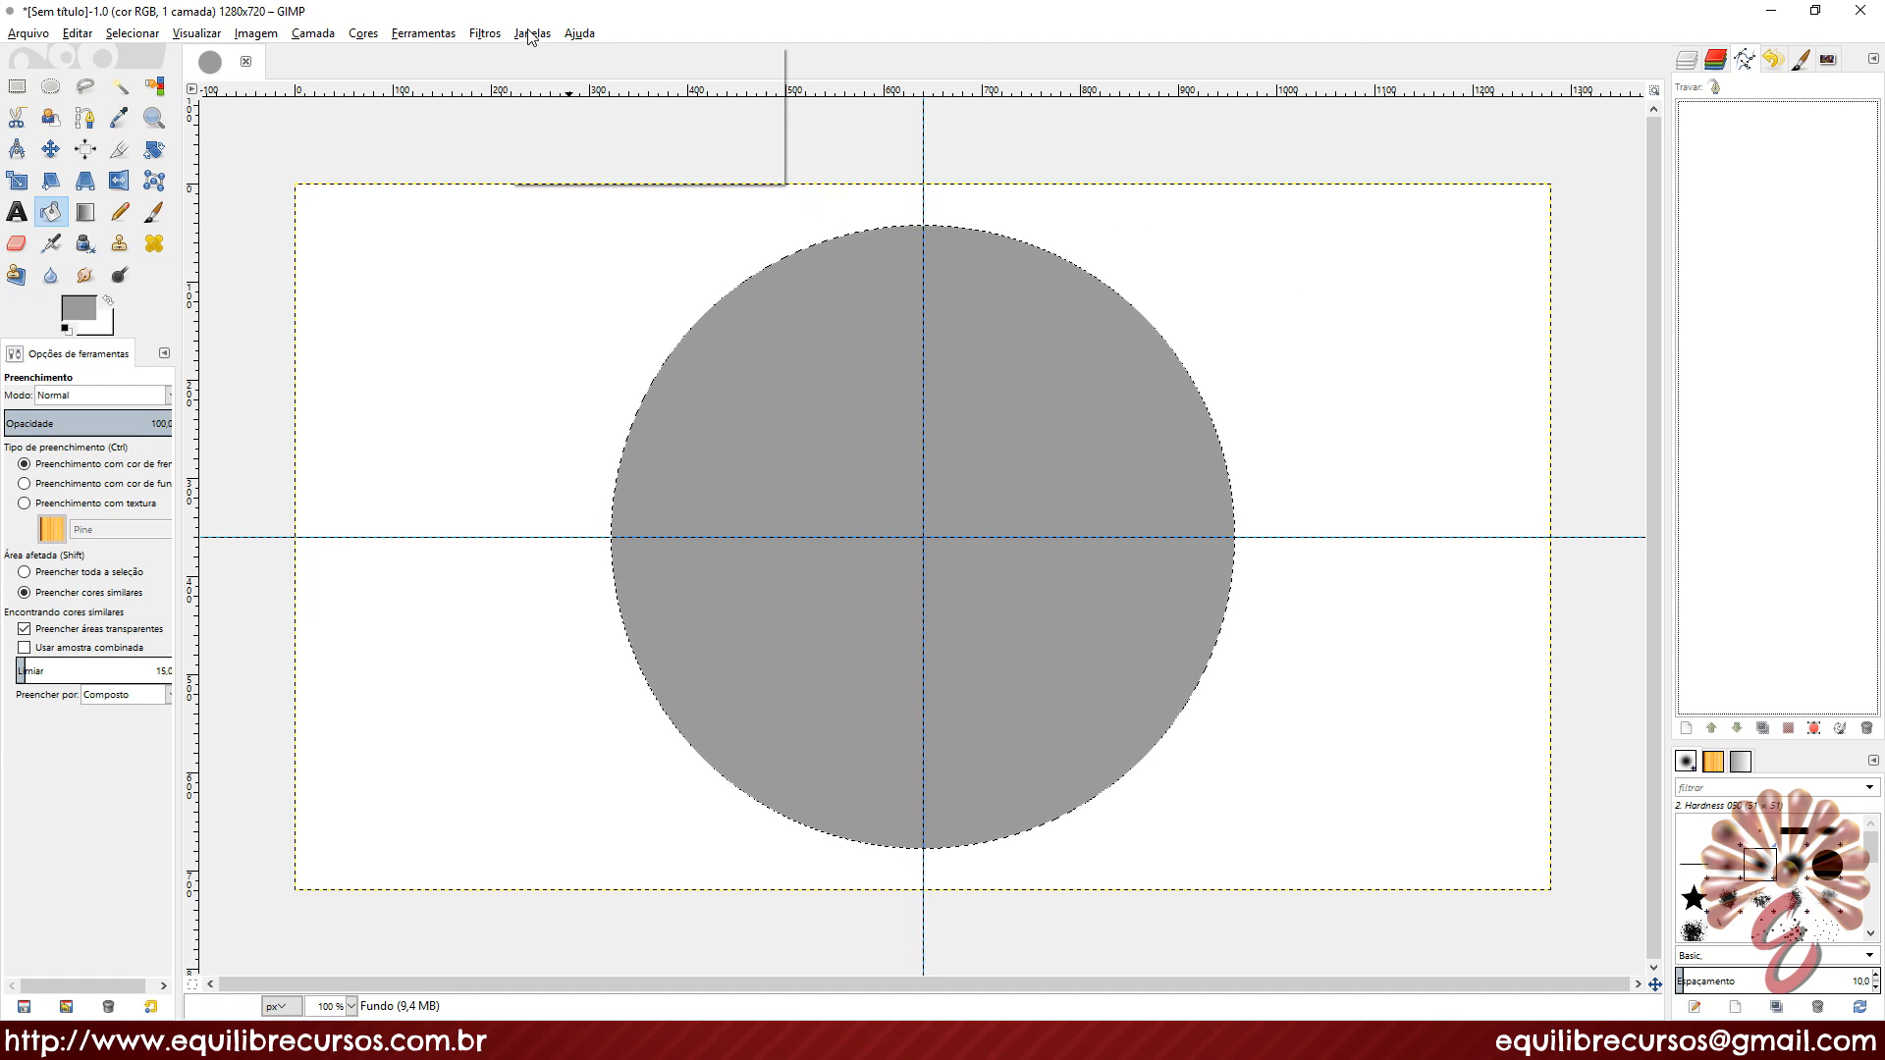
pyautogui.moveTo(599, 79)
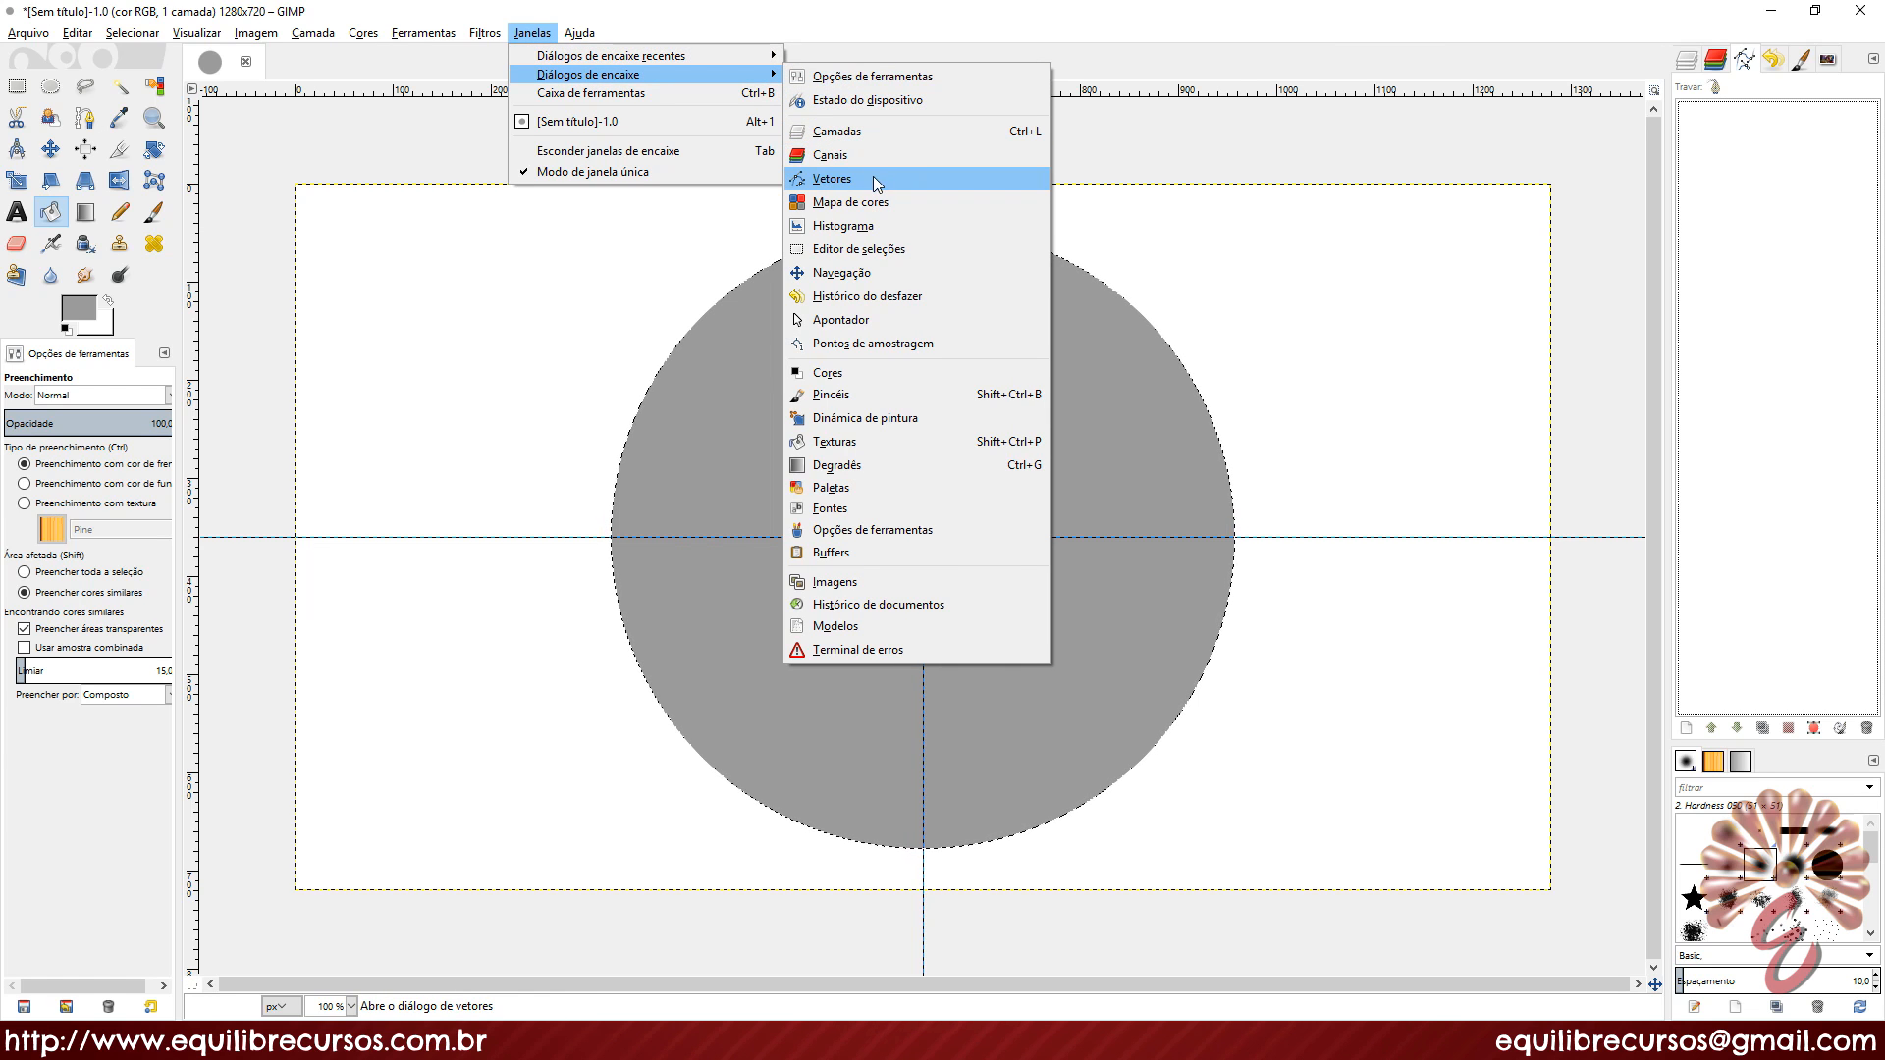
pyautogui.click(833, 179)
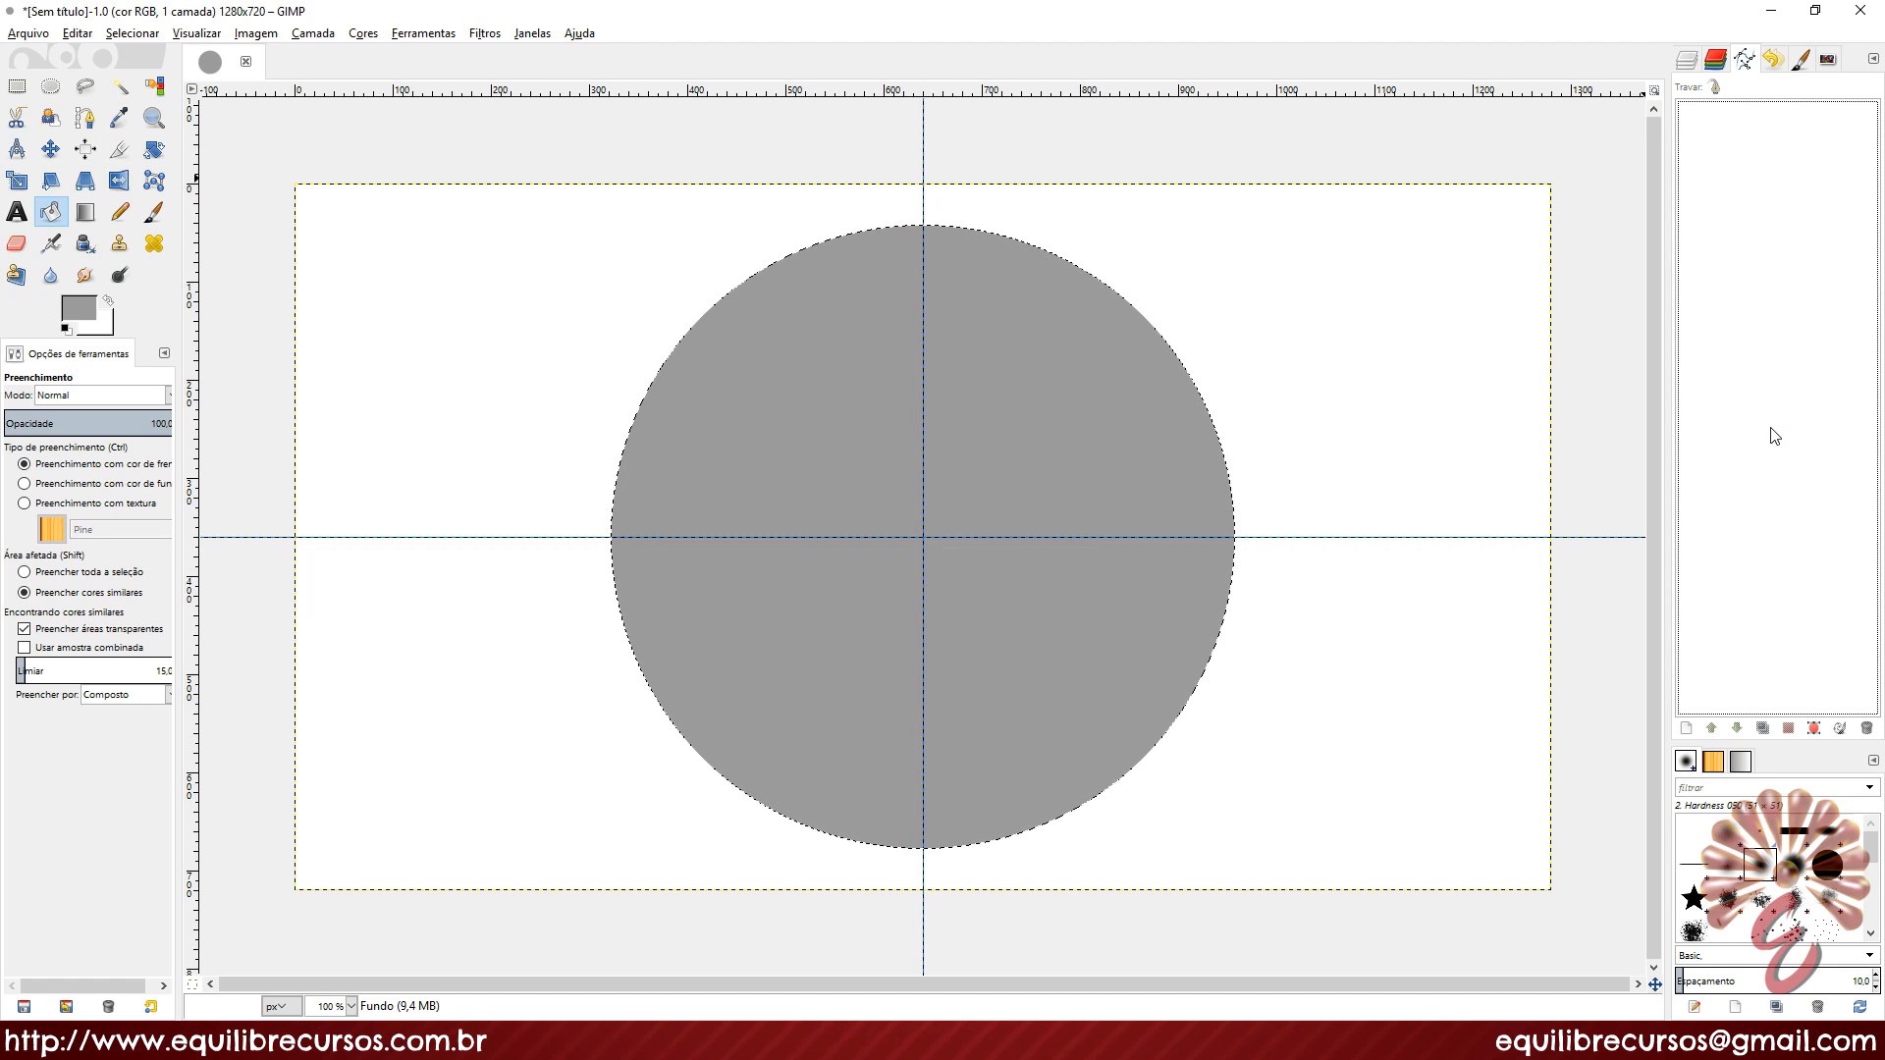
pyautogui.click(1816, 731)
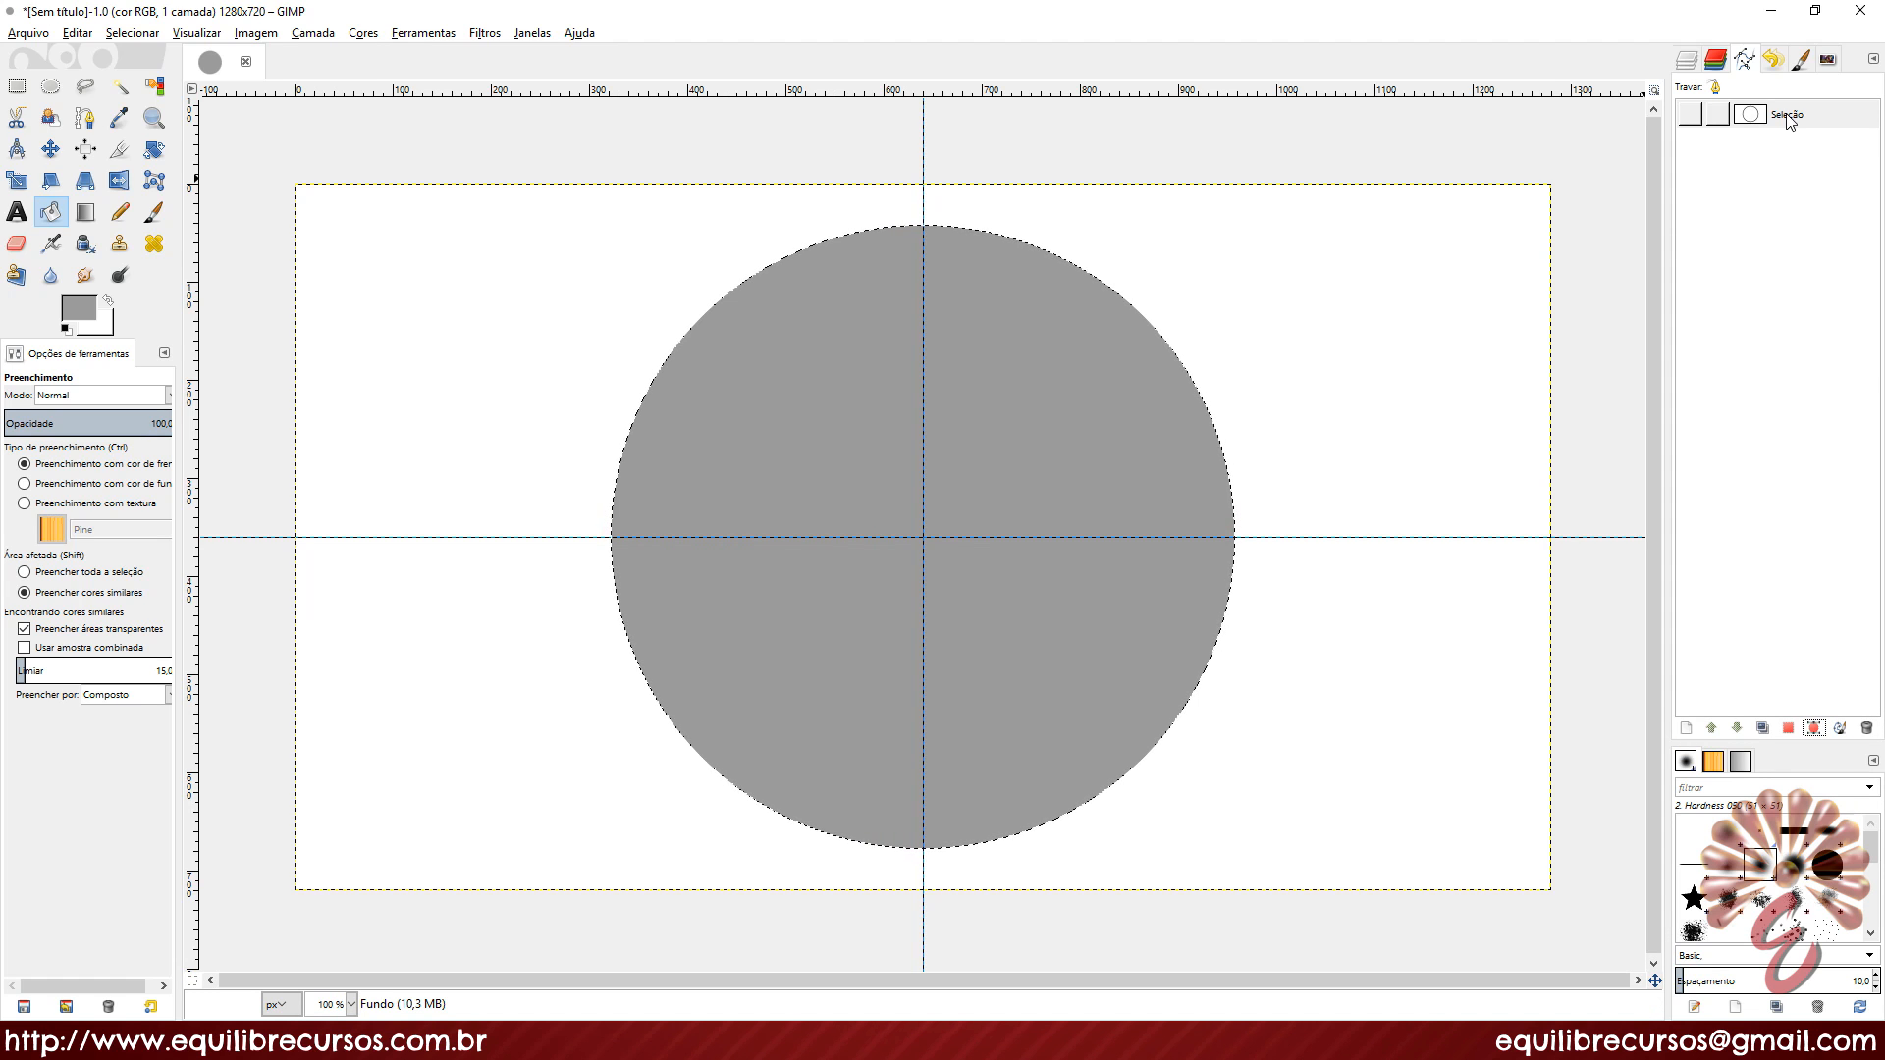
# Step: Return to the layers list and add the text "texto seguindo vetor" on the white area beside the circle
pyautogui.click(1687, 61)
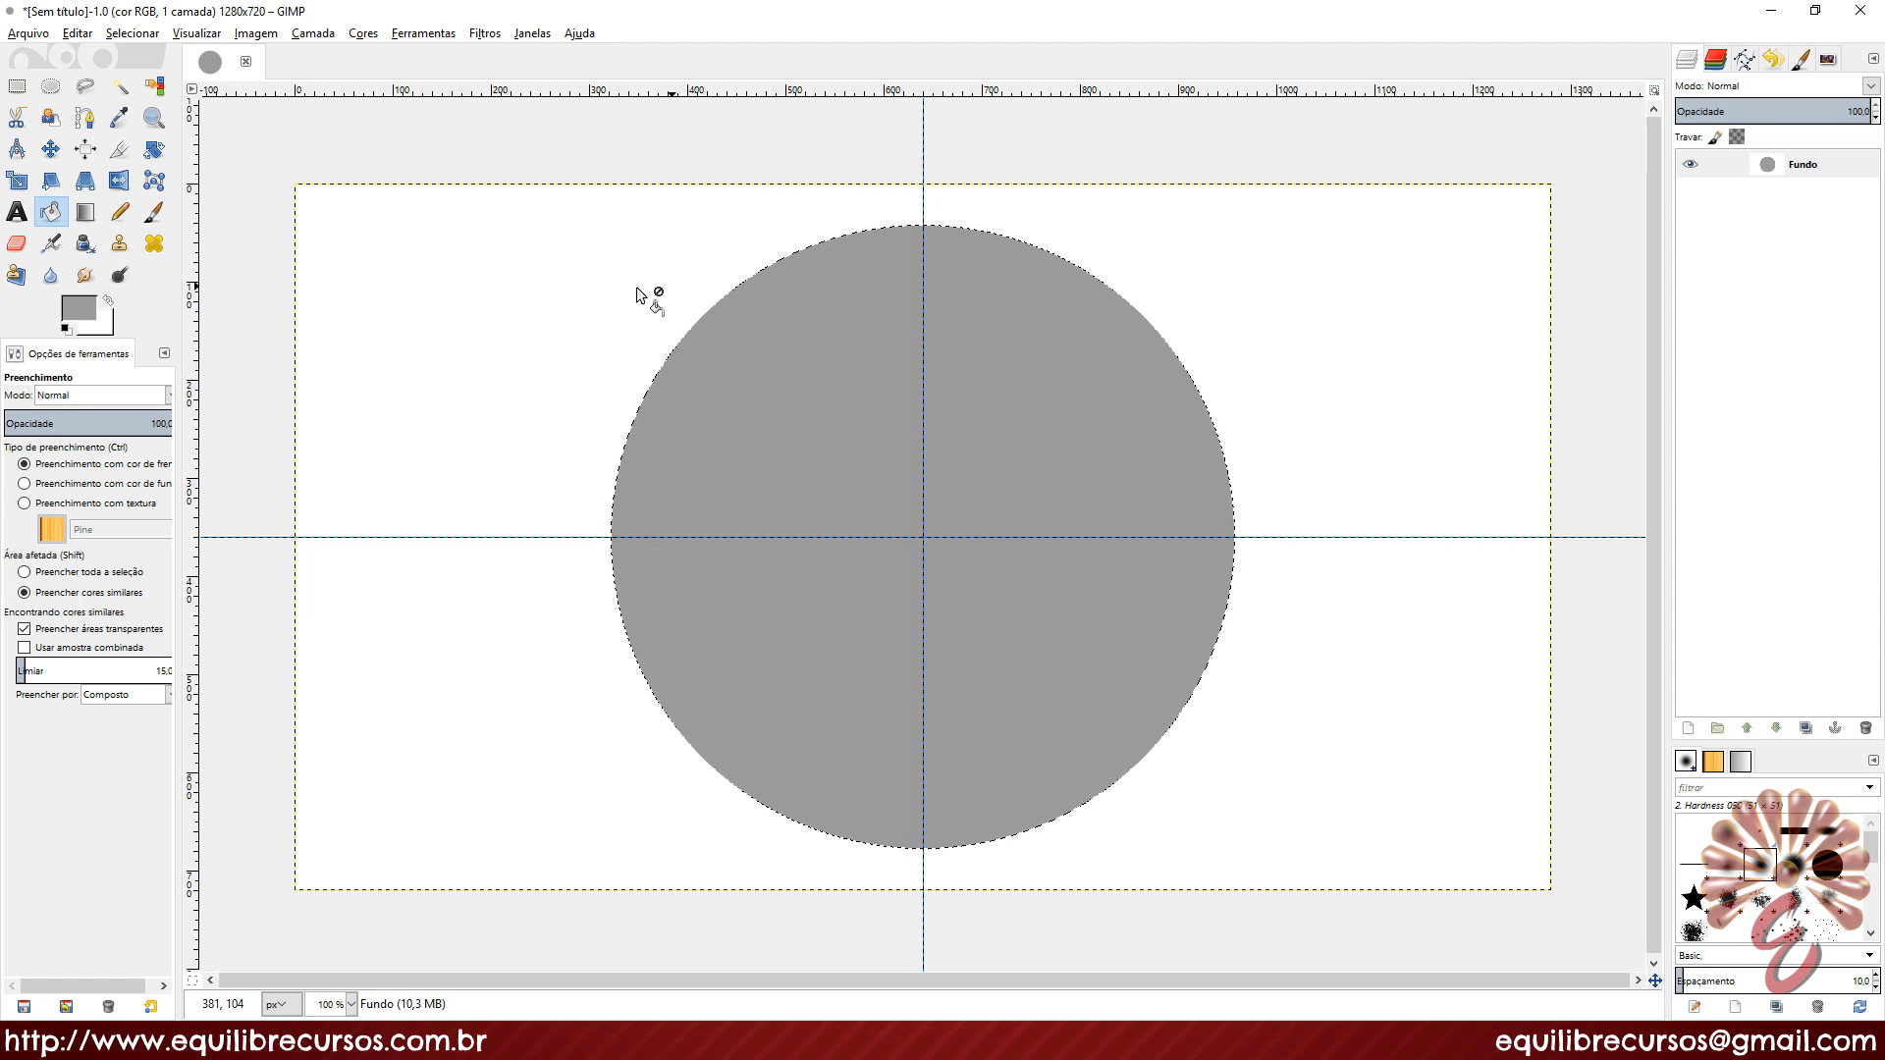
pyautogui.click(16, 212)
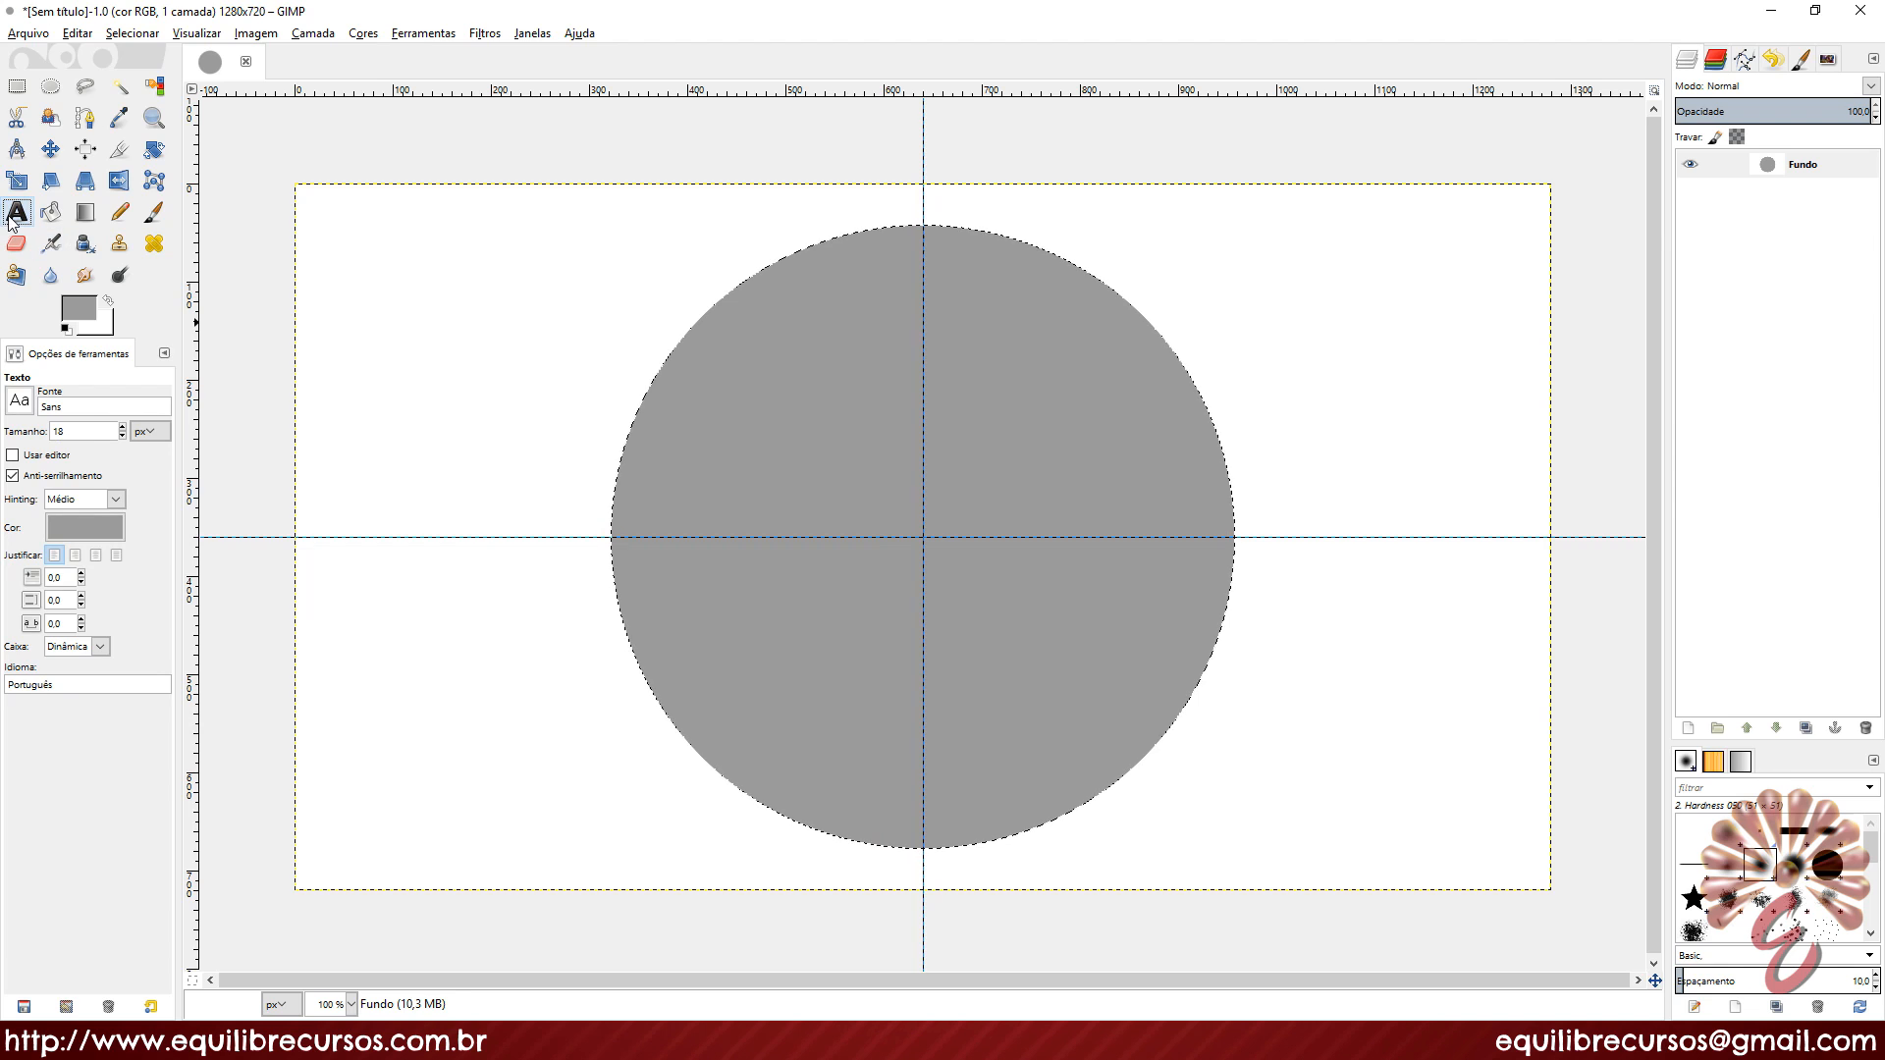
pyautogui.click(422, 504)
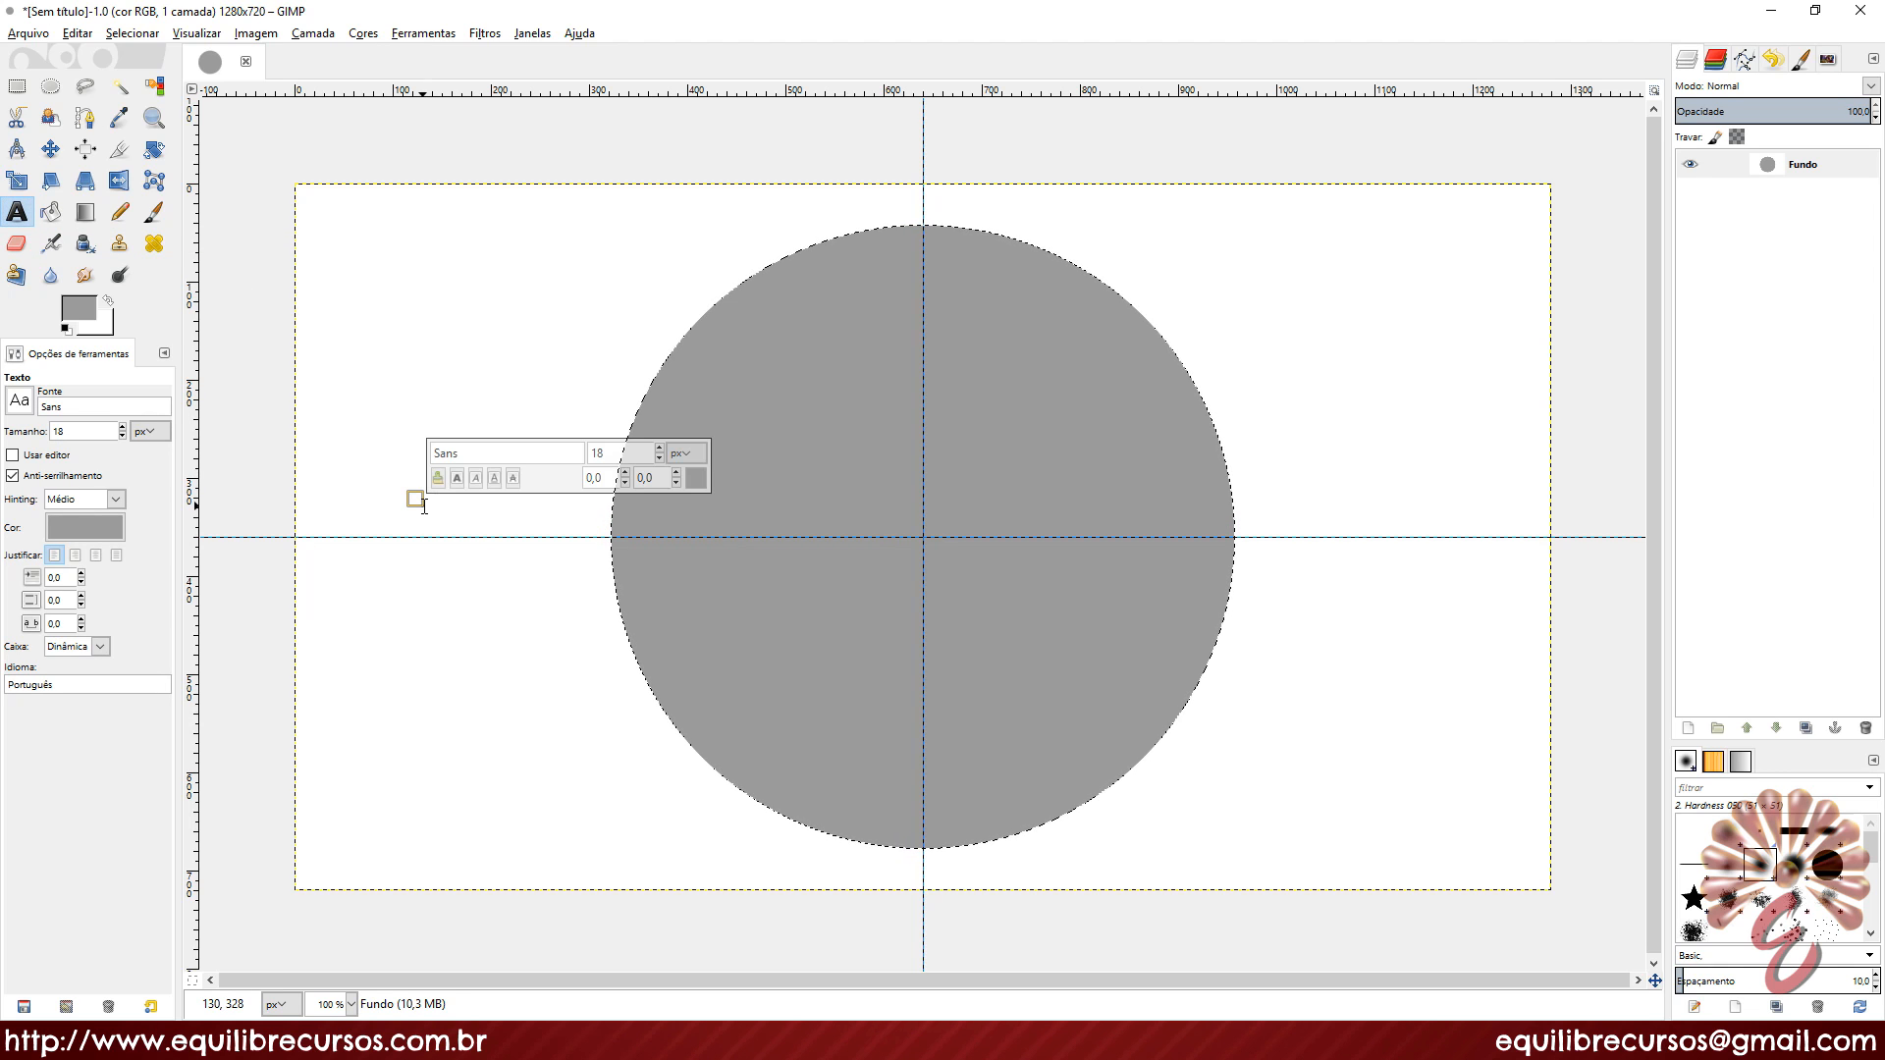
pyautogui.write('texto seg')
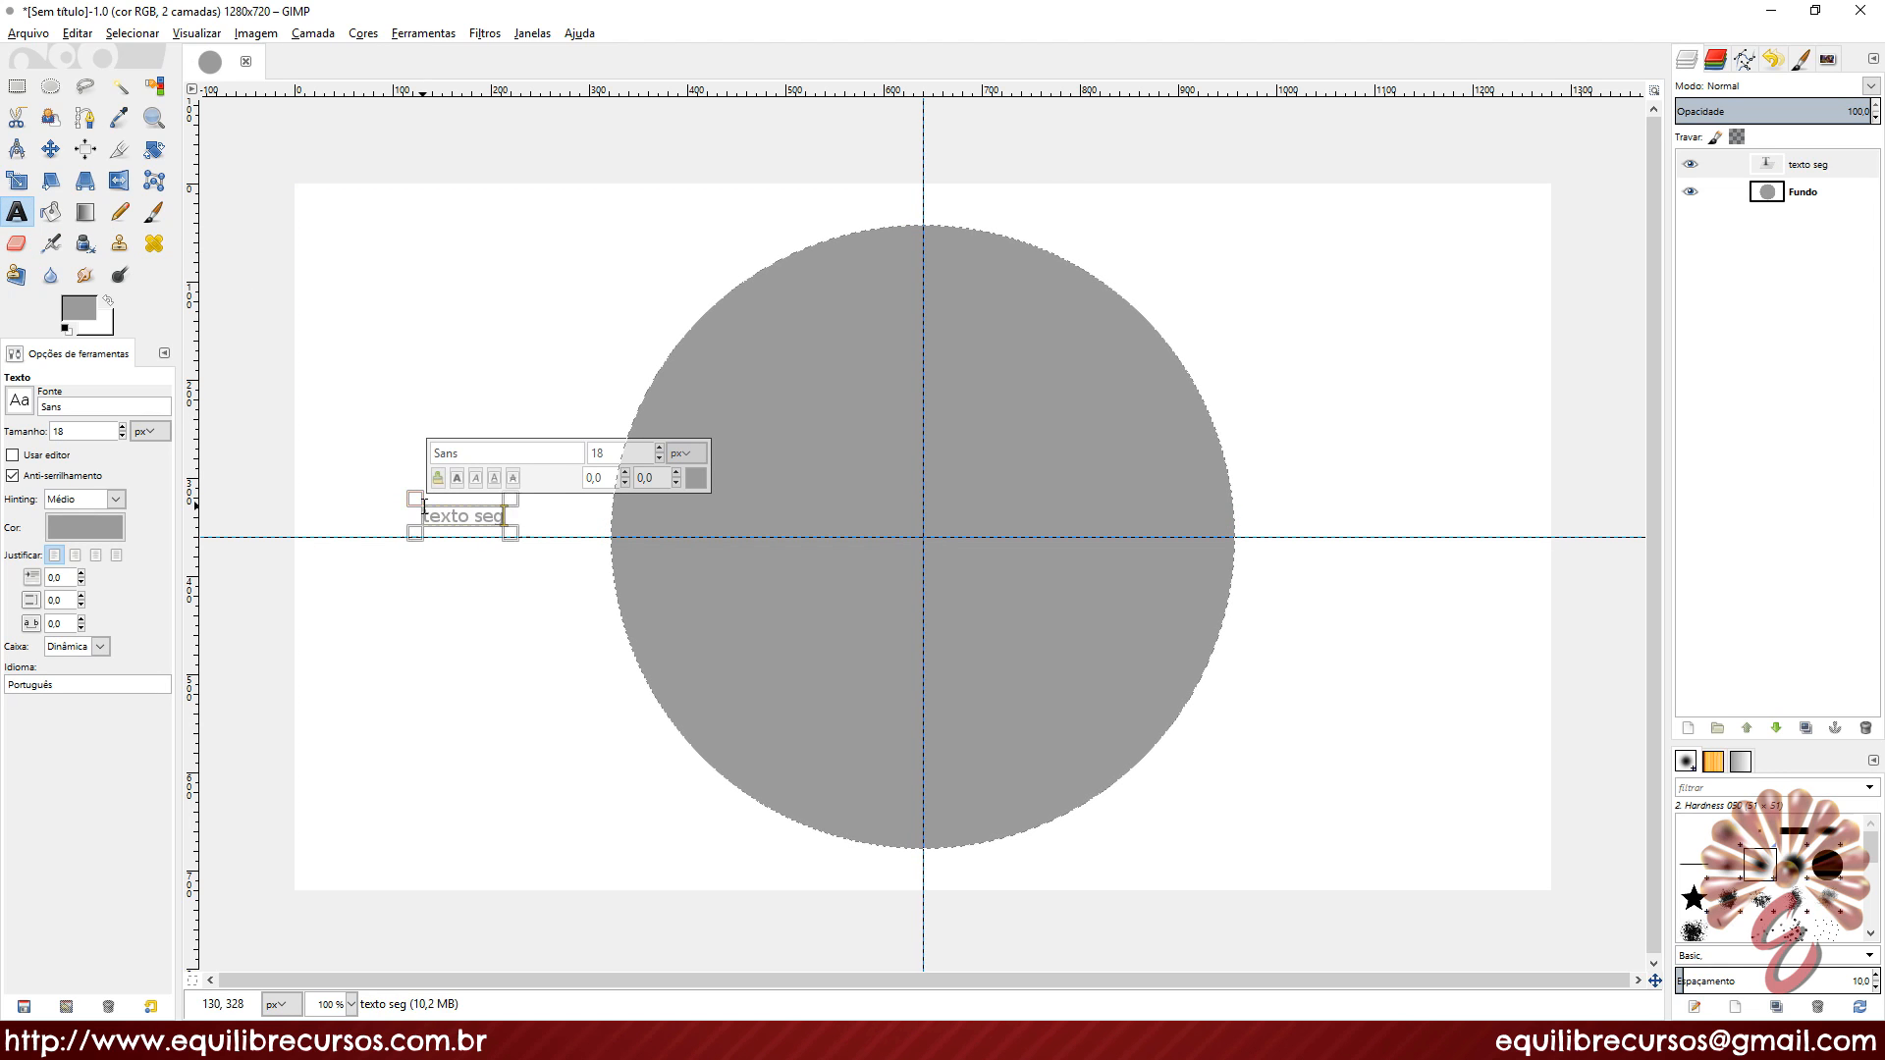
pyautogui.write('uindo vetor')
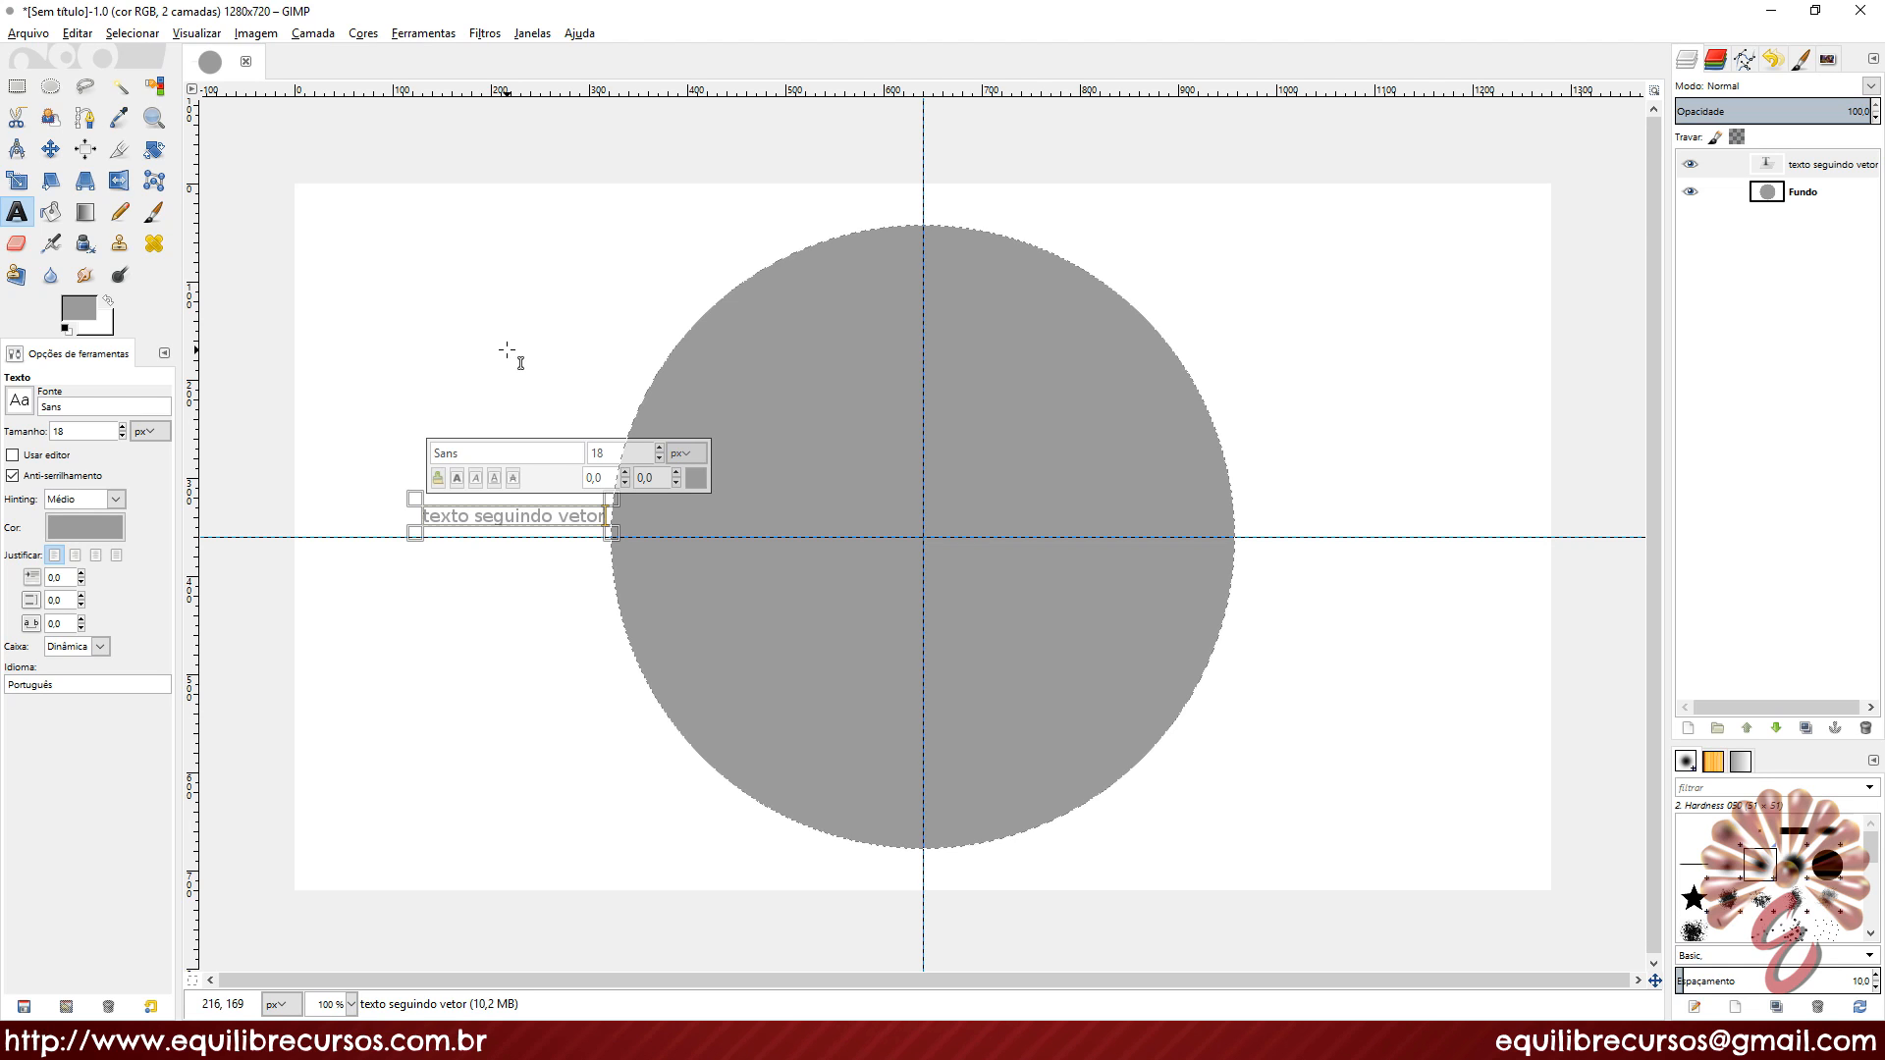
# Step: Select the entire text "texto seguindo vetor" and change its colour to black (000000)
pyautogui.doubleClick(512, 515)
pyautogui.click(513, 516)
pyautogui.click(513, 515)
pyautogui.tripleClick(513, 515)
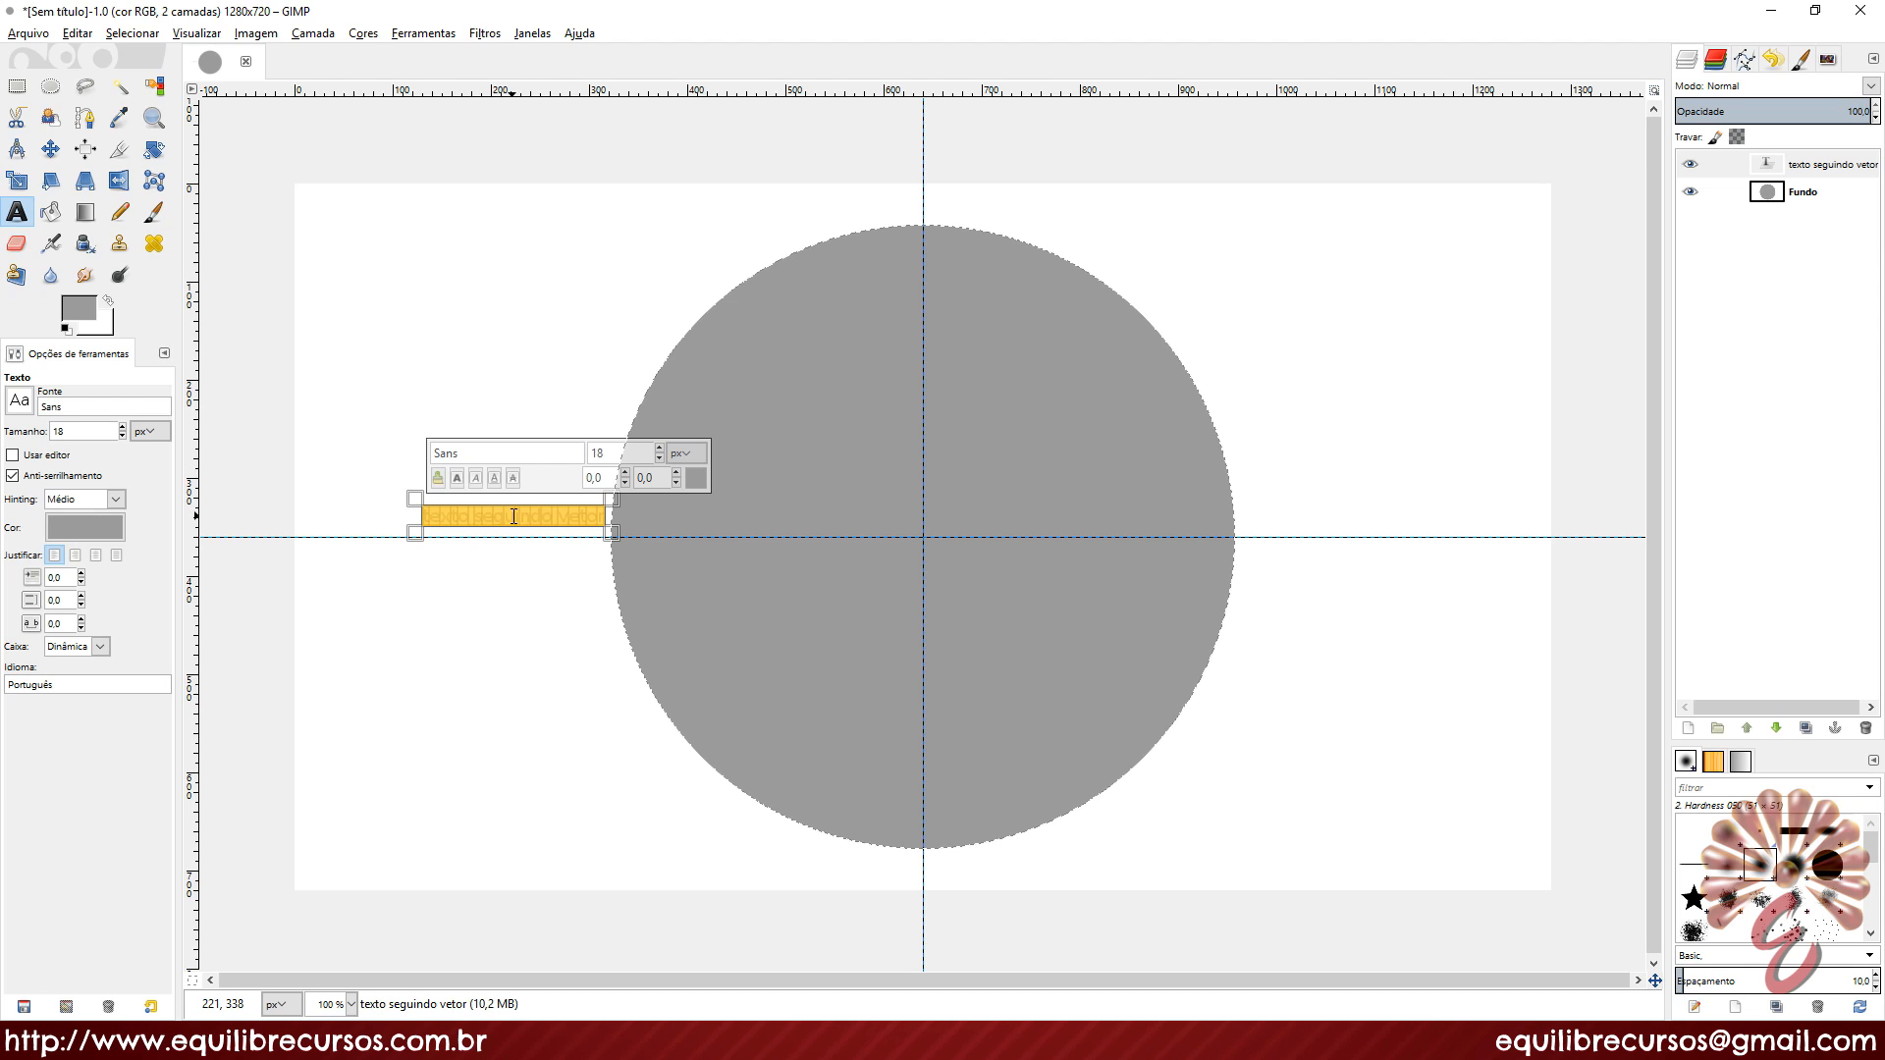
pyautogui.click(513, 515)
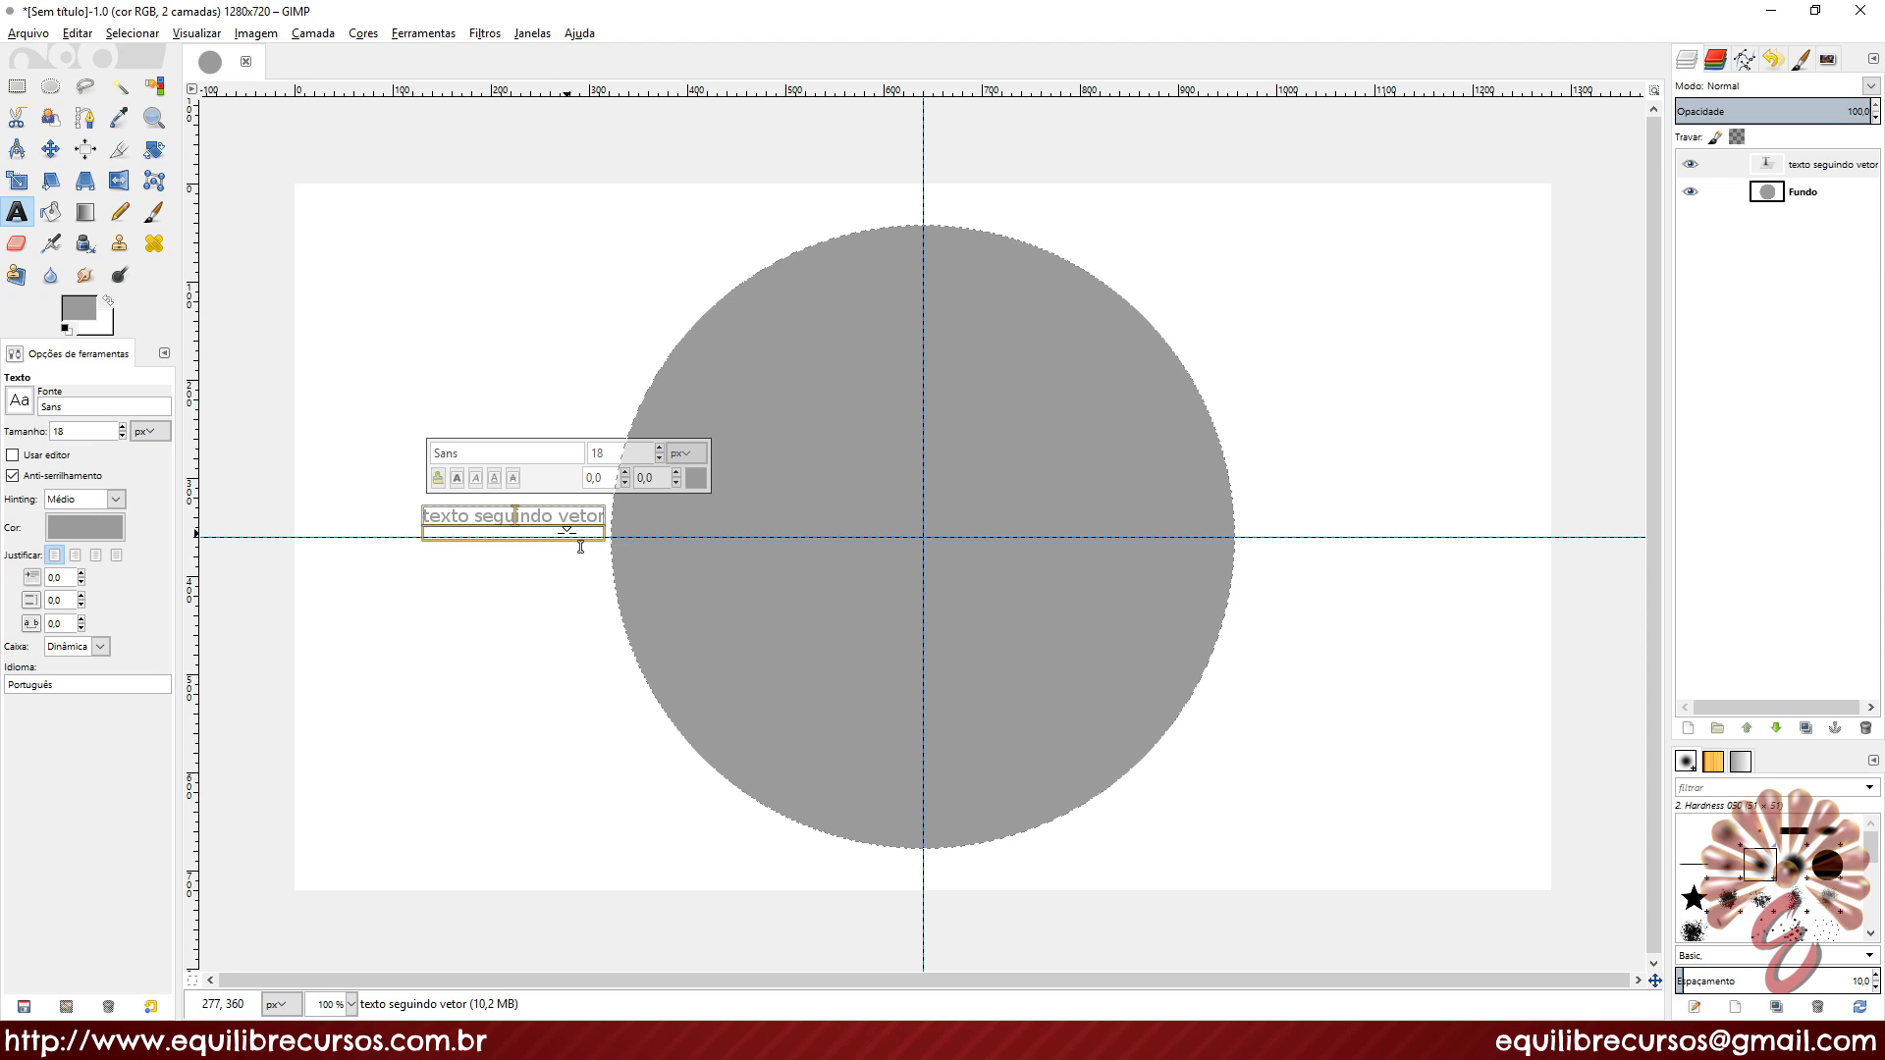
pyautogui.hotkey('ctrl', 'a')
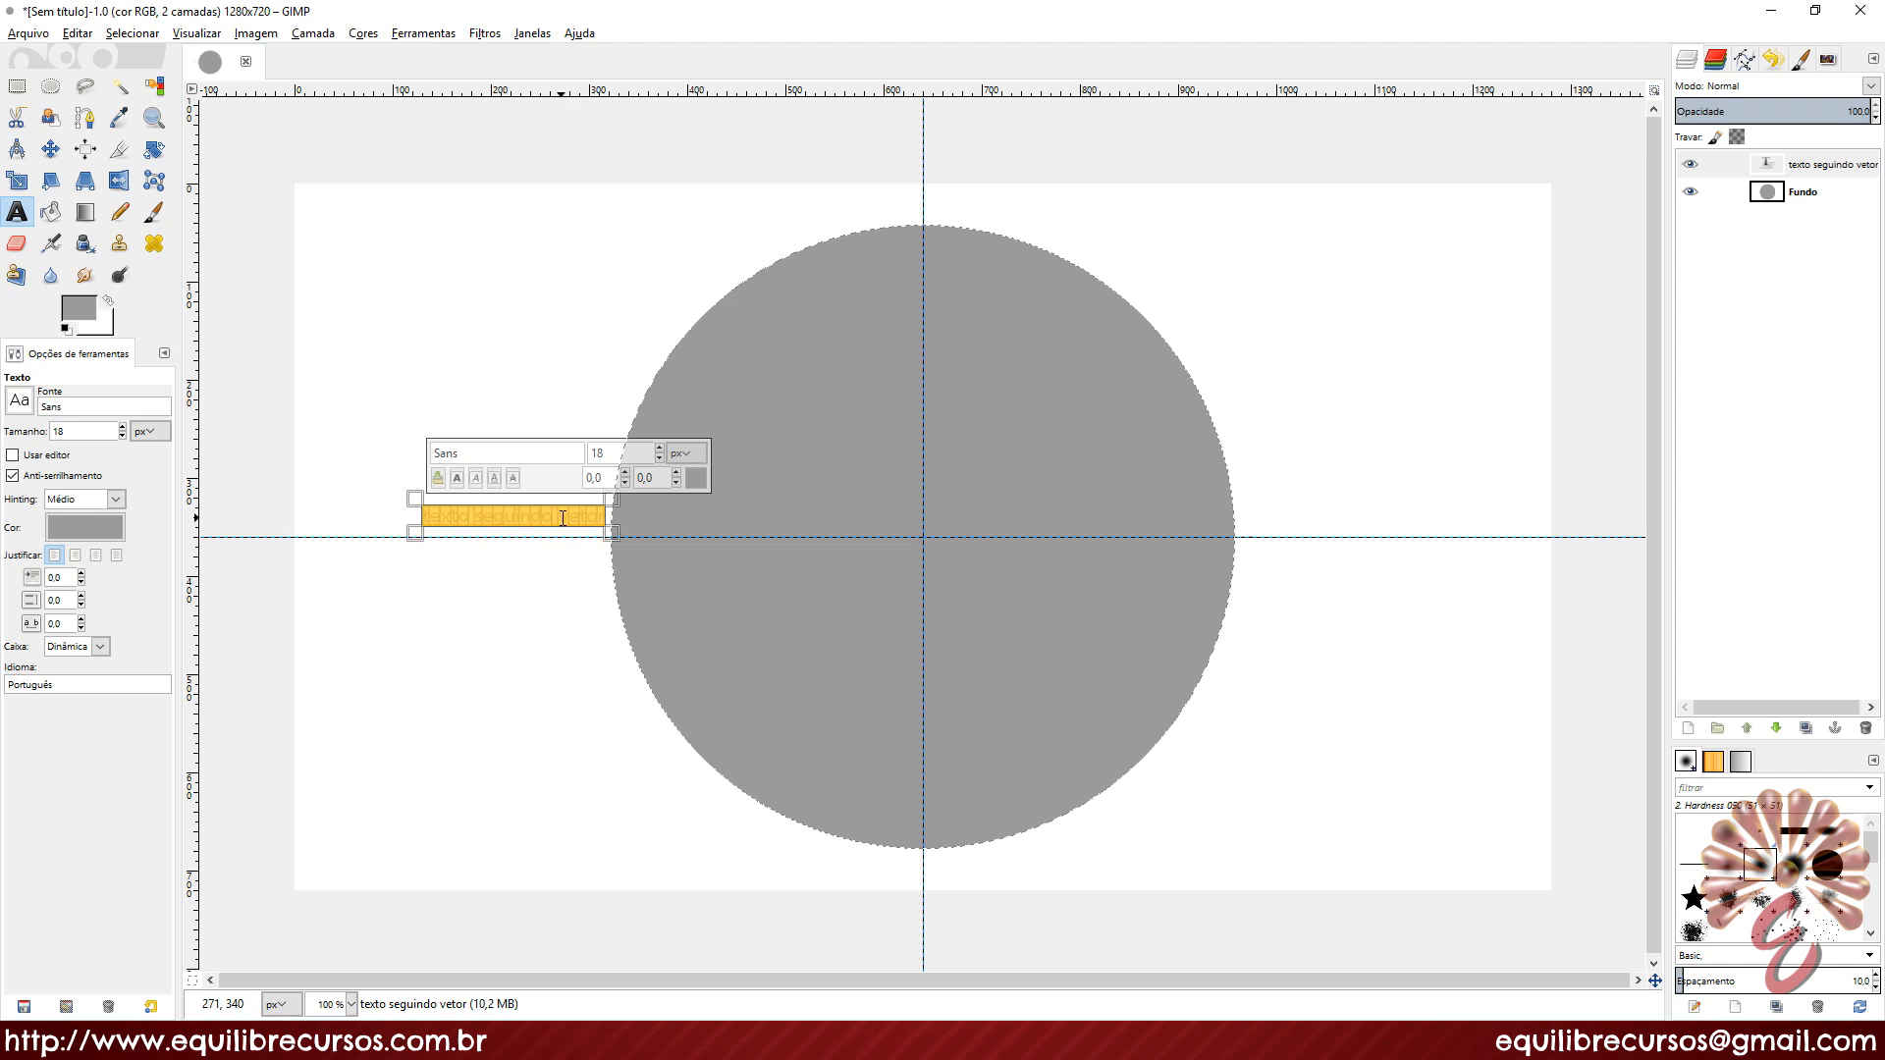
pyautogui.click(696, 478)
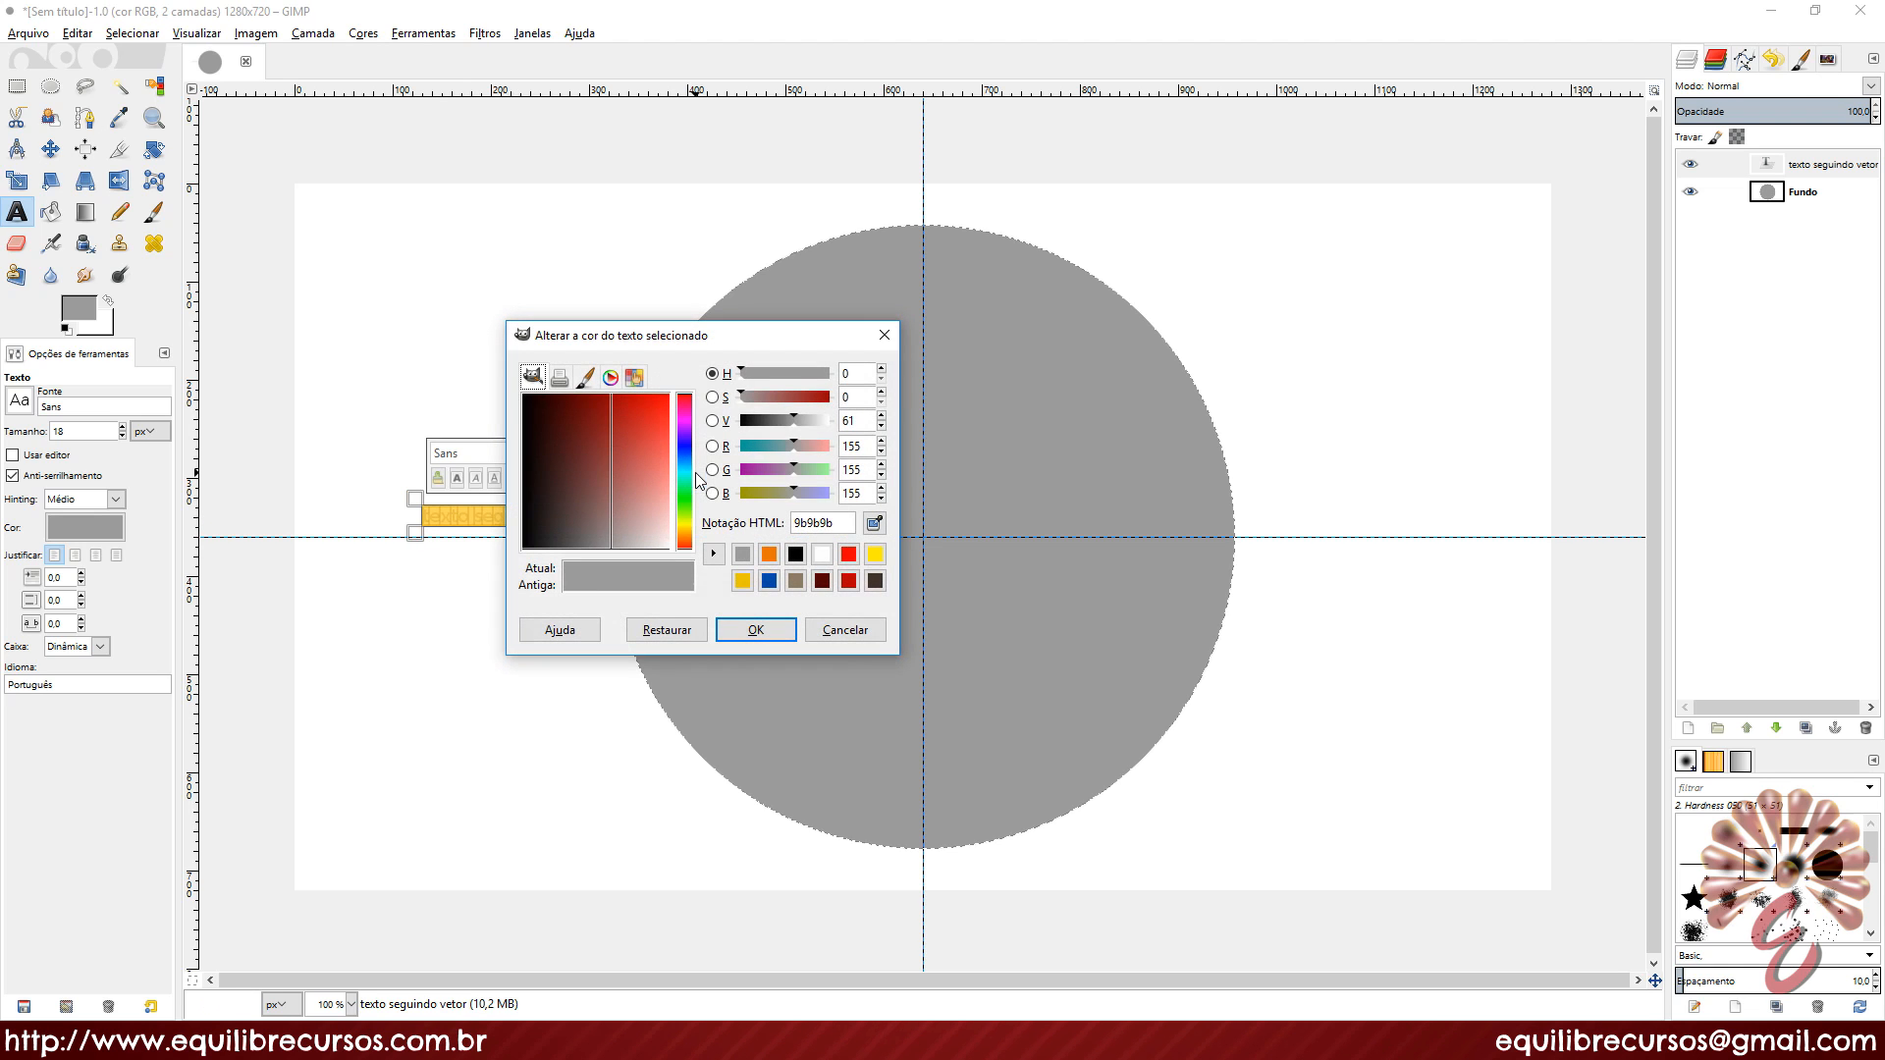
pyautogui.click(555, 421)
pyautogui.click(756, 631)
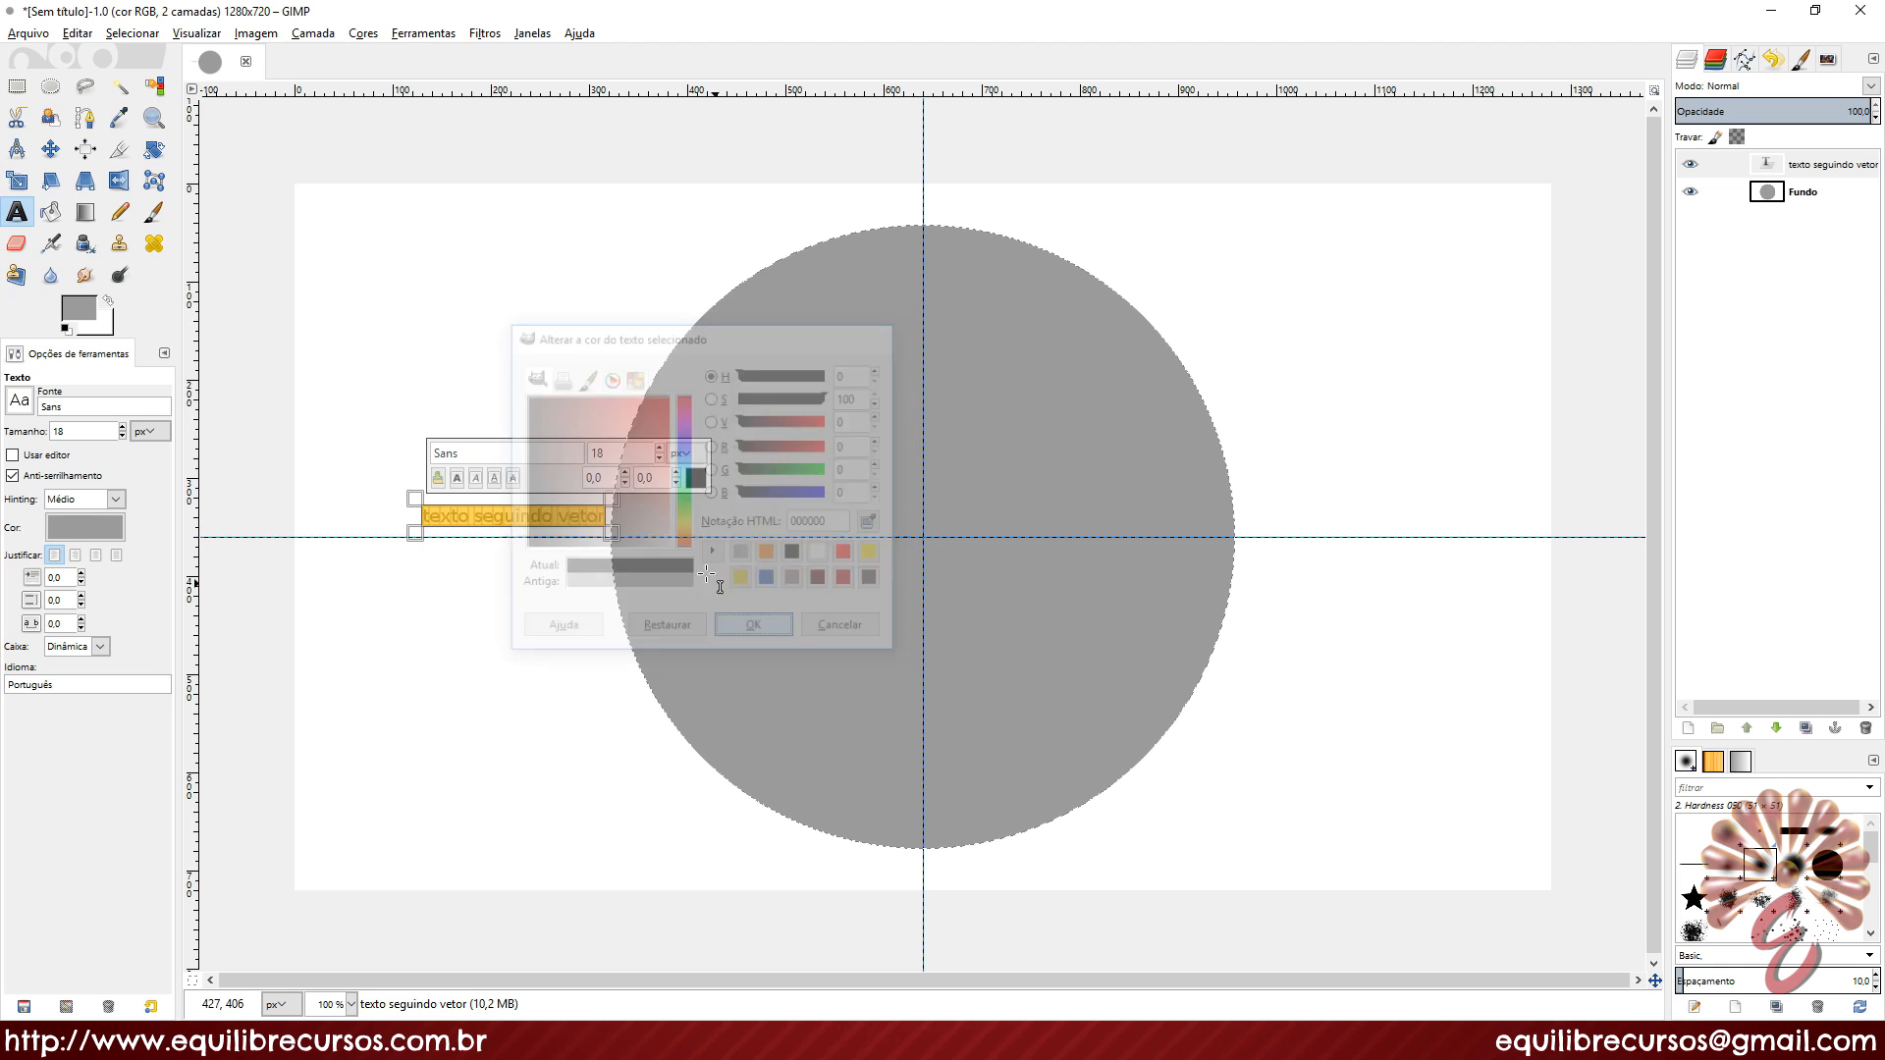
# Step: Set the selected text to 62 px in the Oswald font and move it up into the image's upper area
pyautogui.click(658, 448)
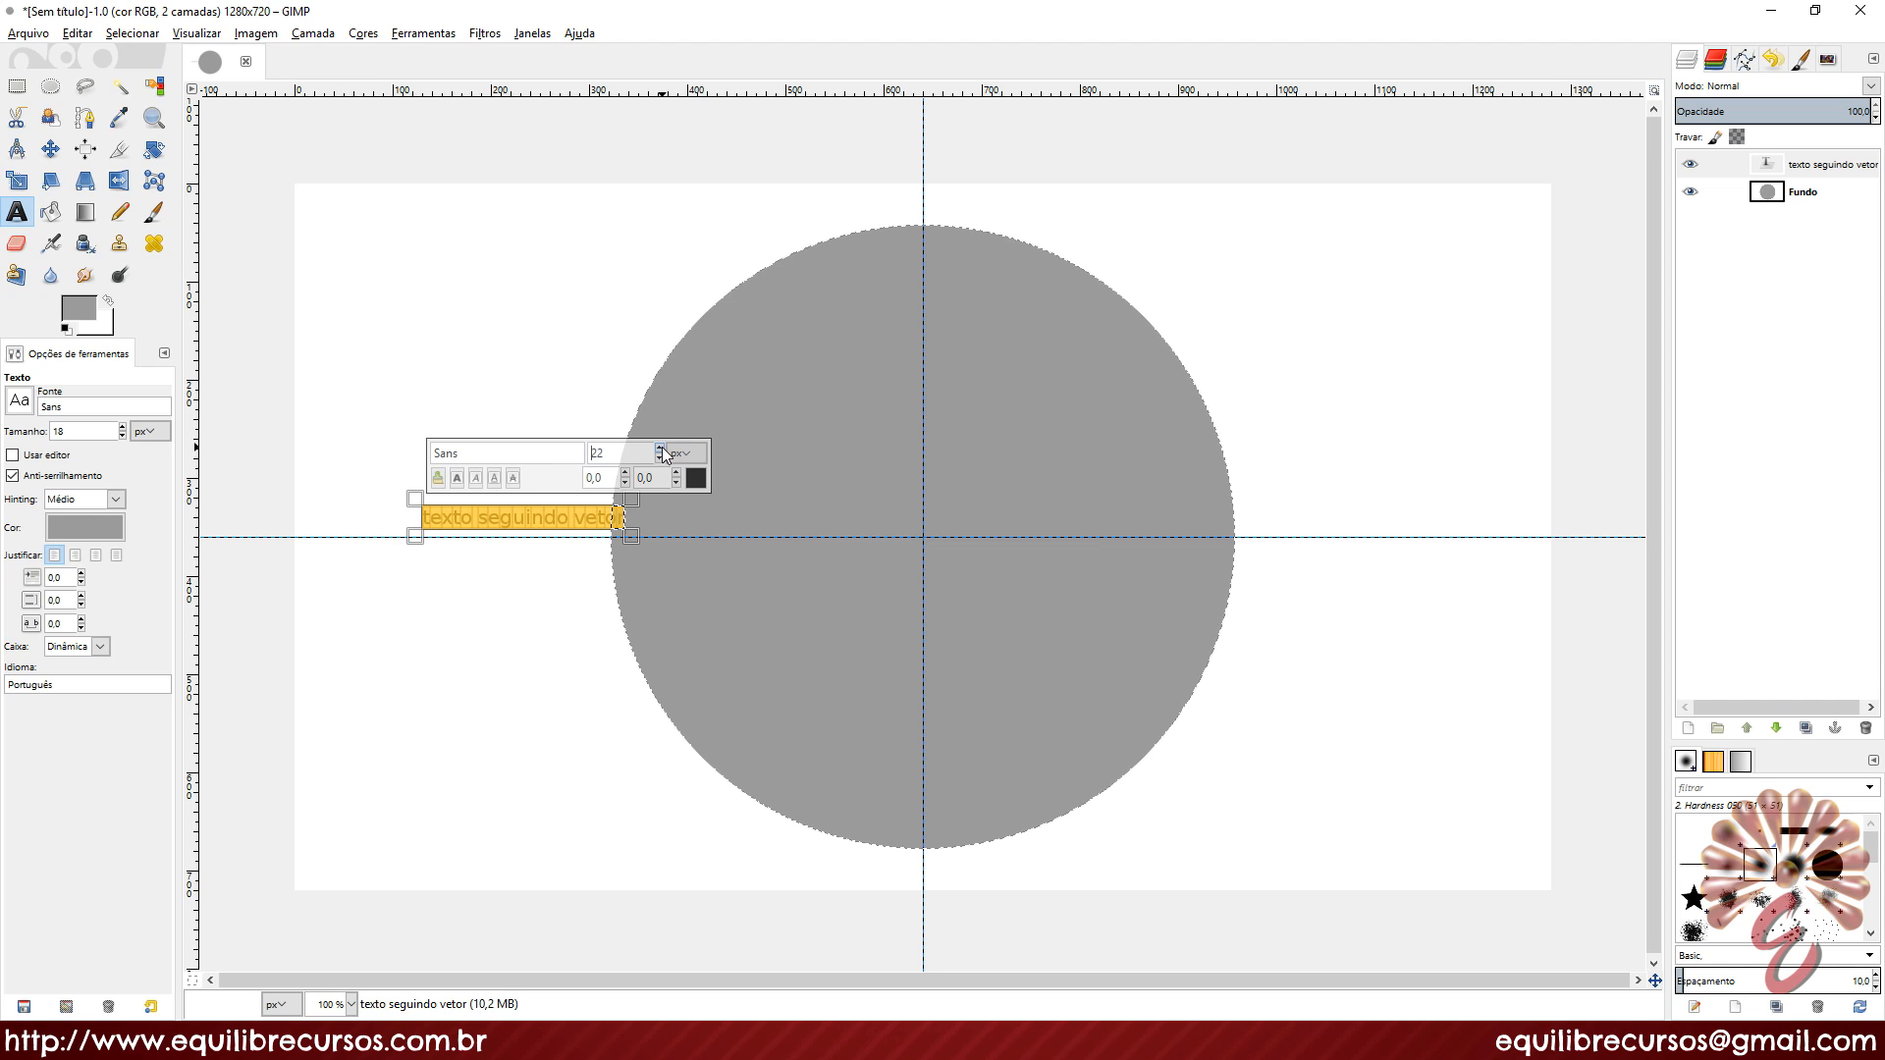
pyautogui.moveTo(510, 450); pyautogui.dragTo(394, 454)
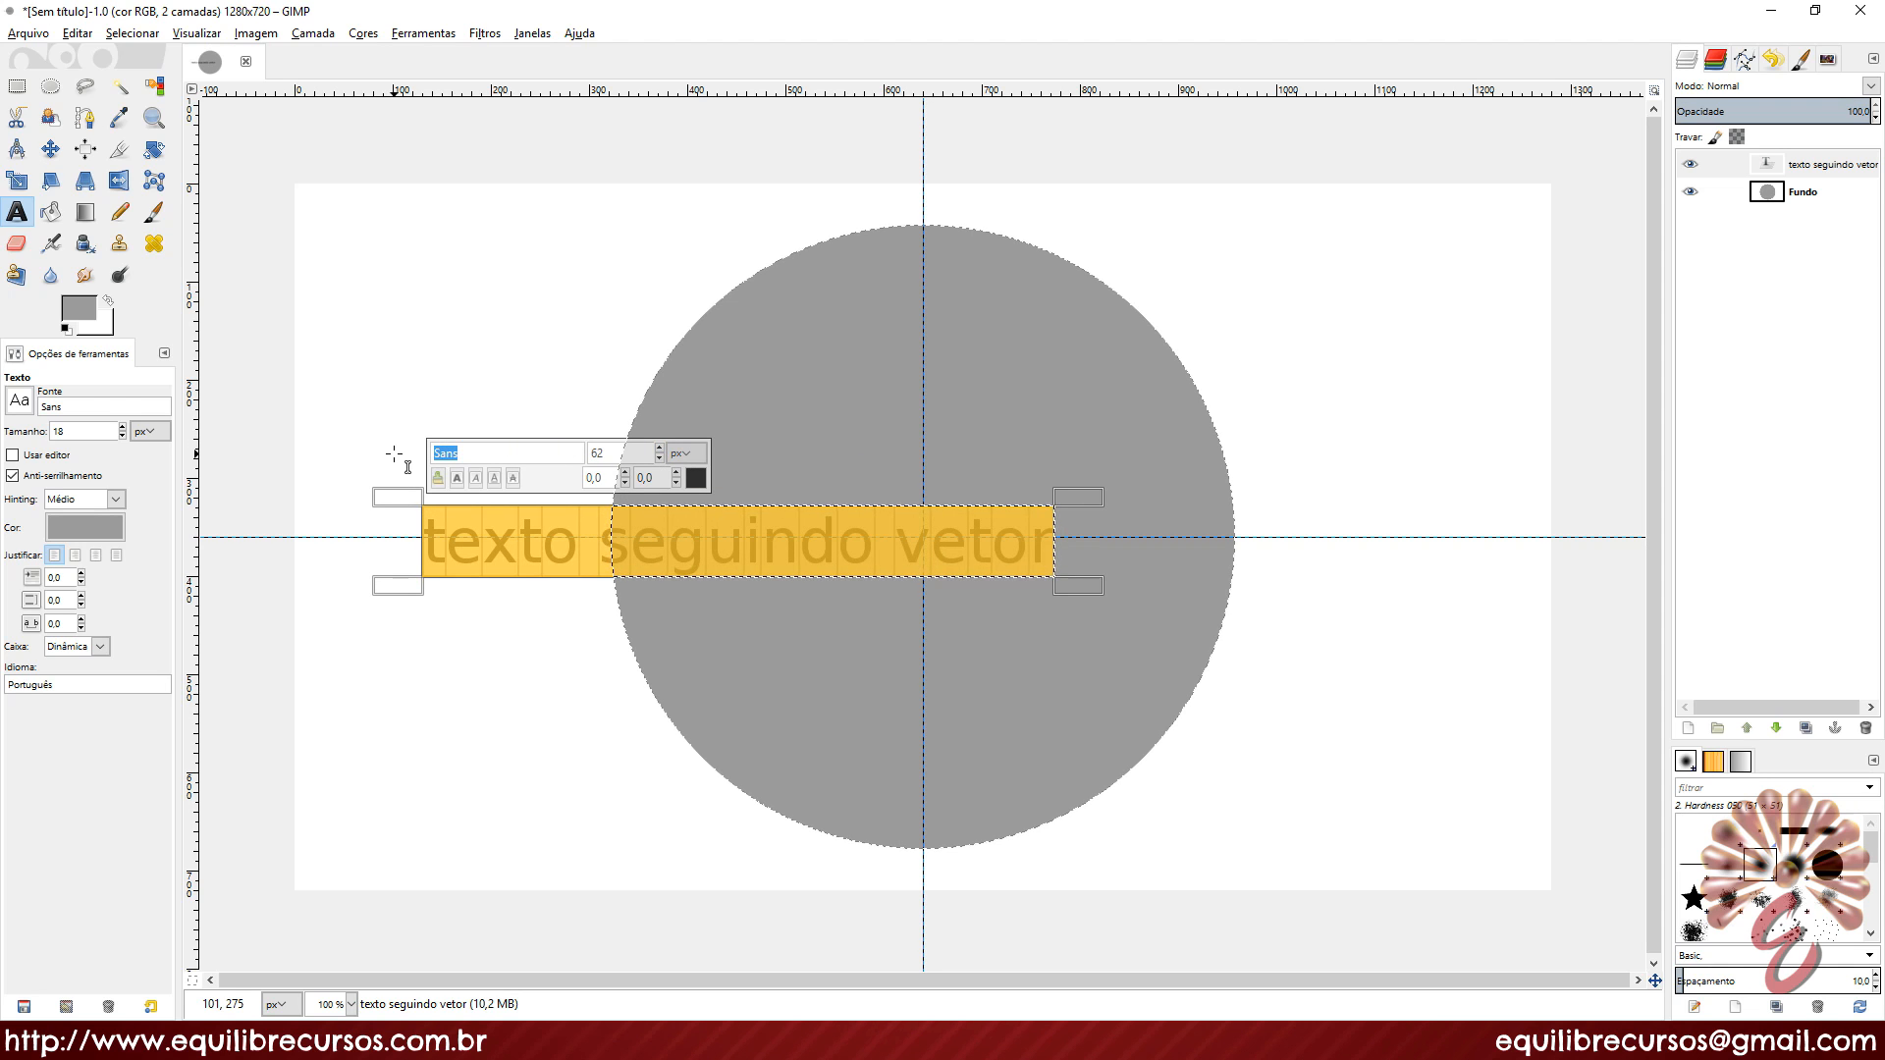
pyautogui.write('Osw')
pyautogui.click(481, 485)
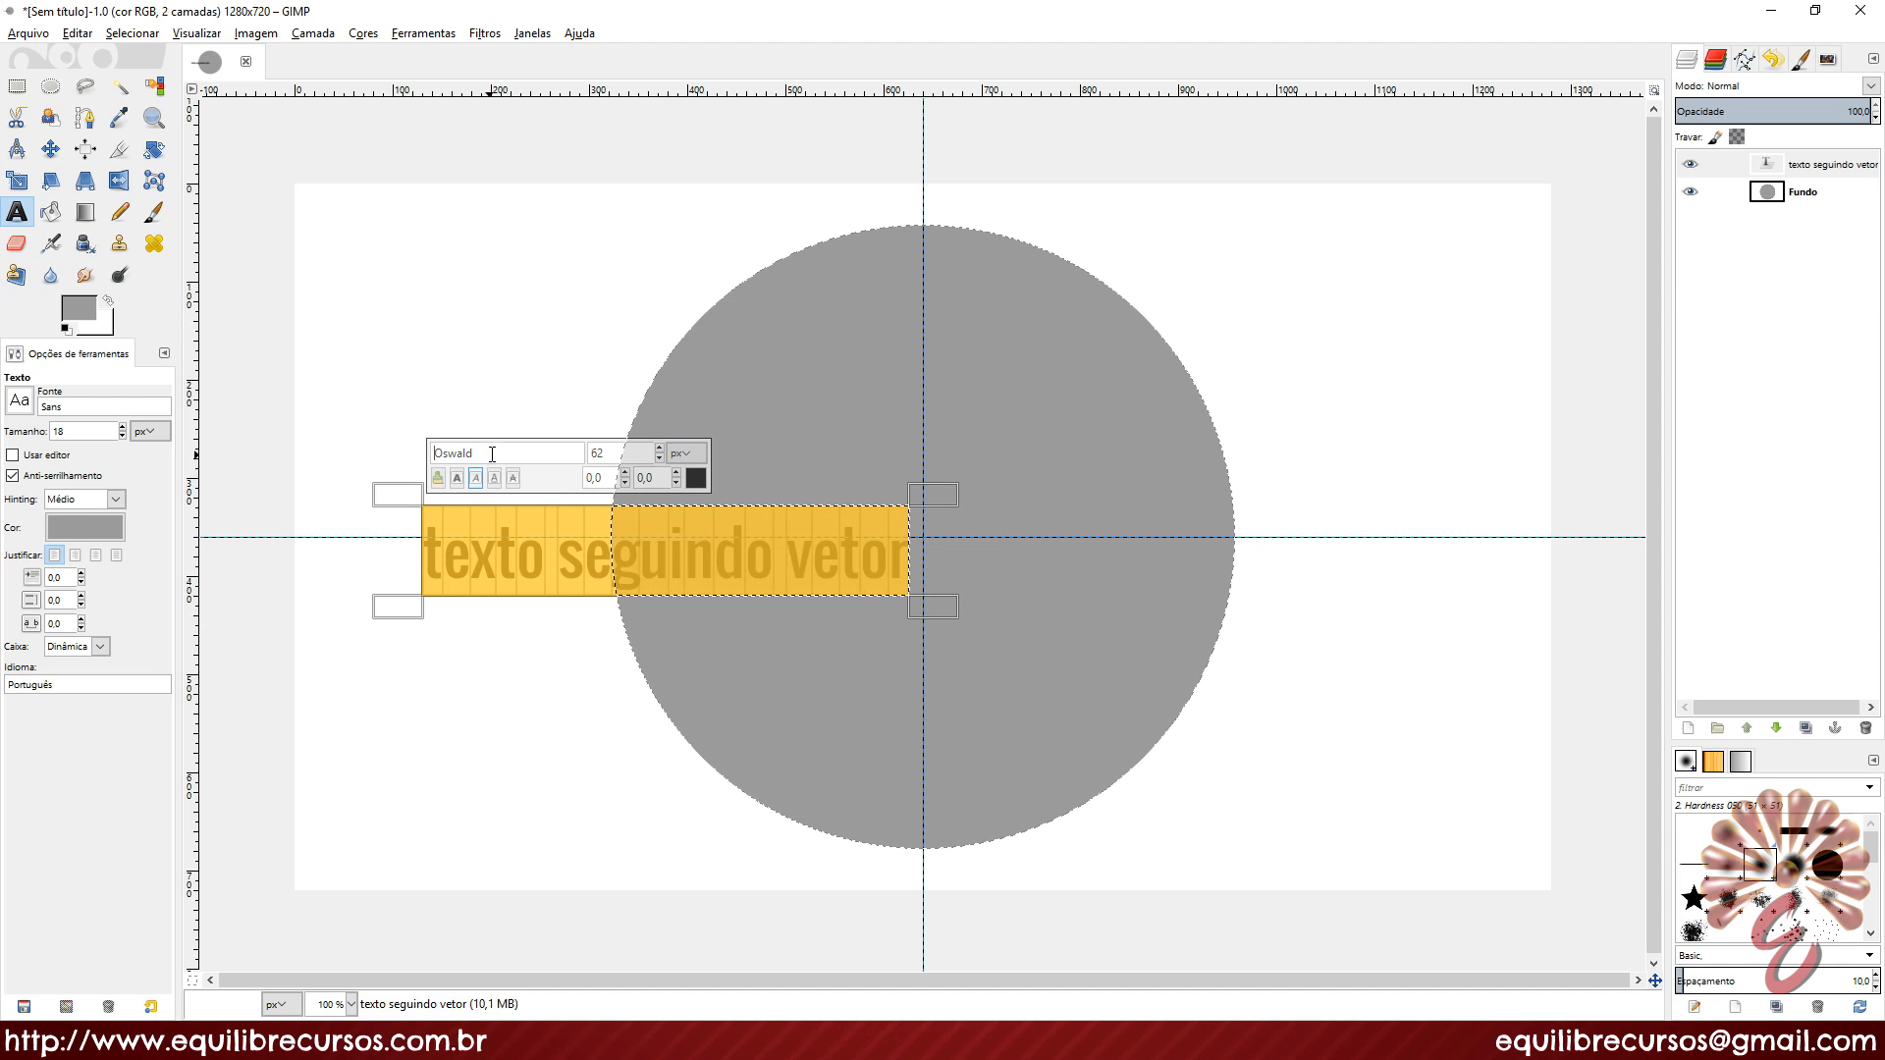
pyautogui.press('m')
pyautogui.moveTo(525, 550); pyautogui.dragTo(479, 324)
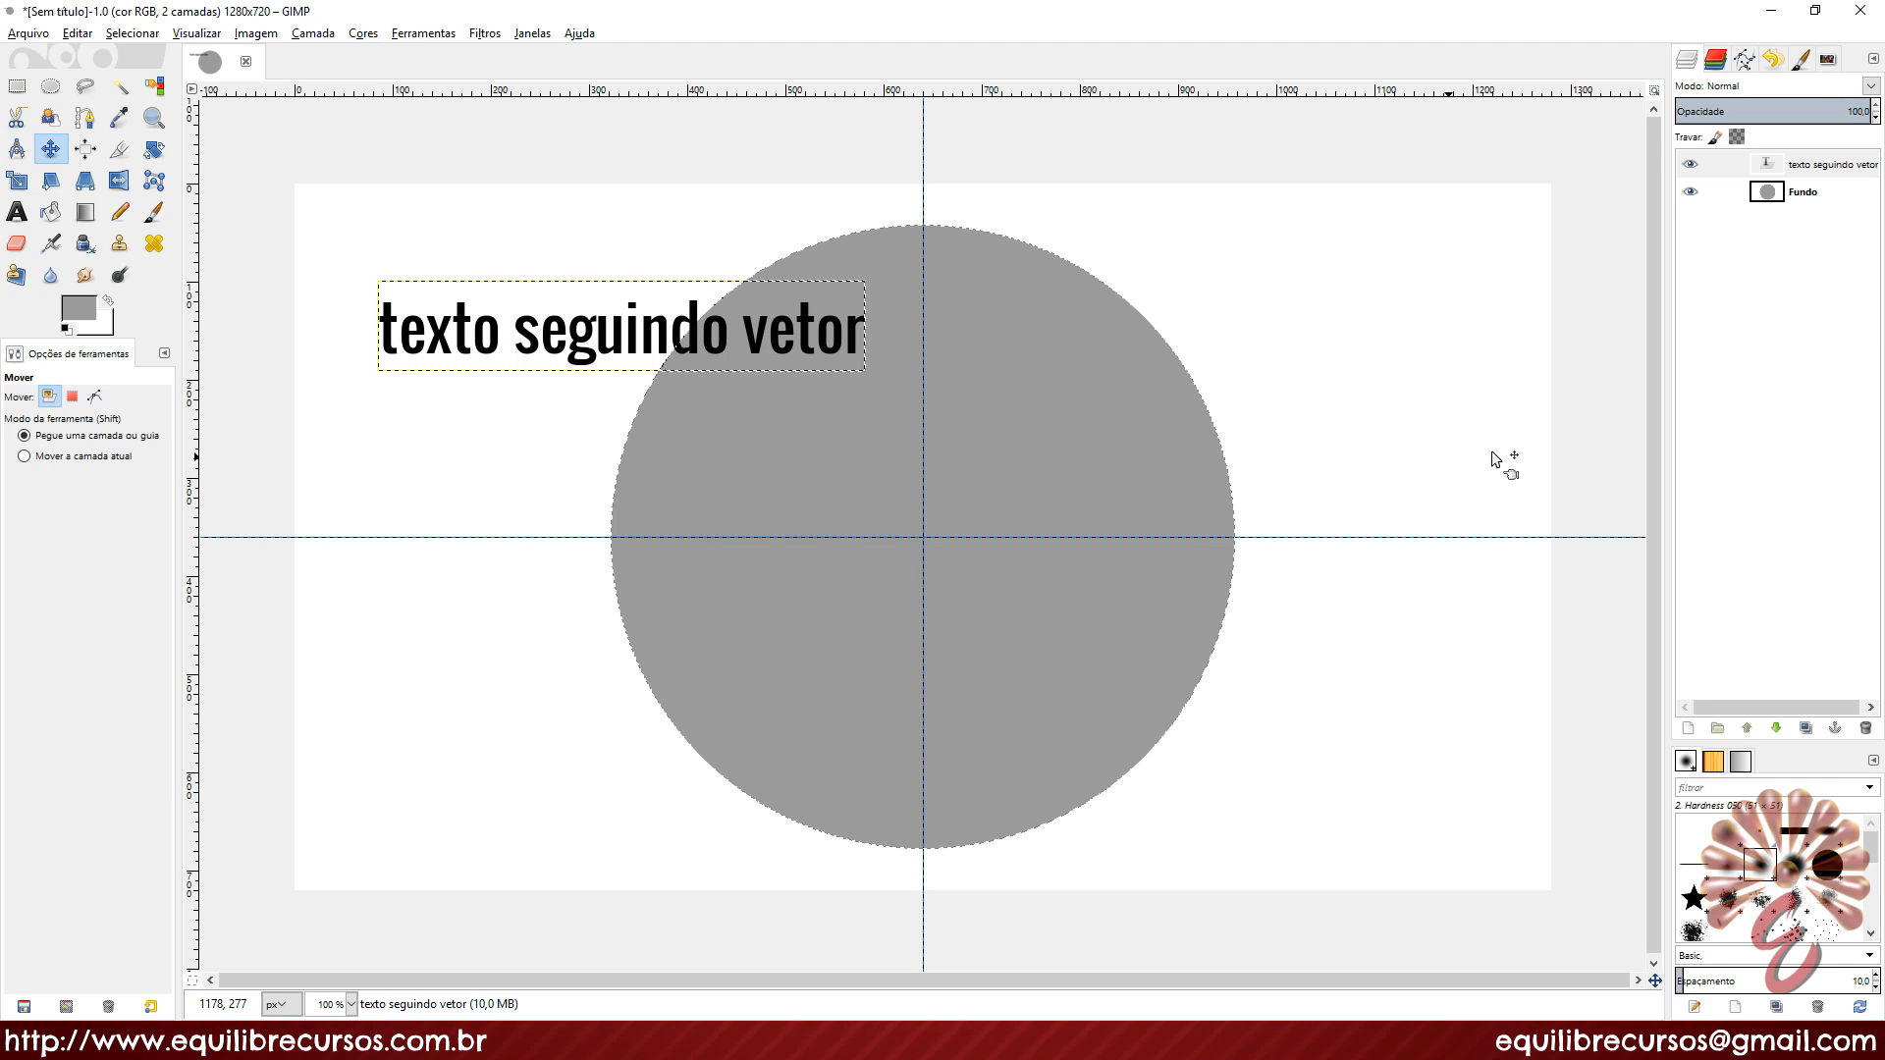
# Step: Apply Texto ao longo de vetor to the "texto seguindo vetor" layer so its outline follows the circular path
pyautogui.click(1809, 171)
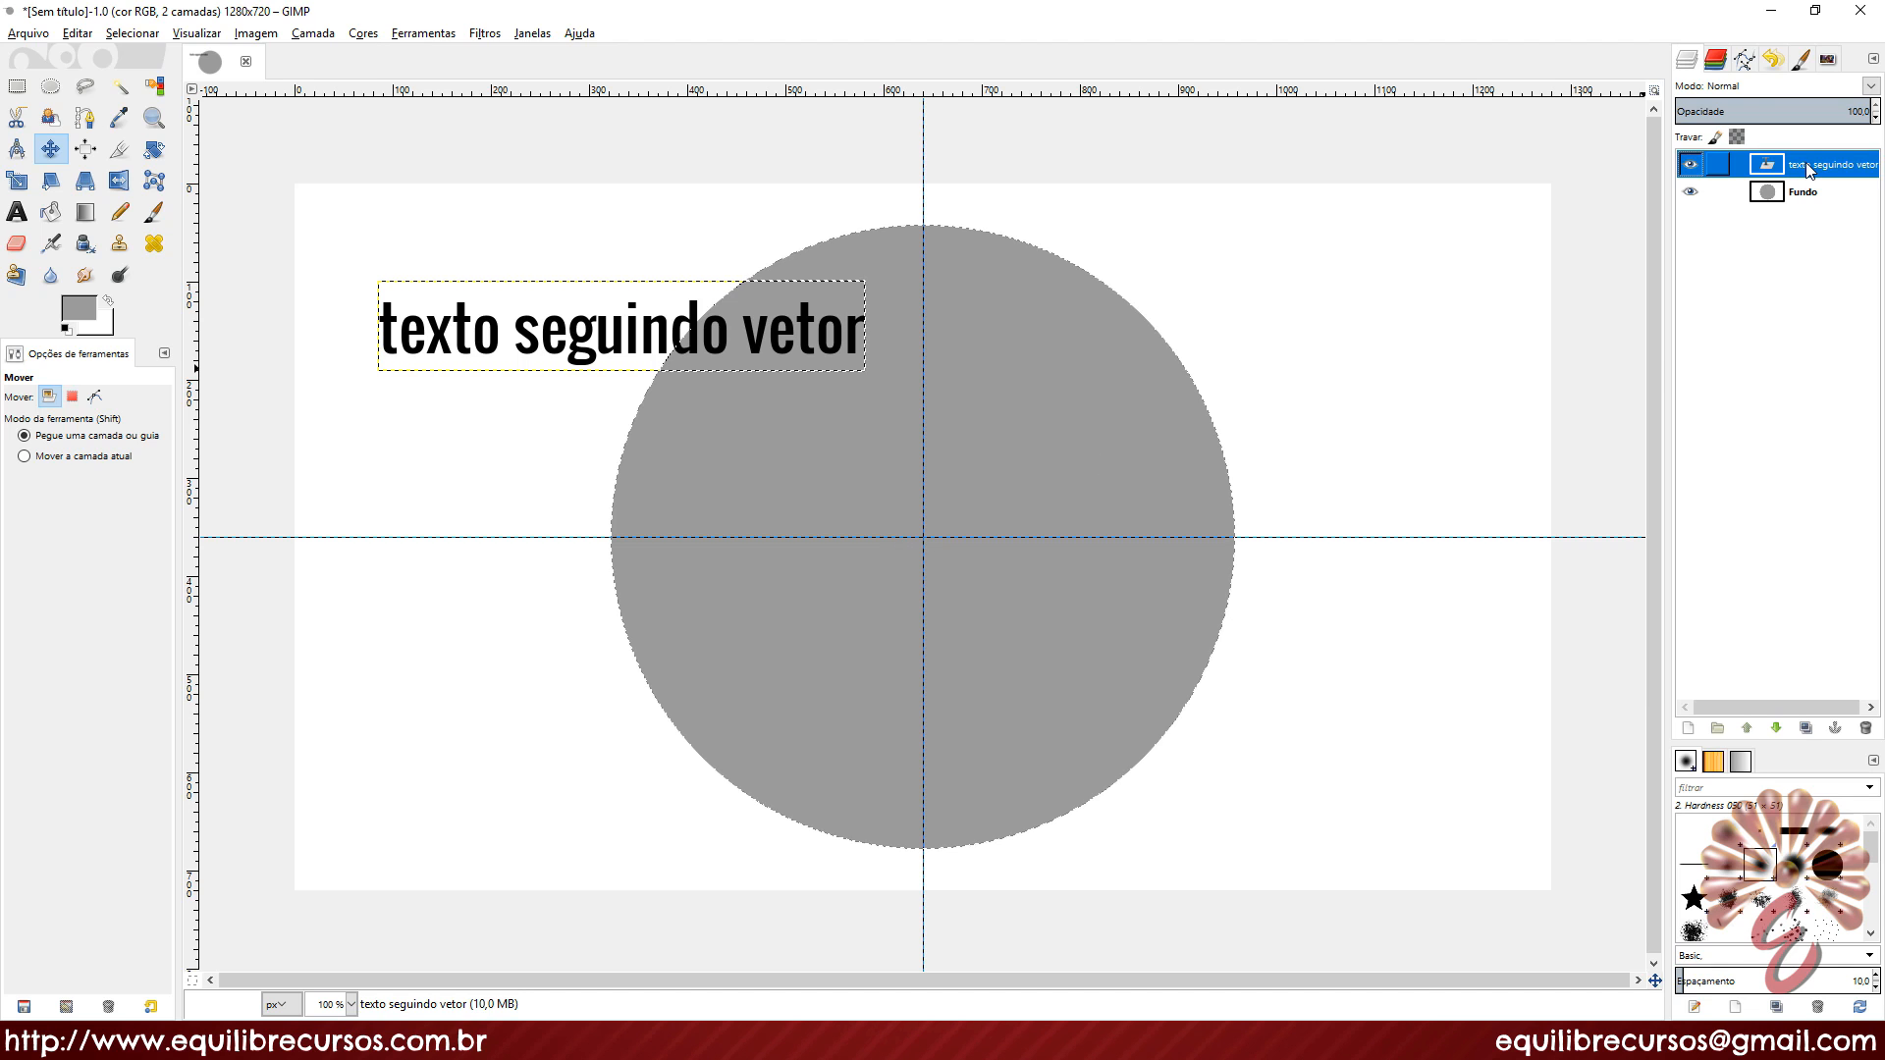
pyautogui.rightClick(1809, 171)
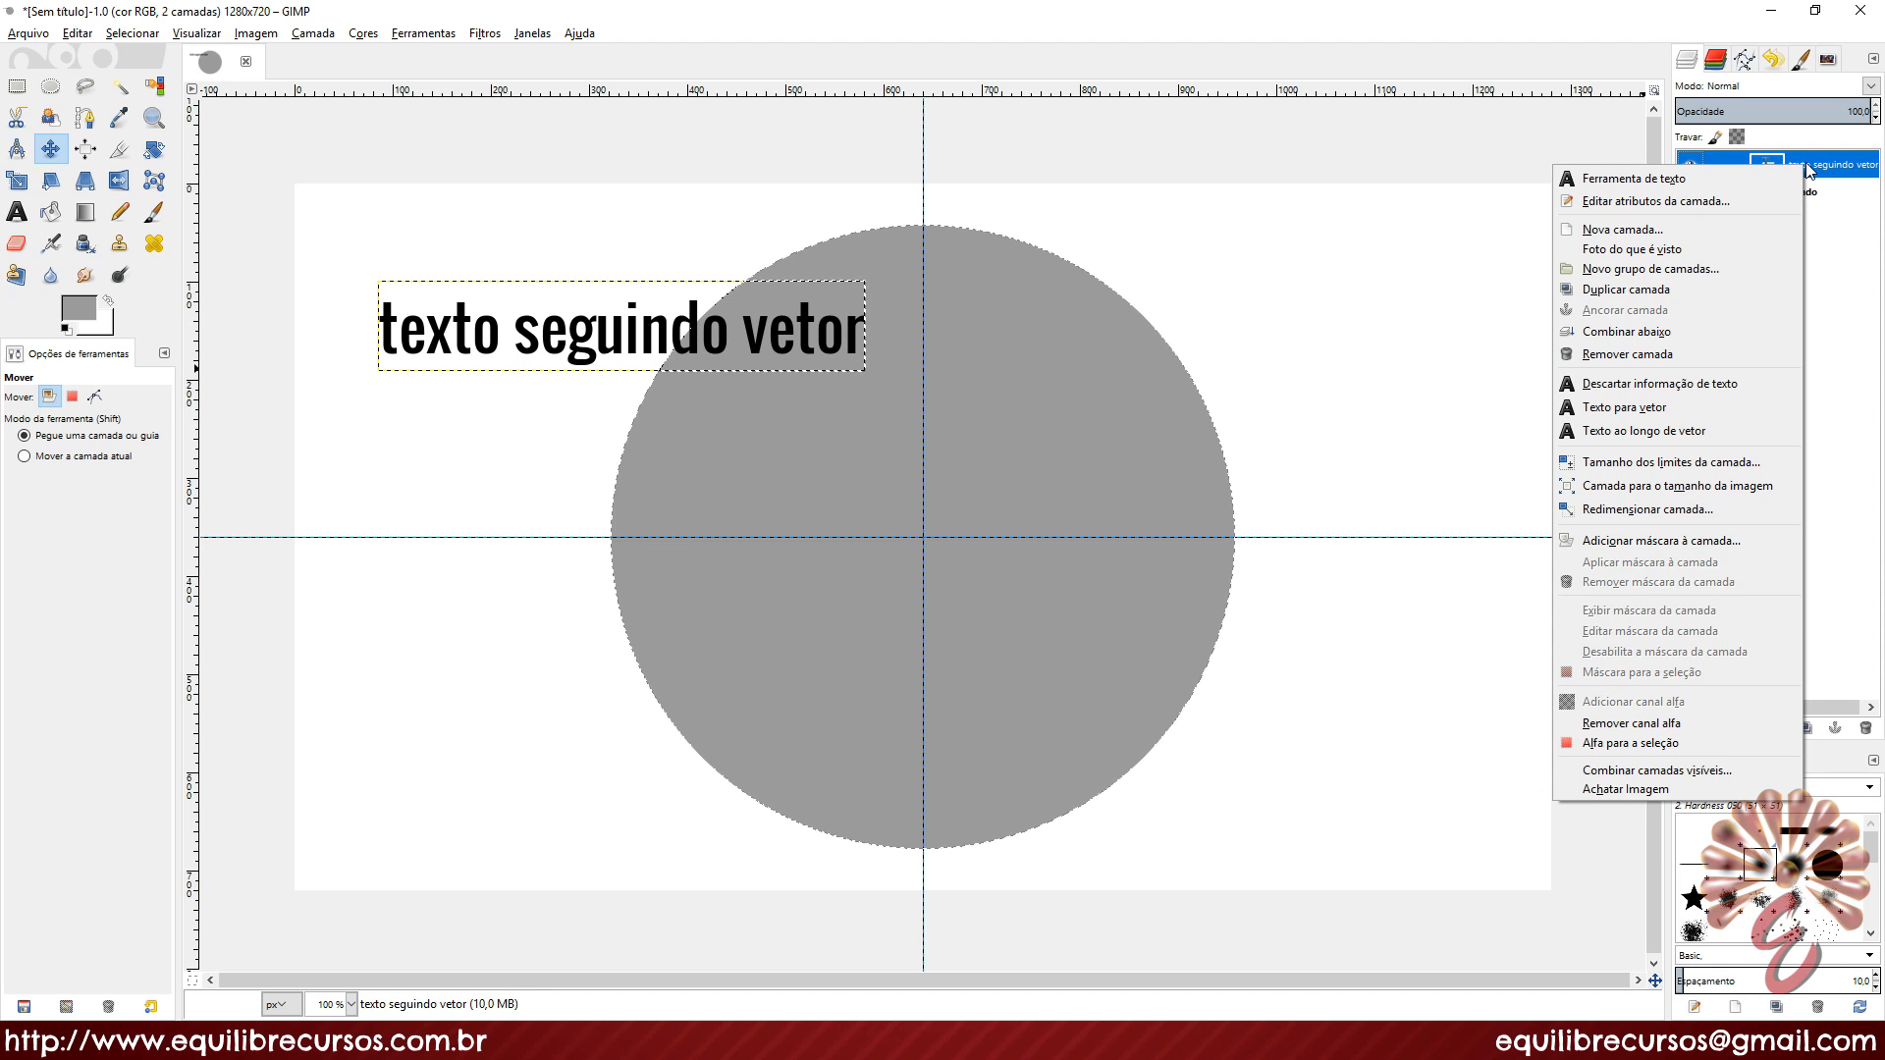
pyautogui.click(1672, 429)
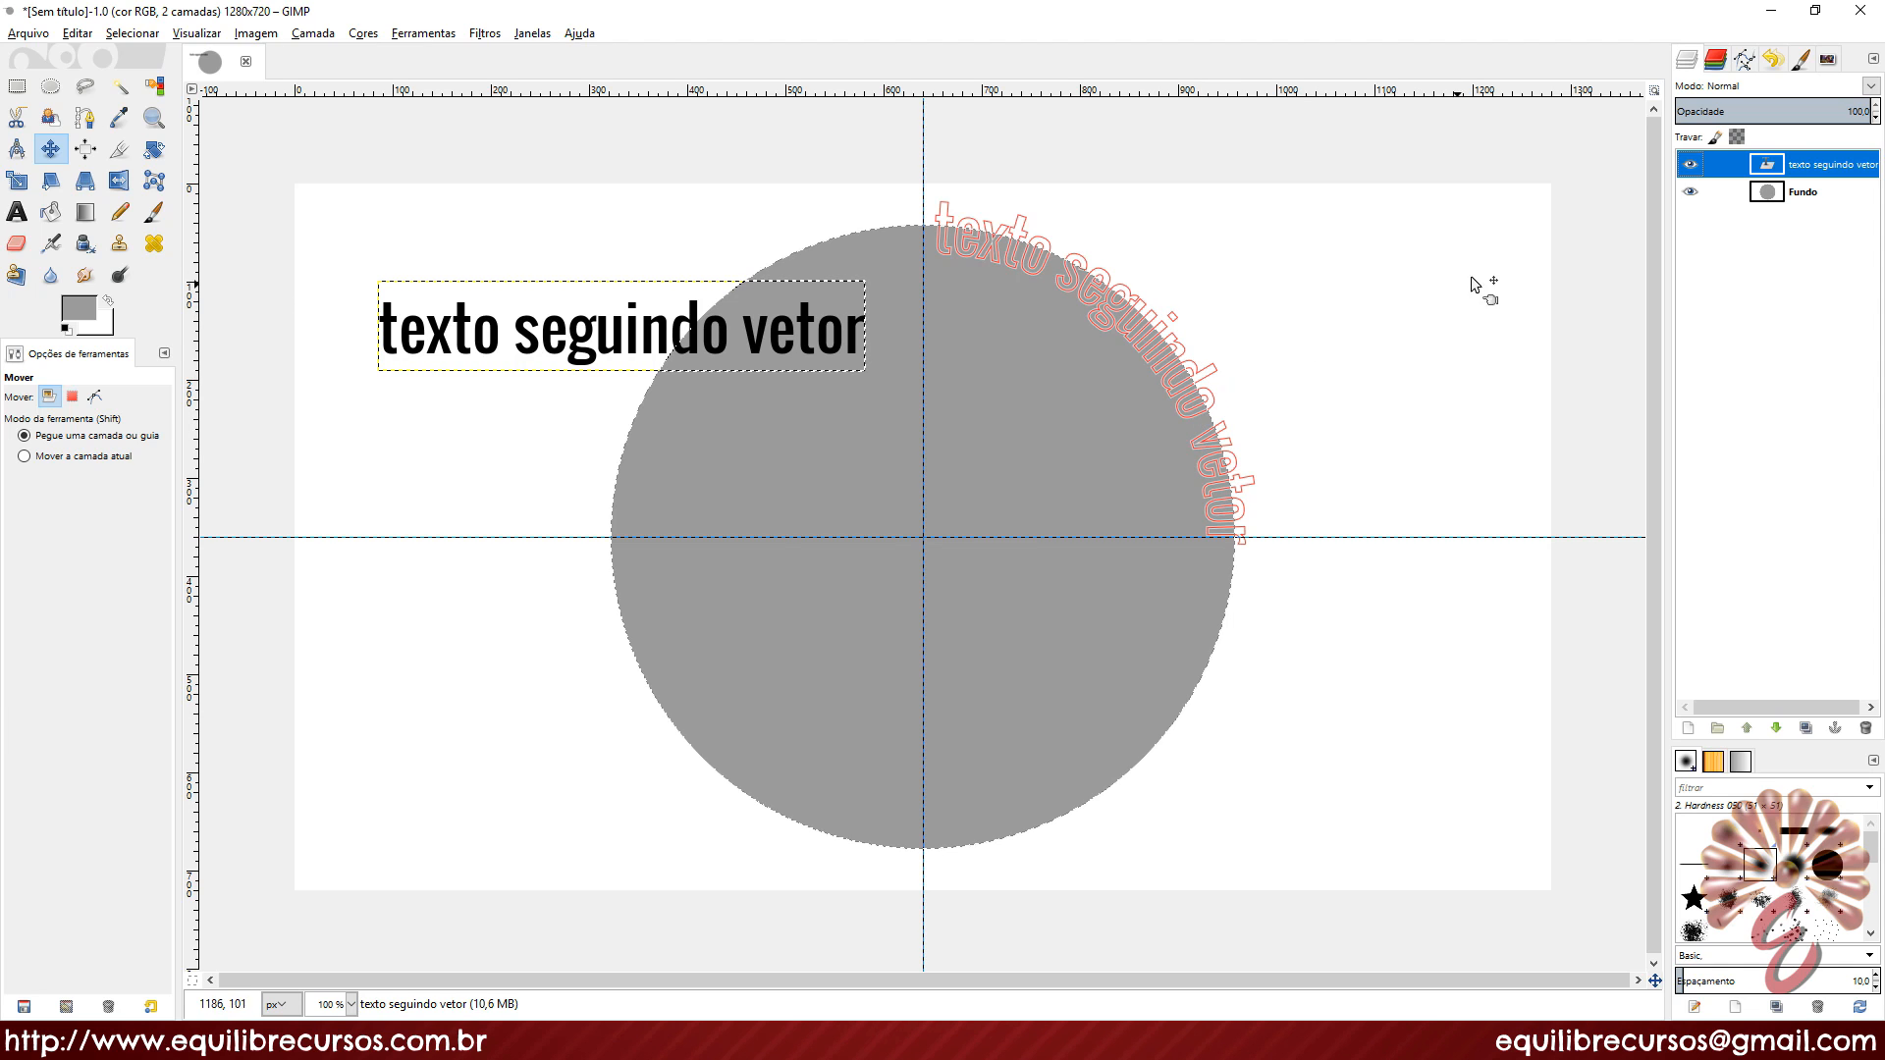
# Step: Convert the curved text path "Vetor" in the paths list to a selection
pyautogui.click(1745, 61)
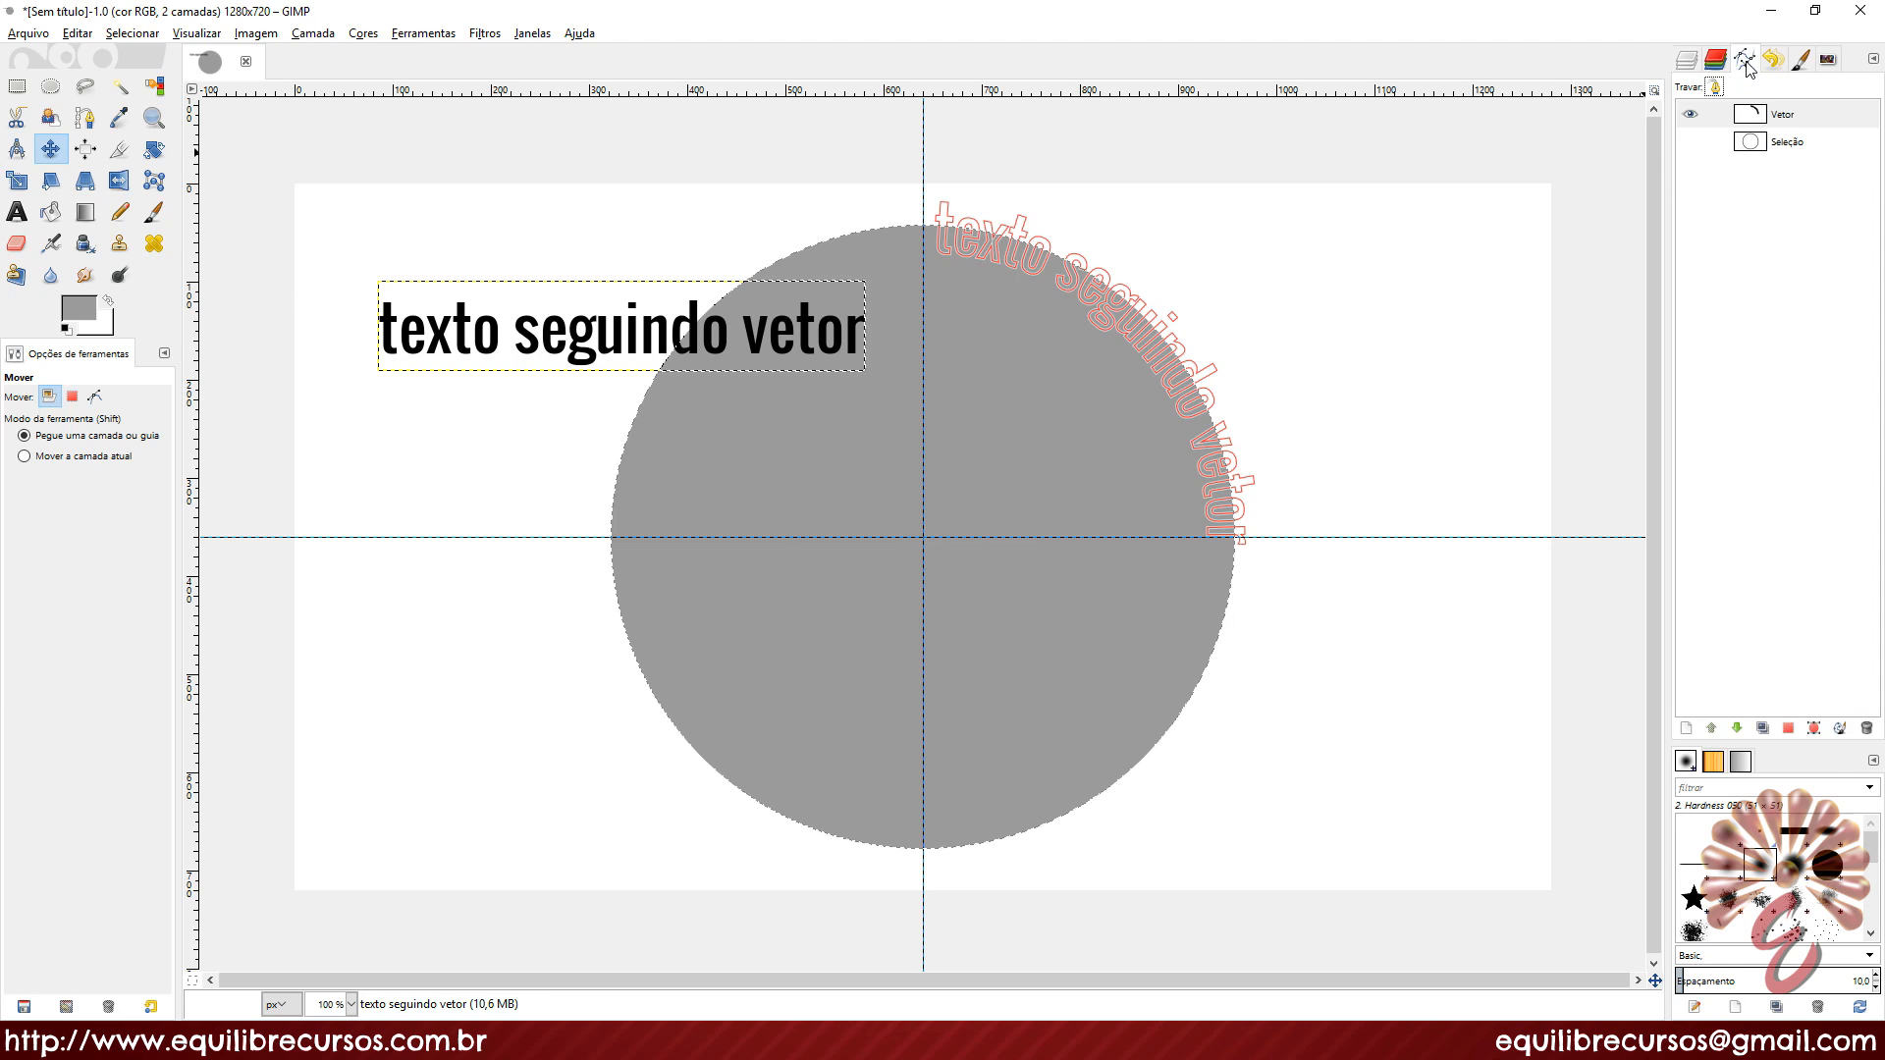
pyautogui.click(1782, 117)
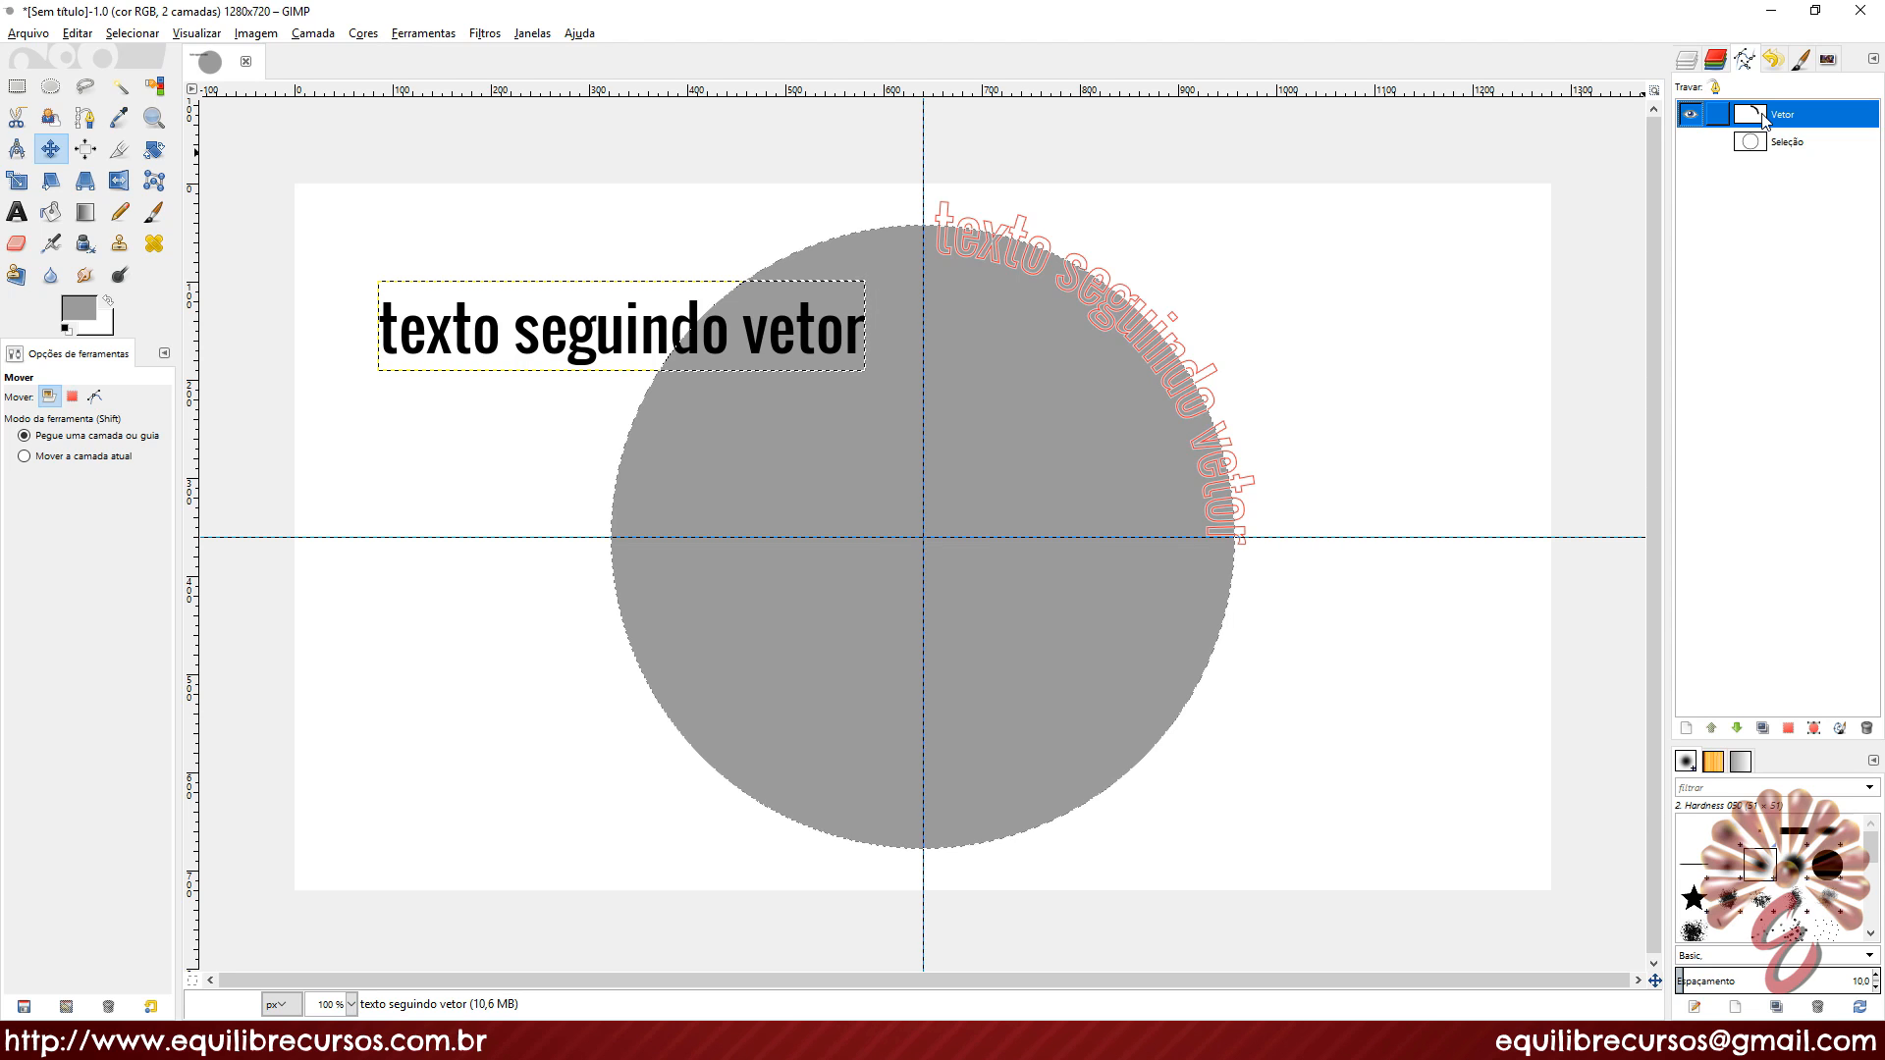
pyautogui.rightClick(1813, 119)
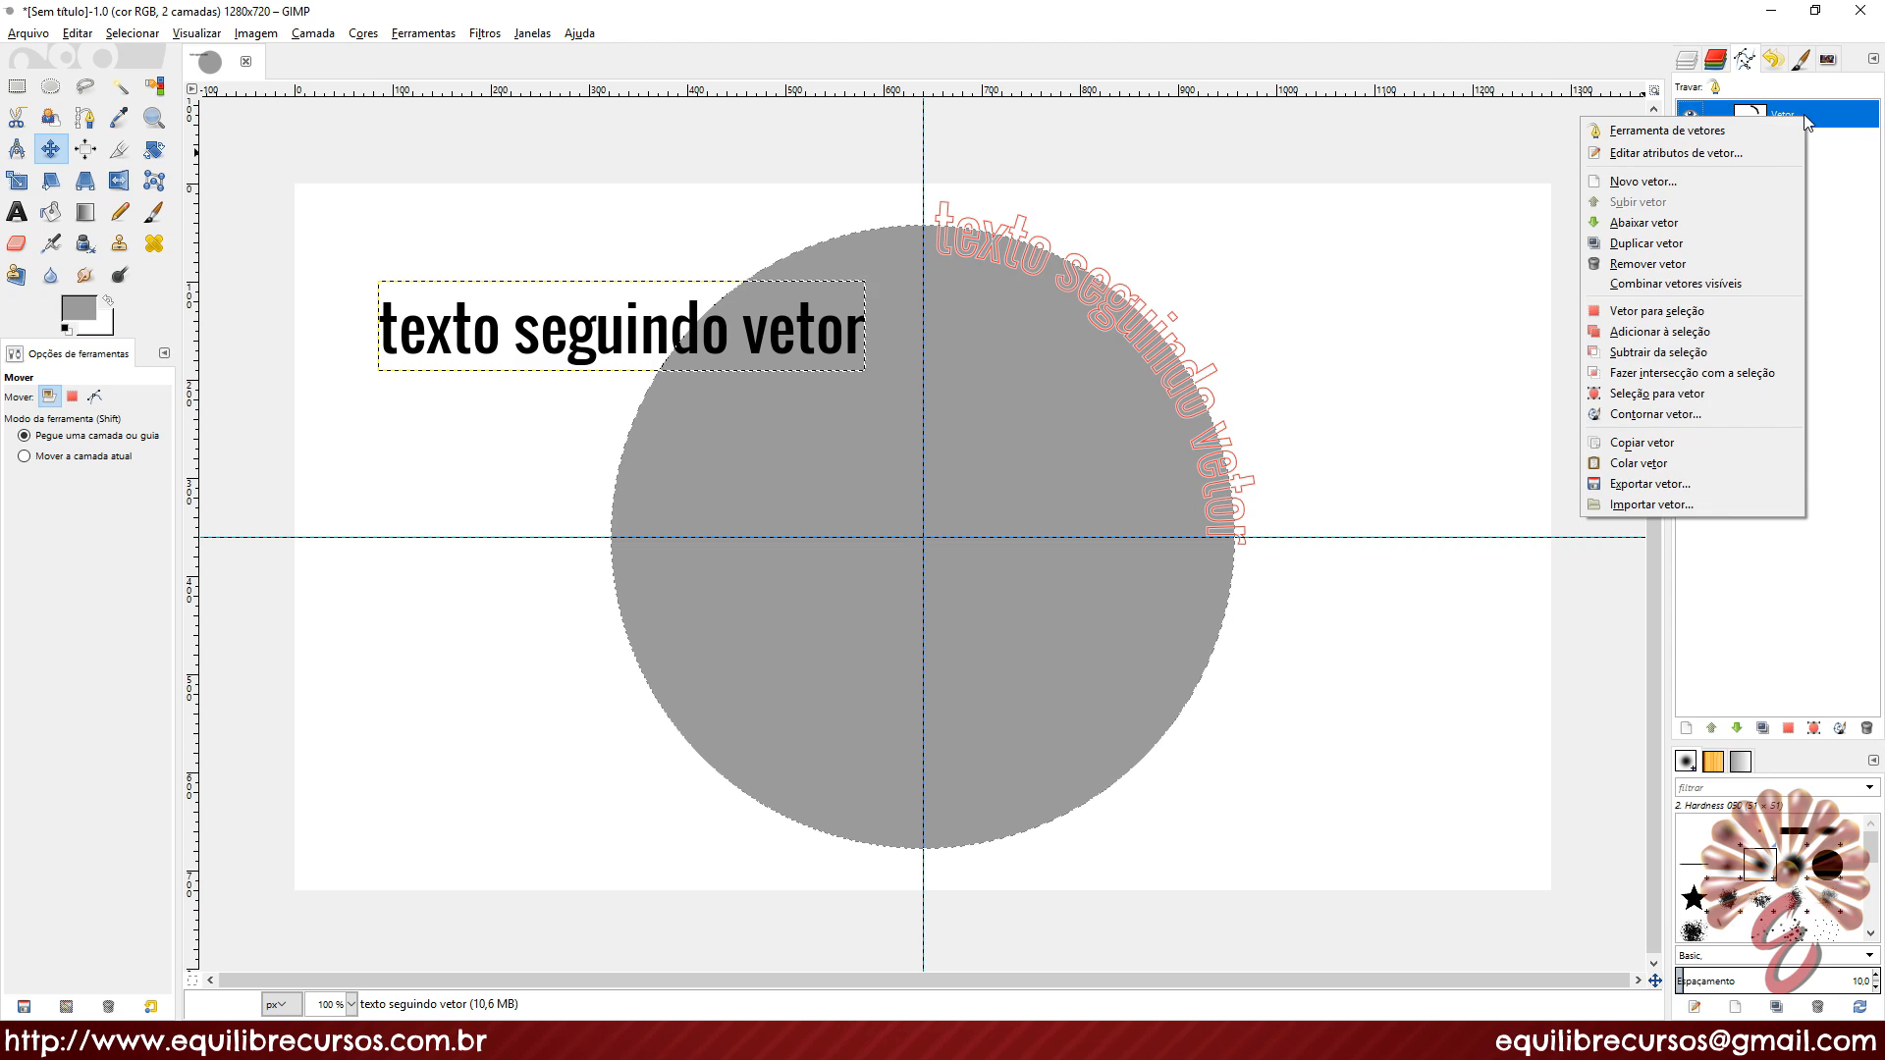
pyautogui.click(1652, 312)
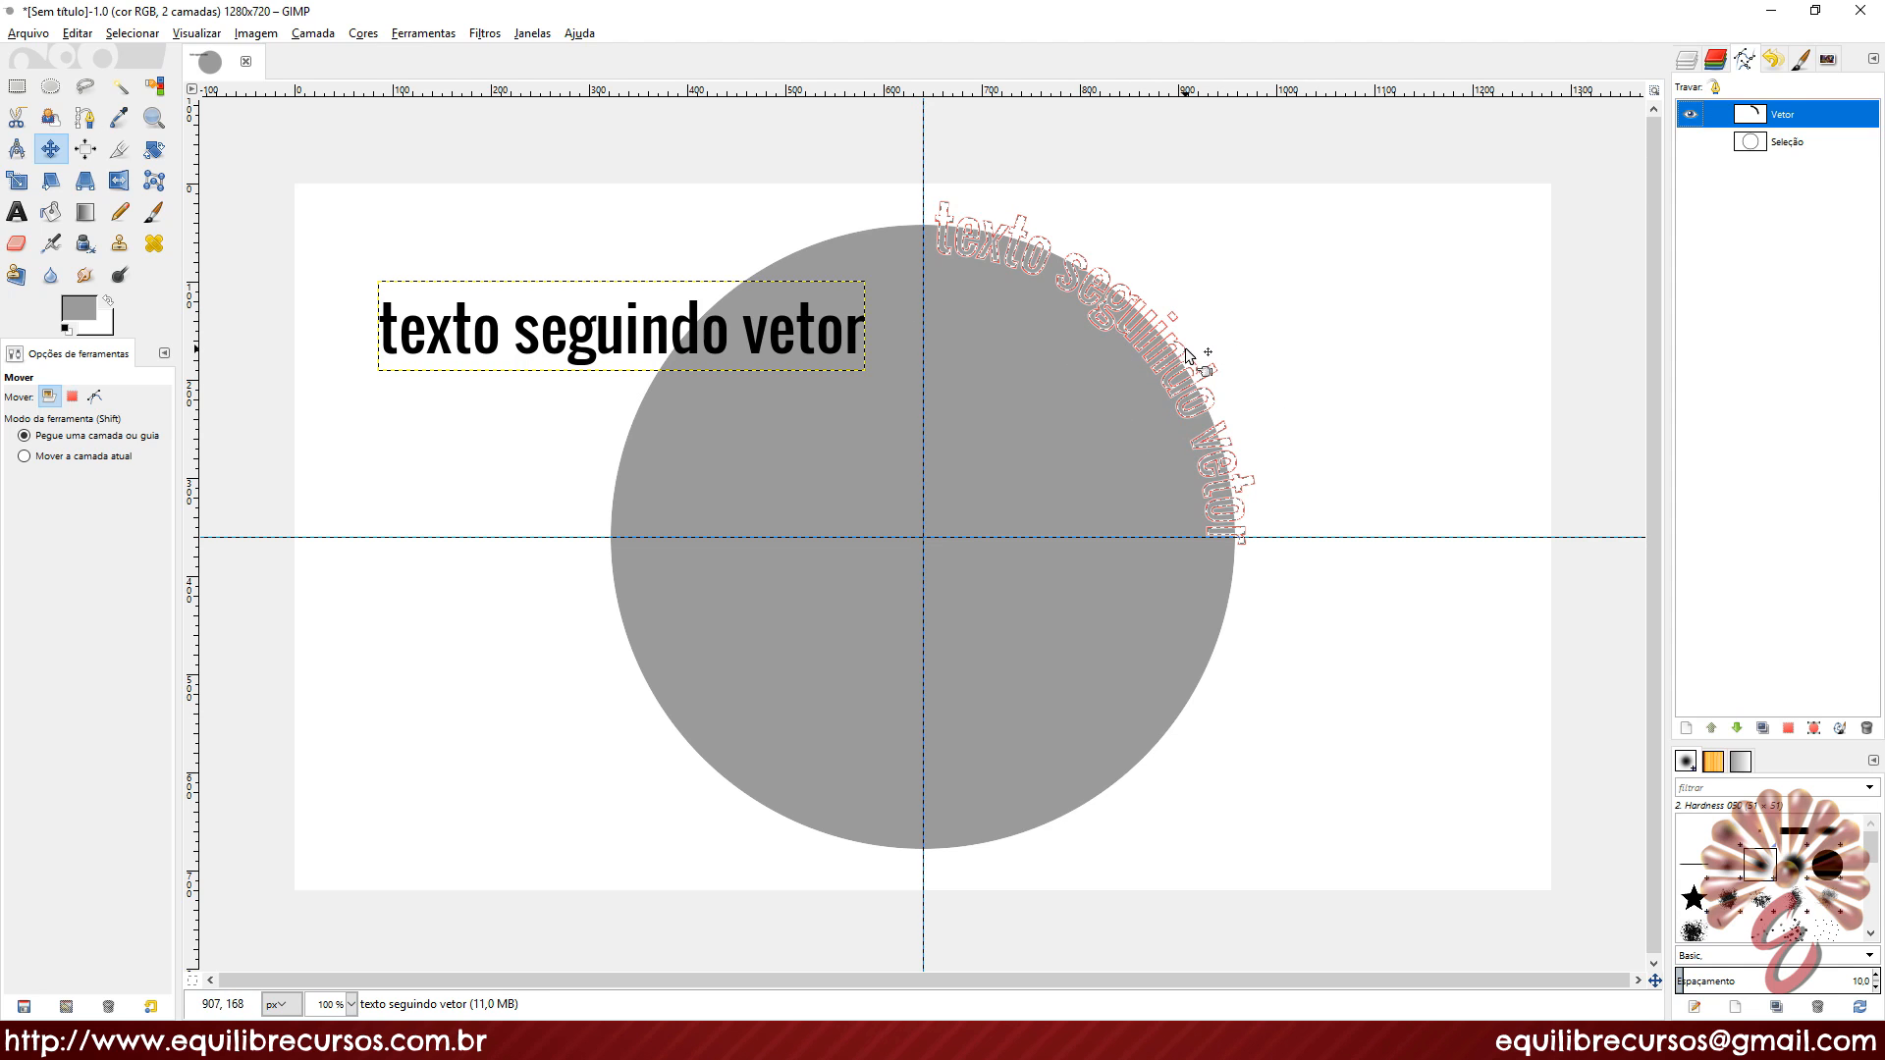
# Step: Return to the layers list and create a new 1280 x 720 px layer filled with transparency
pyautogui.click(1688, 62)
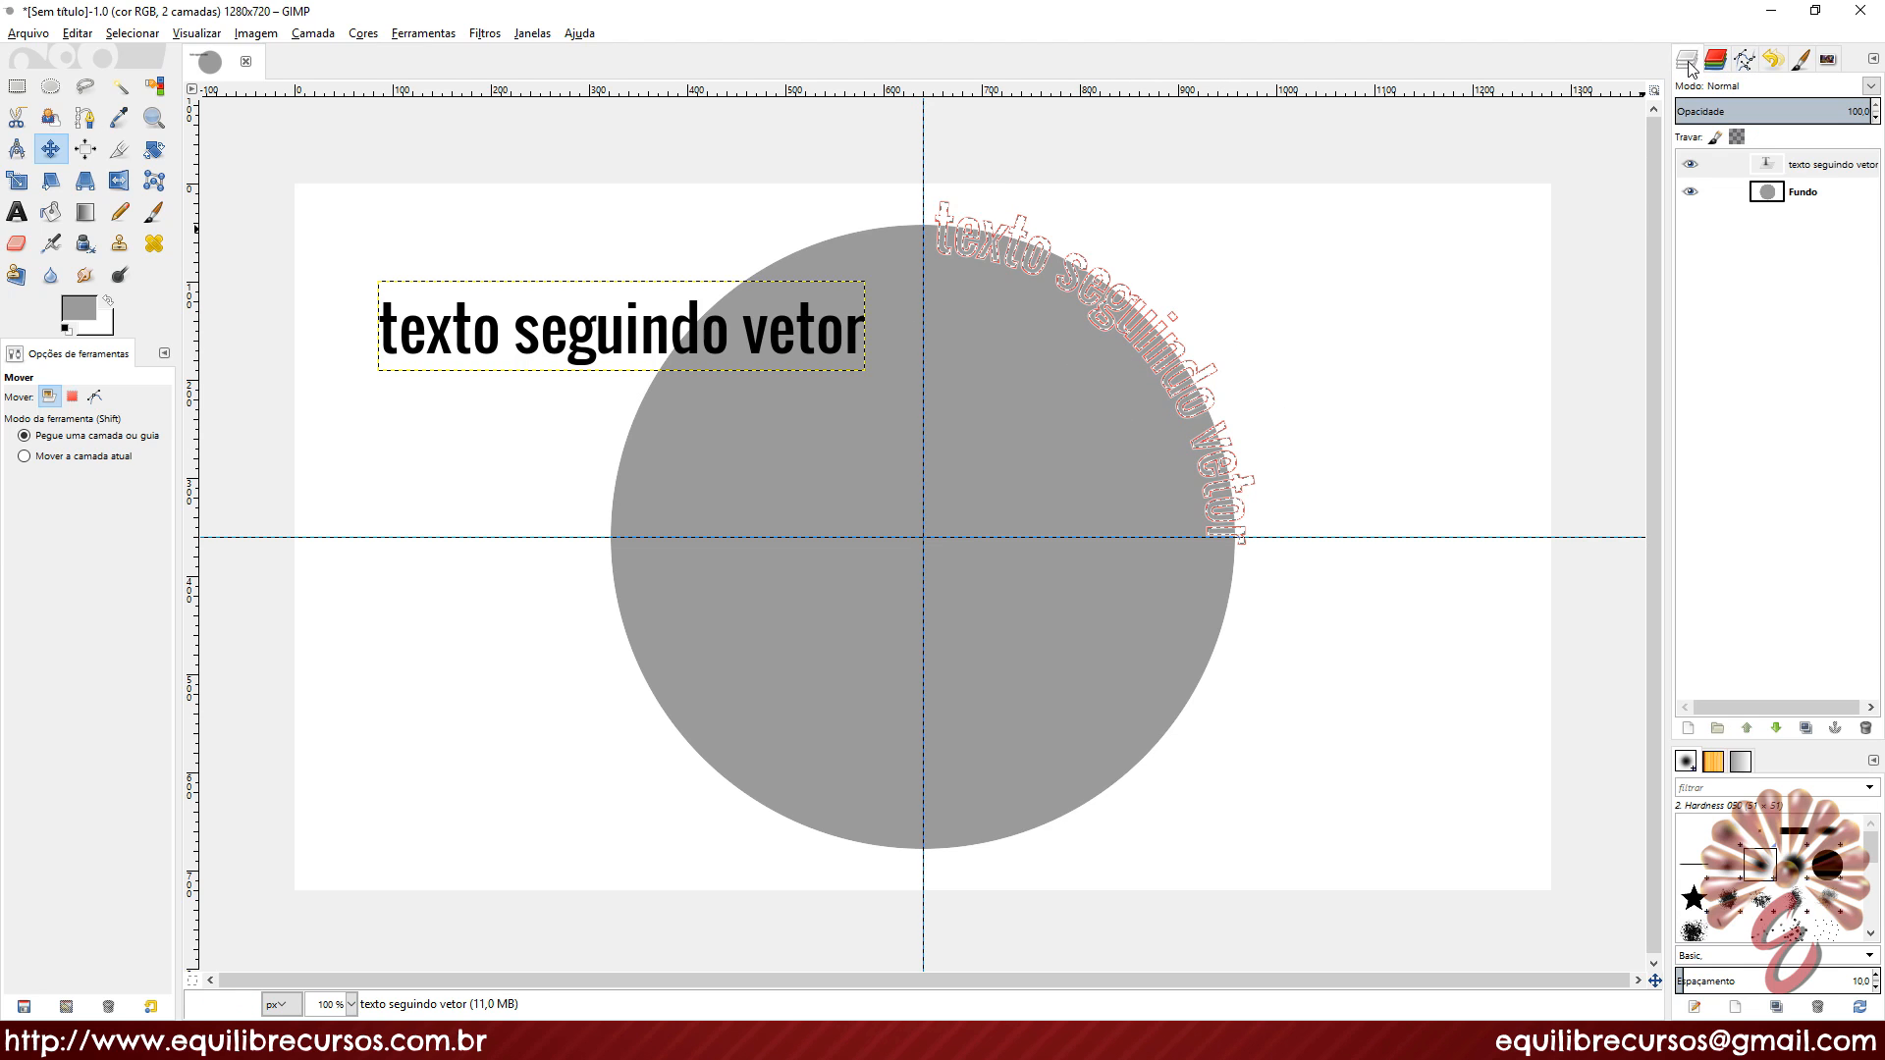
pyautogui.click(1689, 731)
pyautogui.moveTo(1595, 595); pyautogui.dragTo(1369, 316)
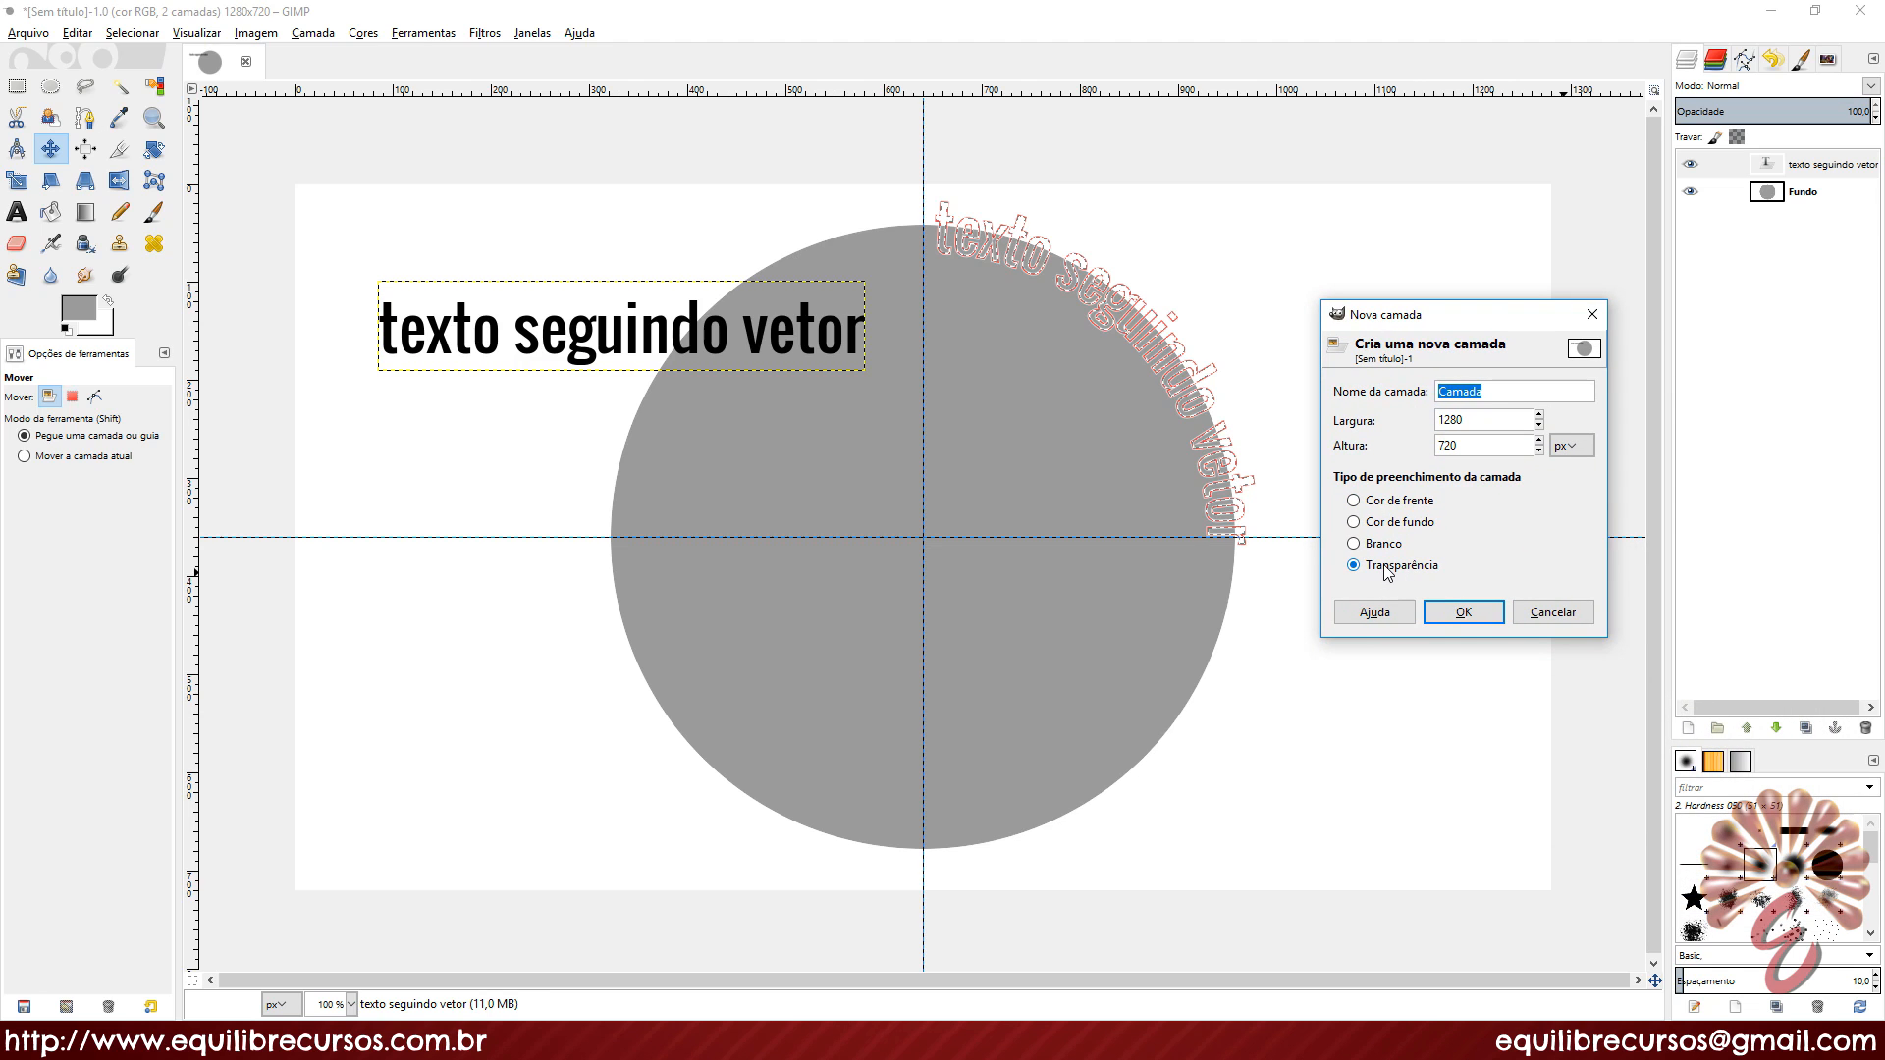
pyautogui.click(1462, 612)
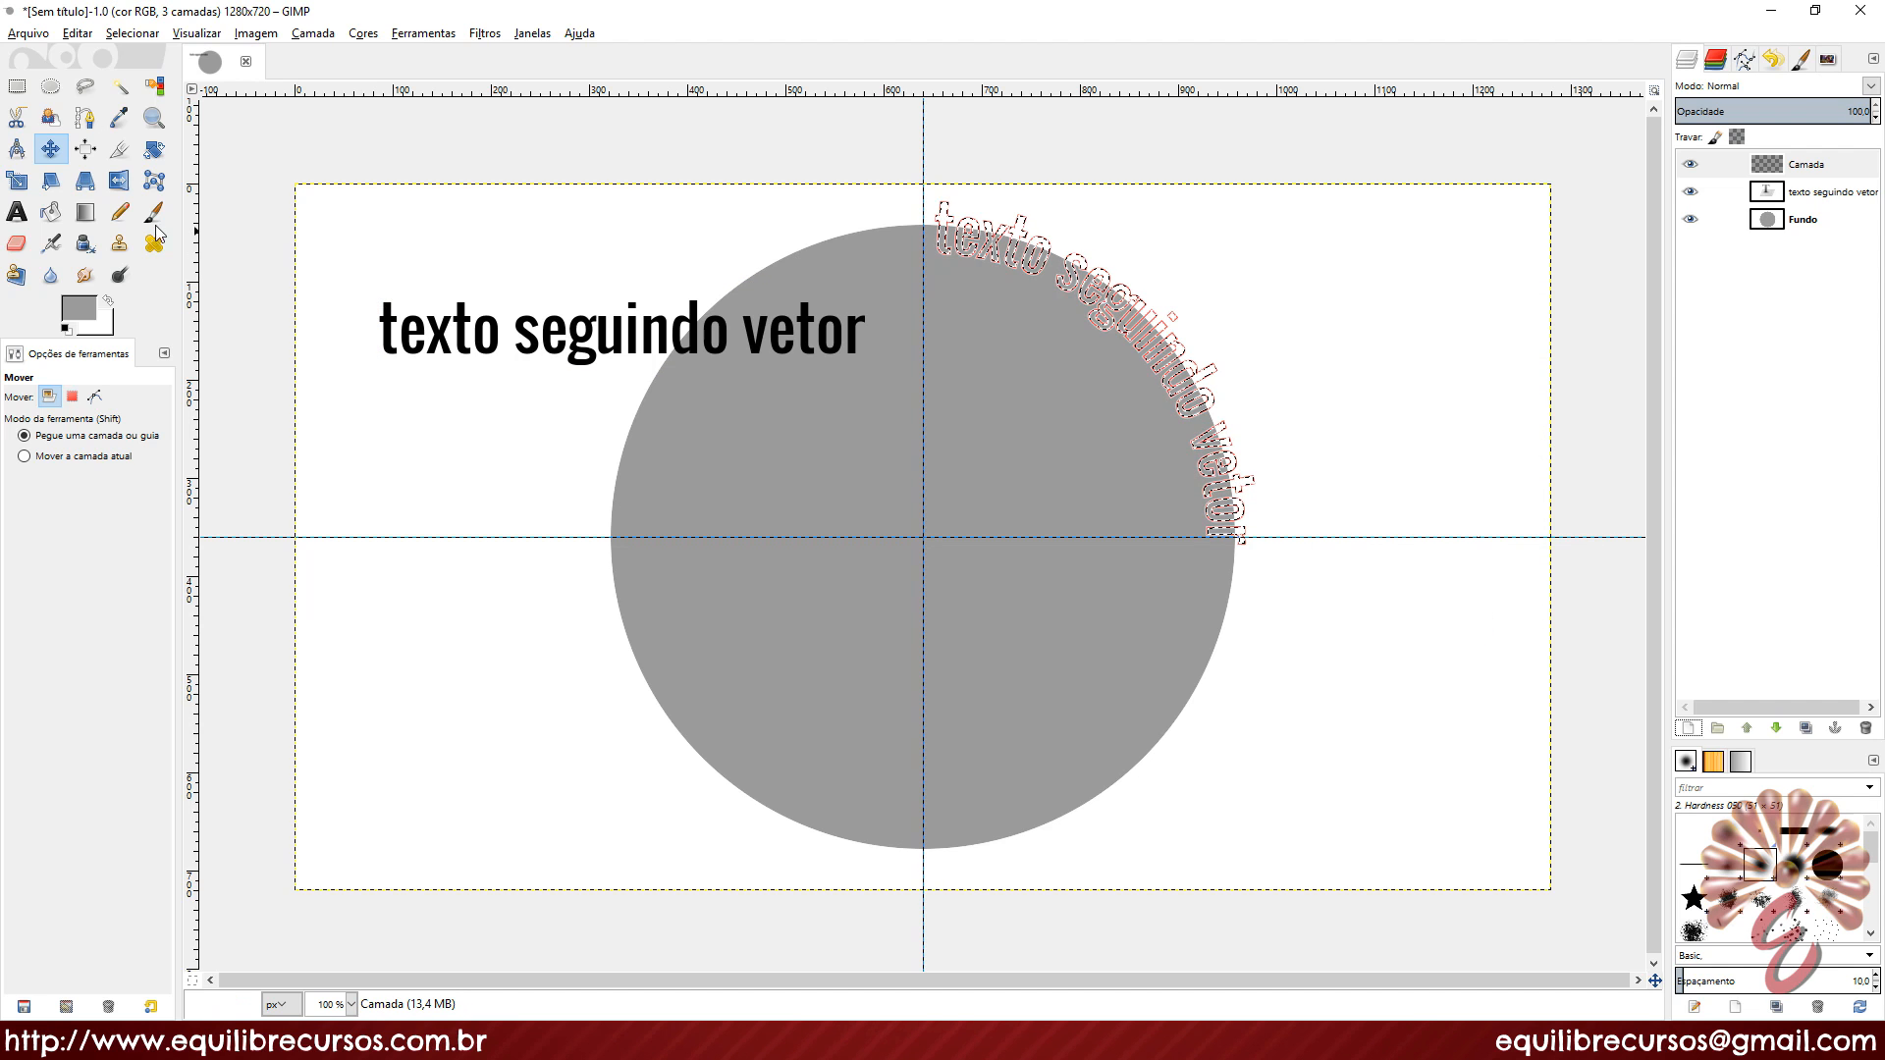
# Step: Set the foreground colour to black (000000) and bucket-fill the curved text selection on the new layer
pyautogui.click(52, 211)
pyautogui.click(82, 312)
pyautogui.moveTo(334, 248); pyautogui.dragTo(253, 325)
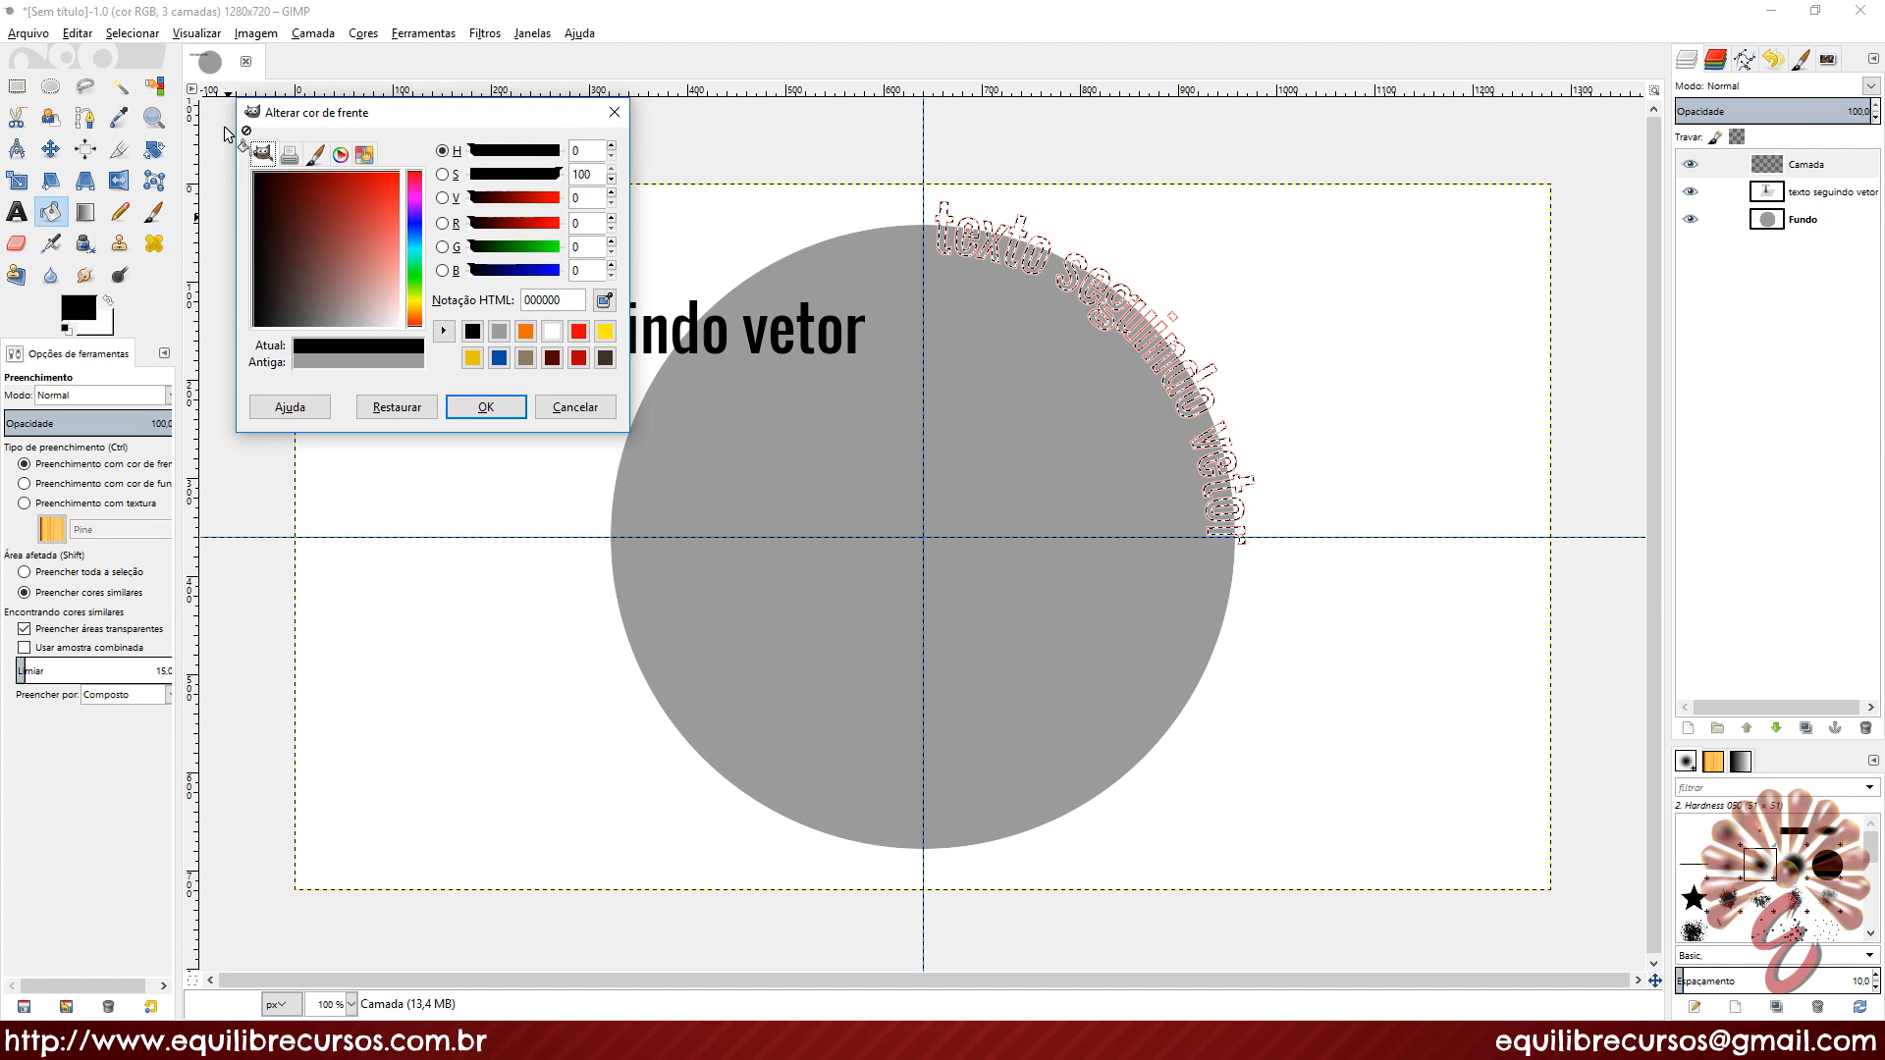
pyautogui.click(485, 407)
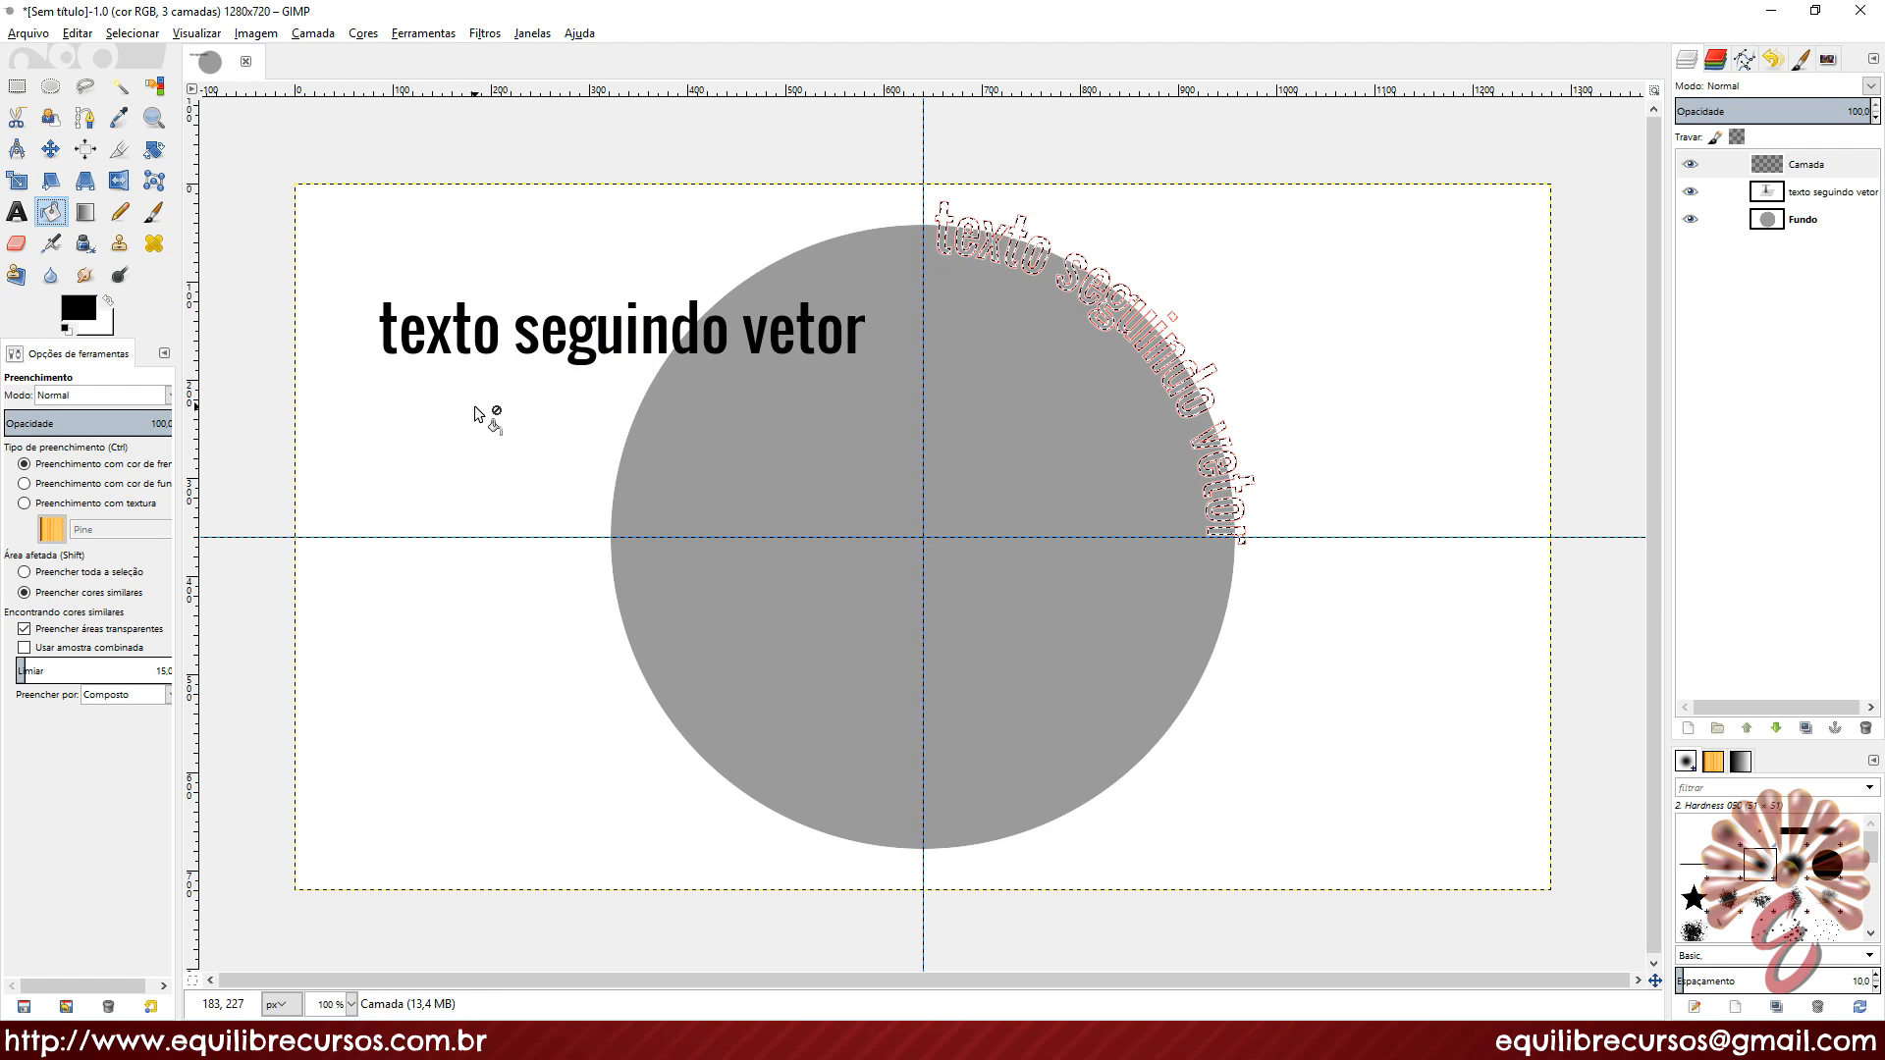
pyautogui.click(954, 225)
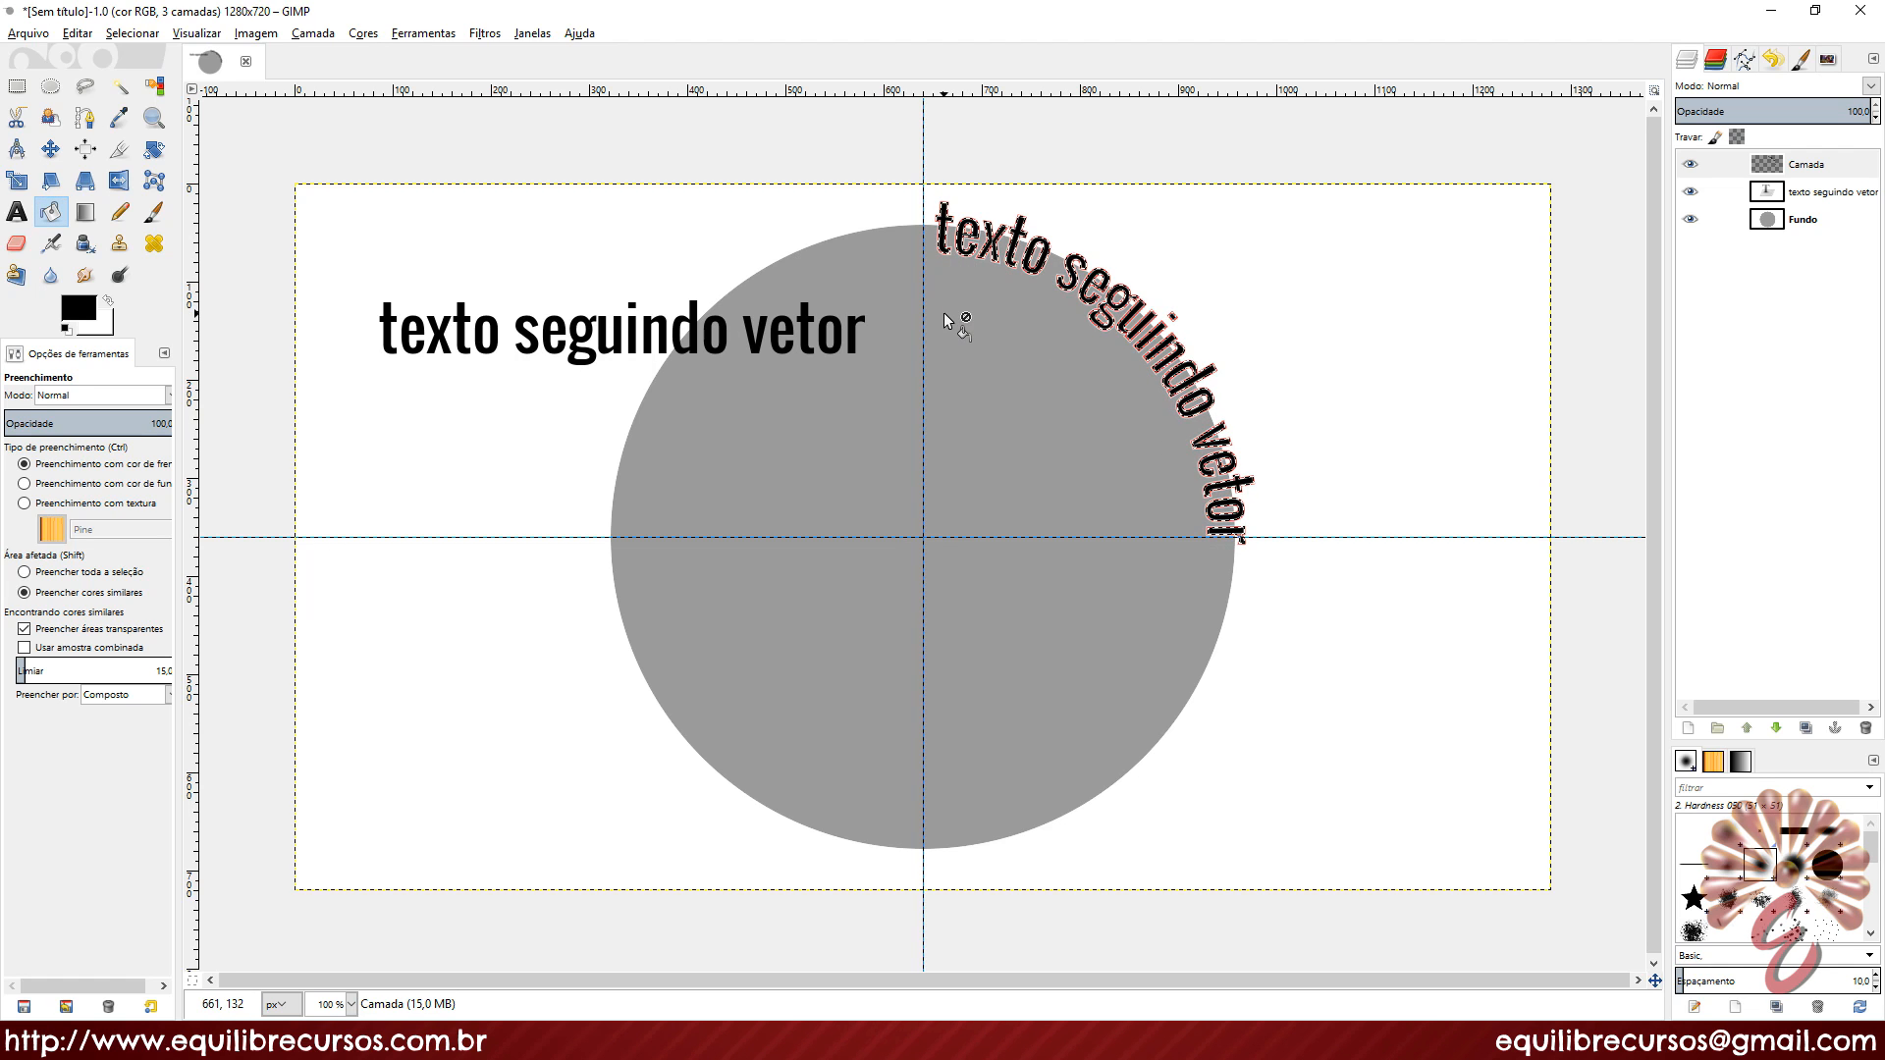
# Step: Hide the curved text path "Vetor" and clear the selection
pyautogui.click(1744, 61)
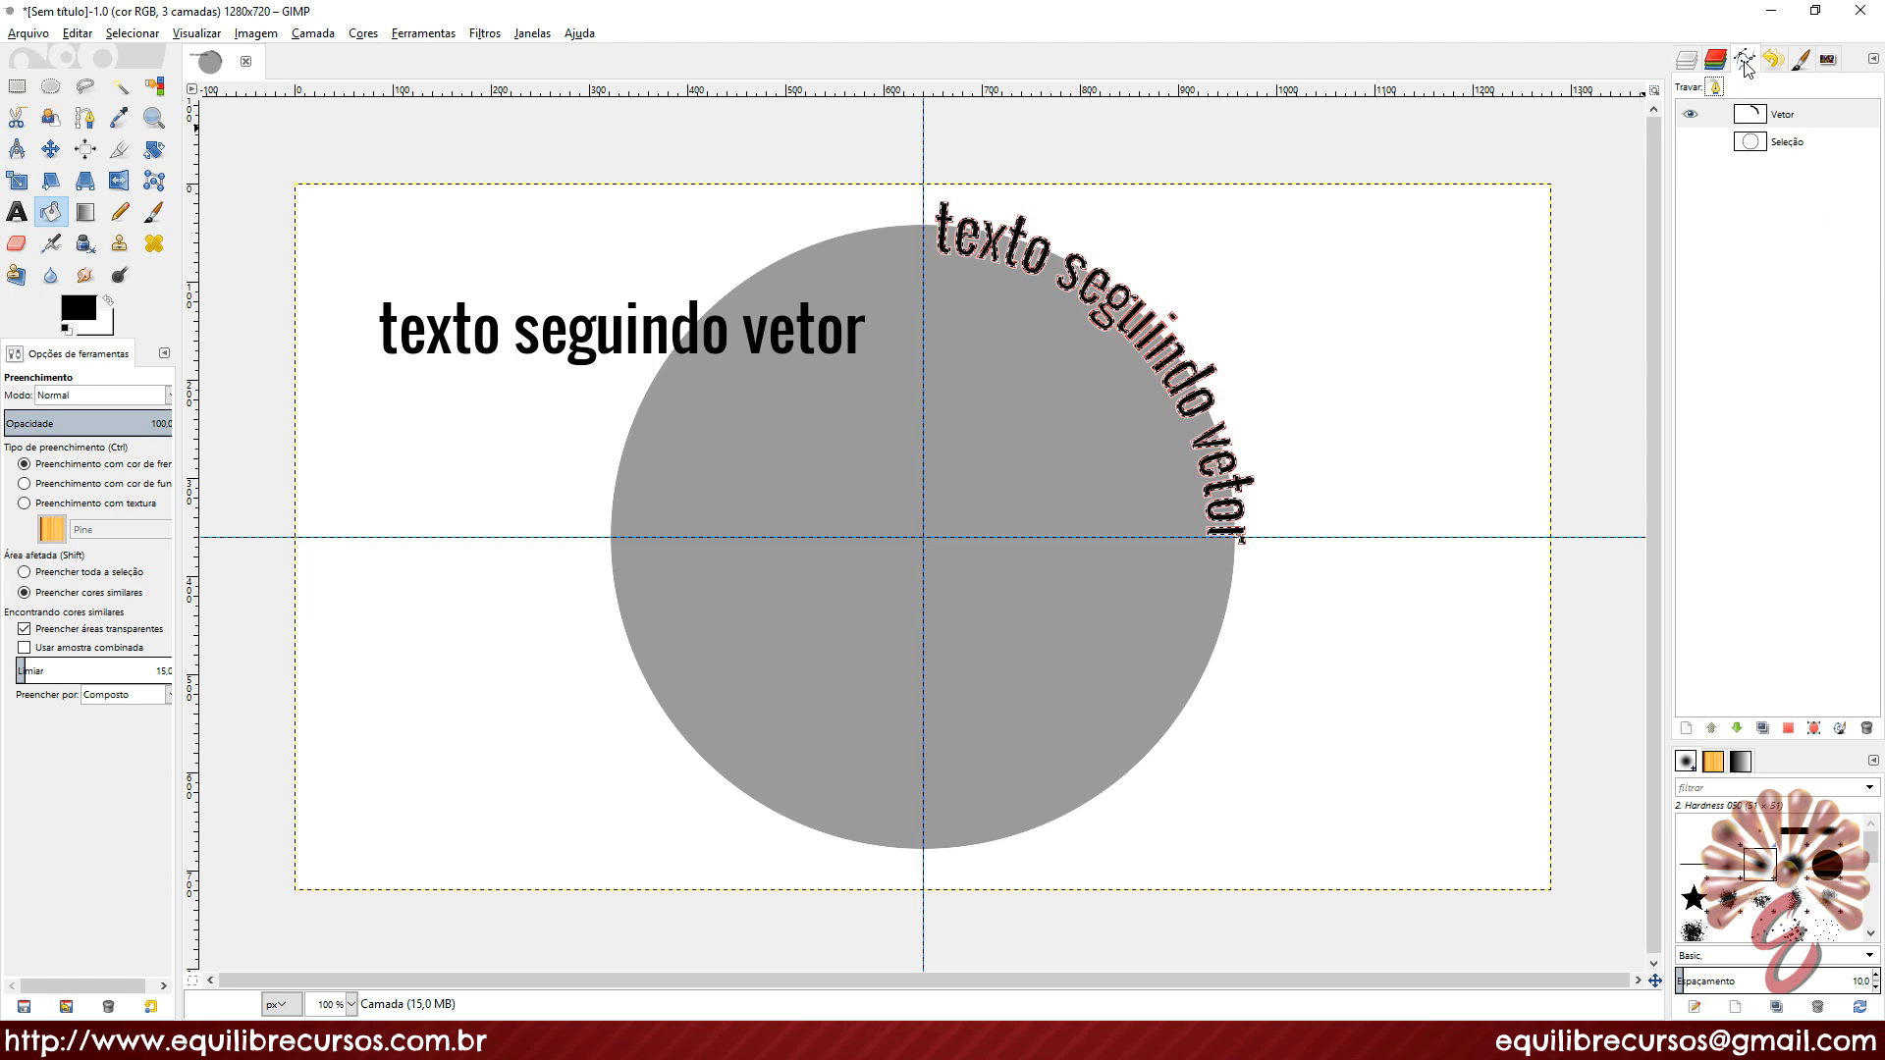
pyautogui.click(1690, 119)
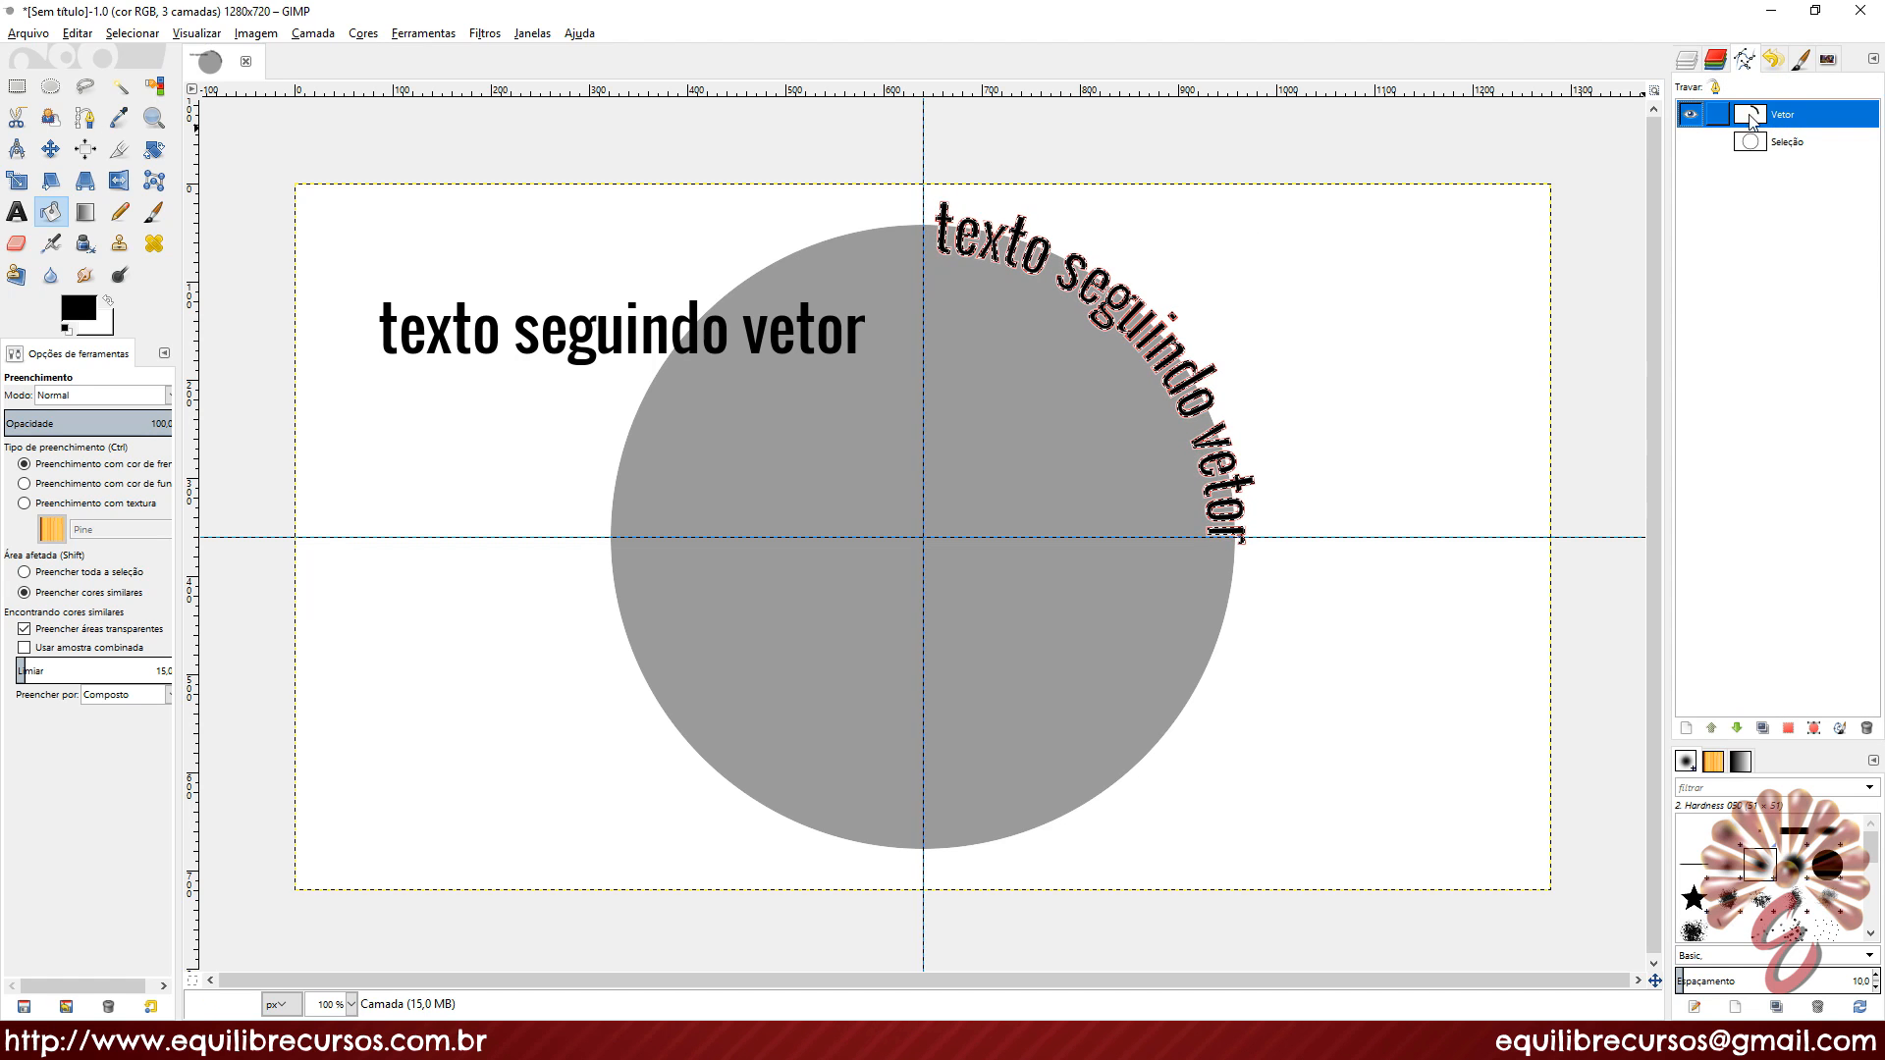
pyautogui.click(1691, 118)
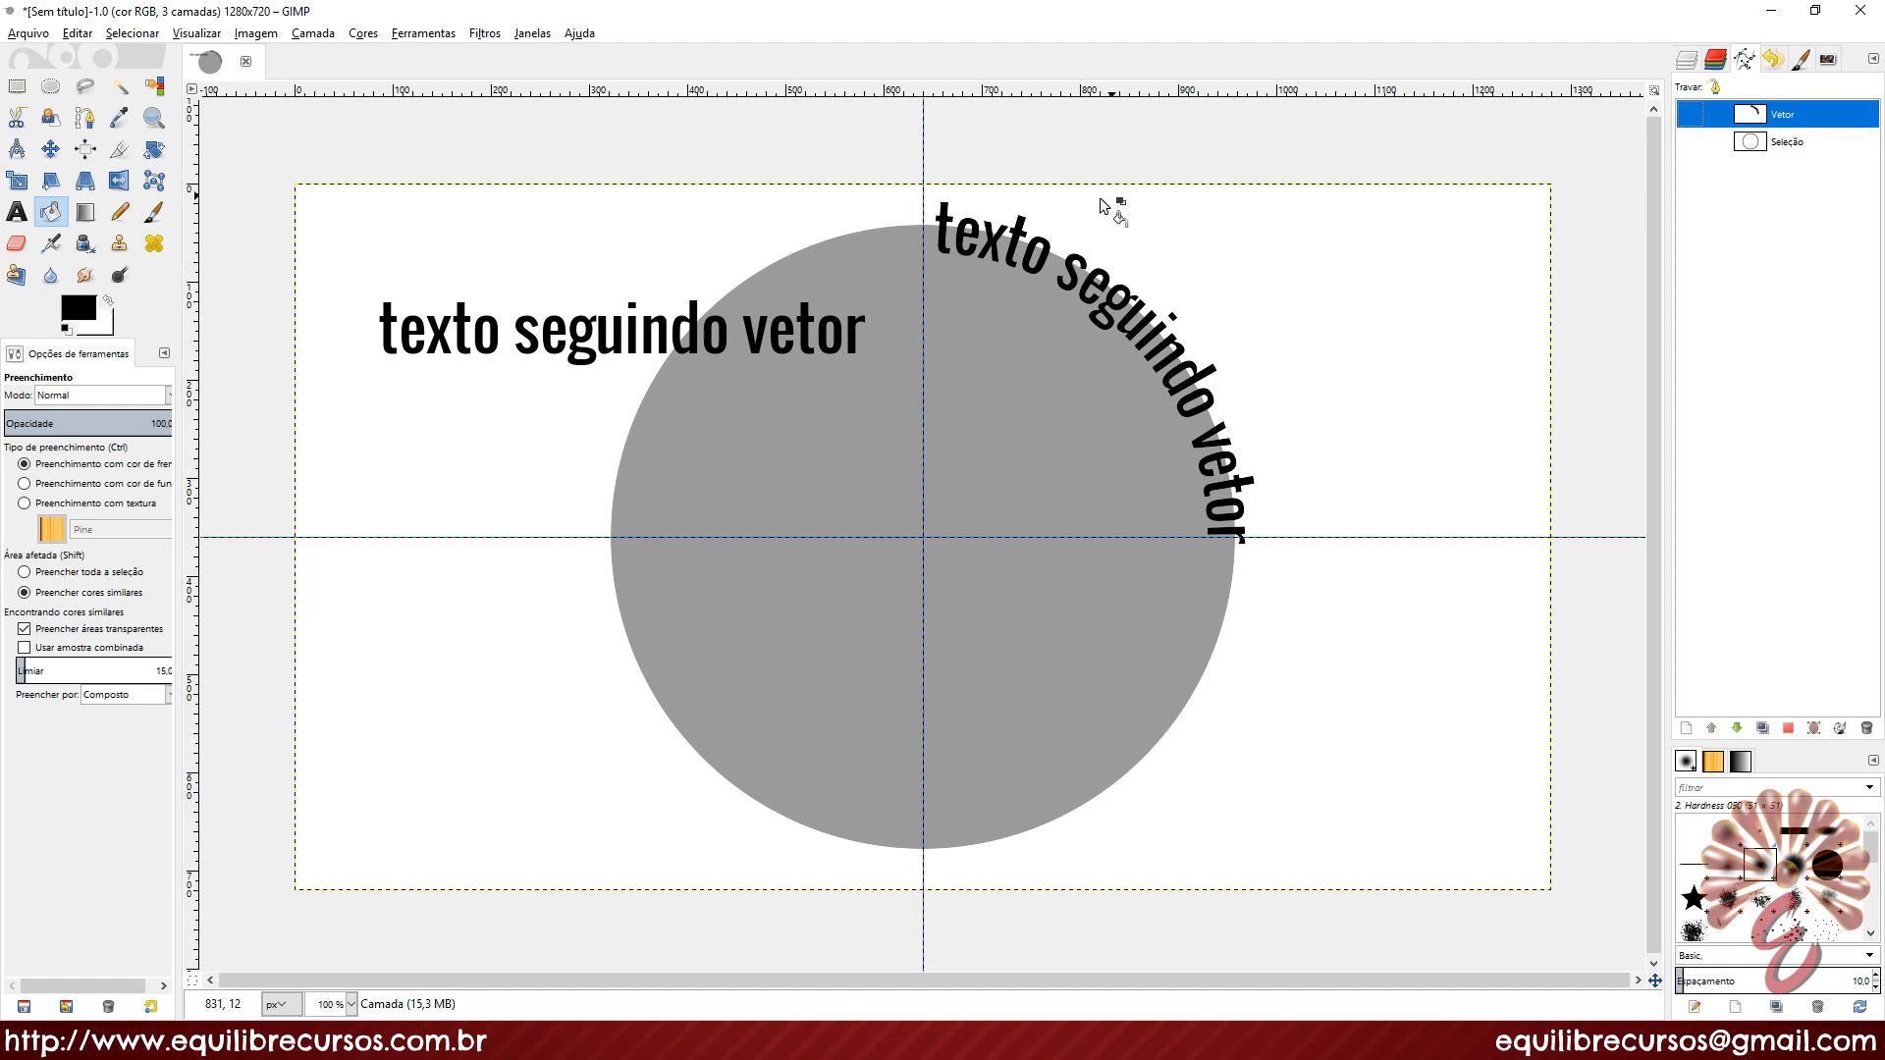
pyautogui.click(135, 34)
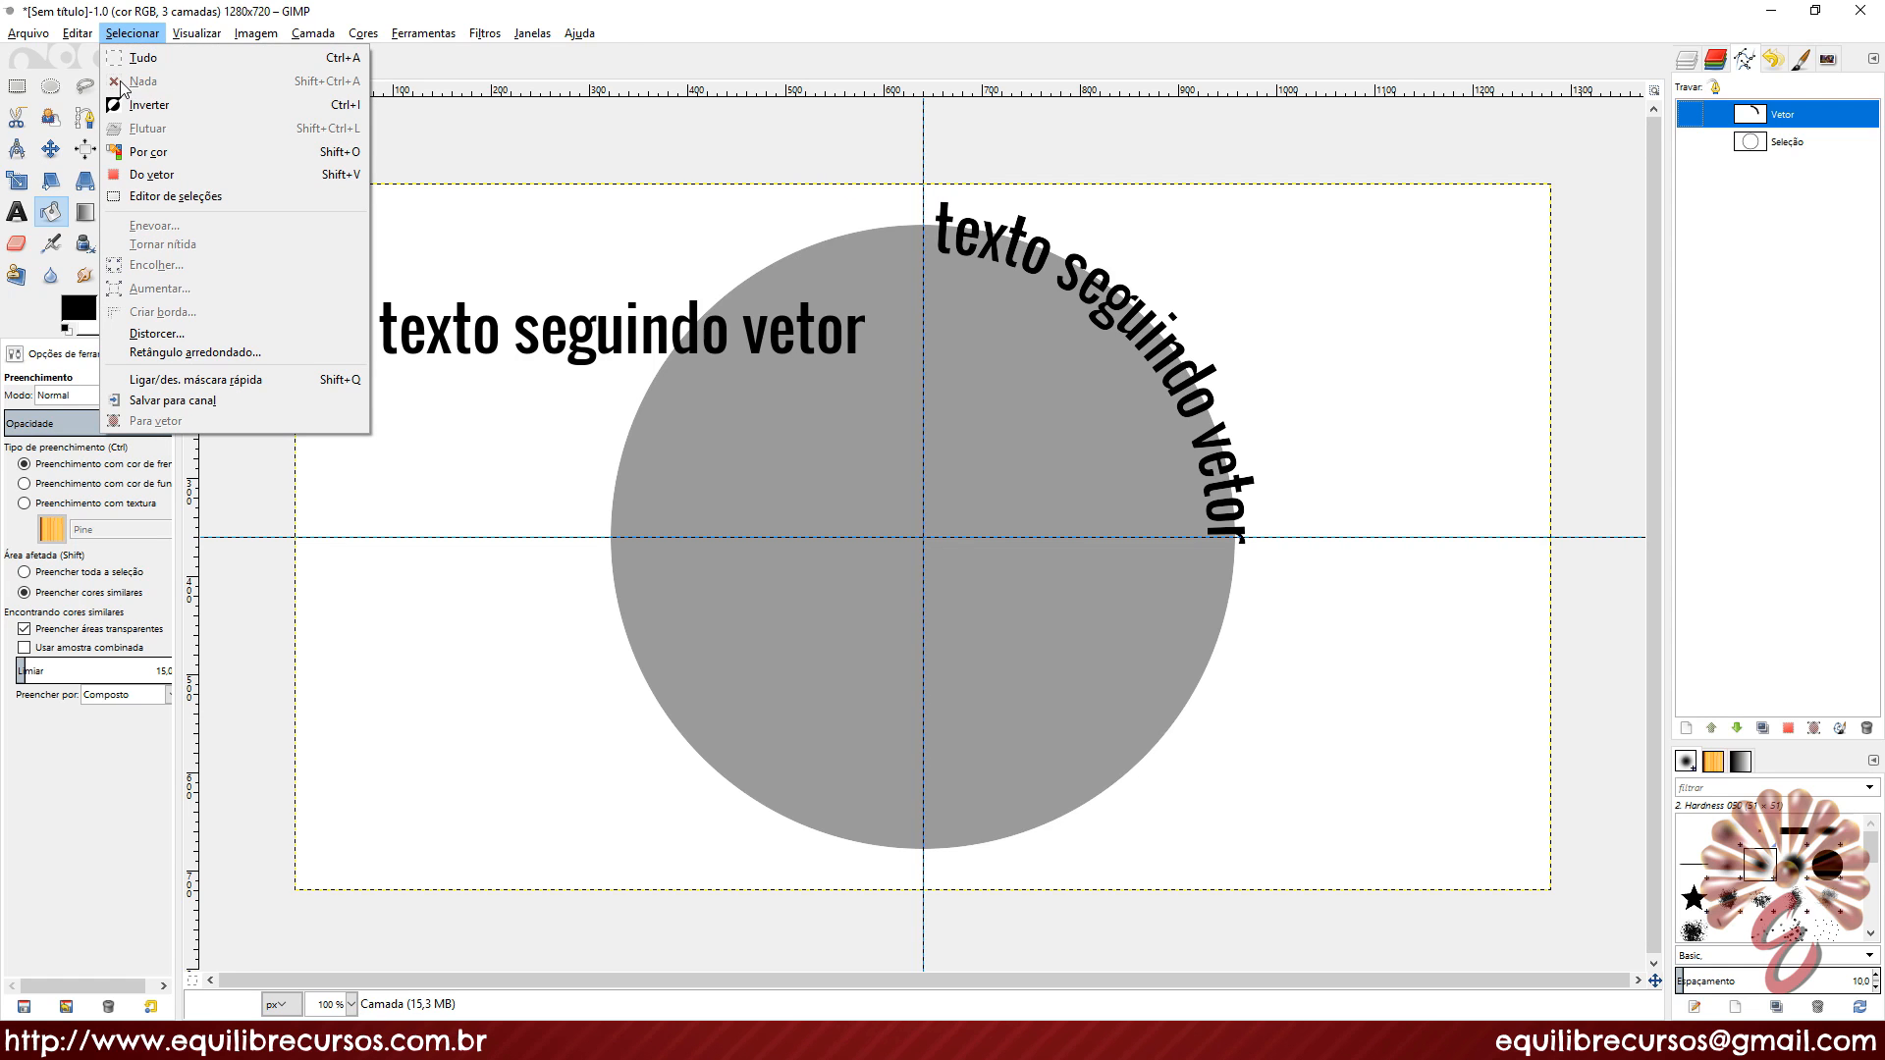
pyautogui.click(1793, 116)
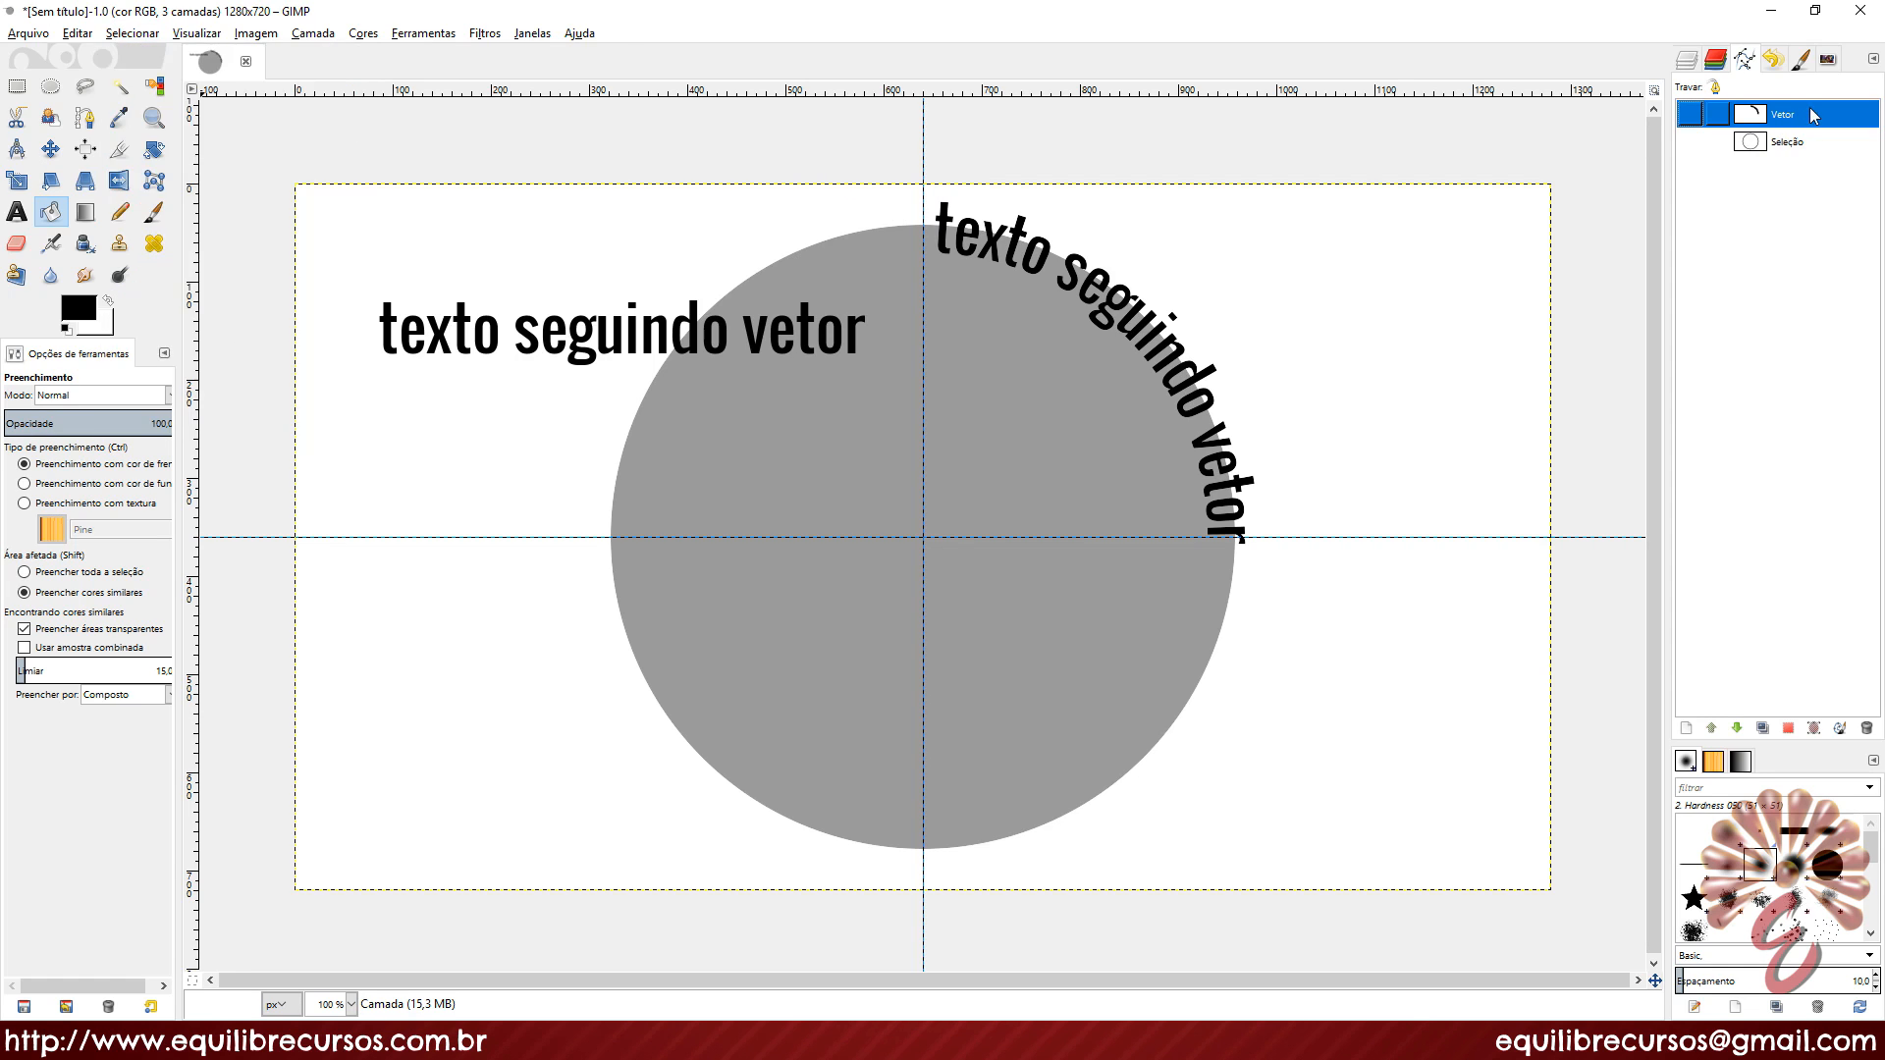
# Step: Return to the layers list and rename the new layer "Camada" as "texto seguindo vetor"
pyautogui.click(1688, 60)
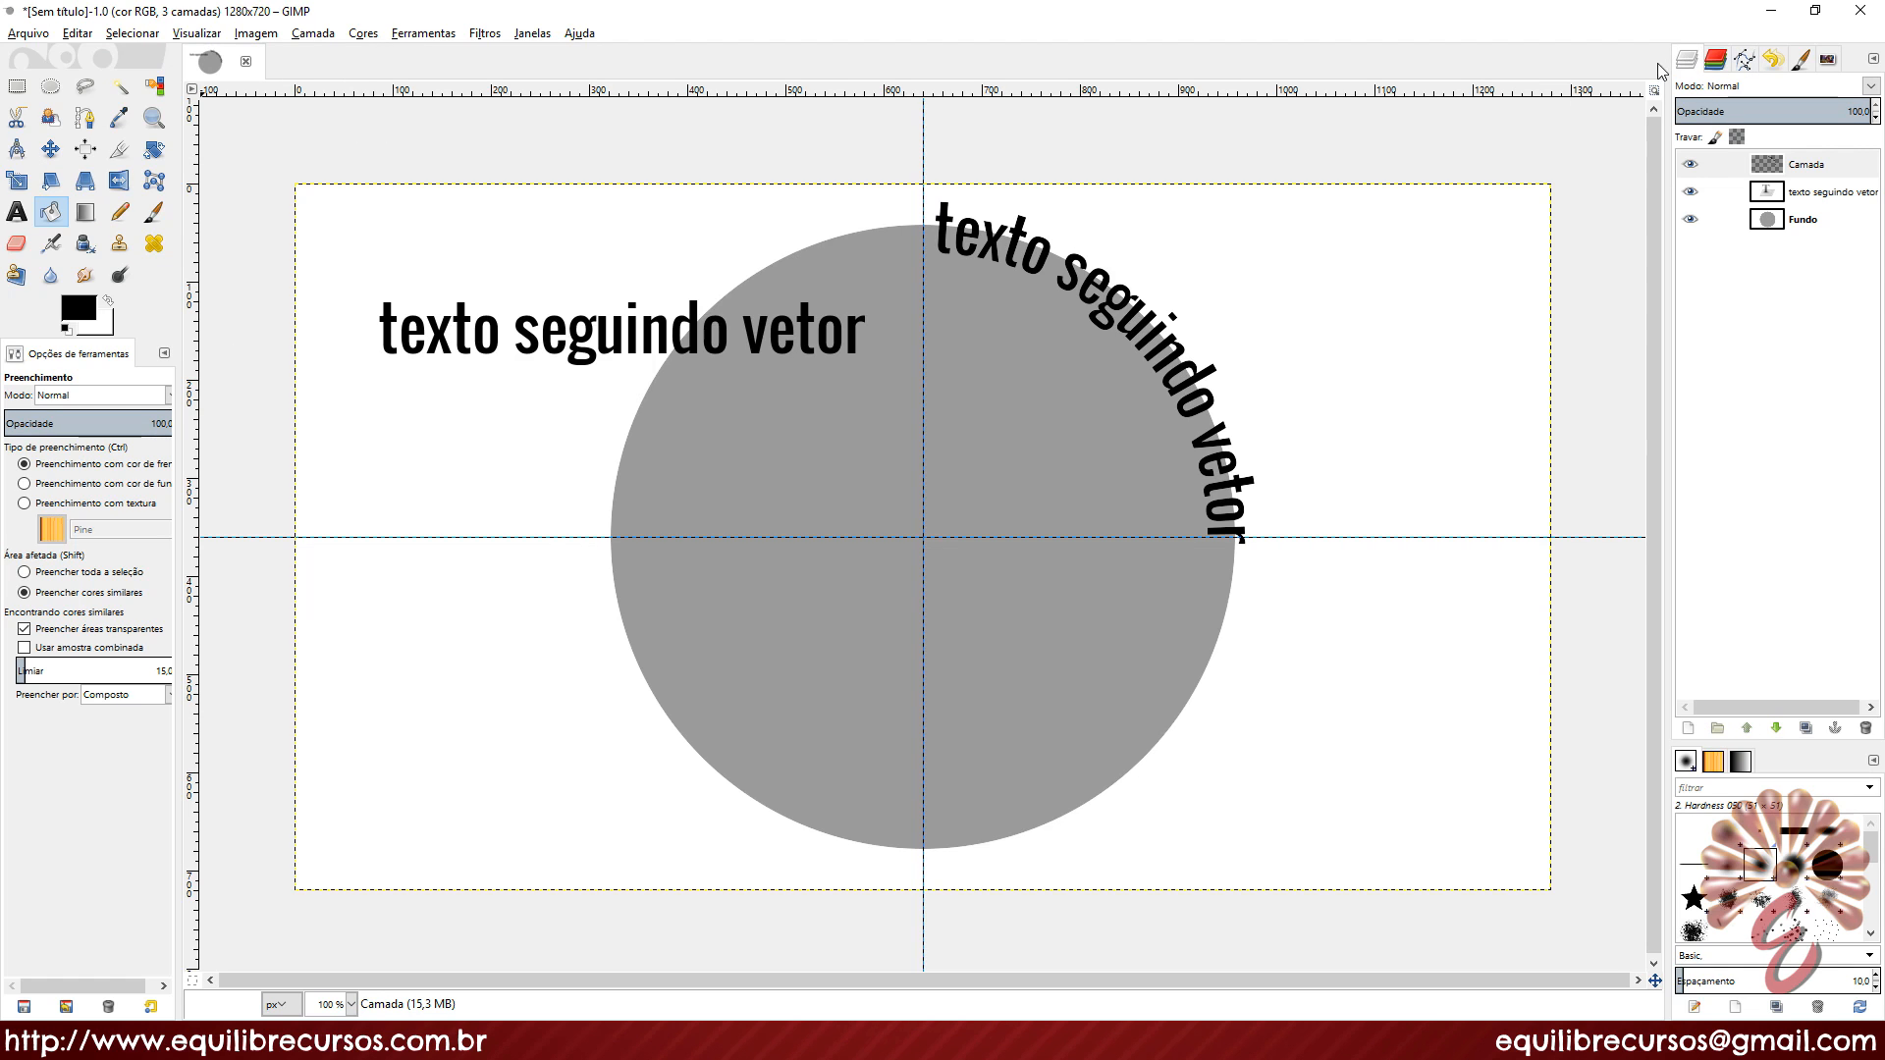
pyautogui.click(154, 153)
pyautogui.click(1728, 165)
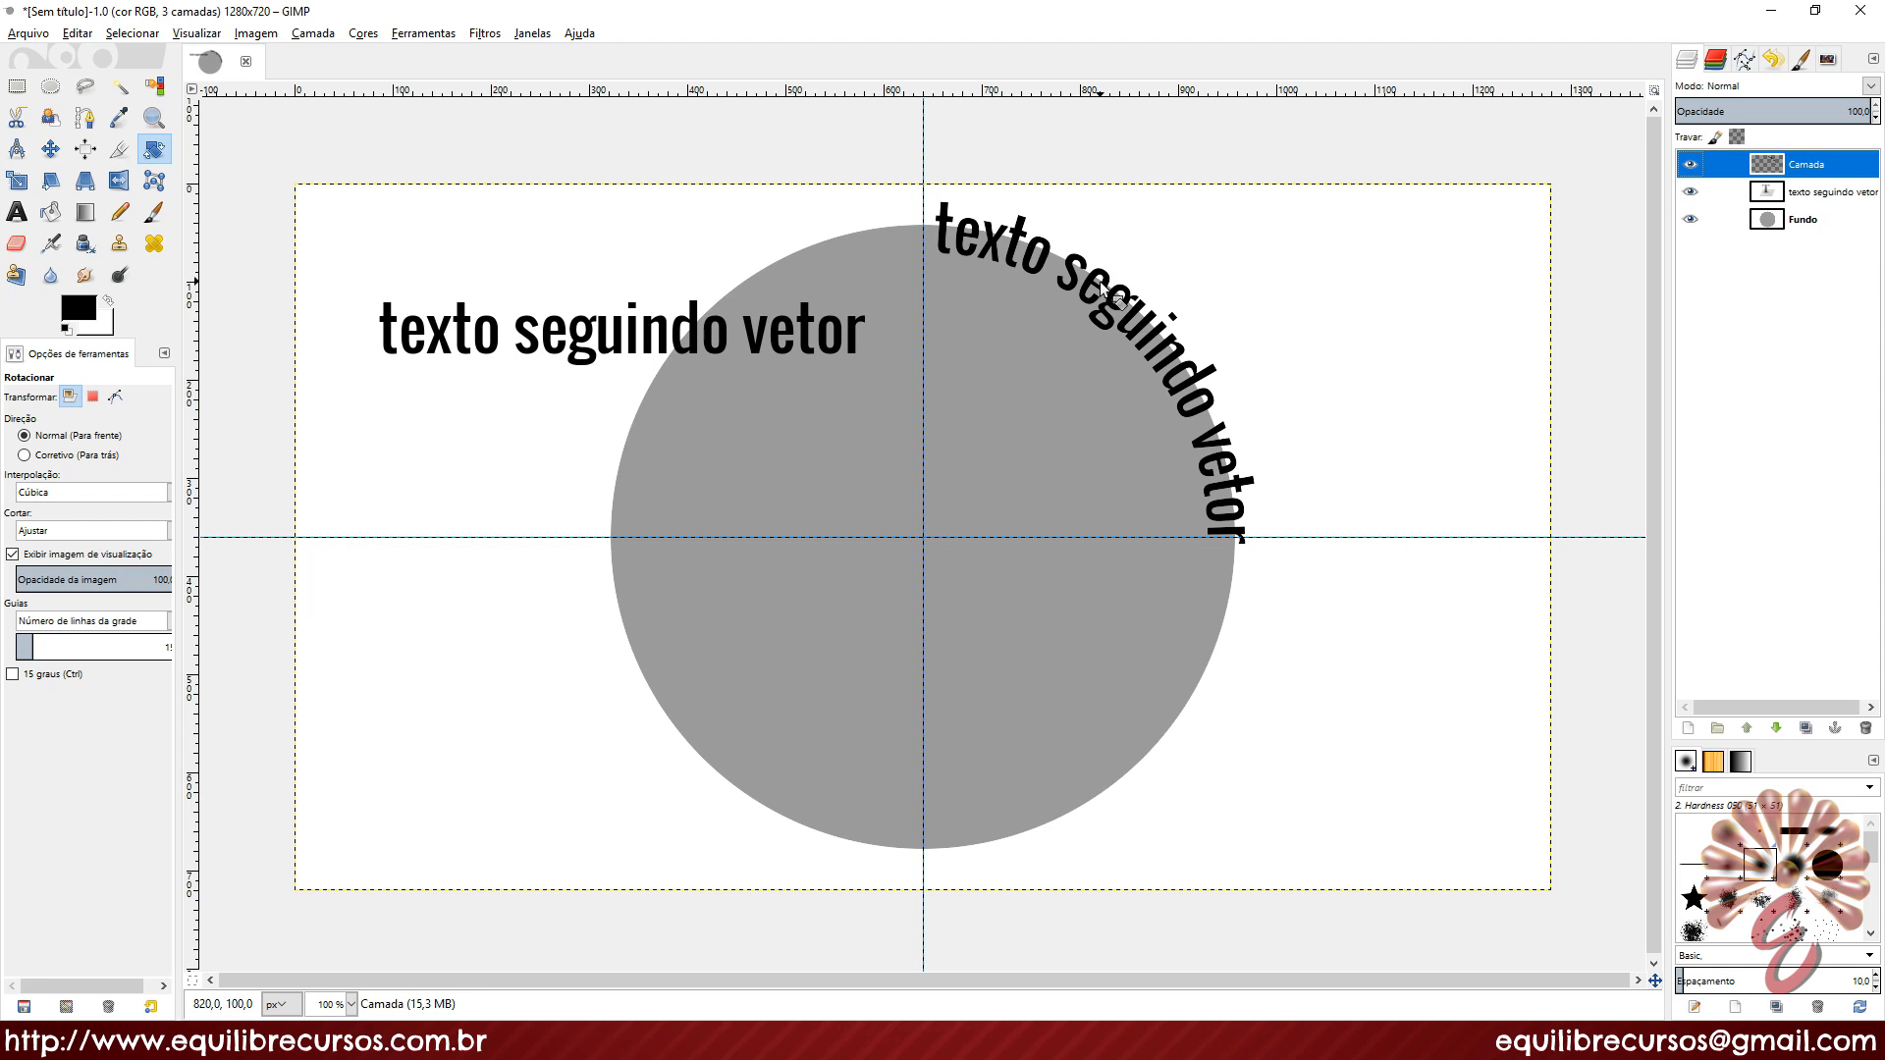
pyautogui.doubleClick(1824, 163)
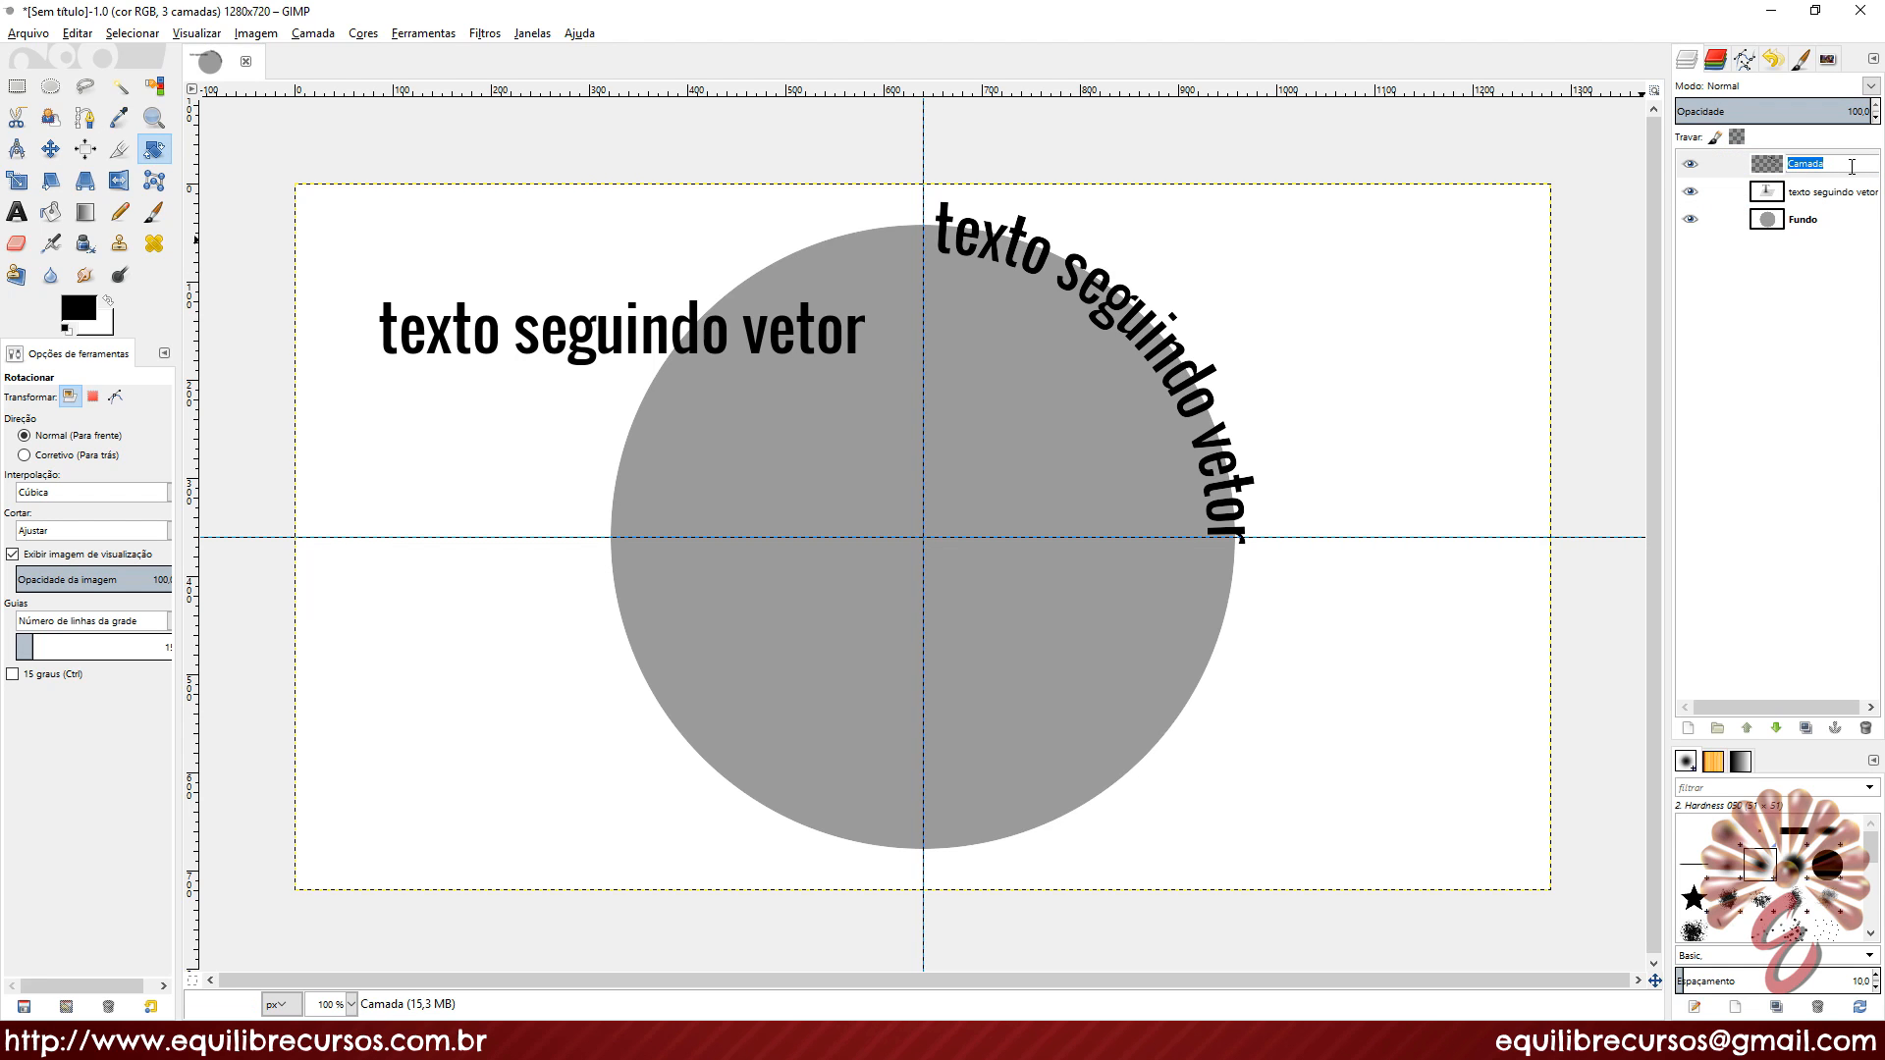
pyautogui.write('texto seguindo vetor')
pyautogui.press('Return')
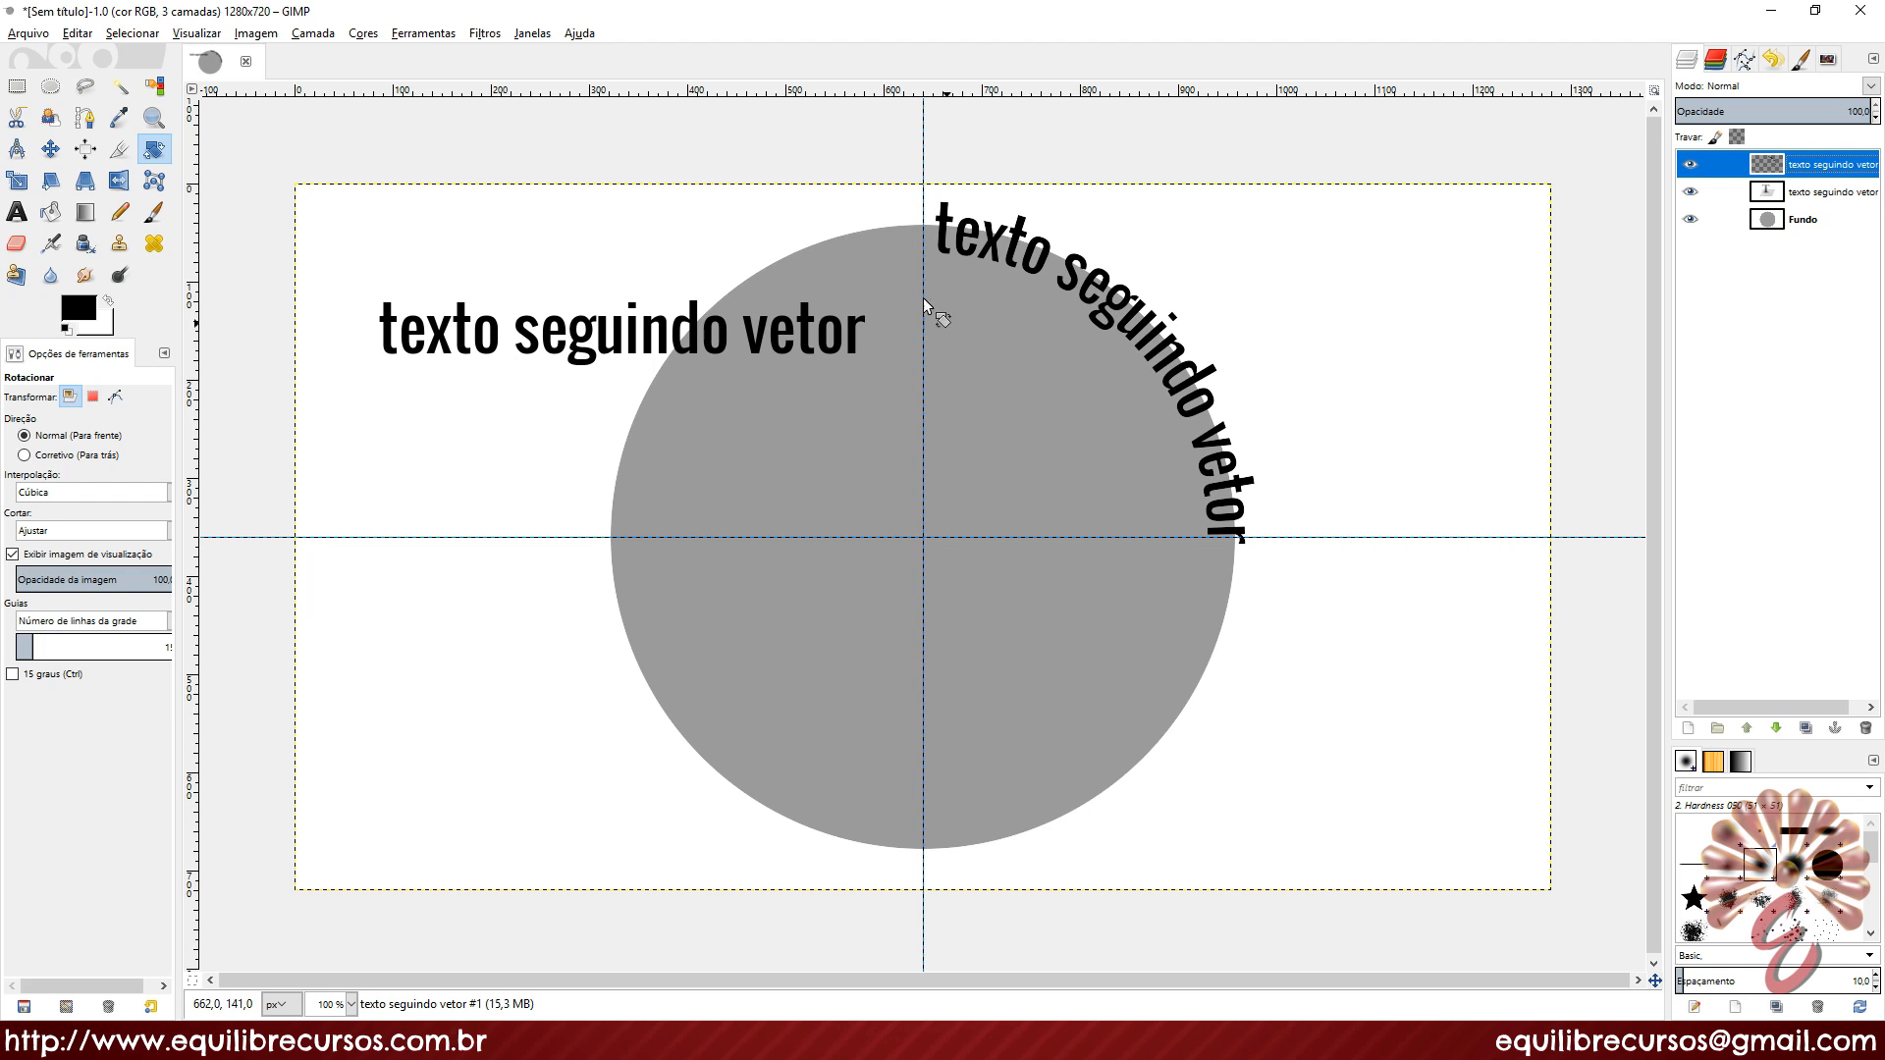
# Step: Rotate the curved text layer about the image centre until the text arches over the circle's top, and hide the straight text layer
pyautogui.click(1028, 257)
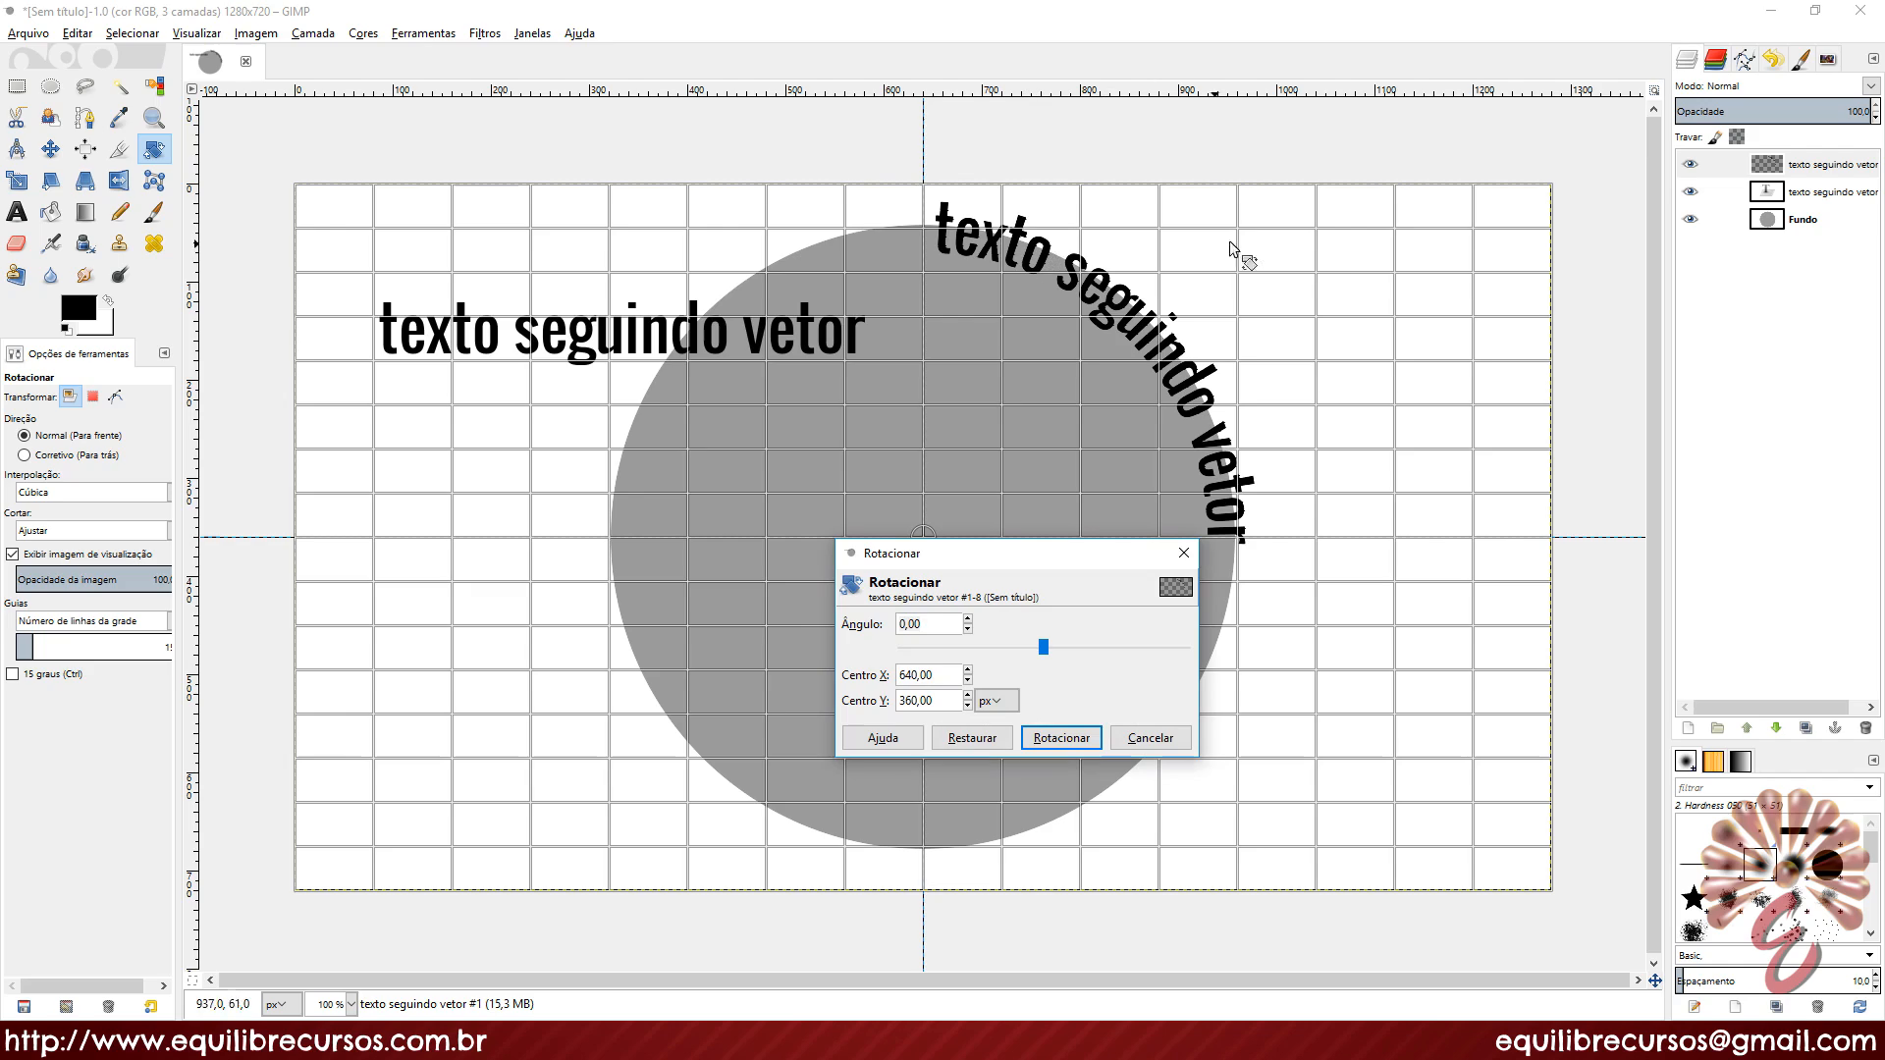
pyautogui.moveTo(1329, 256); pyautogui.dragTo(1003, 131)
pyautogui.click(1069, 737)
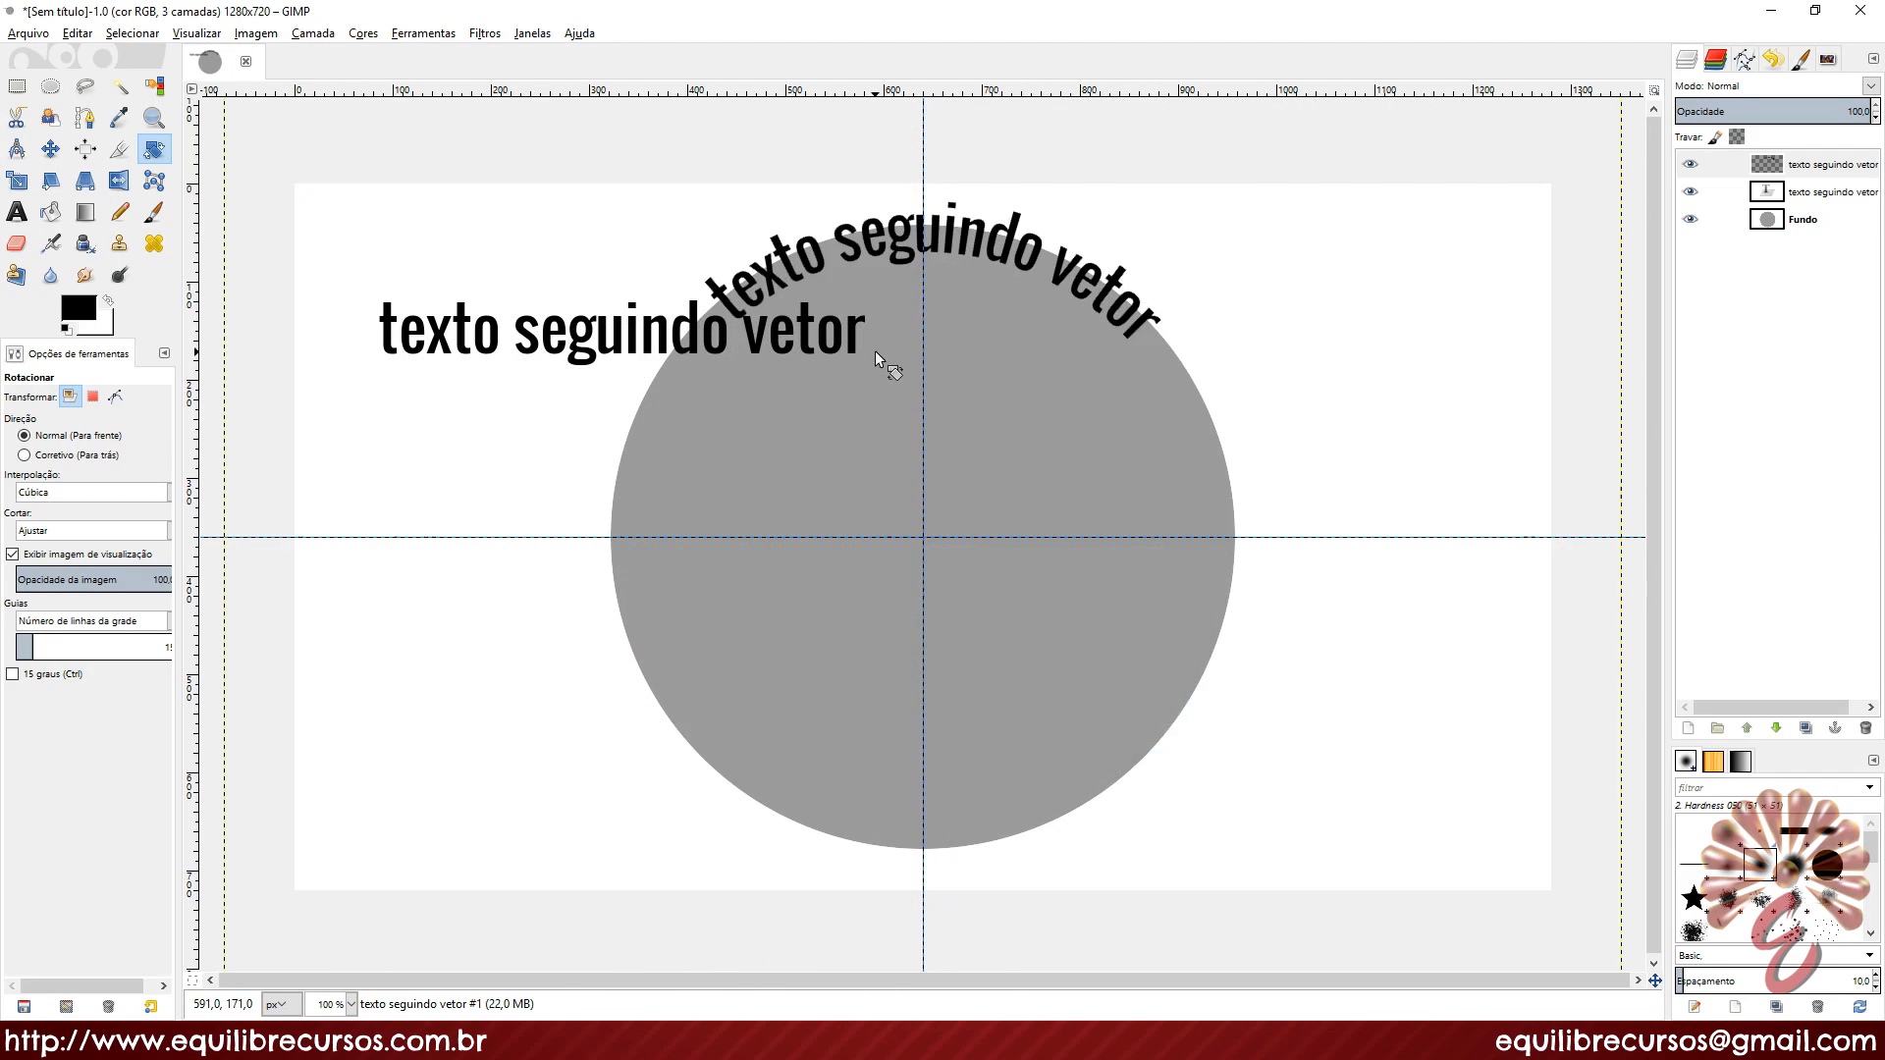
pyautogui.click(1690, 193)
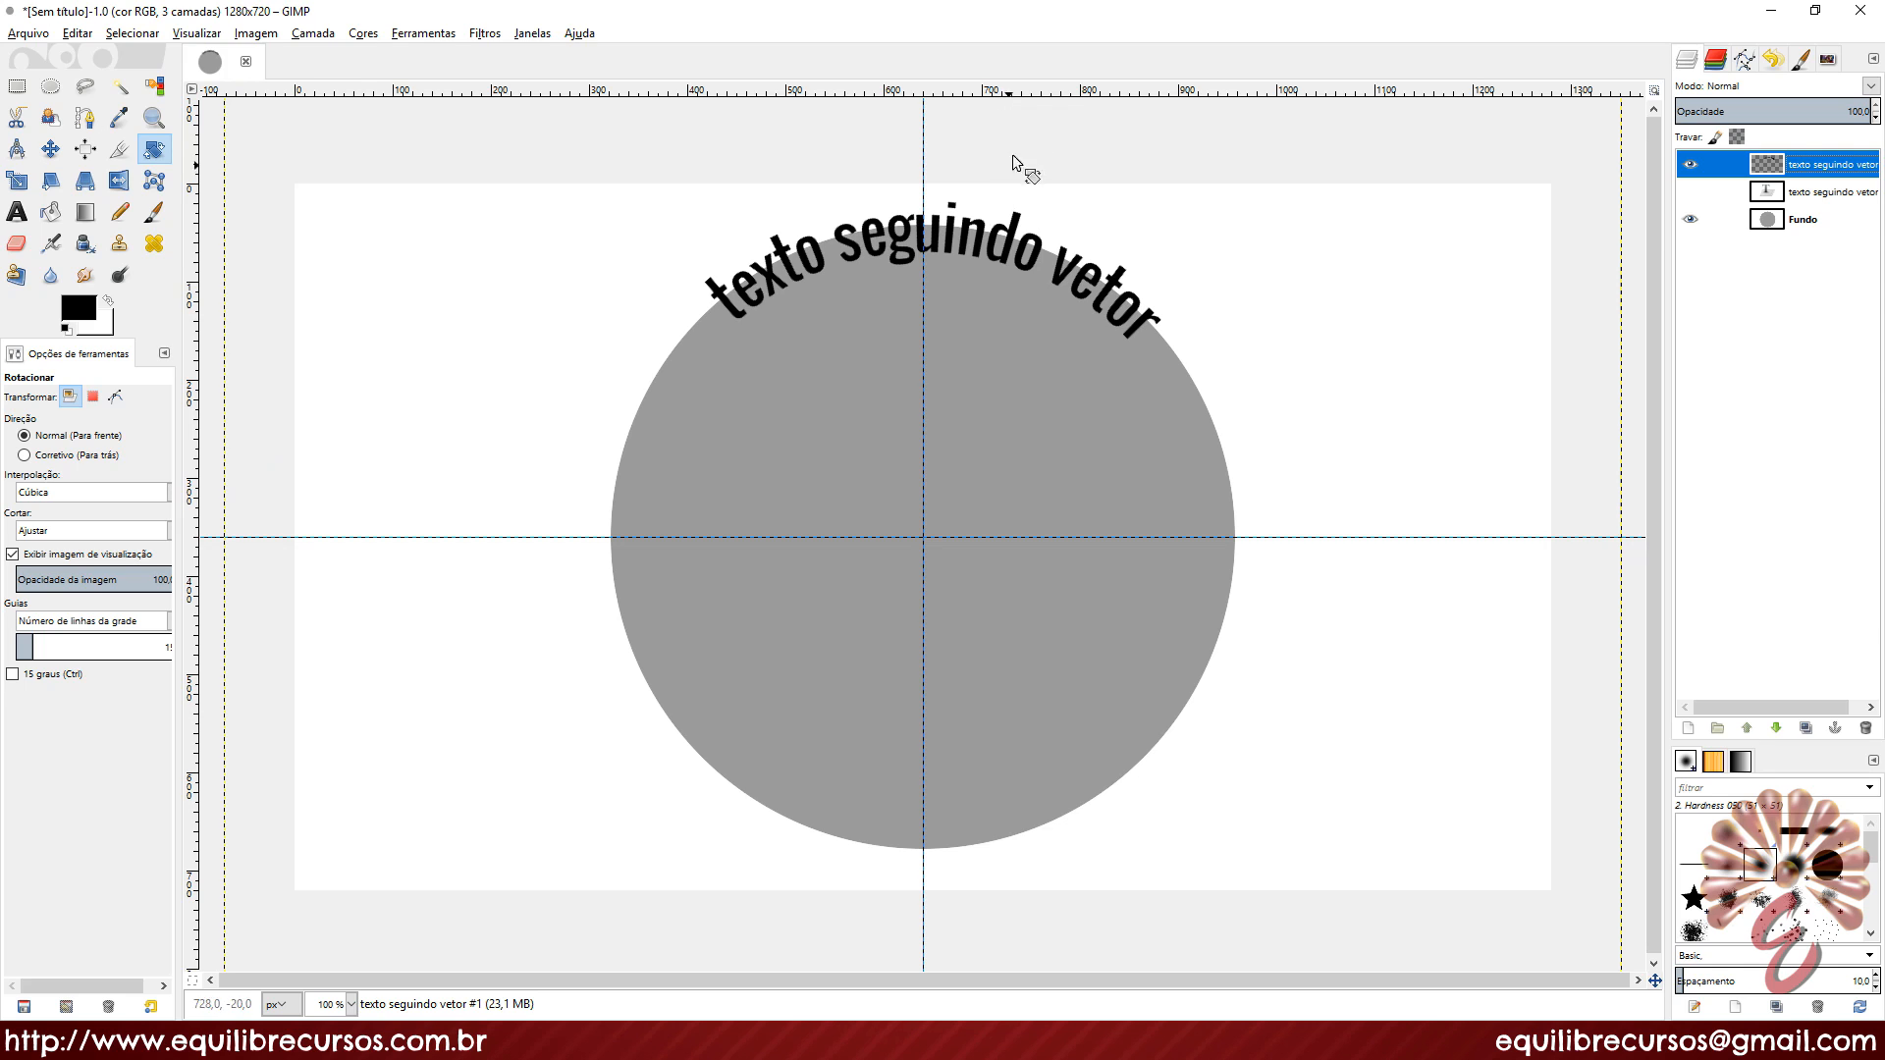
# Step: Add a horizontal guide level with the lower ends of the curved text
pyautogui.click(197, 34)
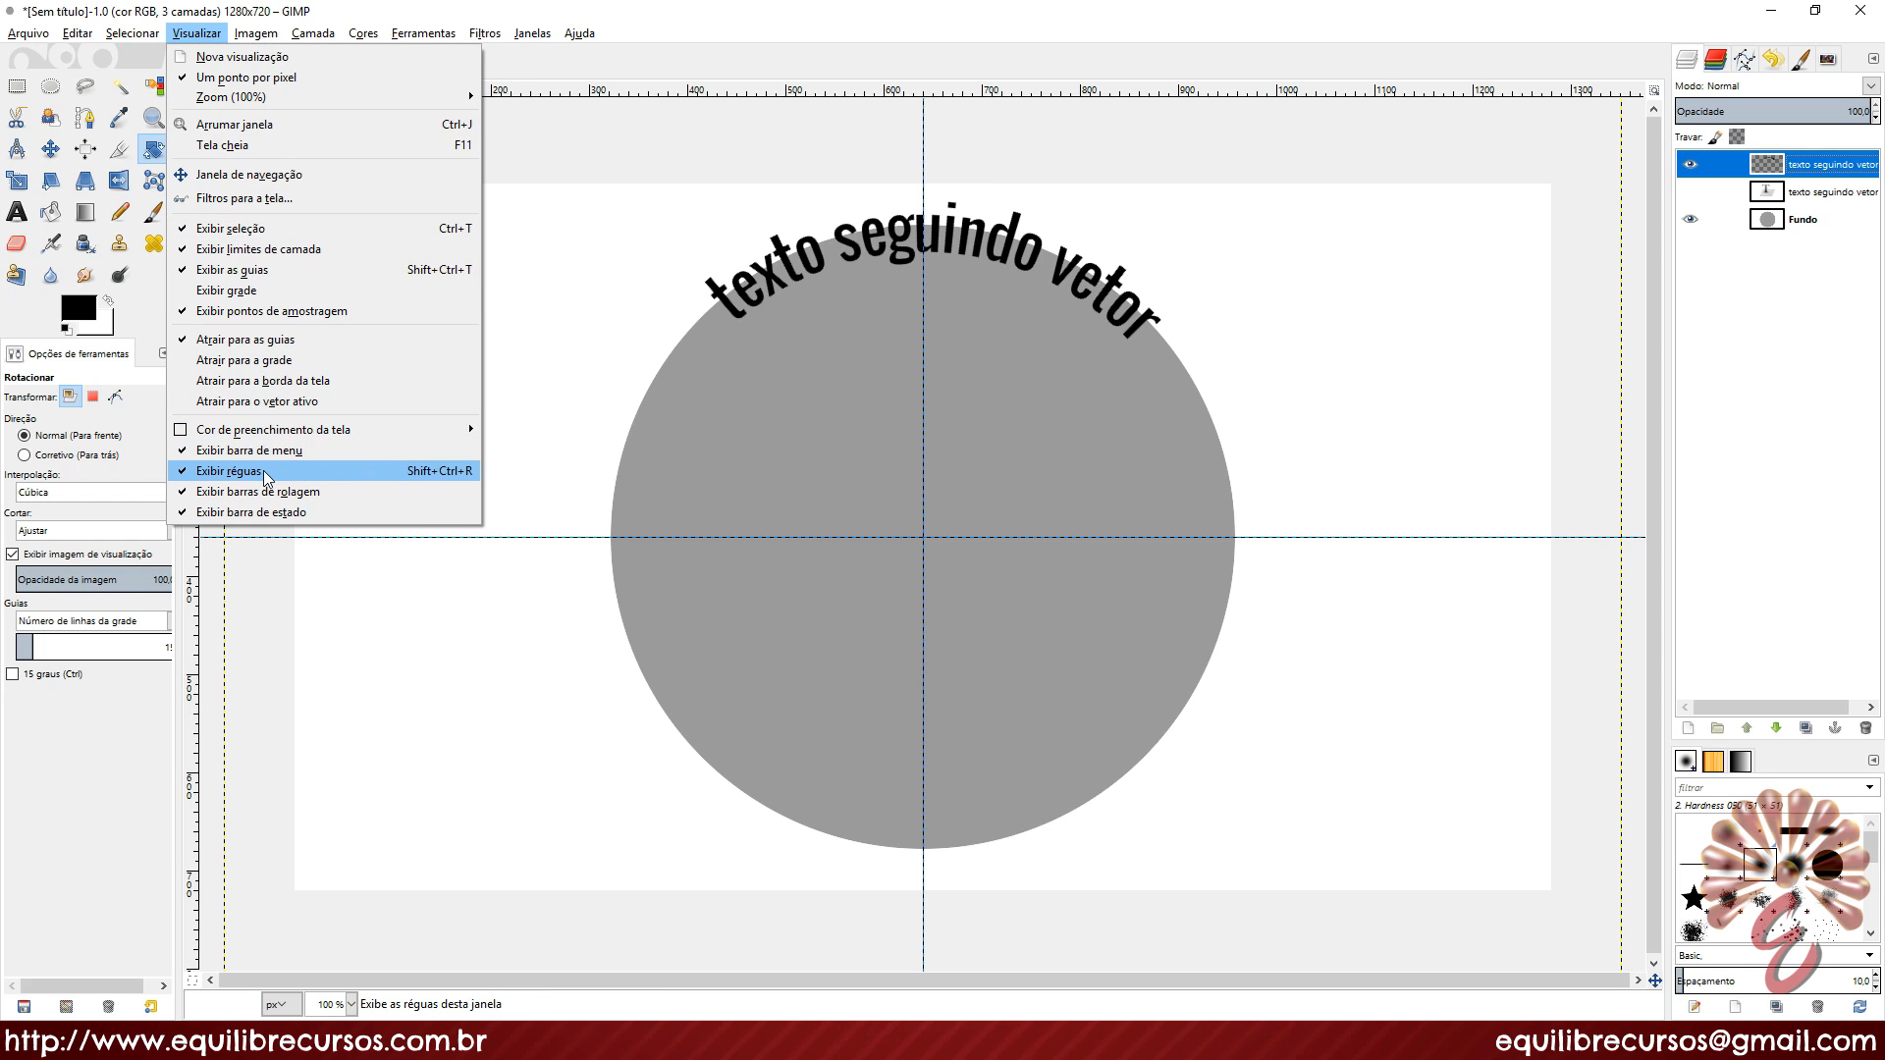
pyautogui.click(1111, 90)
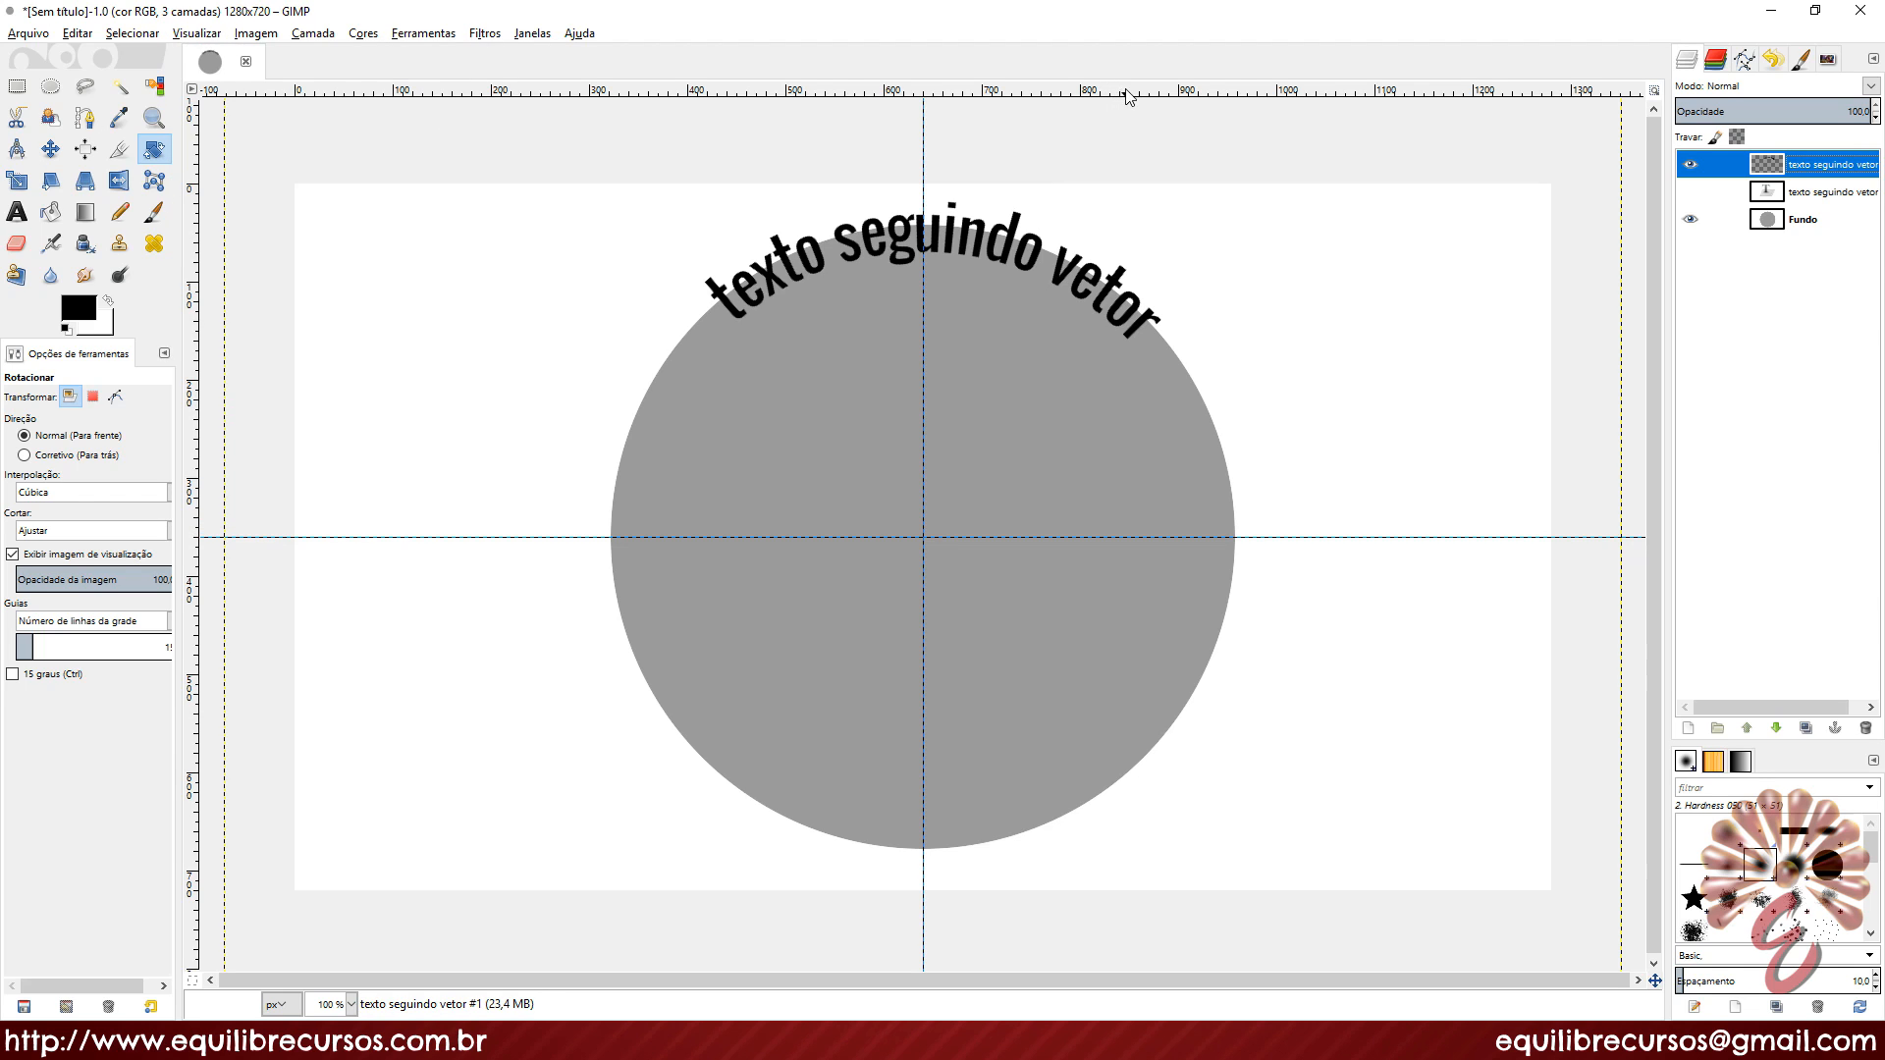
pyautogui.press('m')
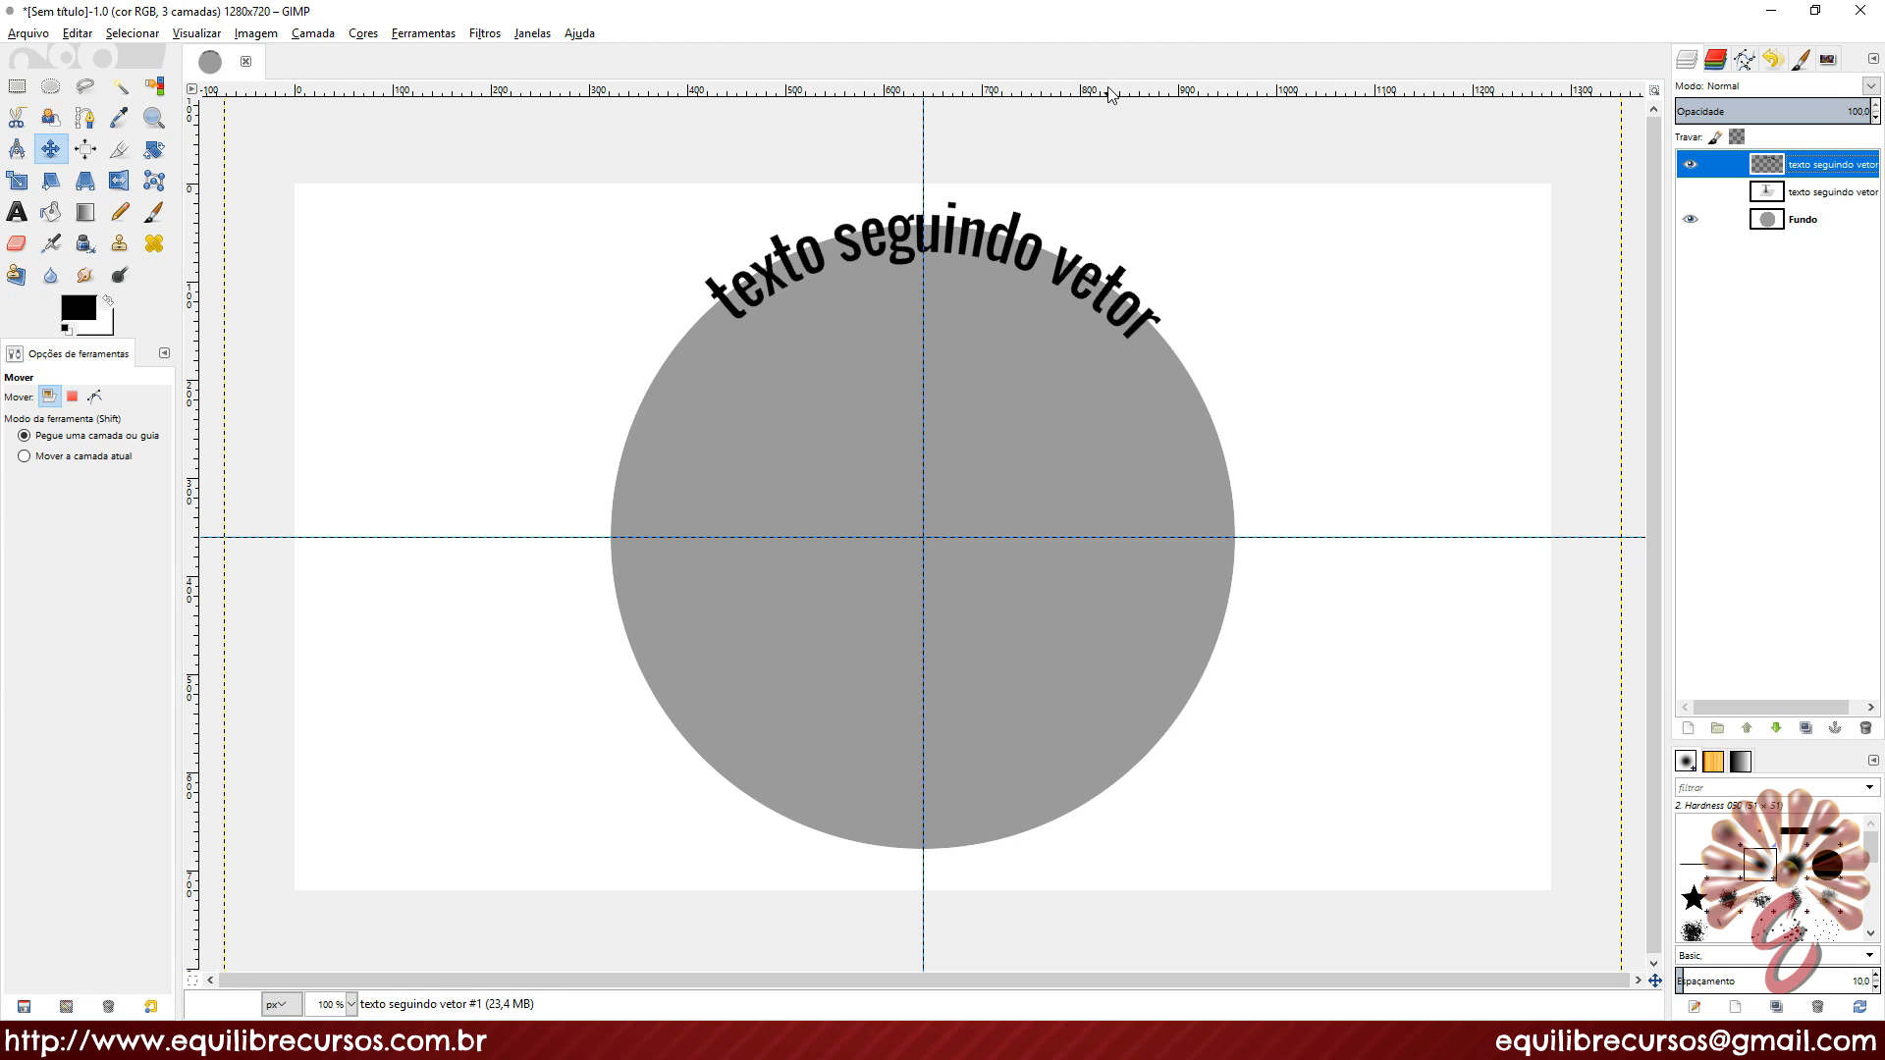
pyautogui.moveTo(1110, 93); pyautogui.dragTo(1165, 333)
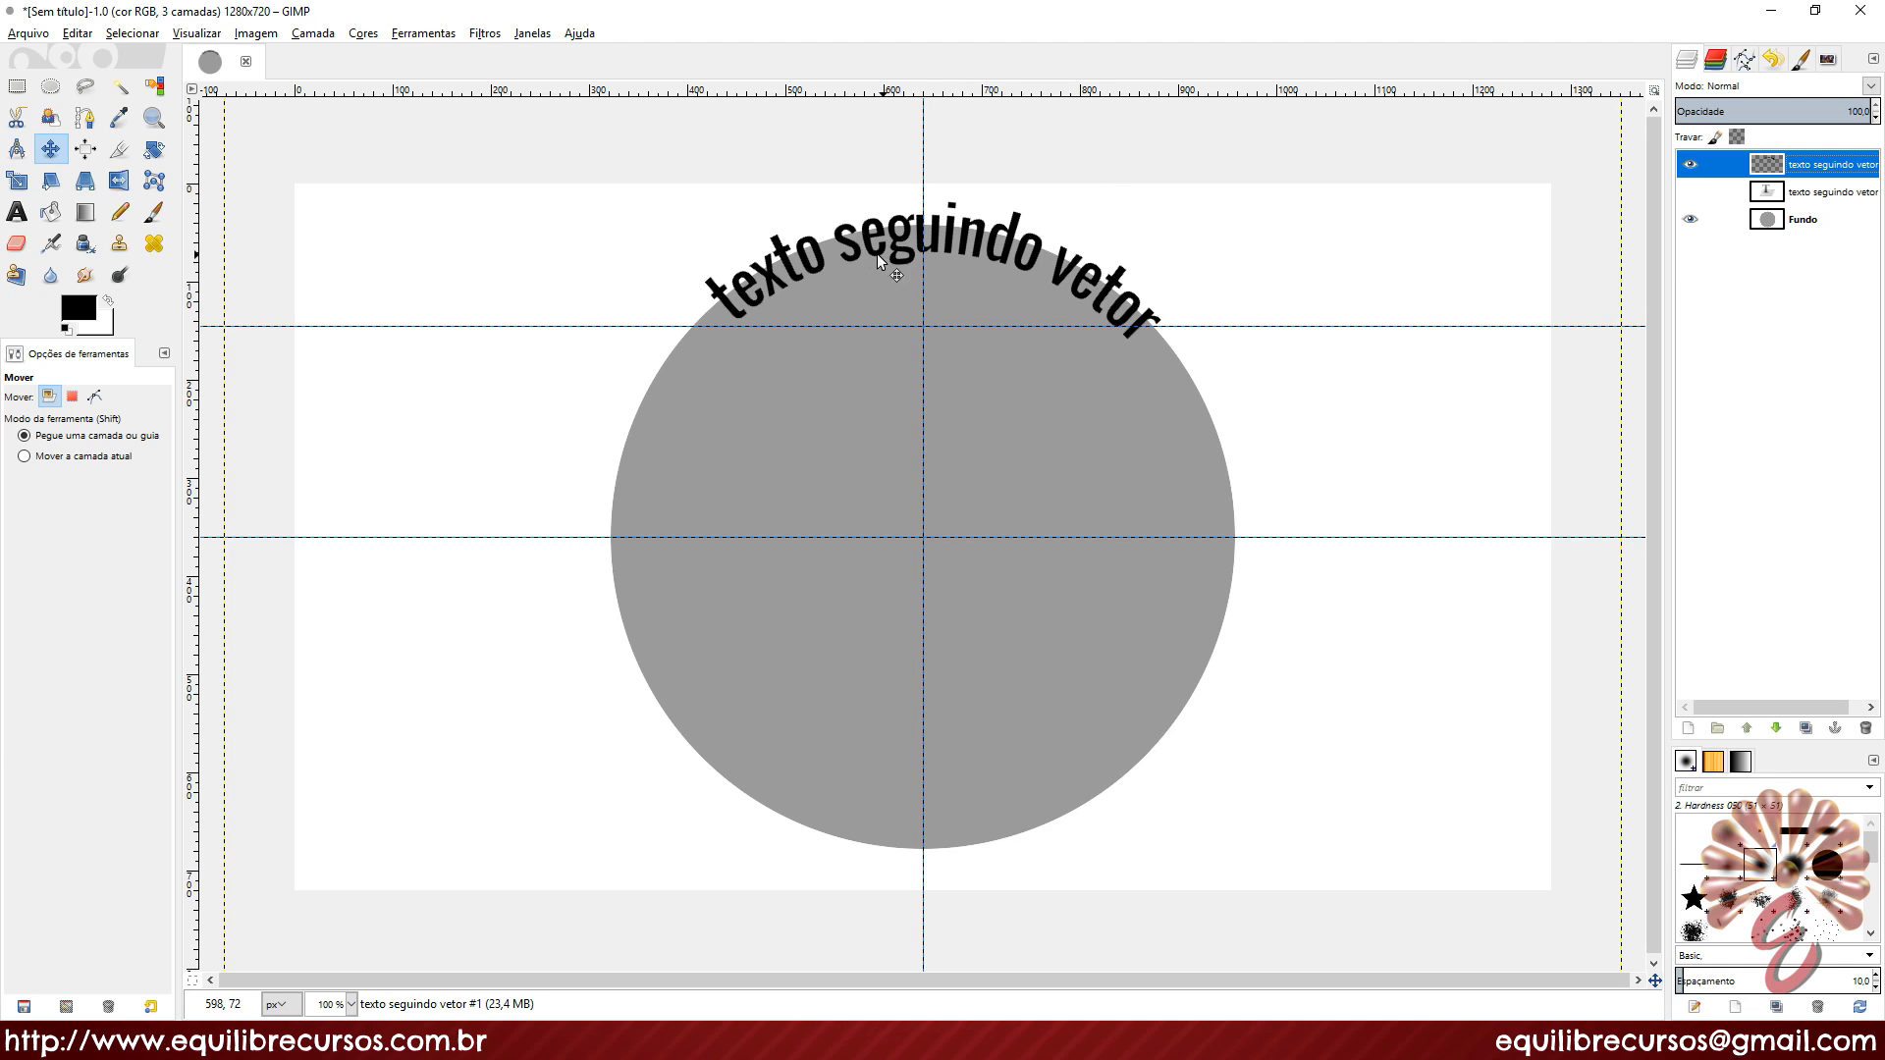
# Step: Rotate the curved text layer by about -2.40° around the image centre (640, 360) and remove the horizontal guide level with the text's lower ends
pyautogui.click(153, 148)
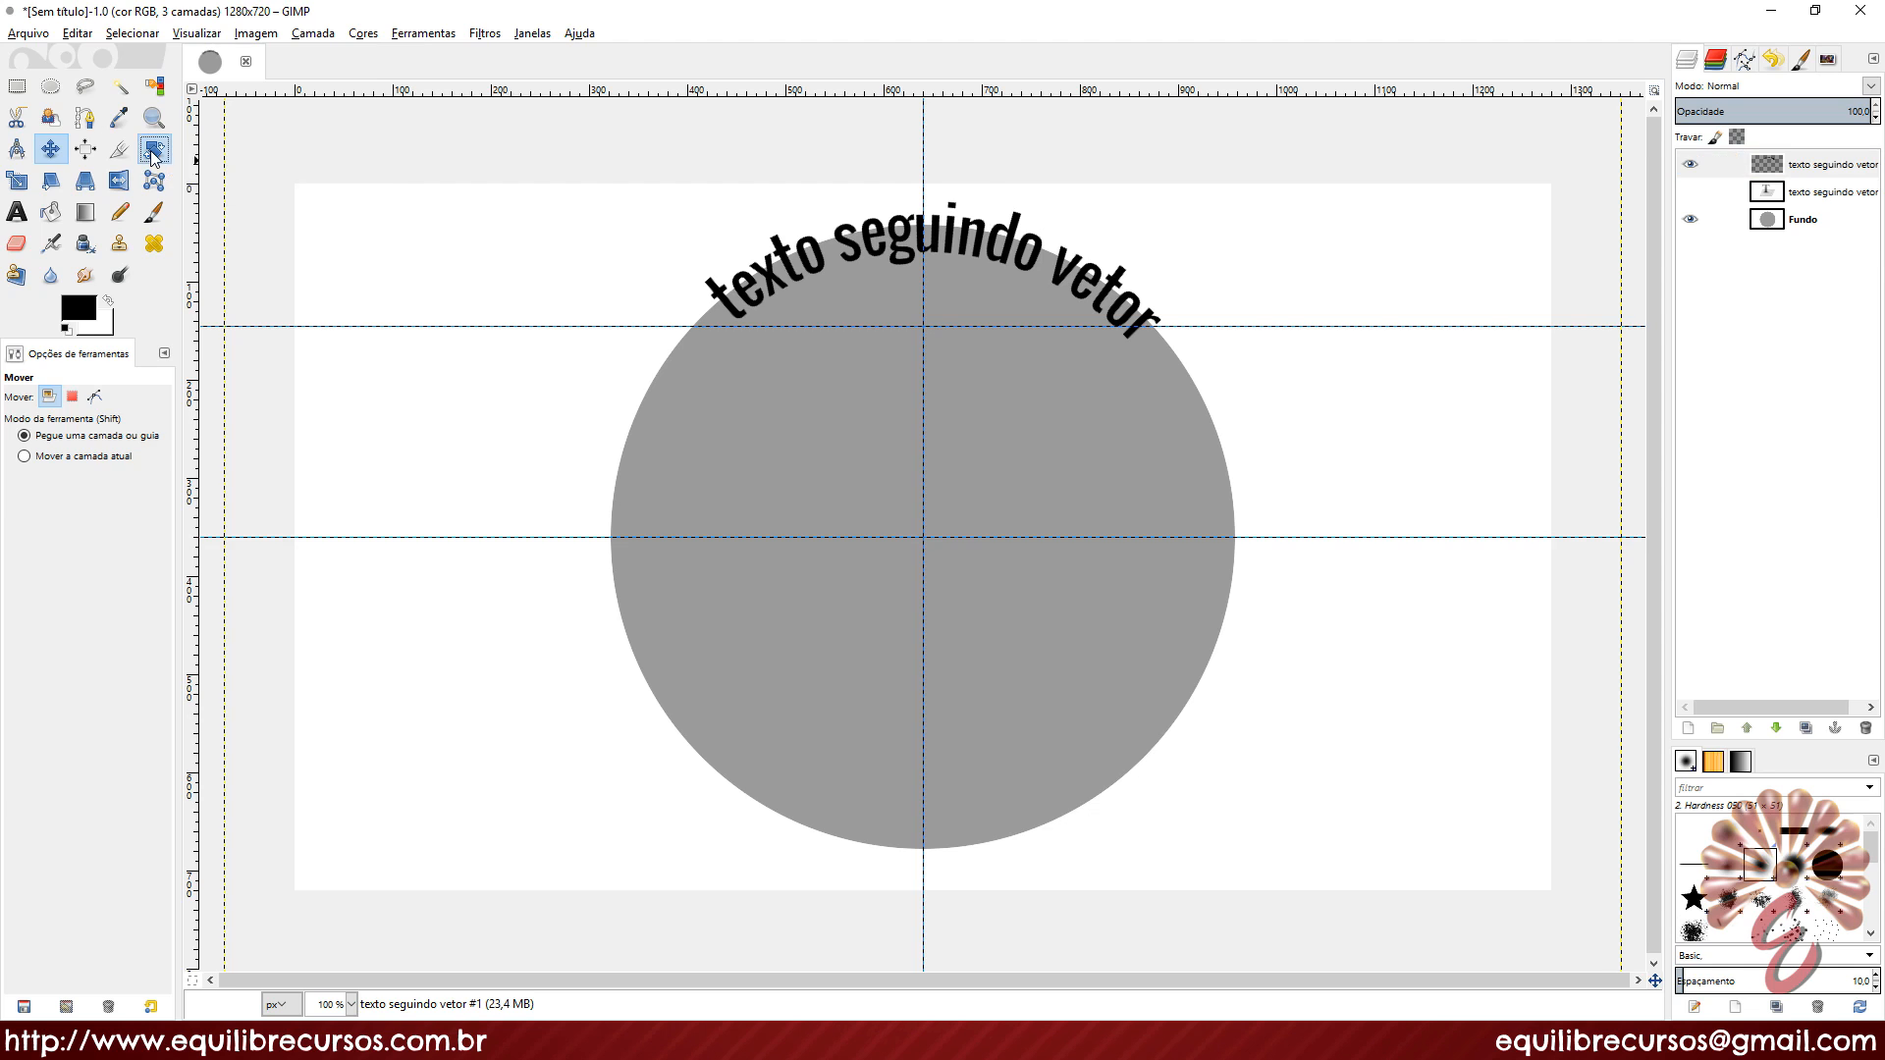
pyautogui.click(1718, 164)
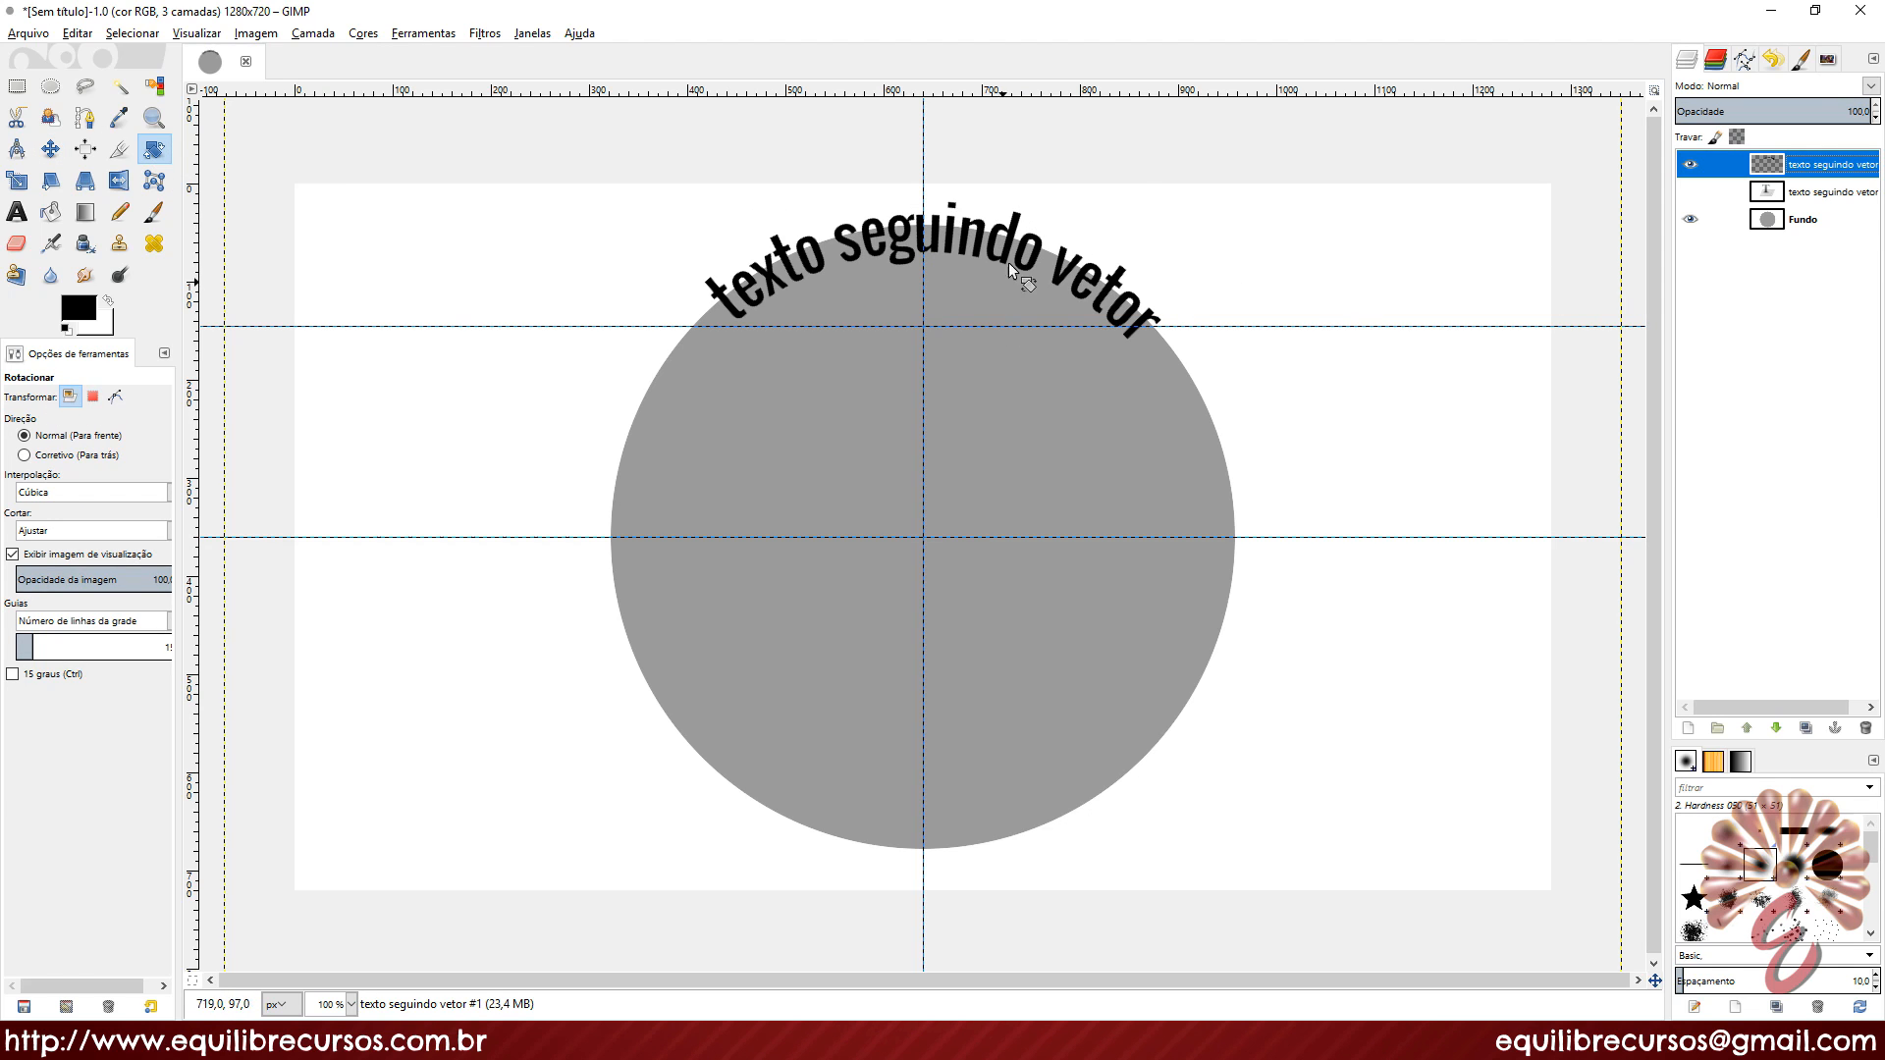
pyautogui.click(1014, 234)
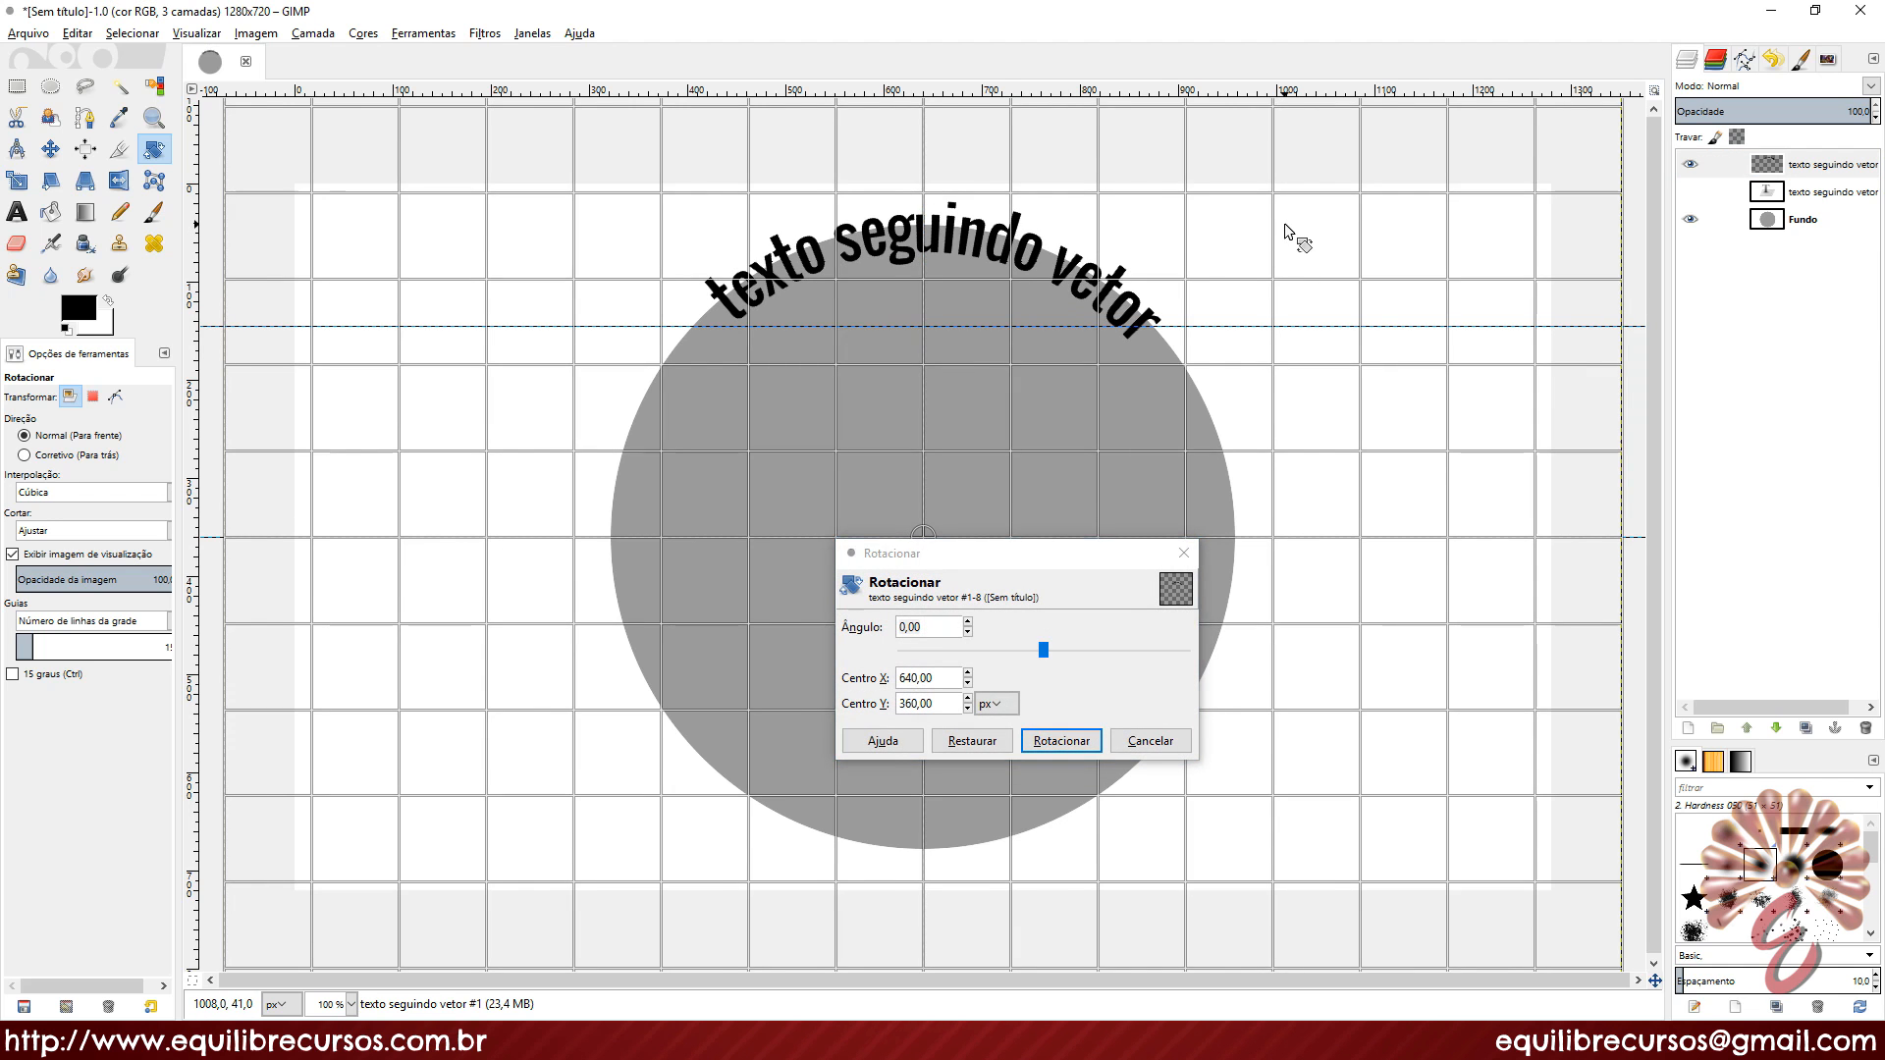
pyautogui.moveTo(1280, 222); pyautogui.dragTo(1268, 211)
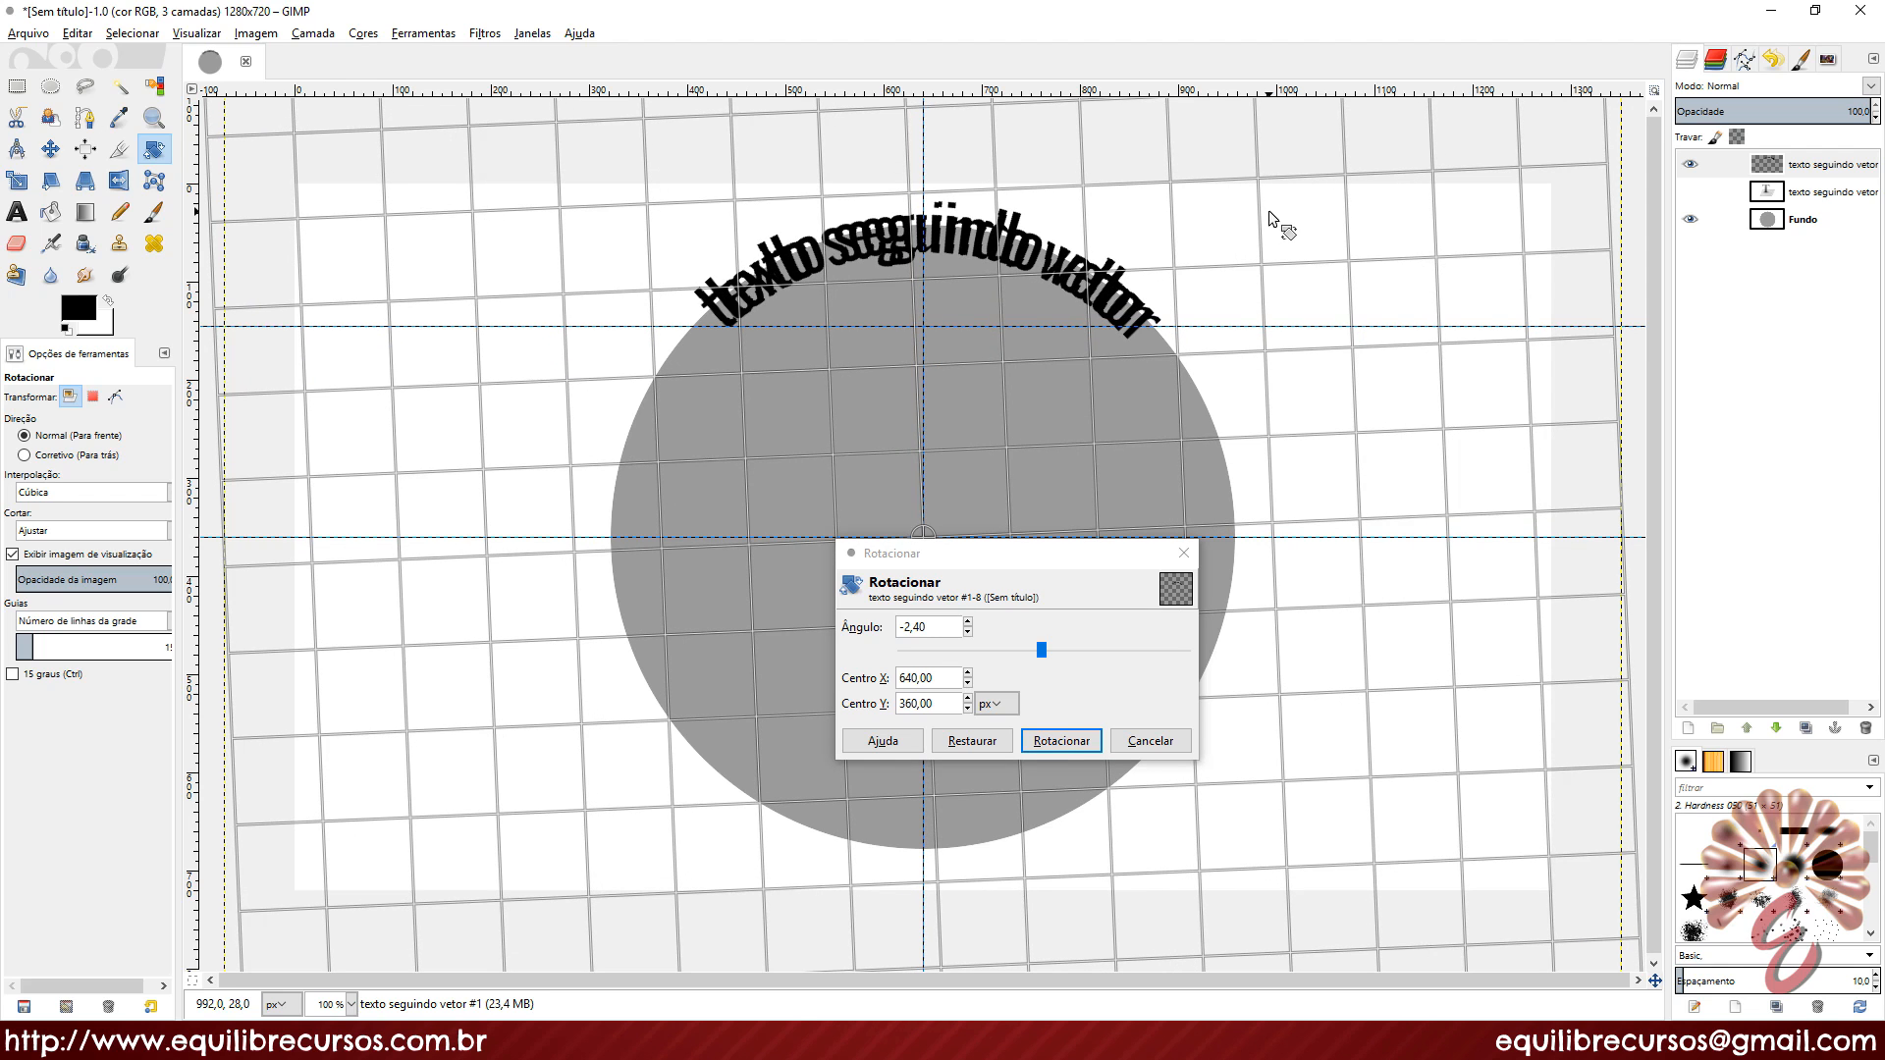
pyautogui.click(1061, 741)
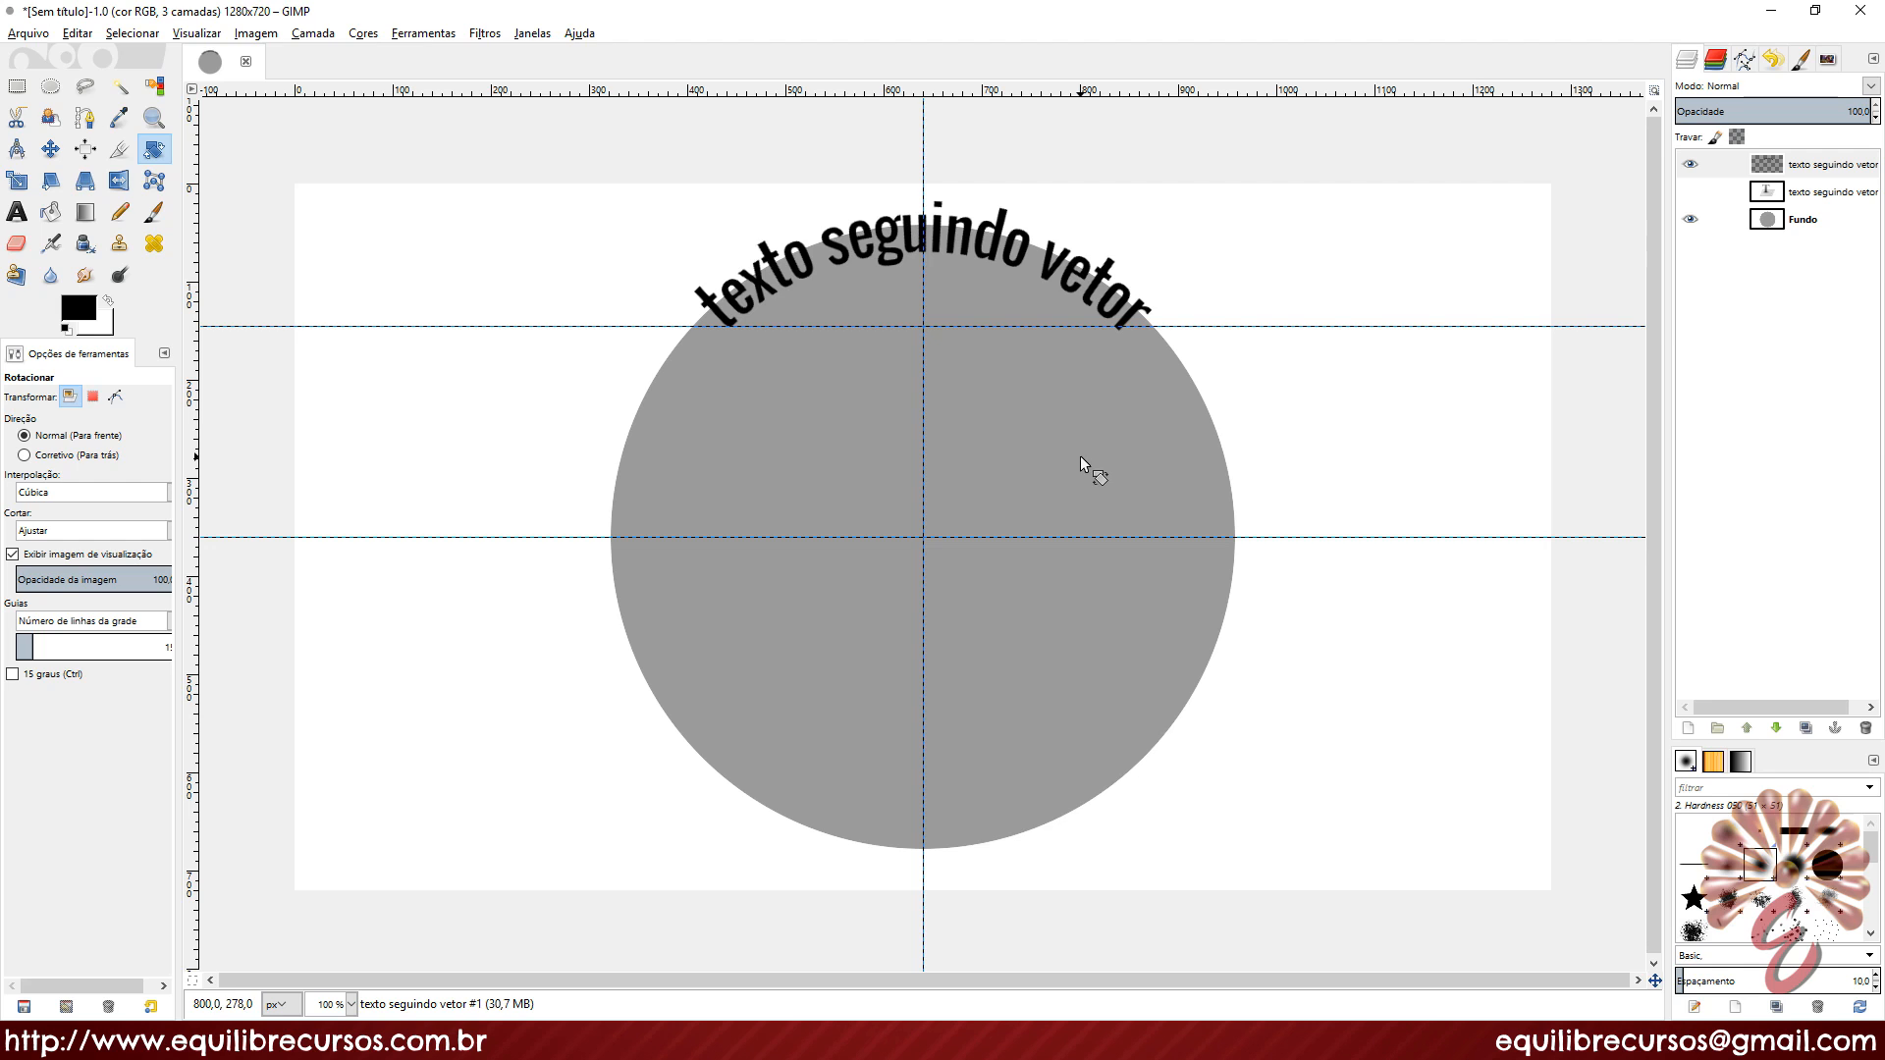
pyautogui.click(52, 149)
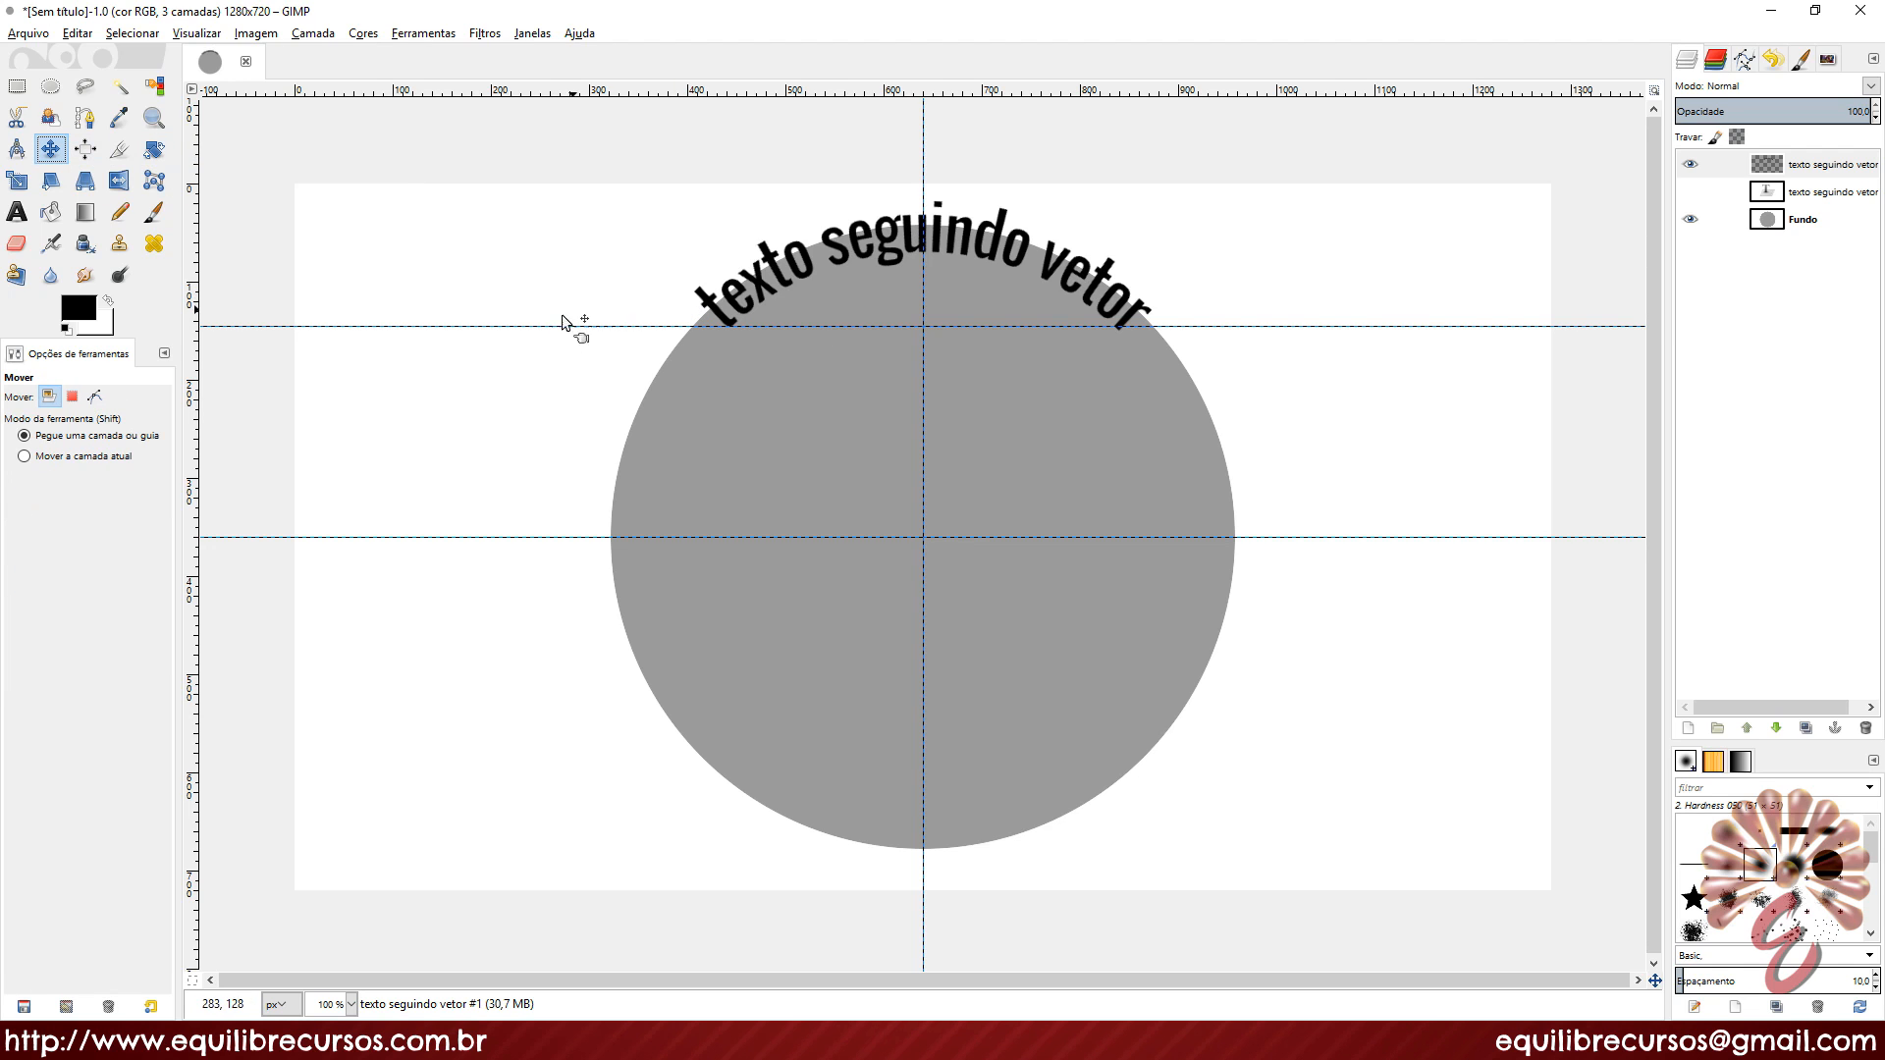
pyautogui.moveTo(538, 334); pyautogui.dragTo(607, 92)
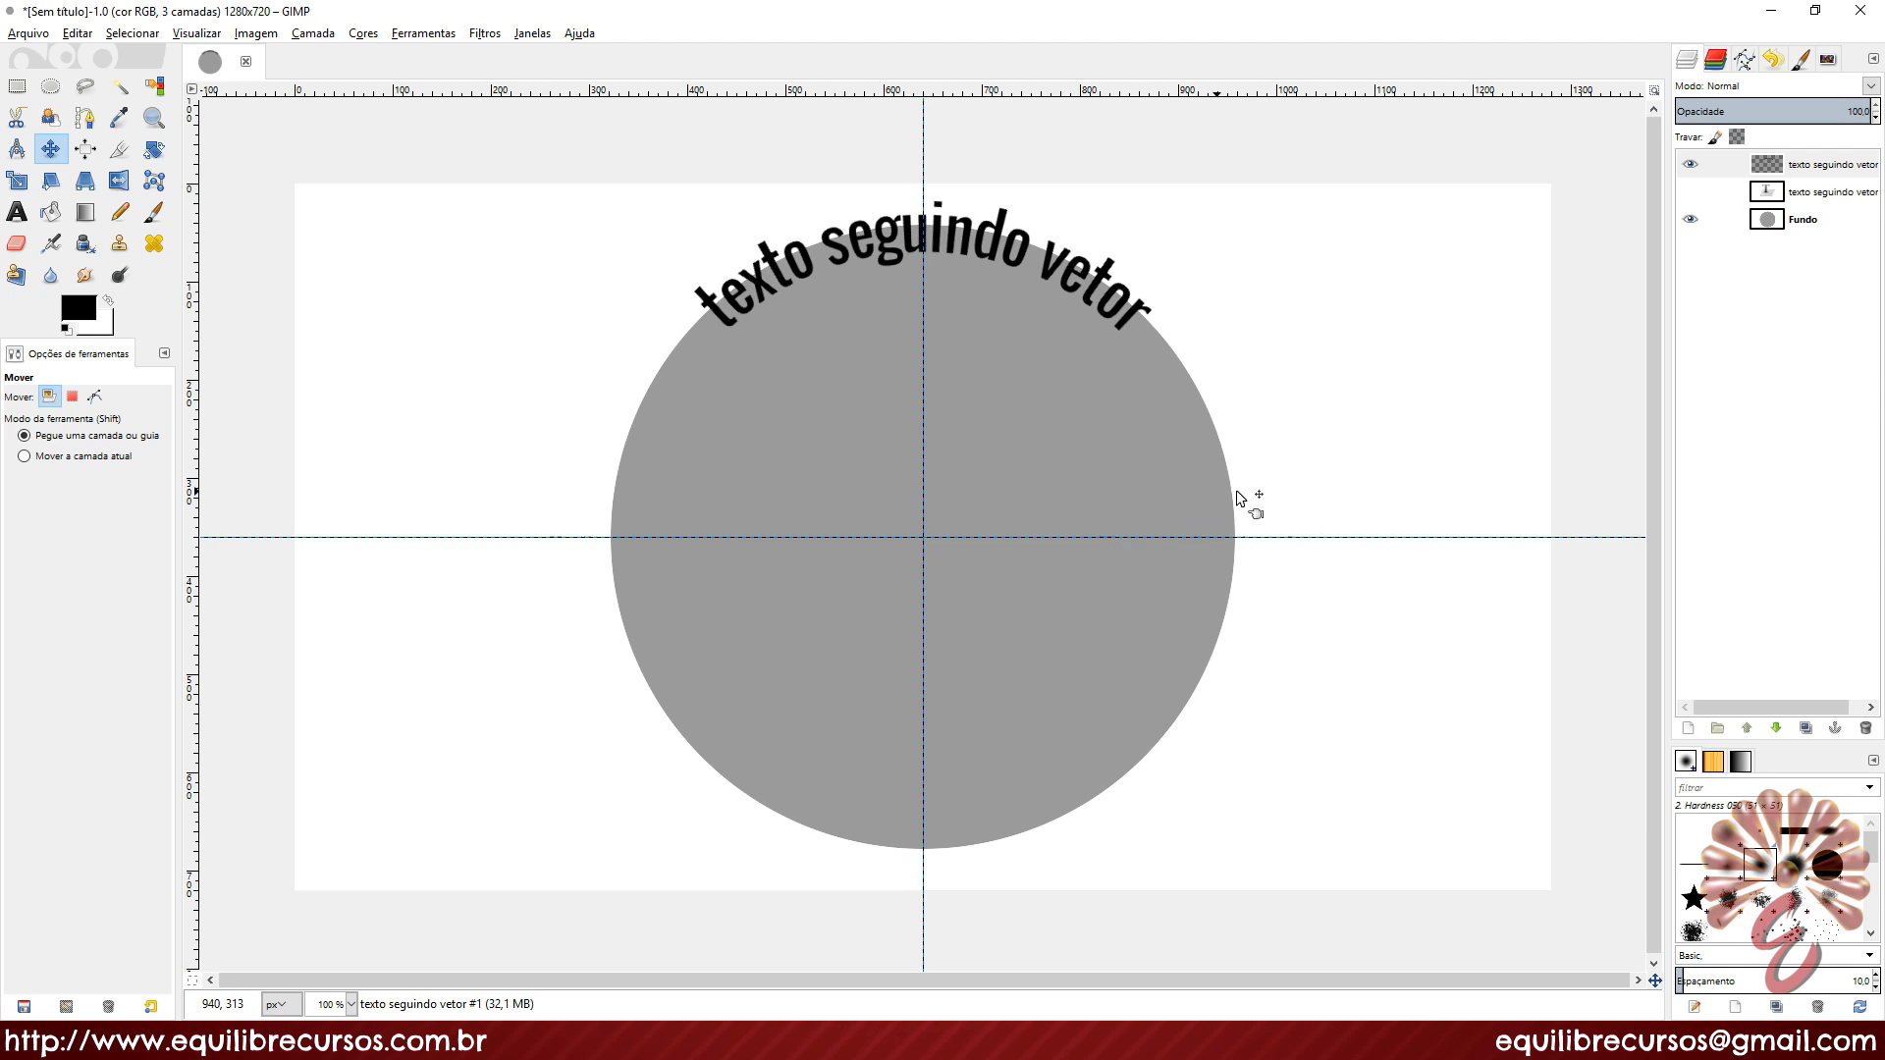
# Step: Flip the circle path "Seleção" horizontally, with the Flip tool set to act on paths
pyautogui.click(1743, 61)
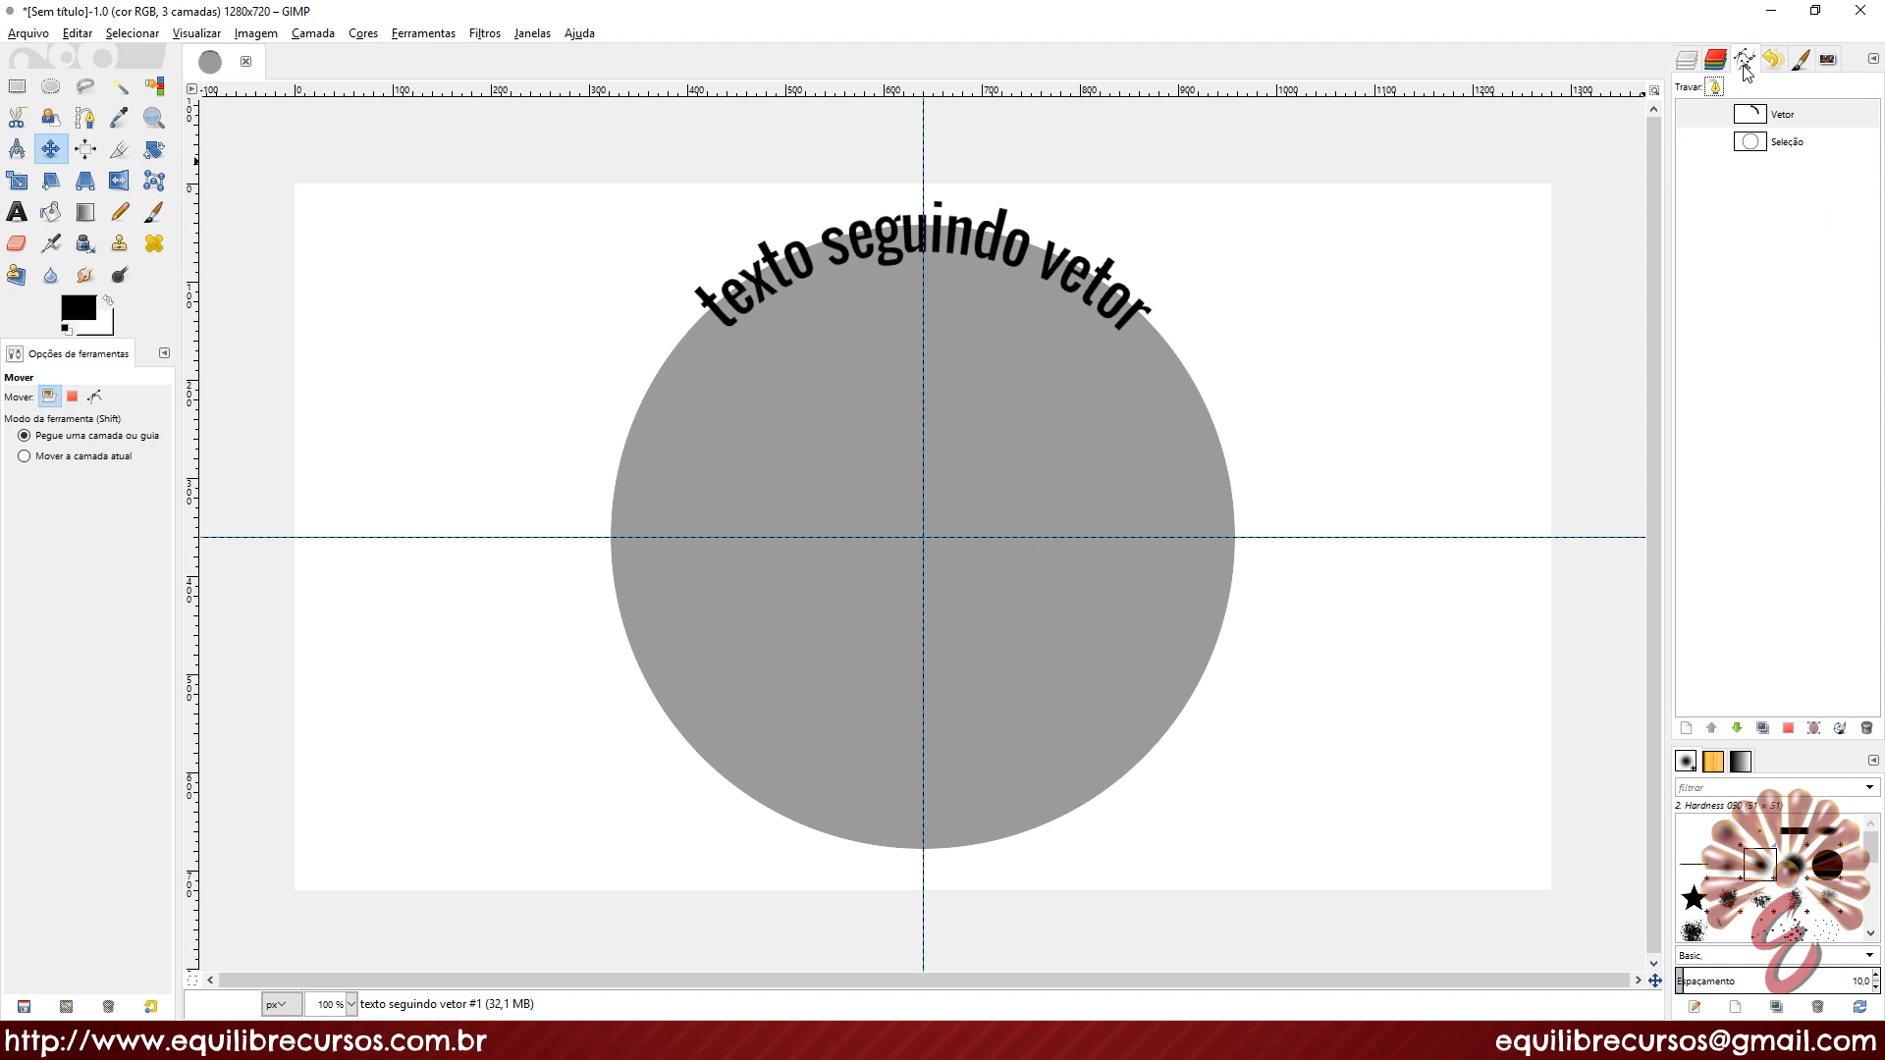
pyautogui.click(1790, 148)
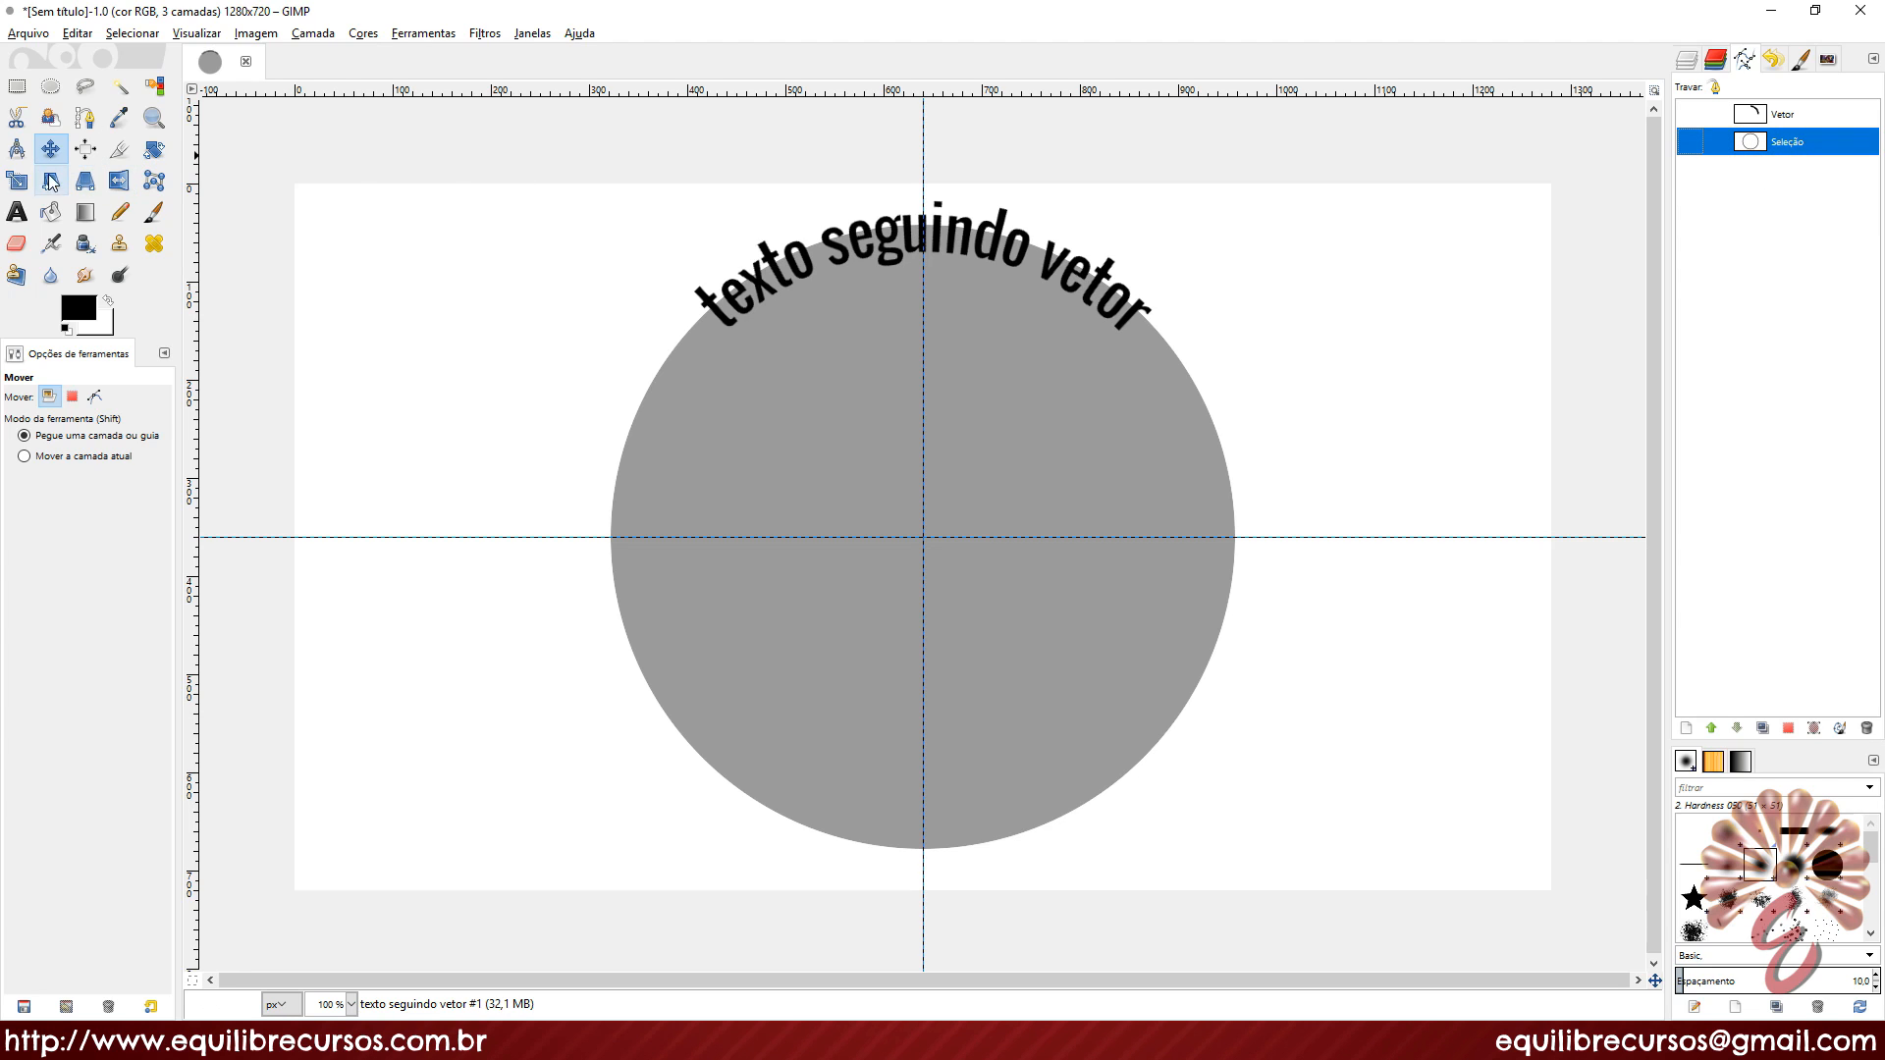
pyautogui.click(120, 188)
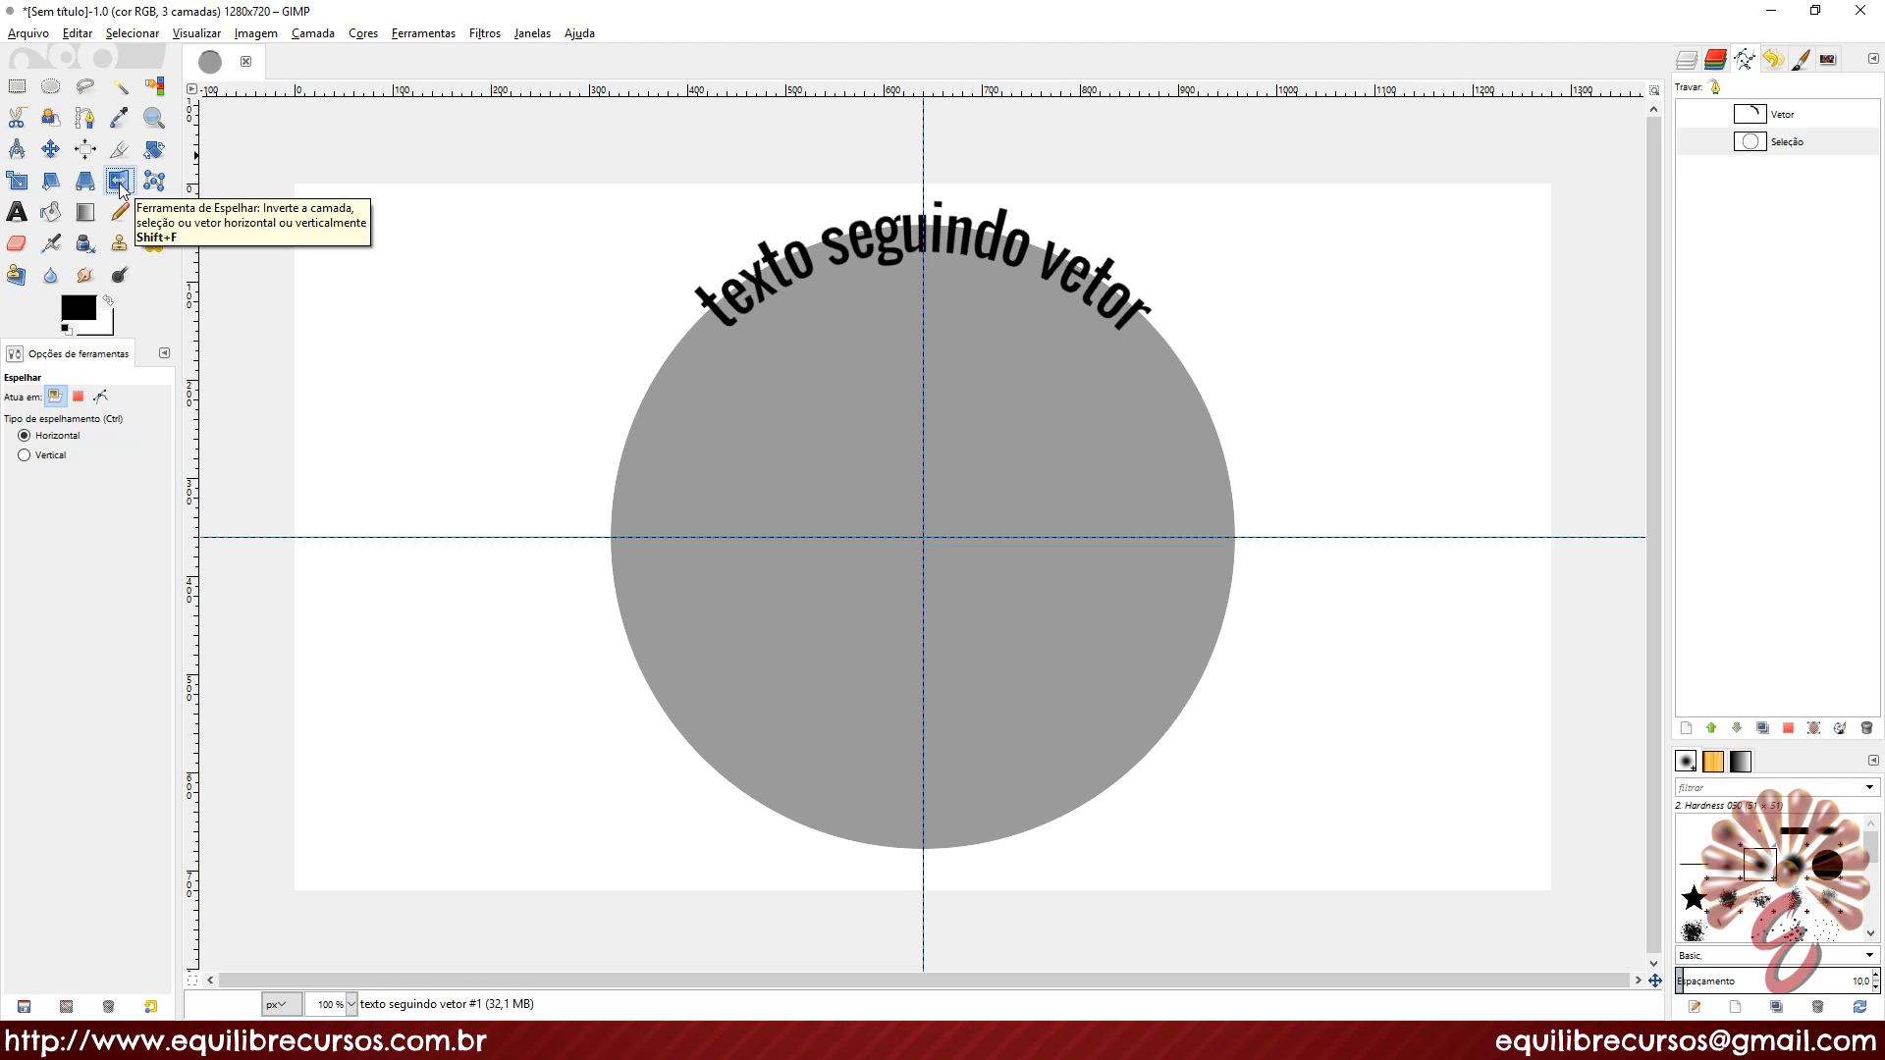
pyautogui.click(101, 398)
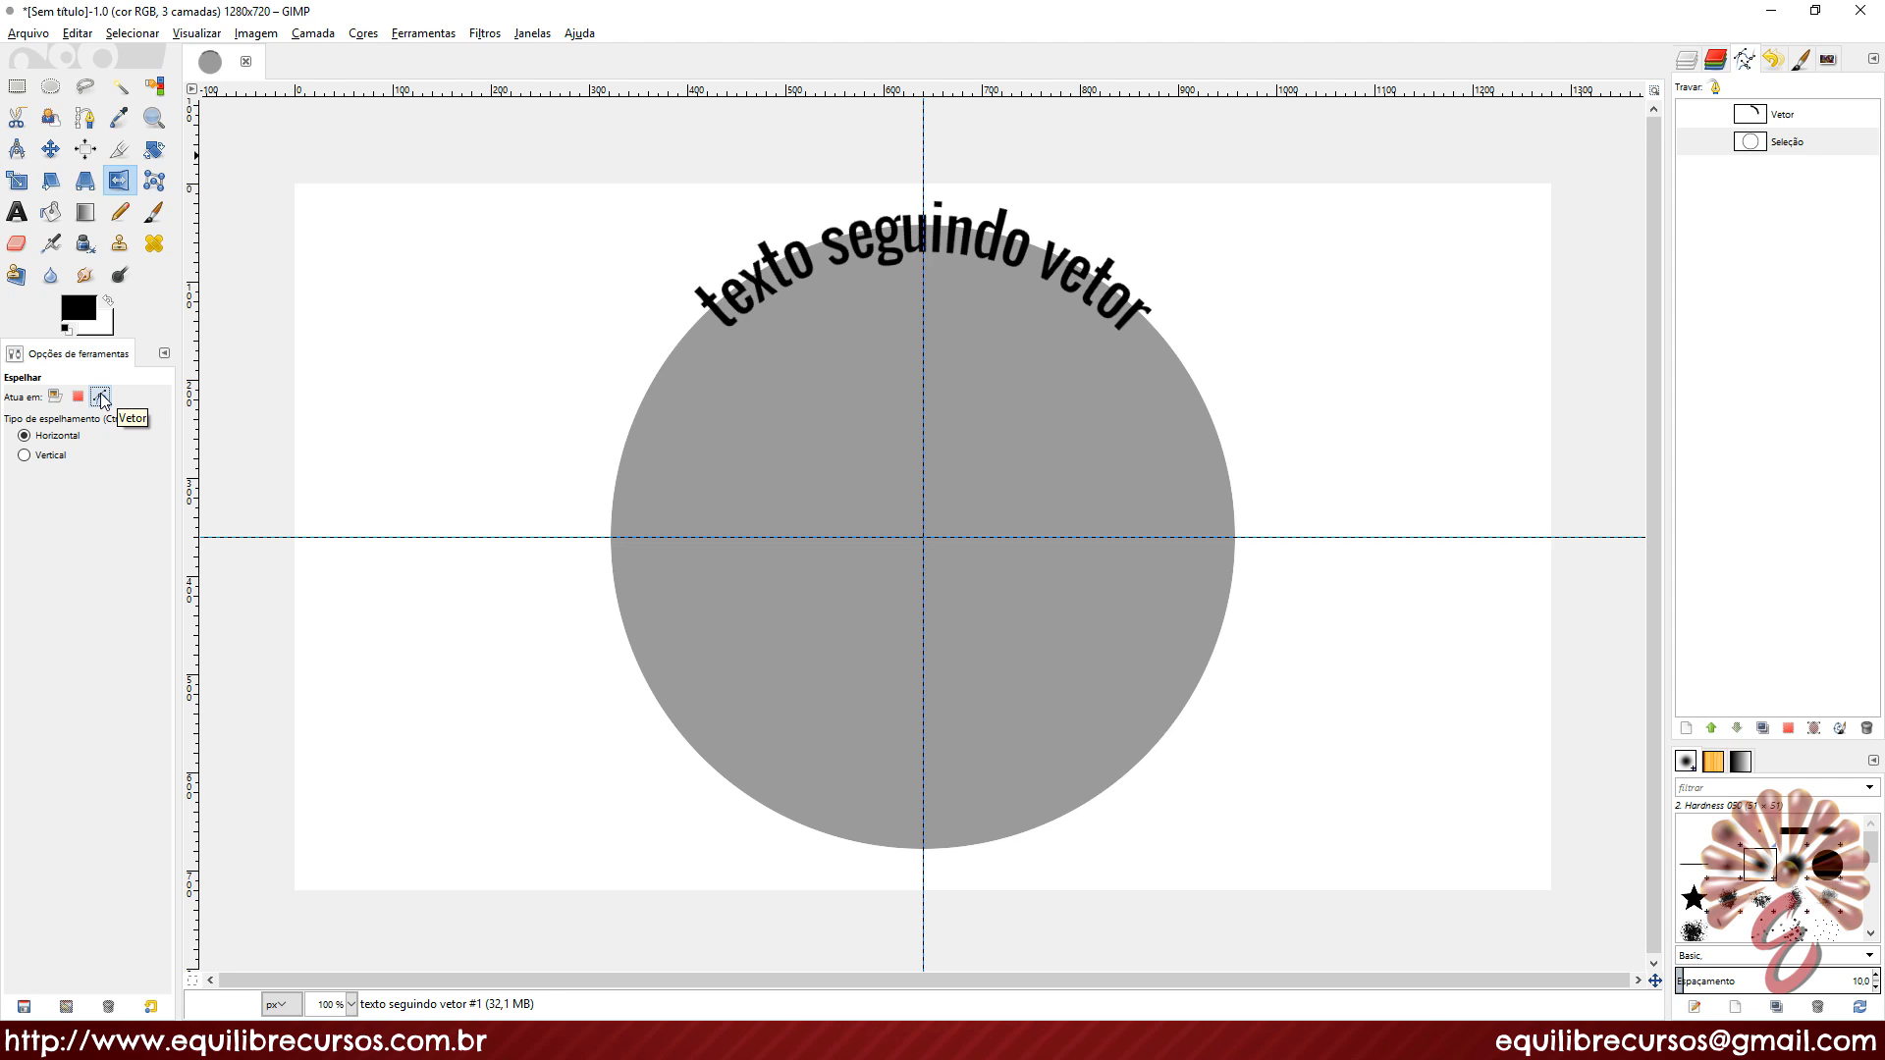
pyautogui.click(1816, 144)
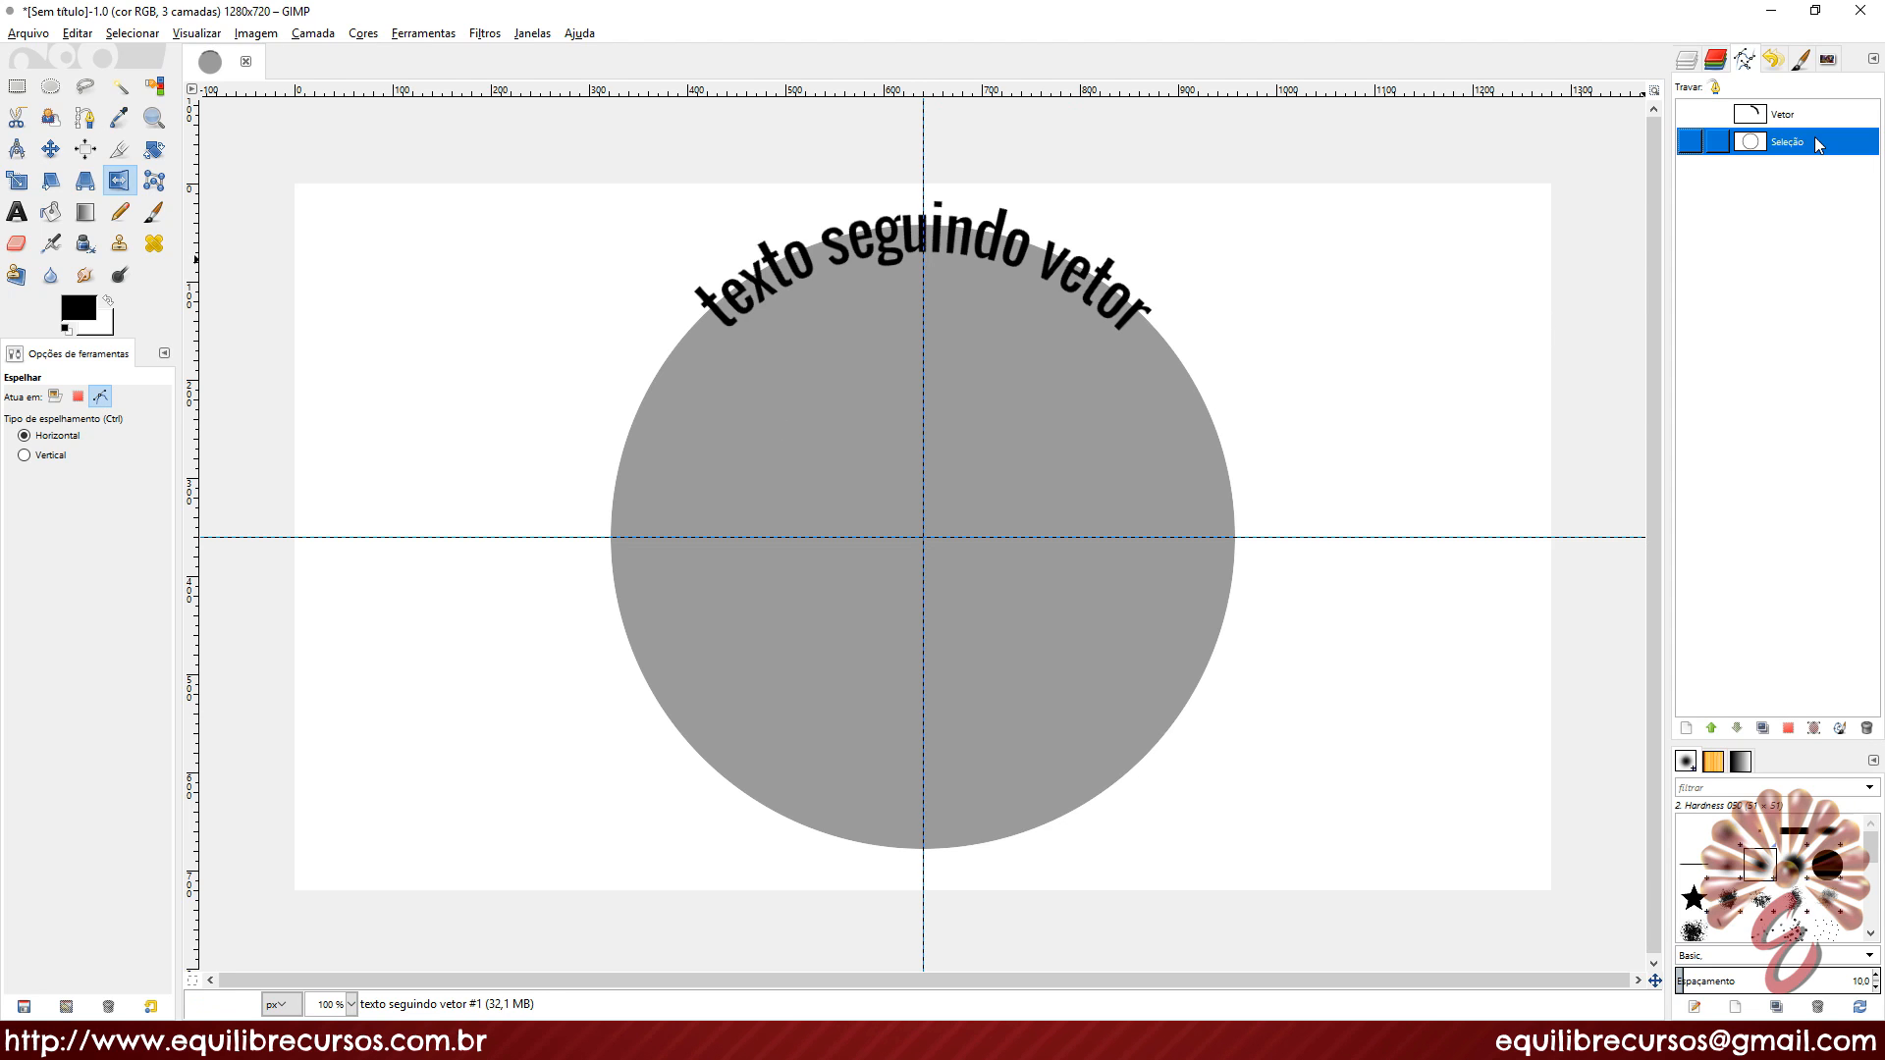
pyautogui.click(885, 459)
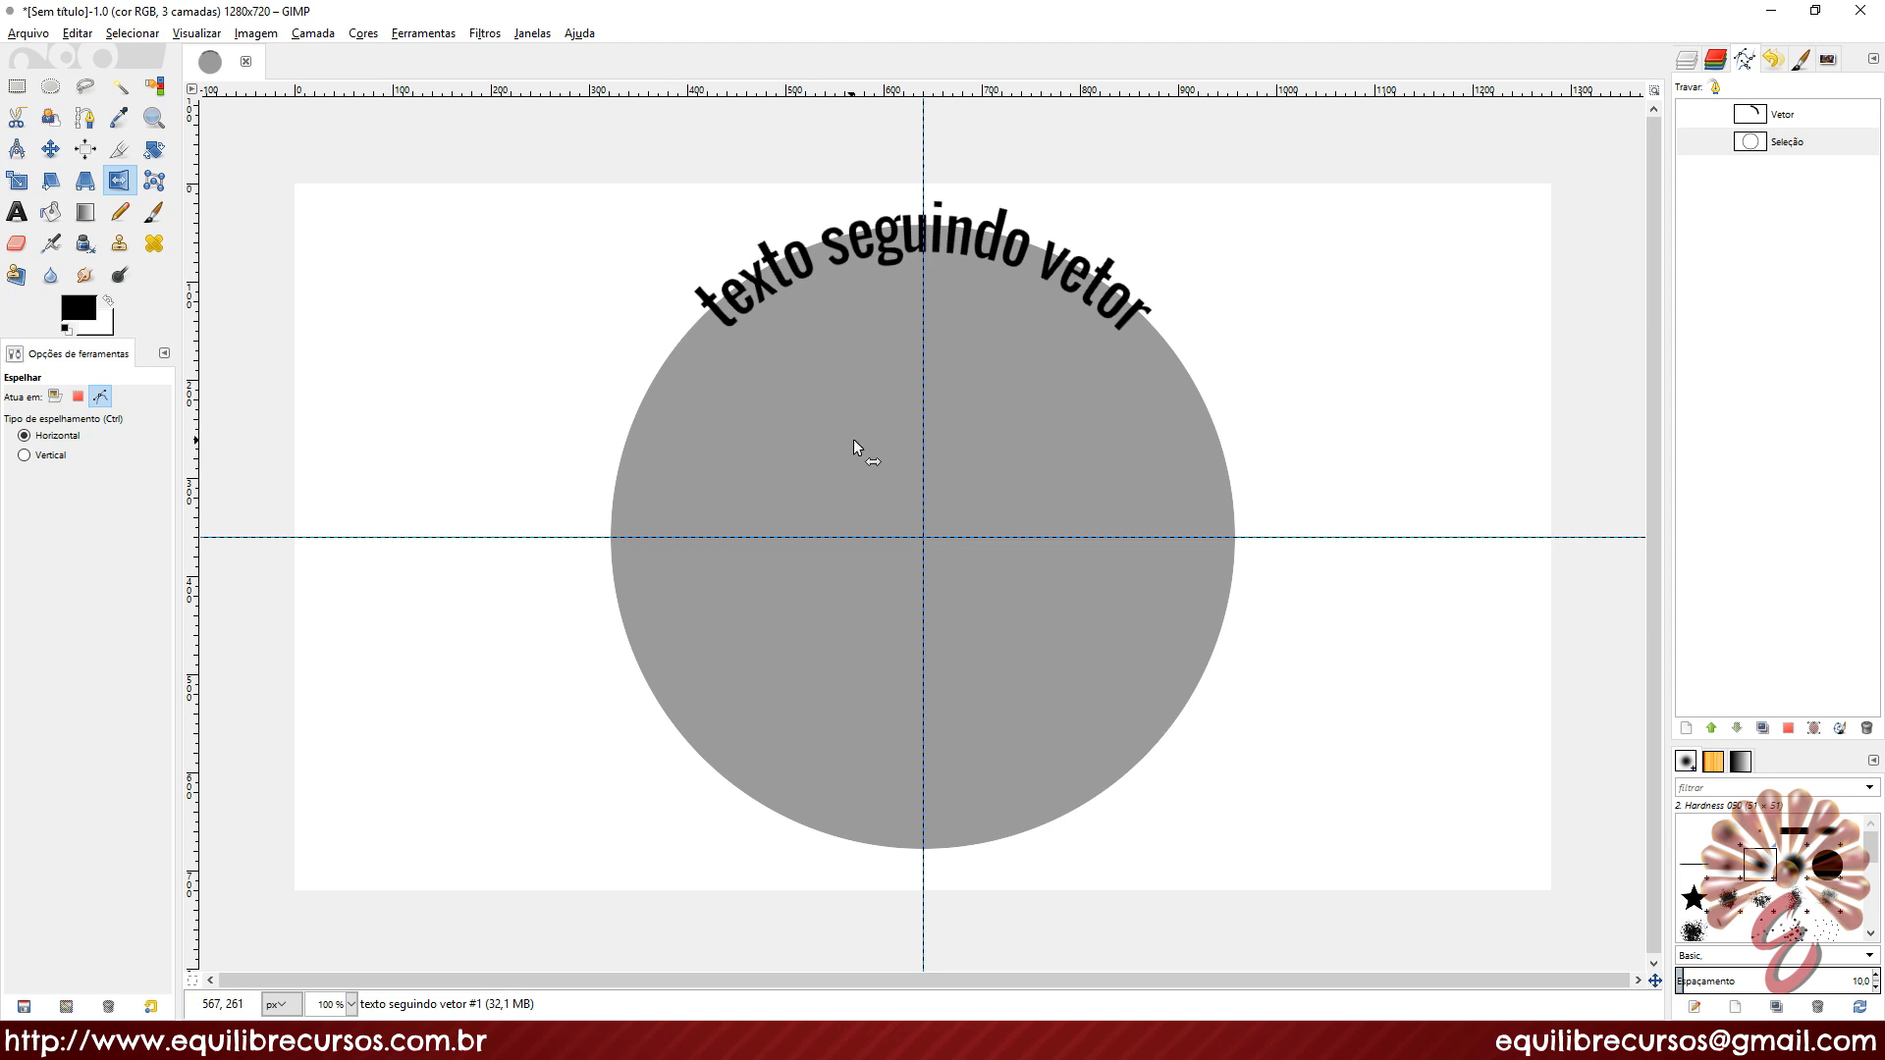
# Step: Add a new layer to the image and name it "Texto de baixo"
pyautogui.click(1687, 61)
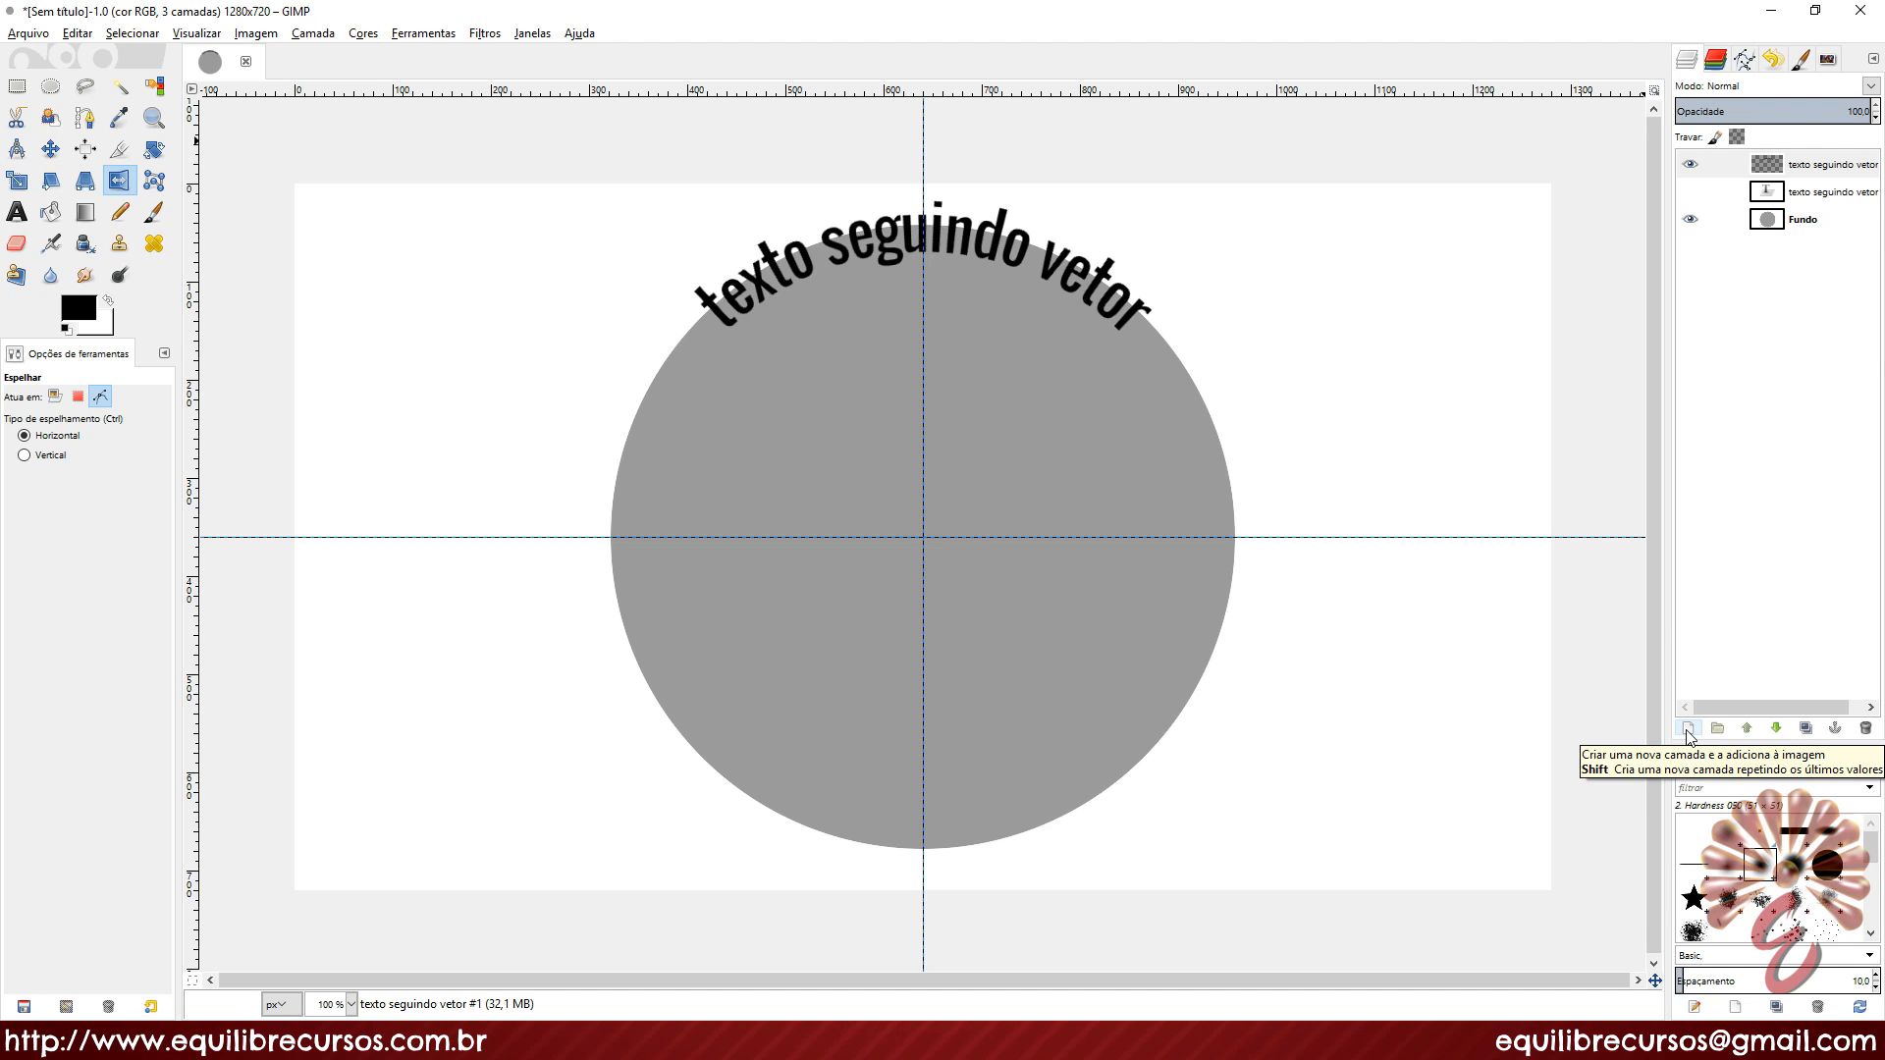
pyautogui.click(1687, 731)
pyautogui.click(1681, 889)
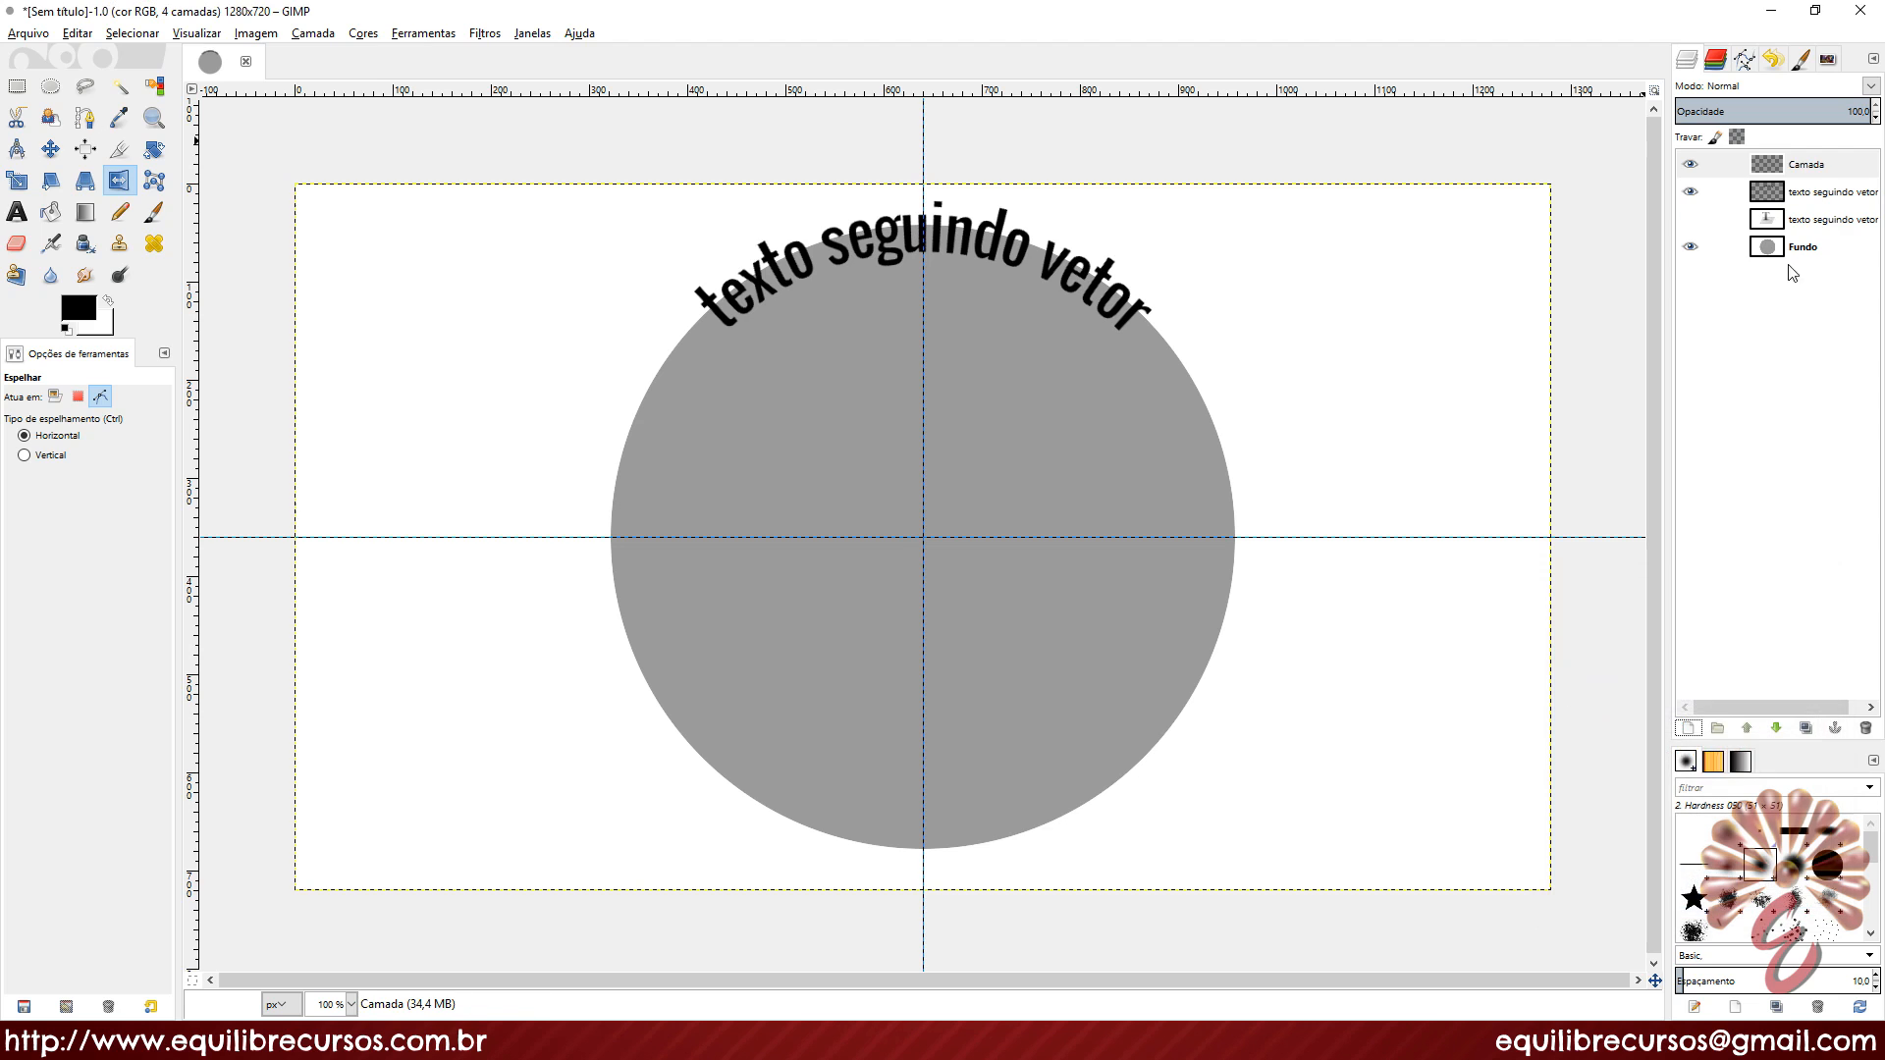
pyautogui.doubleClick(1809, 164)
pyautogui.write('Te')
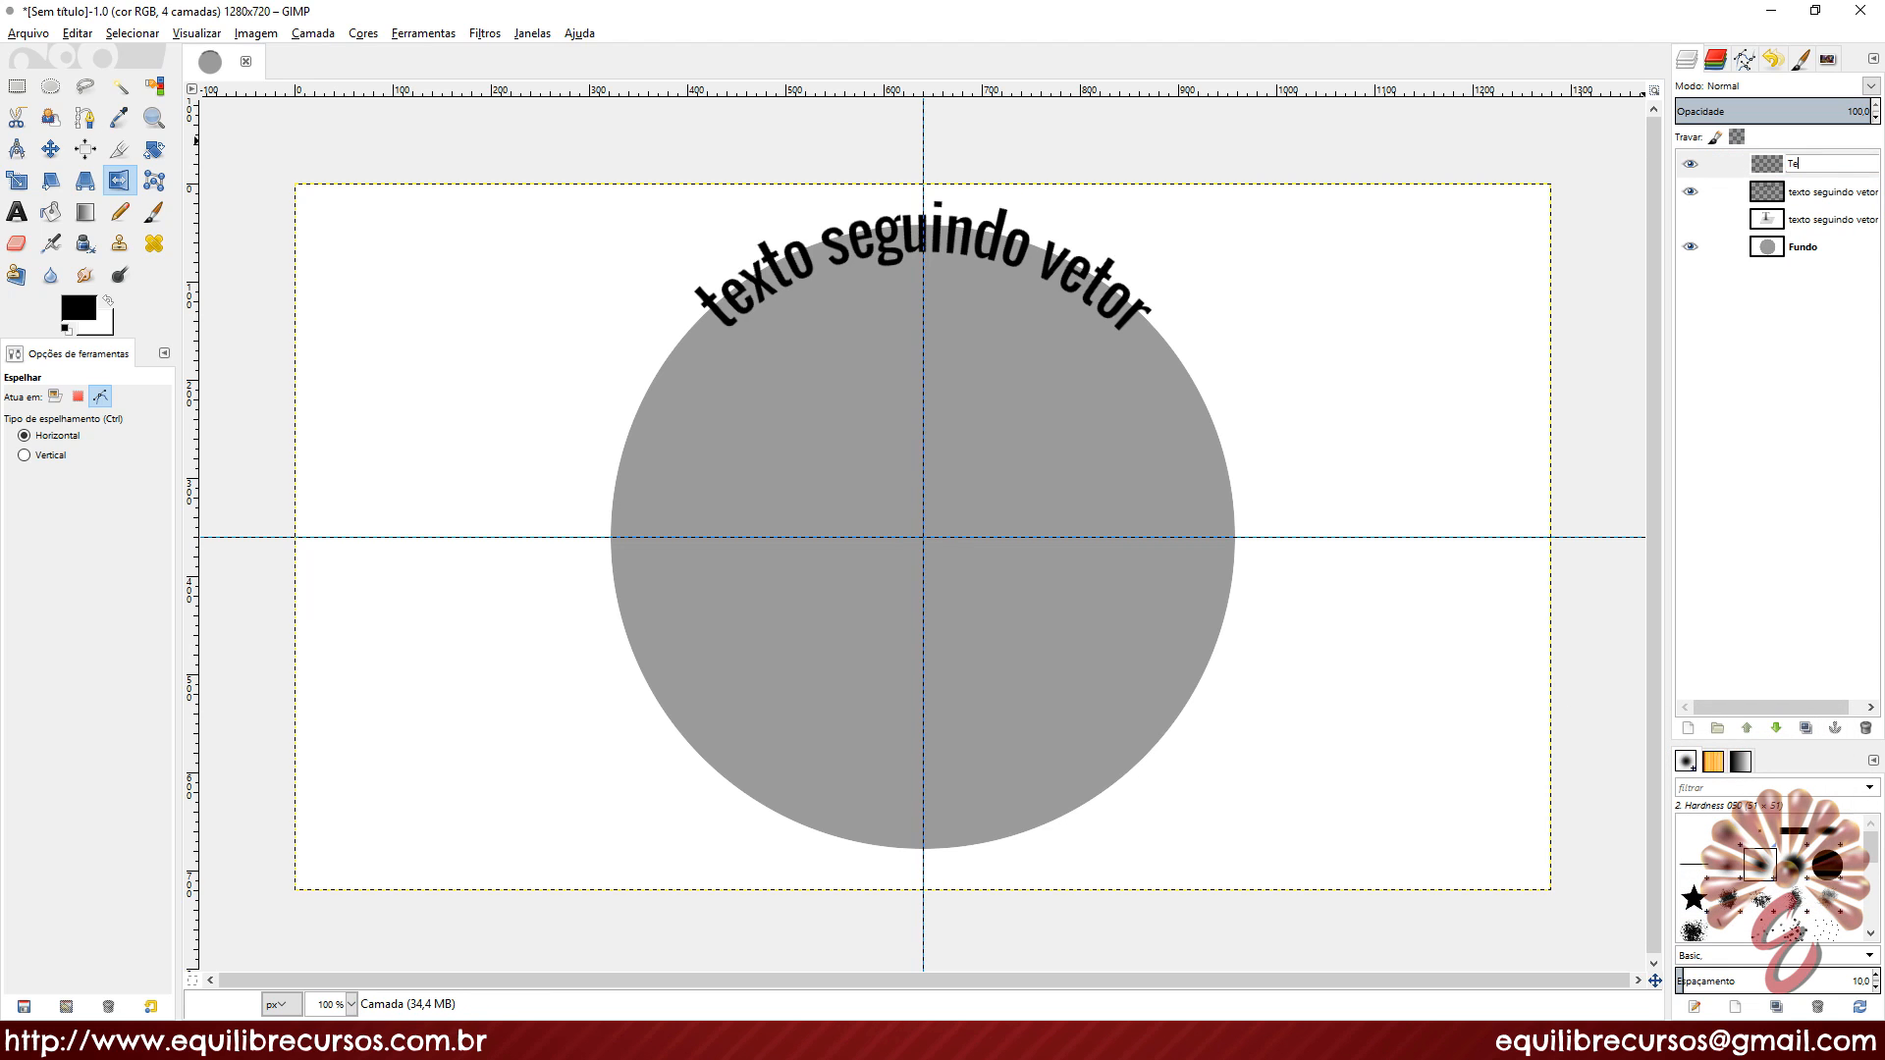
pyautogui.write('xto de baixo')
pyautogui.press('Return')
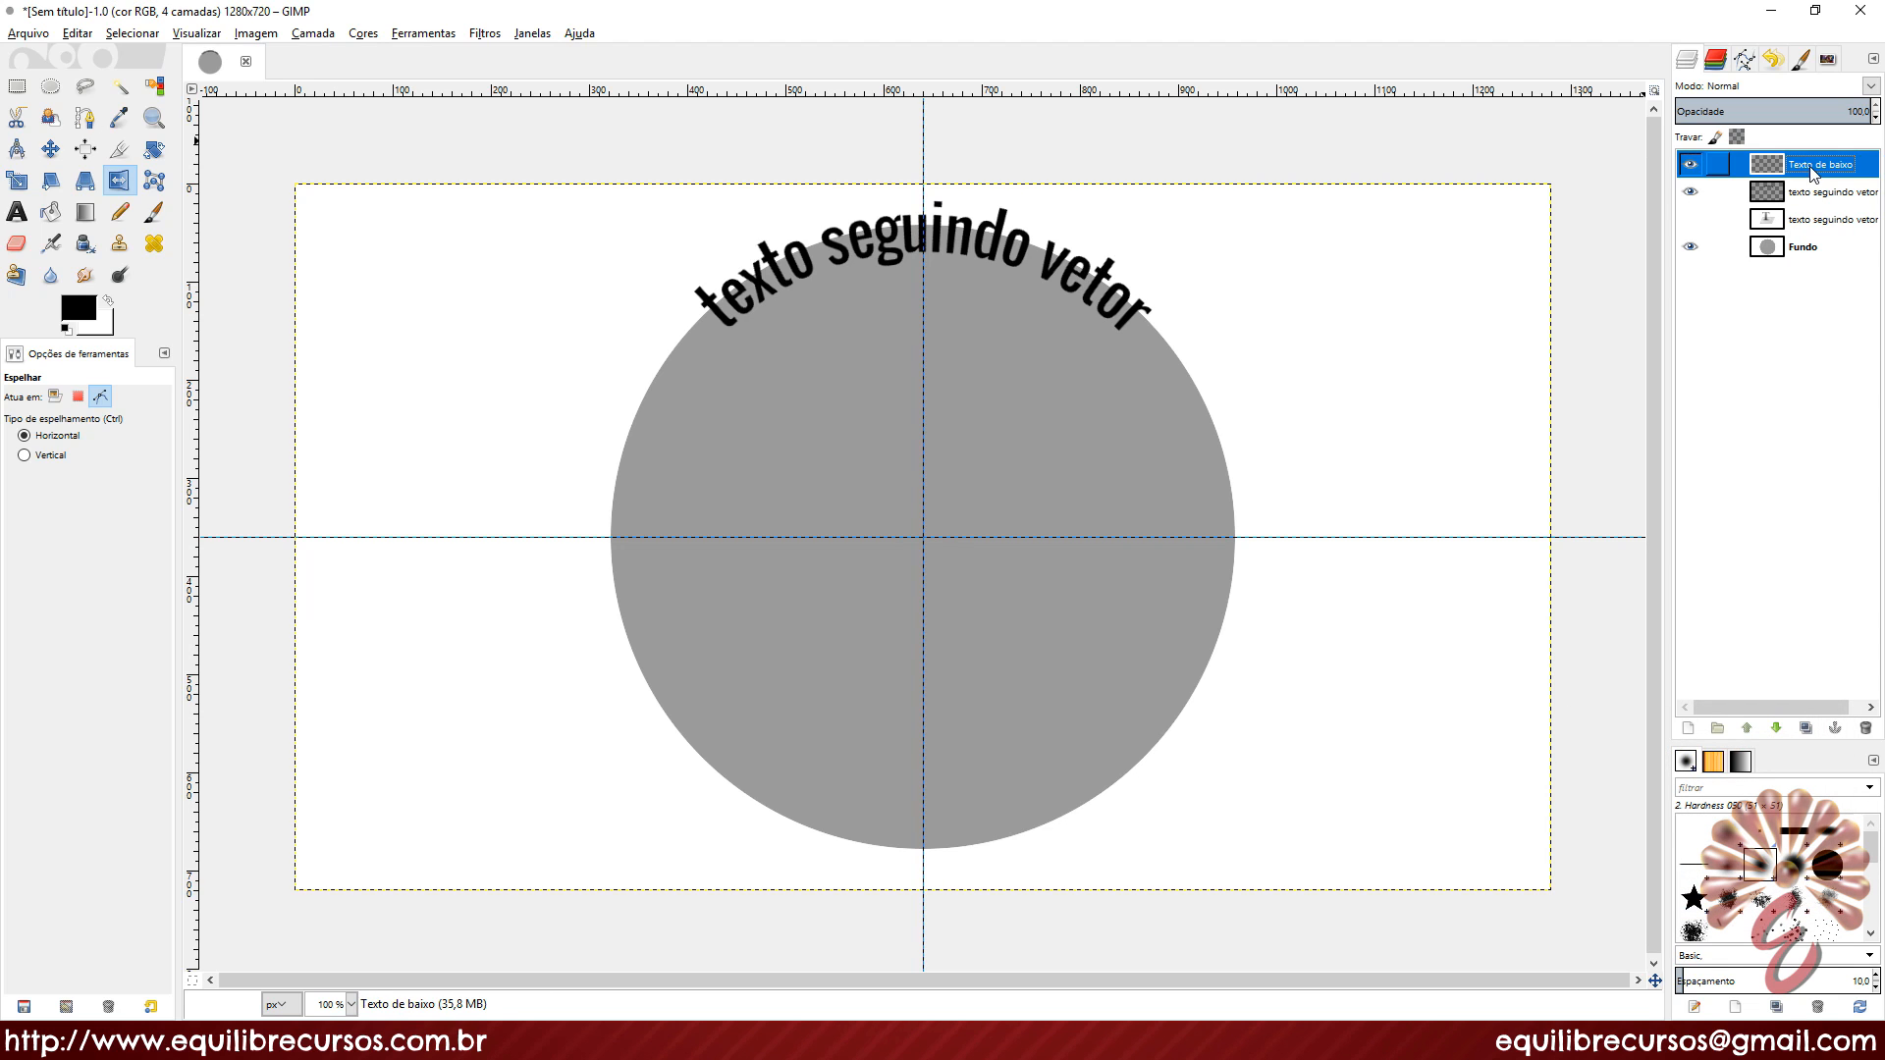
# Step: Show the straight text layer "texto seguindo vetor" and move it down to the lower-left area of the image
pyautogui.click(1823, 196)
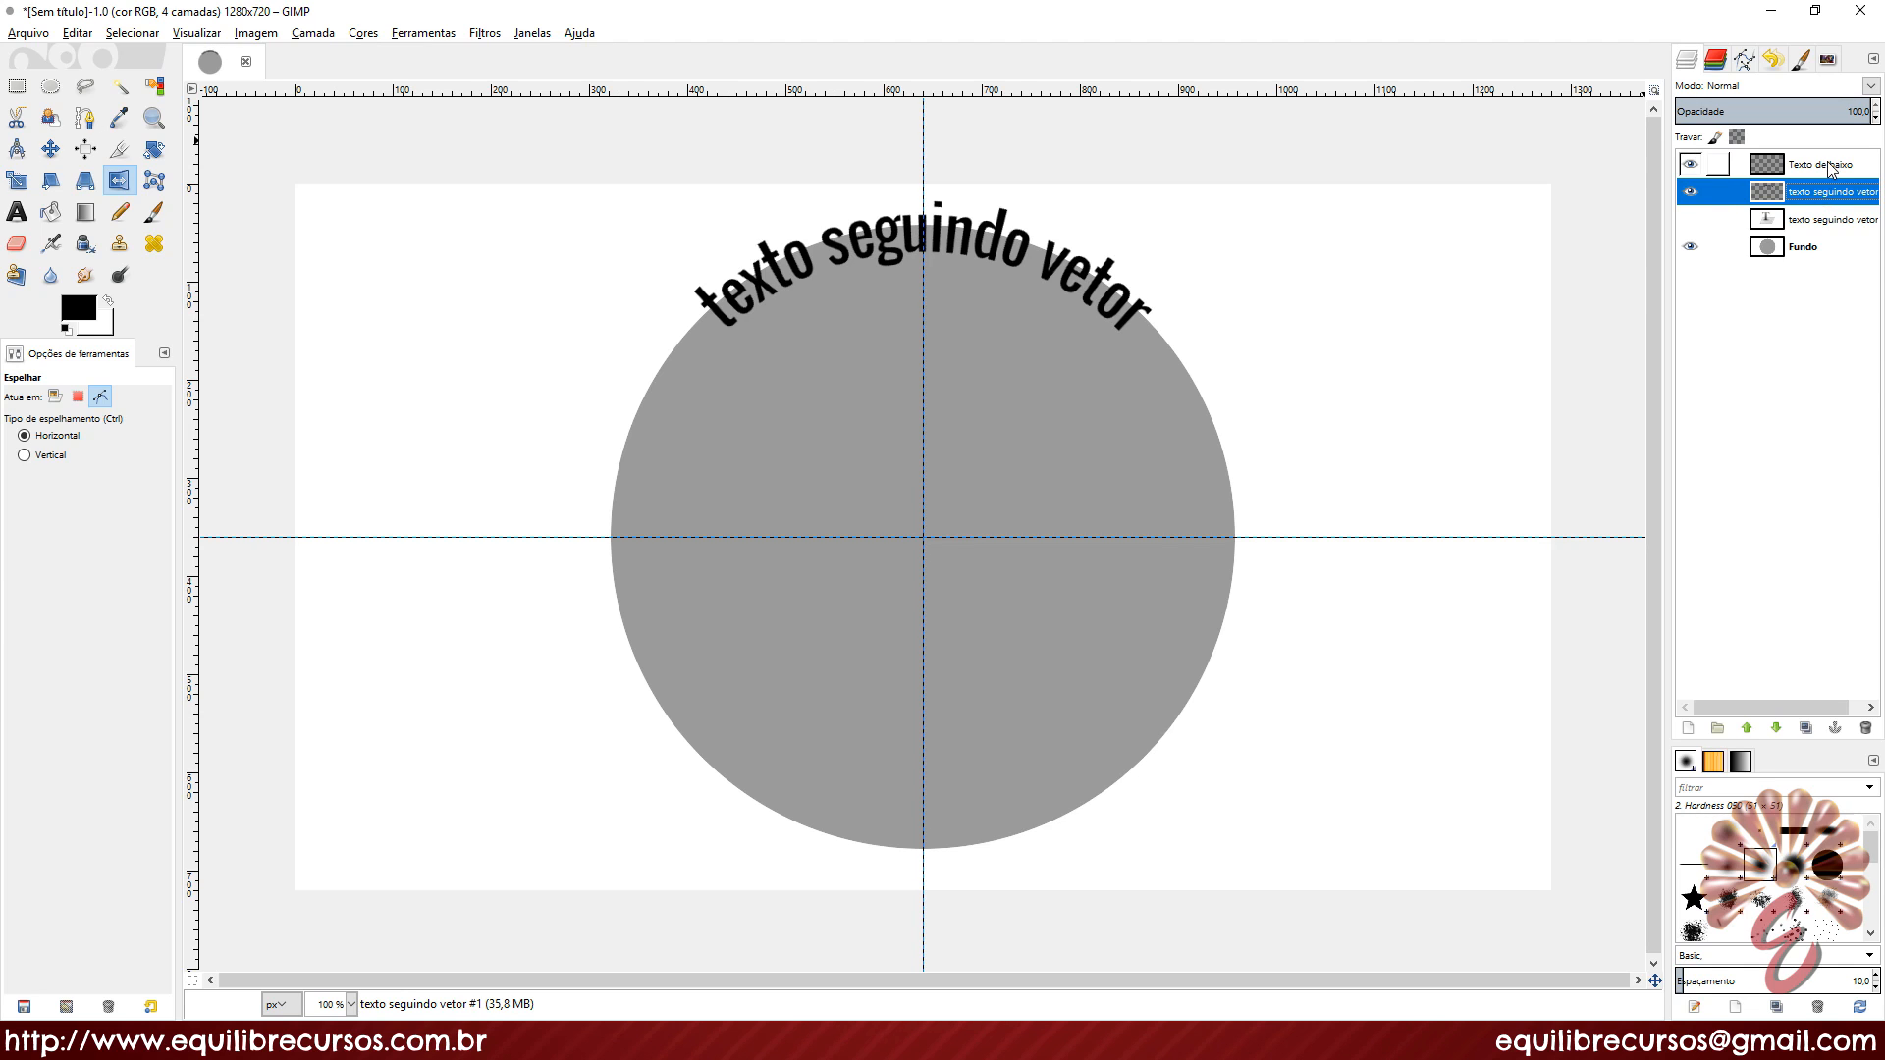
pyautogui.click(1829, 167)
pyautogui.press('t')
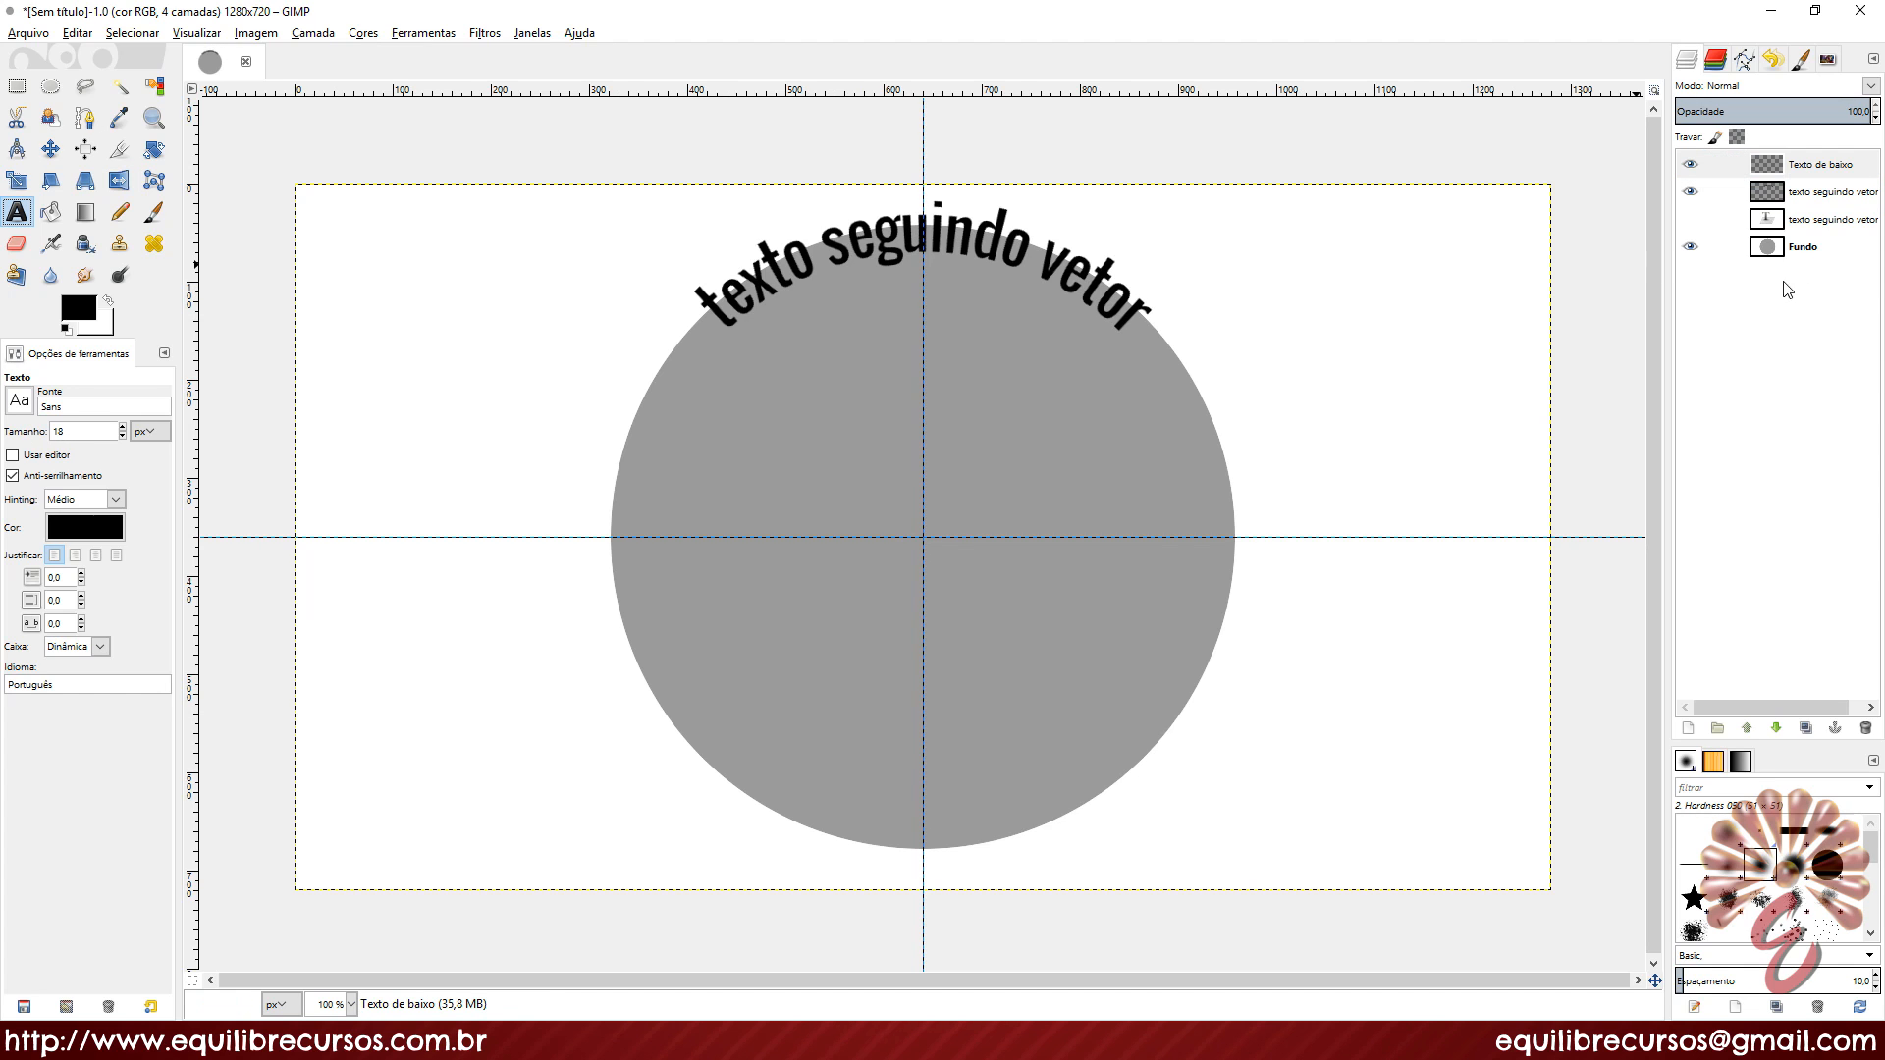
pyautogui.click(1832, 224)
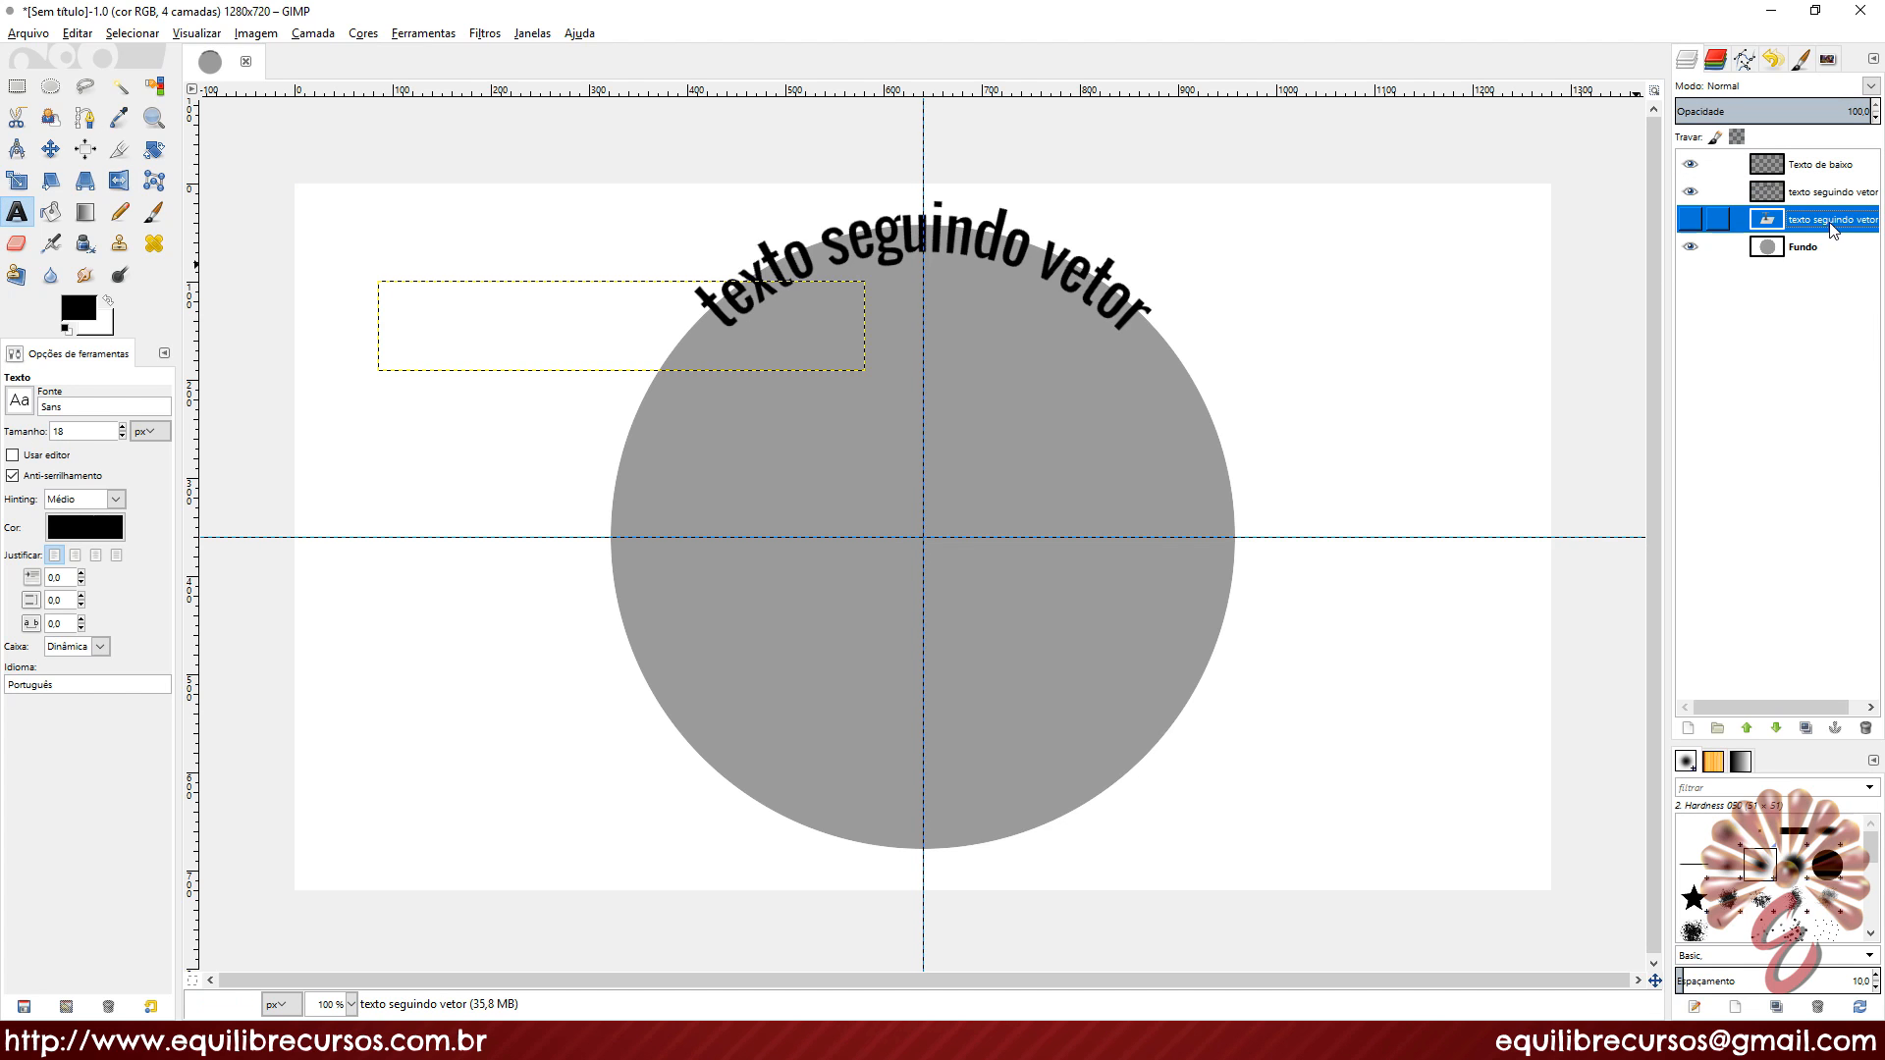
pyautogui.click(1690, 219)
pyautogui.click(54, 152)
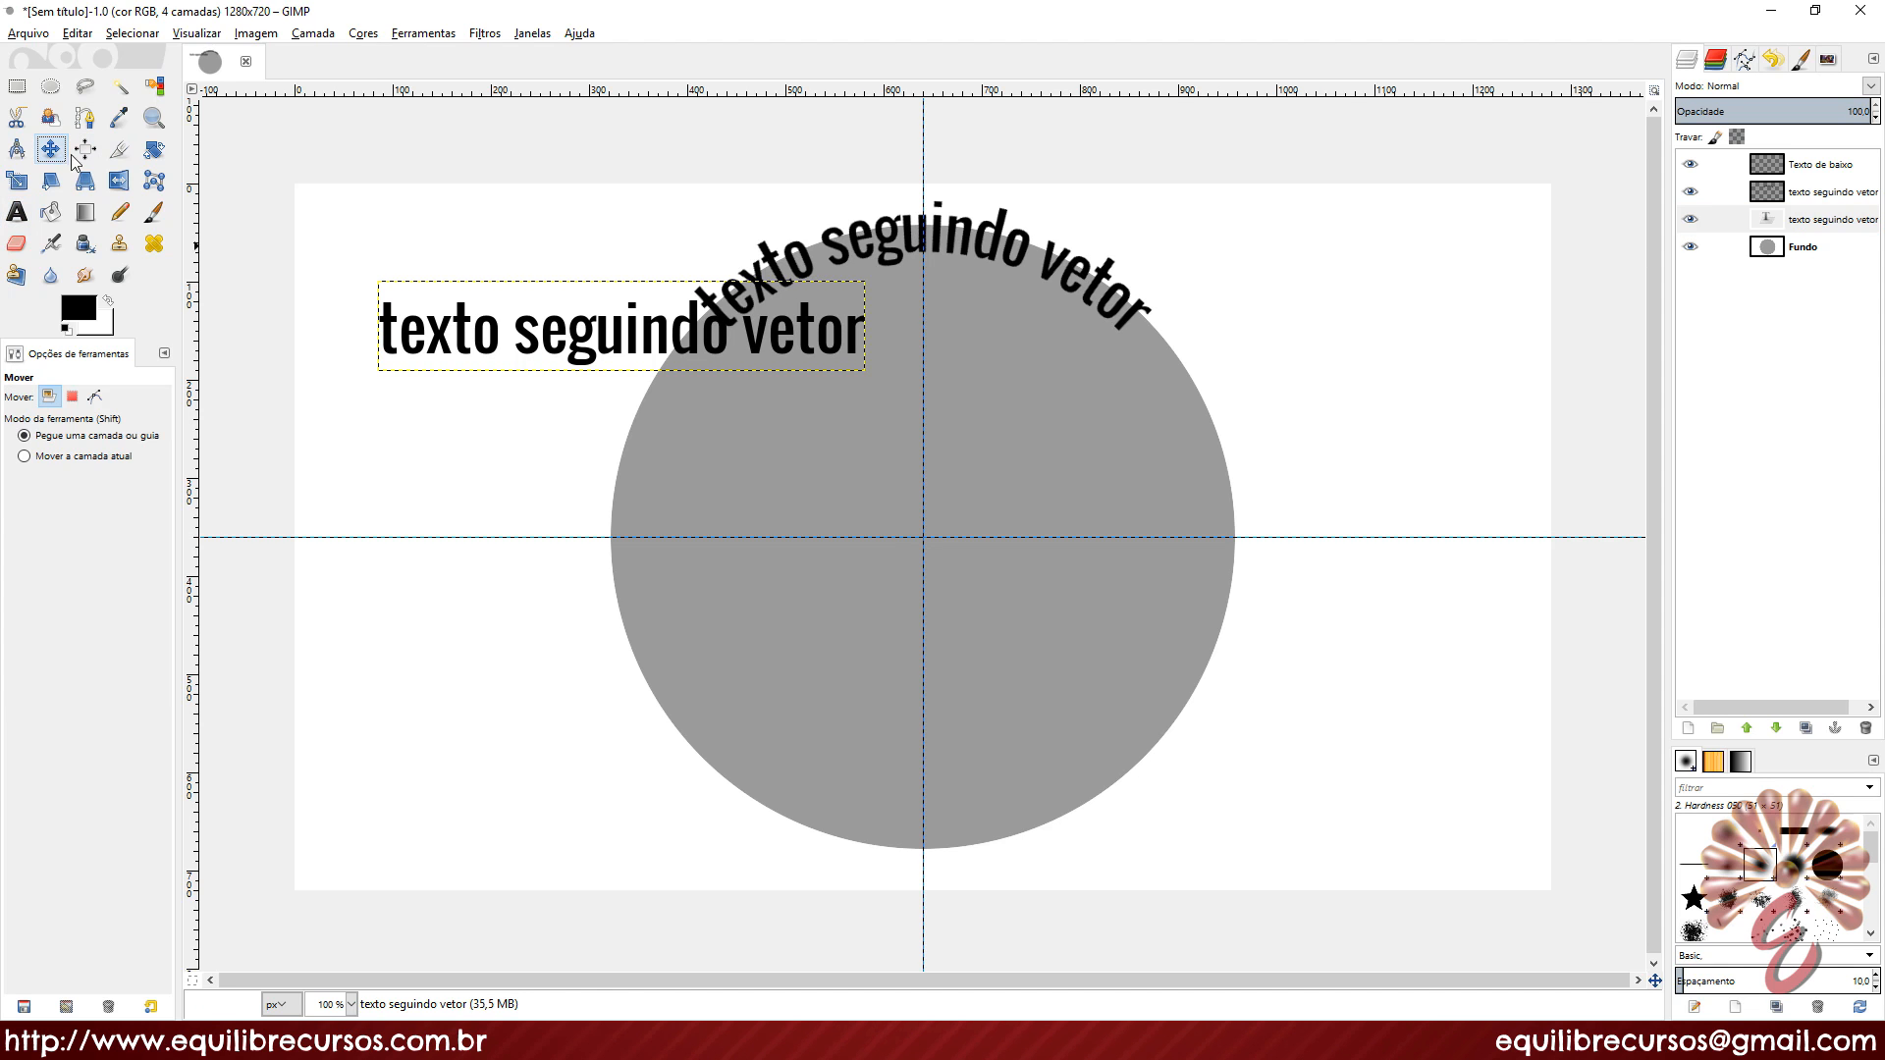
pyautogui.moveTo(395, 326); pyautogui.dragTo(354, 770)
# Step: Replace the words "seguindo vetor" in the straight text with "de baixo" so it reads "texto de baixo"
pyautogui.press('t')
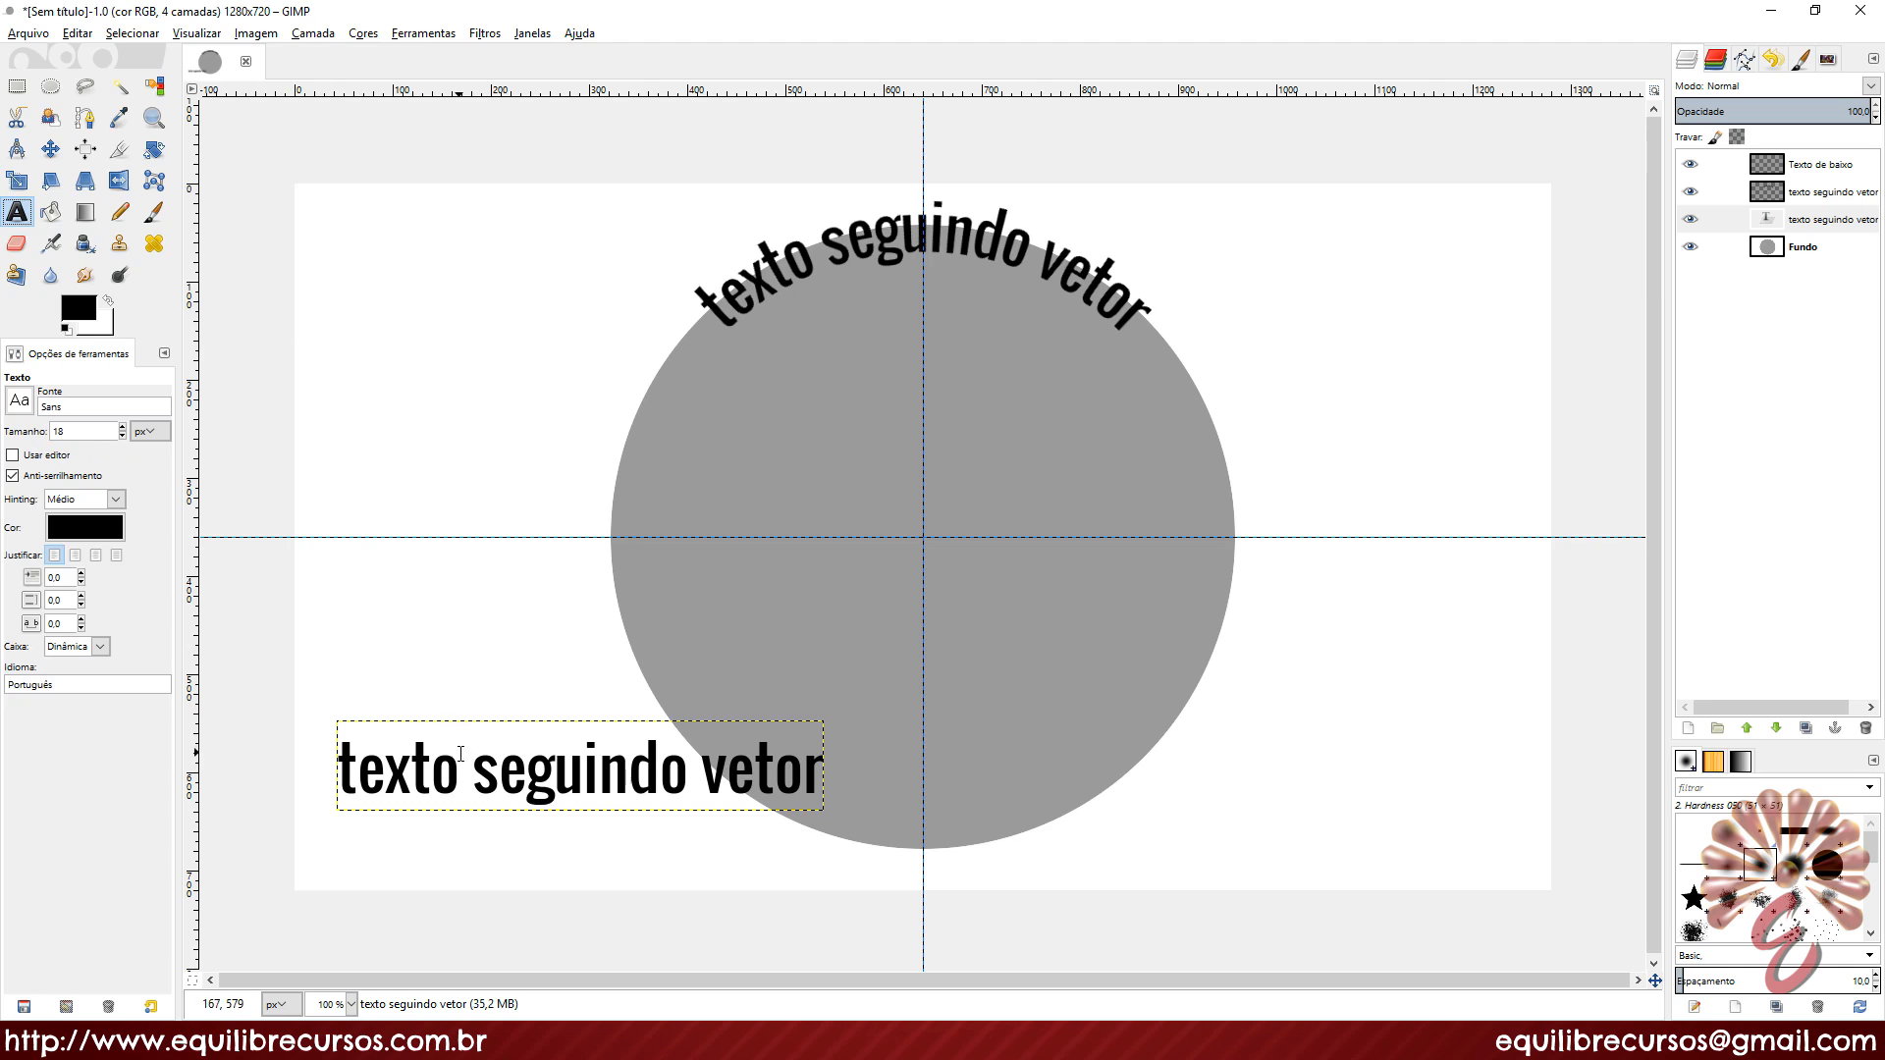
pyautogui.click(474, 764)
pyautogui.moveTo(474, 764); pyautogui.dragTo(825, 770)
pyautogui.write('DE')
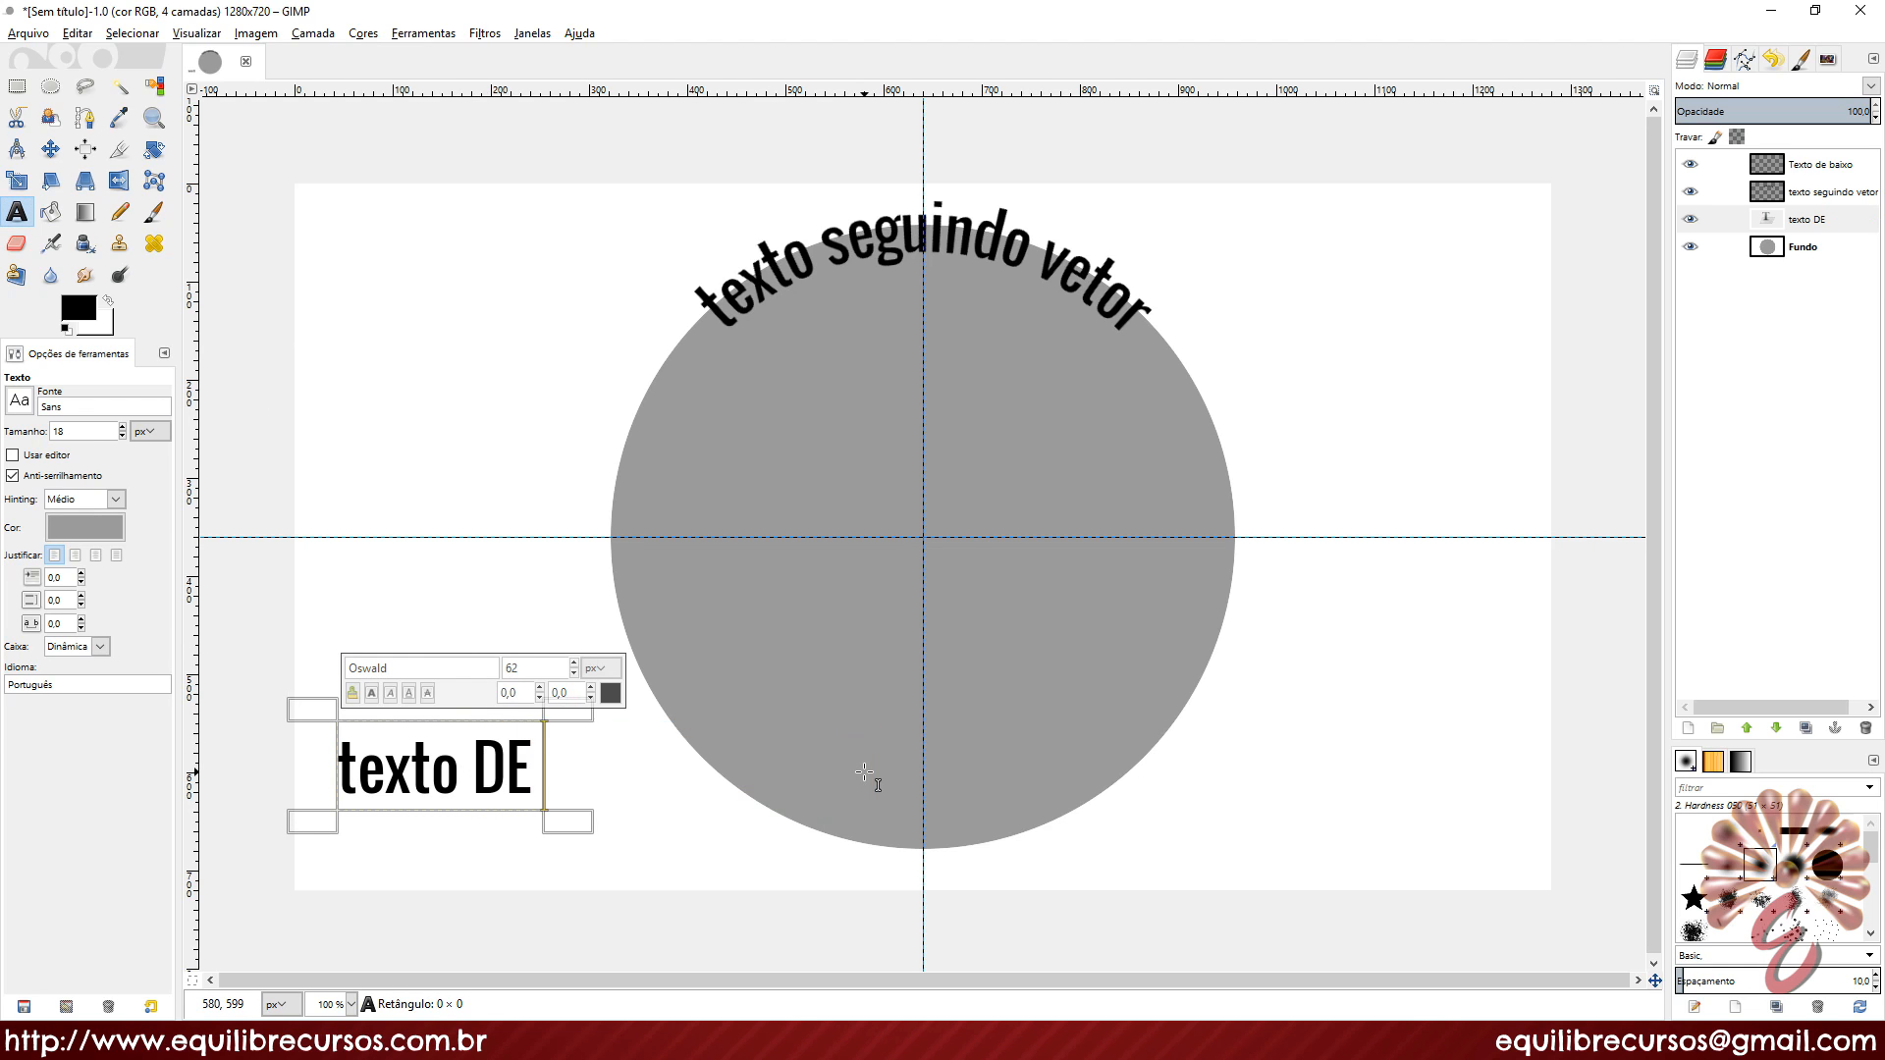
pyautogui.write(' BAIXO')
pyautogui.press('BackSpace')
pyautogui.press('BackSpace')
pyautogui.press('BackSpace')
pyautogui.press('BackSpace')
pyautogui.press('BackSpace')
pyautogui.press('BackSpace')
pyautogui.press('BackSpace')
pyautogui.press('BackSpace')
pyautogui.press('BackSpace')
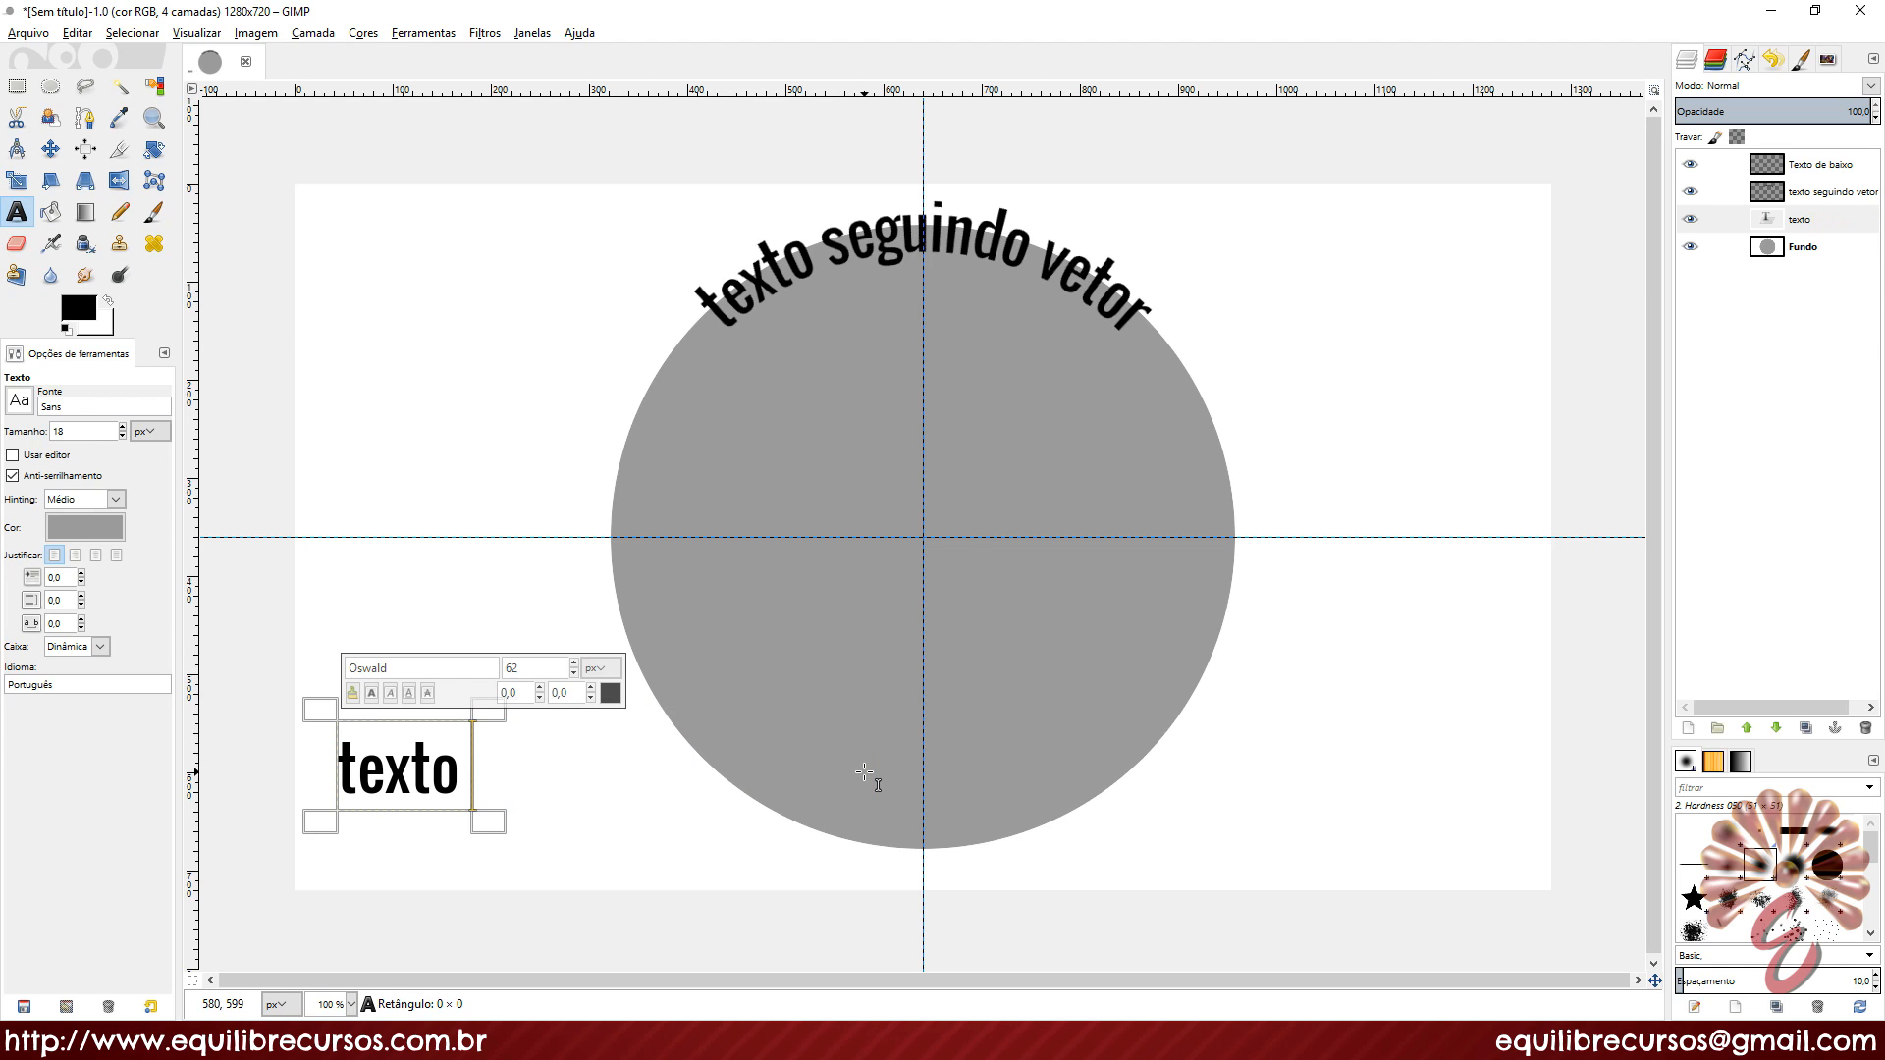
pyautogui.write('de baixo')
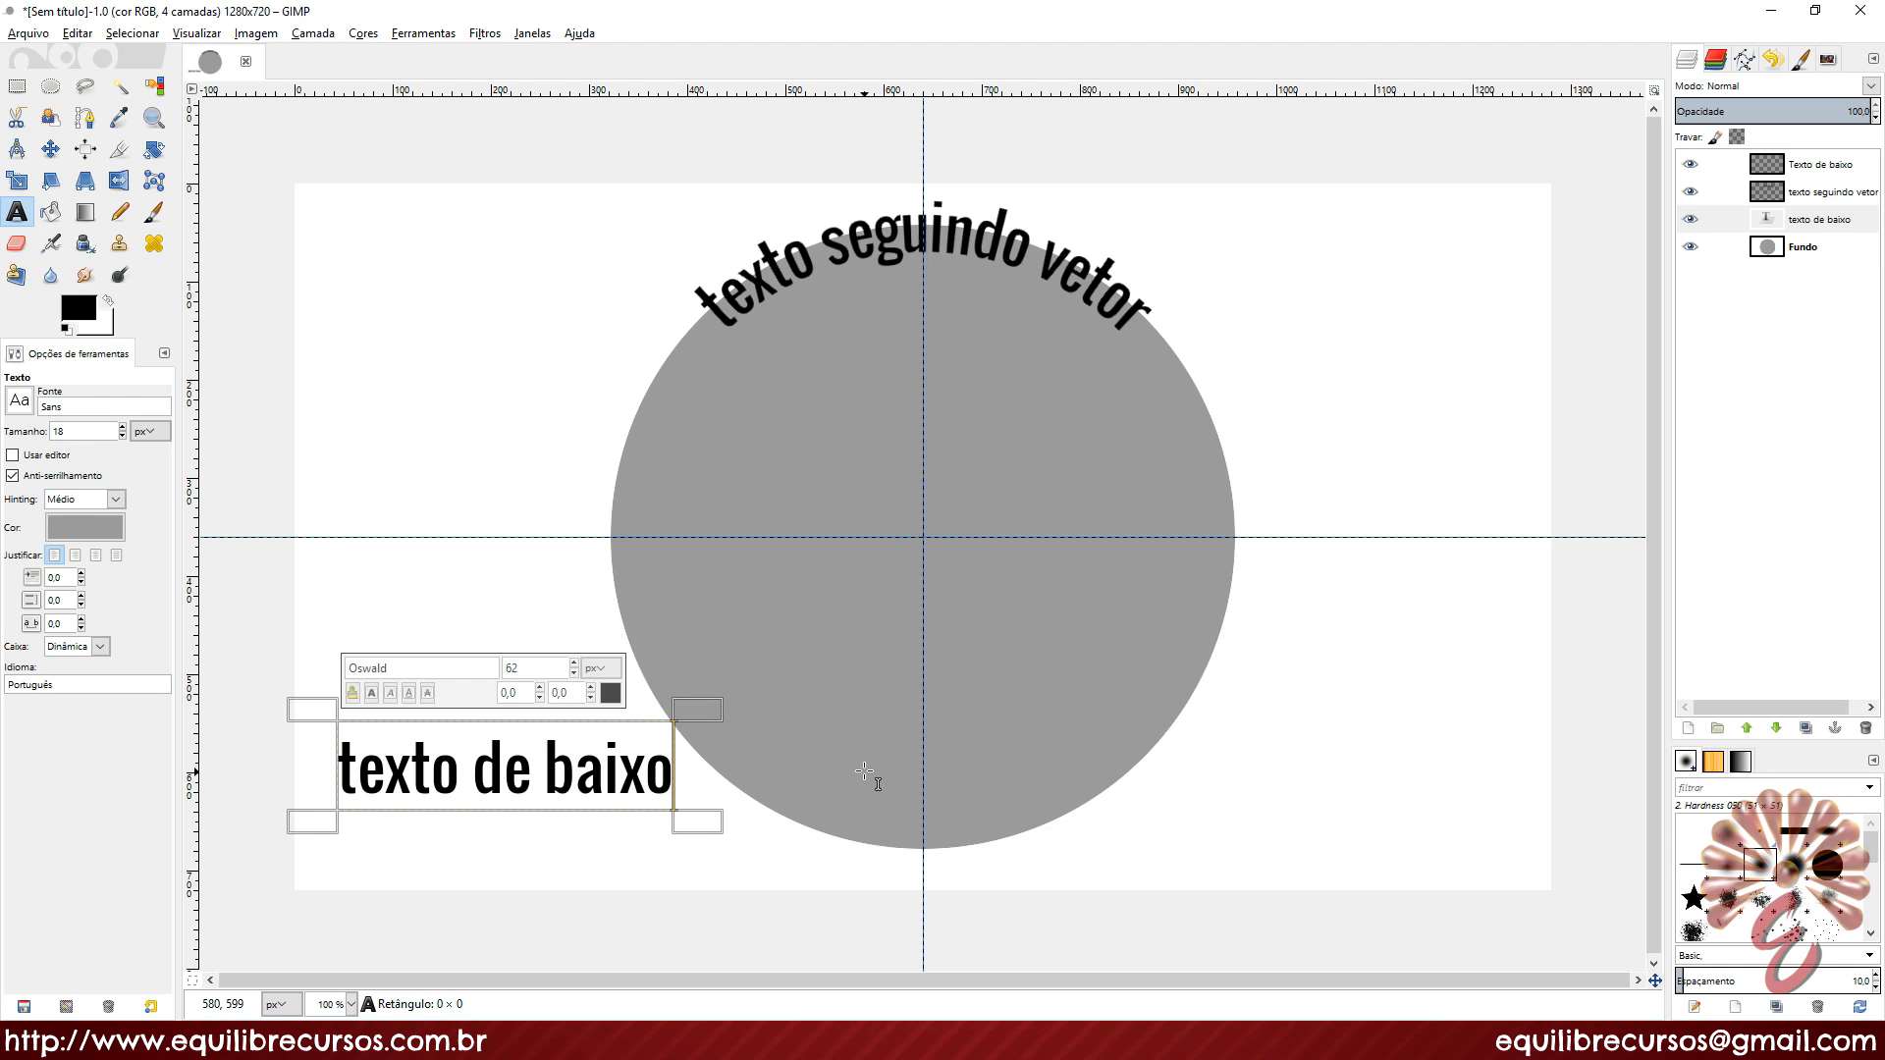
# Step: Bend the "texto de baixo" text layer along the flipped circle path with Text along Path
pyautogui.click(50, 148)
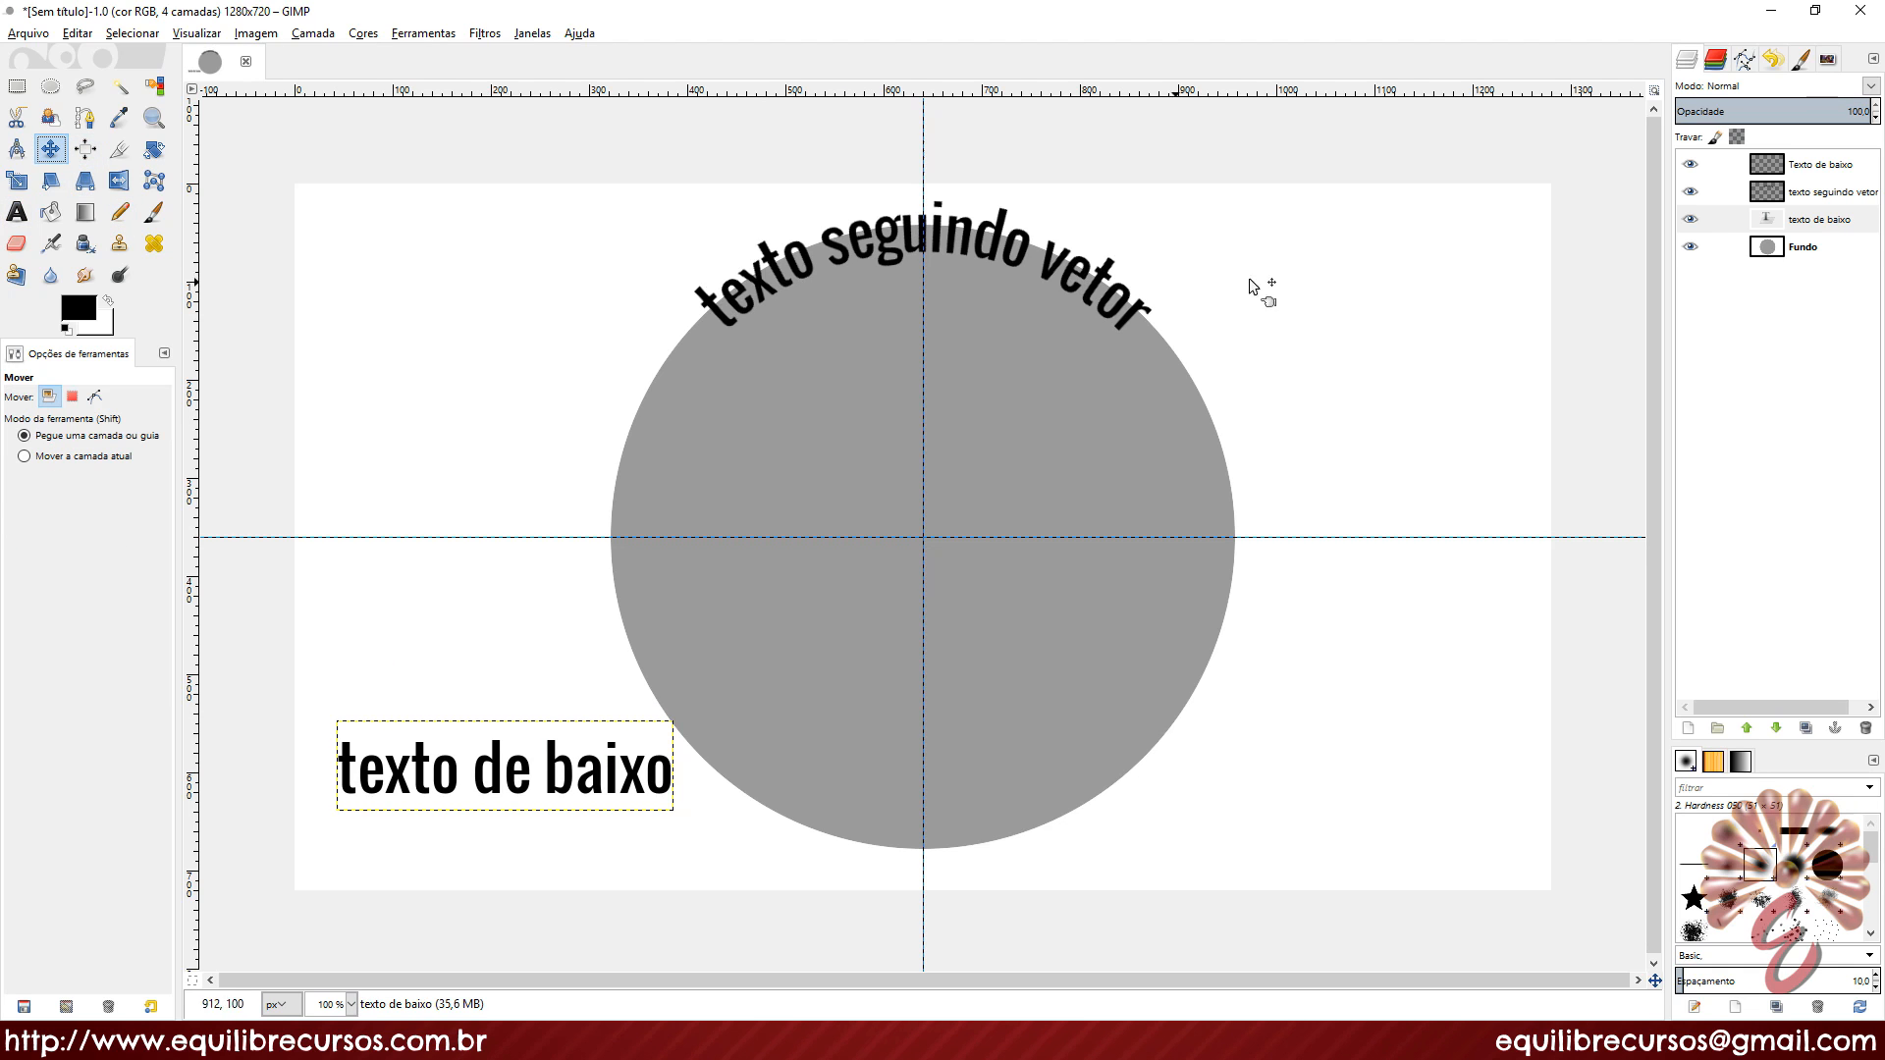
pyautogui.click(1828, 222)
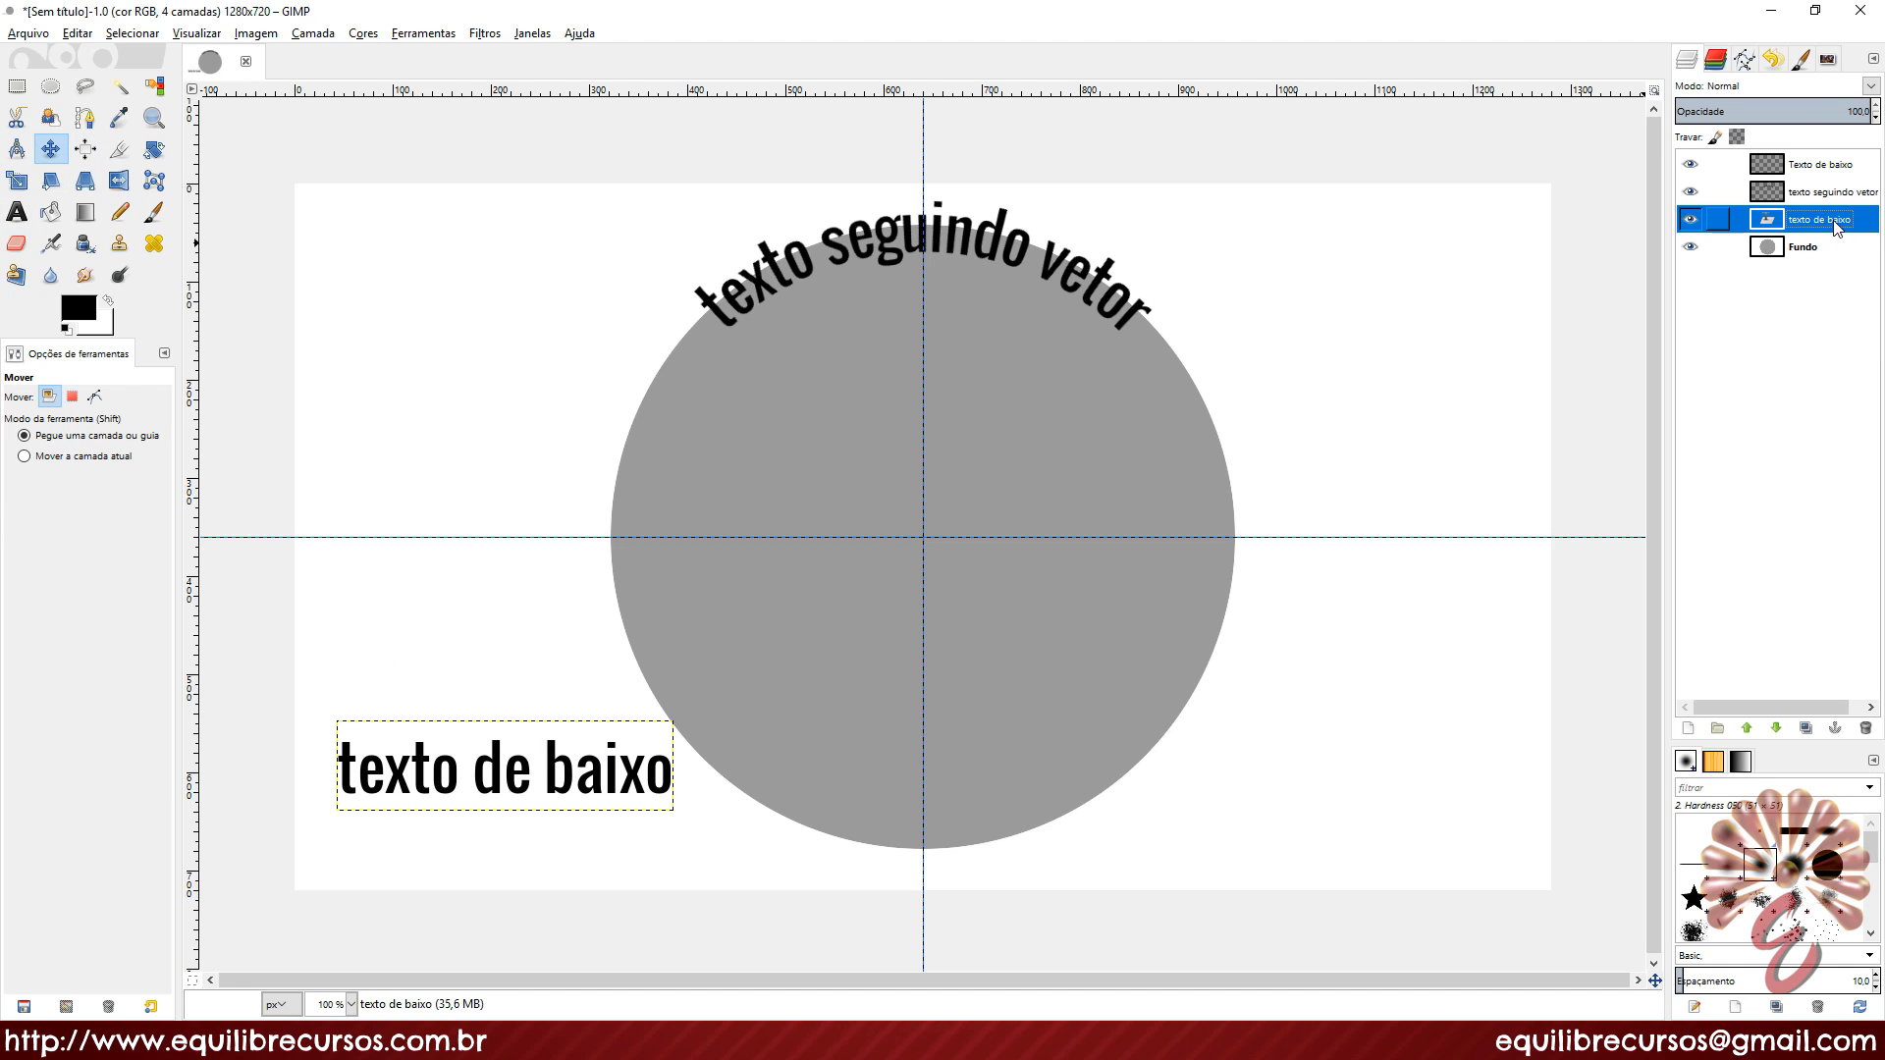
pyautogui.rightClick(1834, 223)
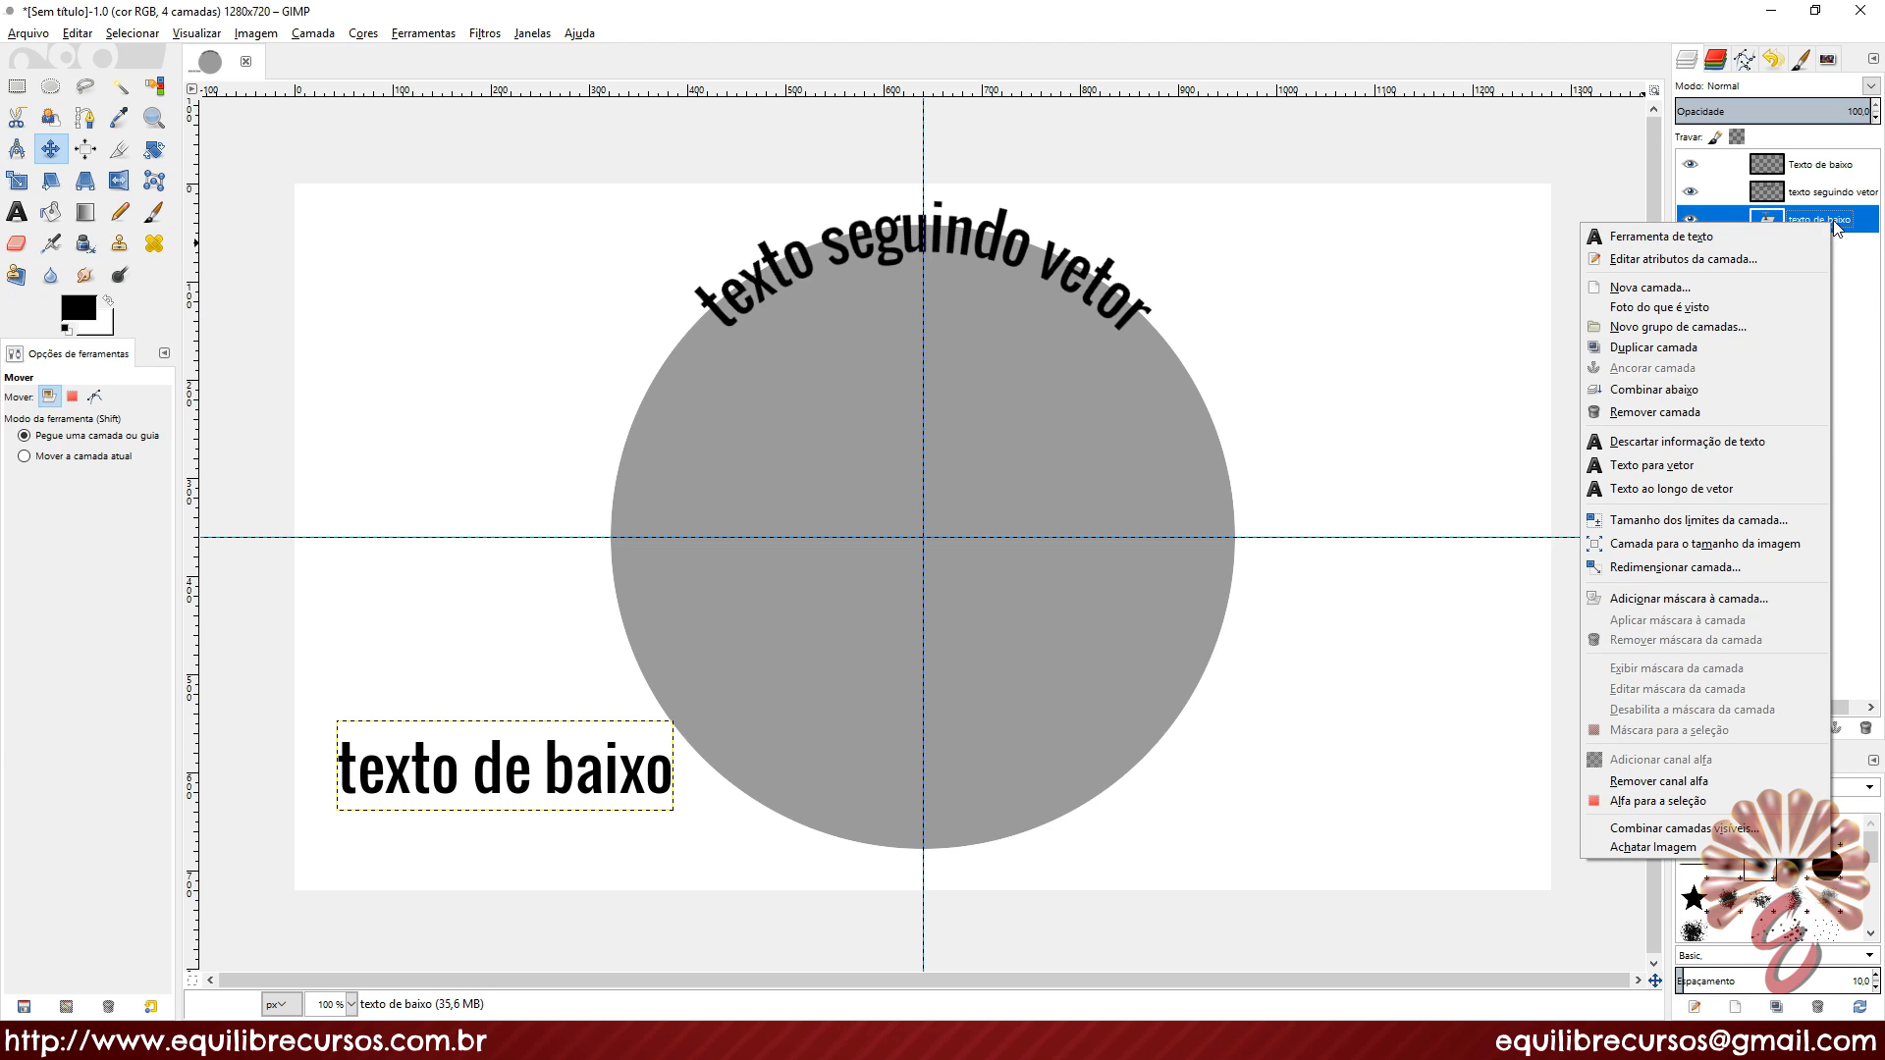
pyautogui.click(1680, 498)
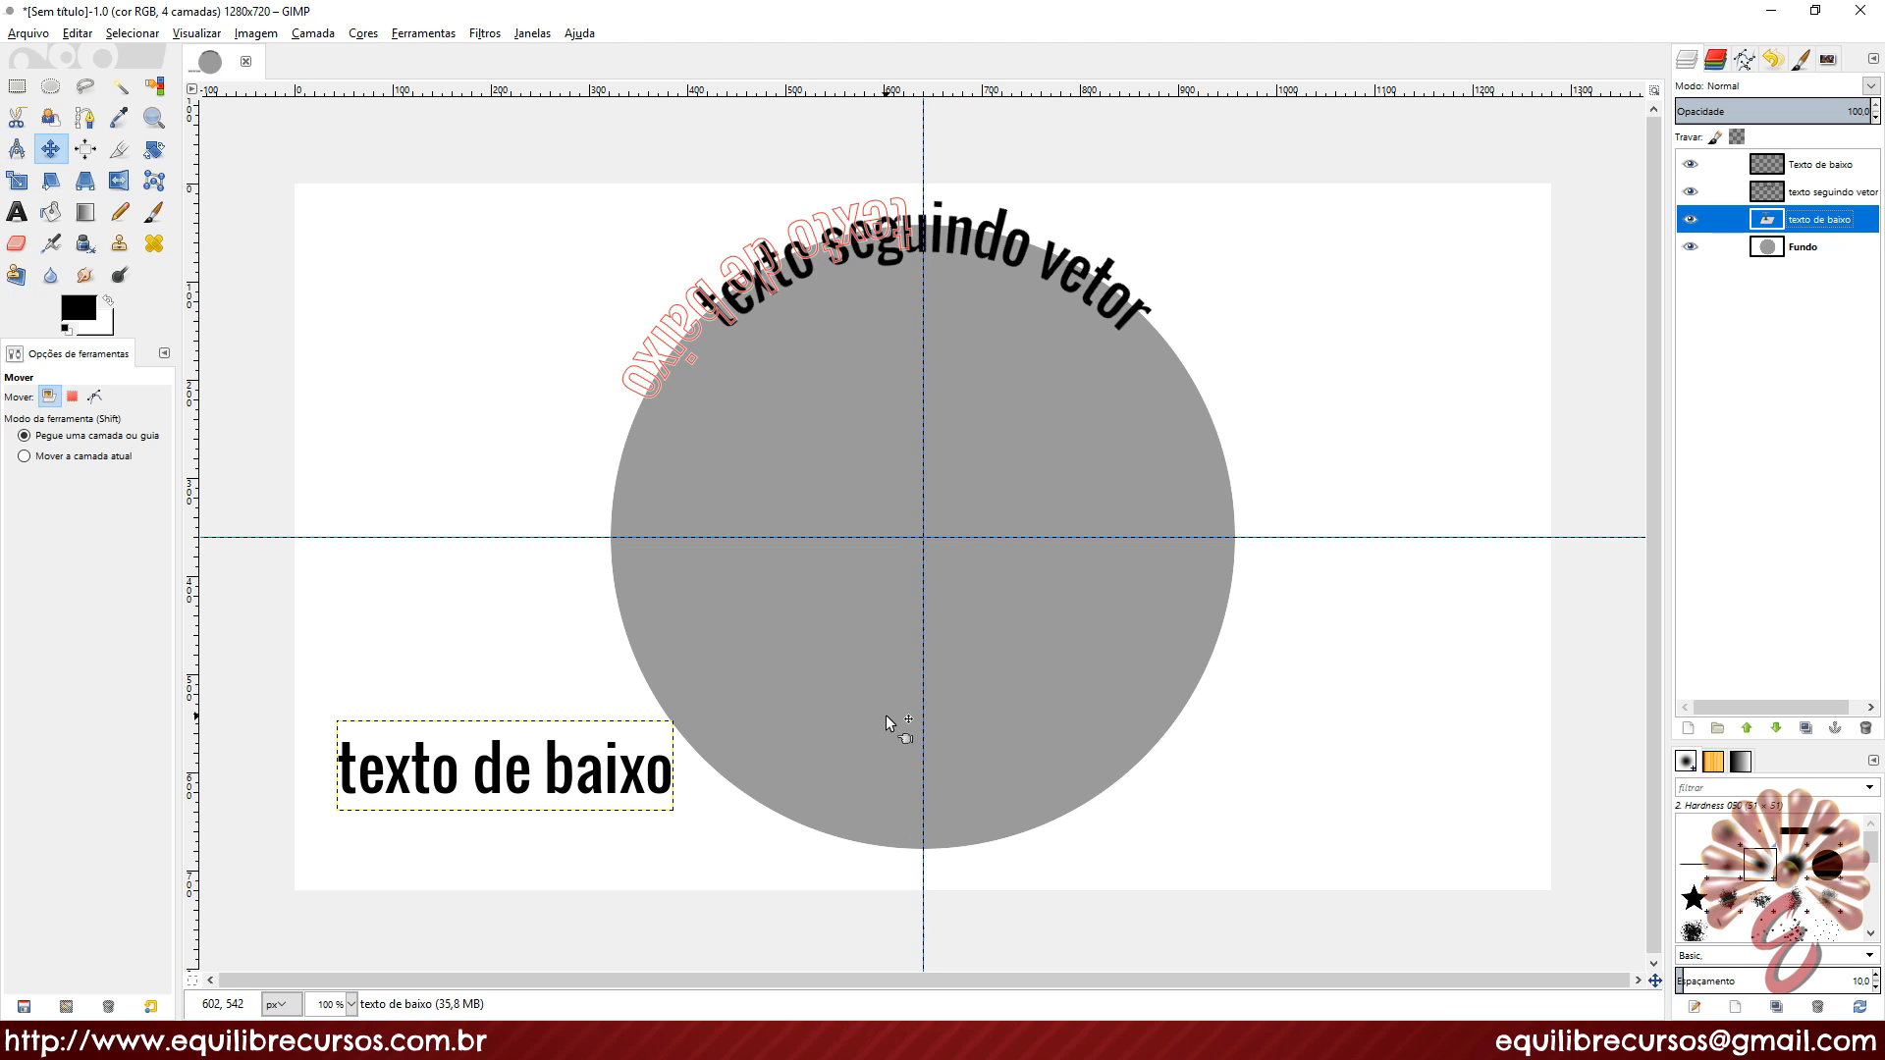
# Step: Convert the new curved text path "Vetor #1" to a selection
pyautogui.click(1745, 61)
pyautogui.click(1718, 141)
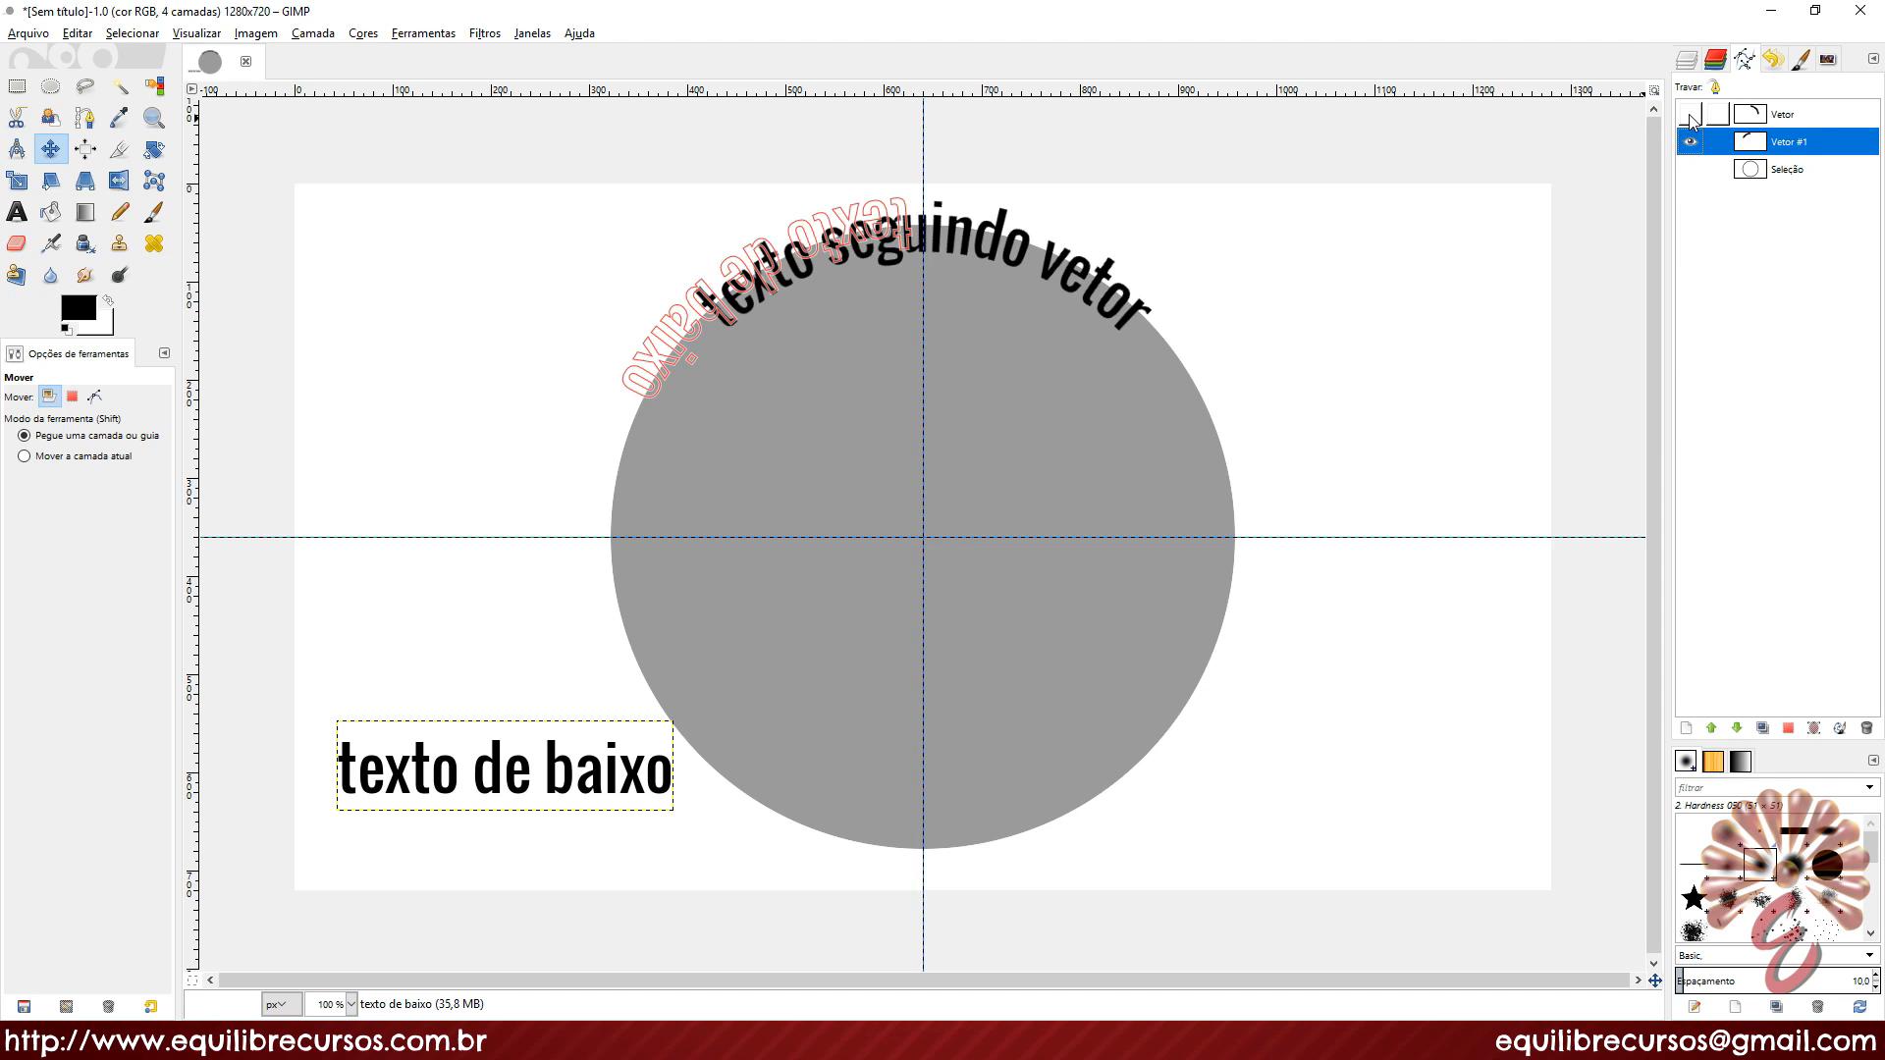
pyautogui.click(1690, 116)
pyautogui.click(1690, 116)
pyautogui.rightClick(1805, 145)
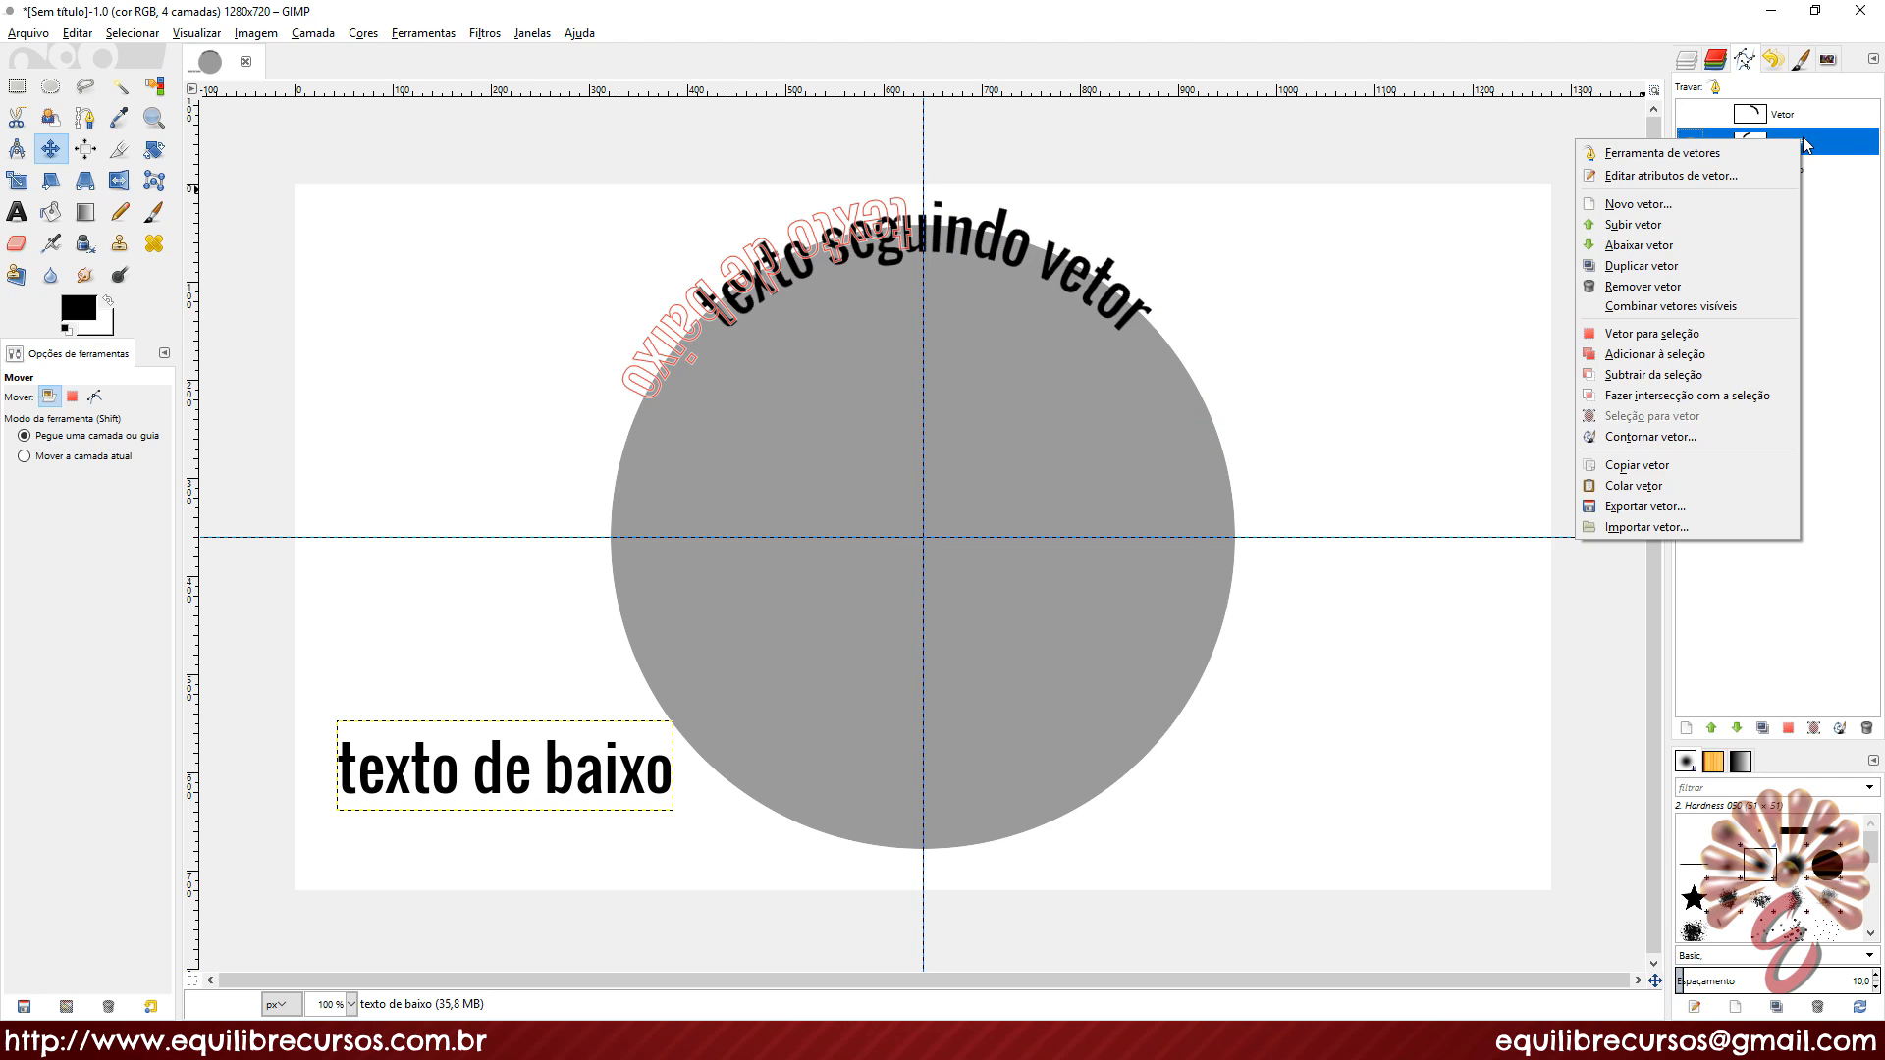
pyautogui.click(1675, 336)
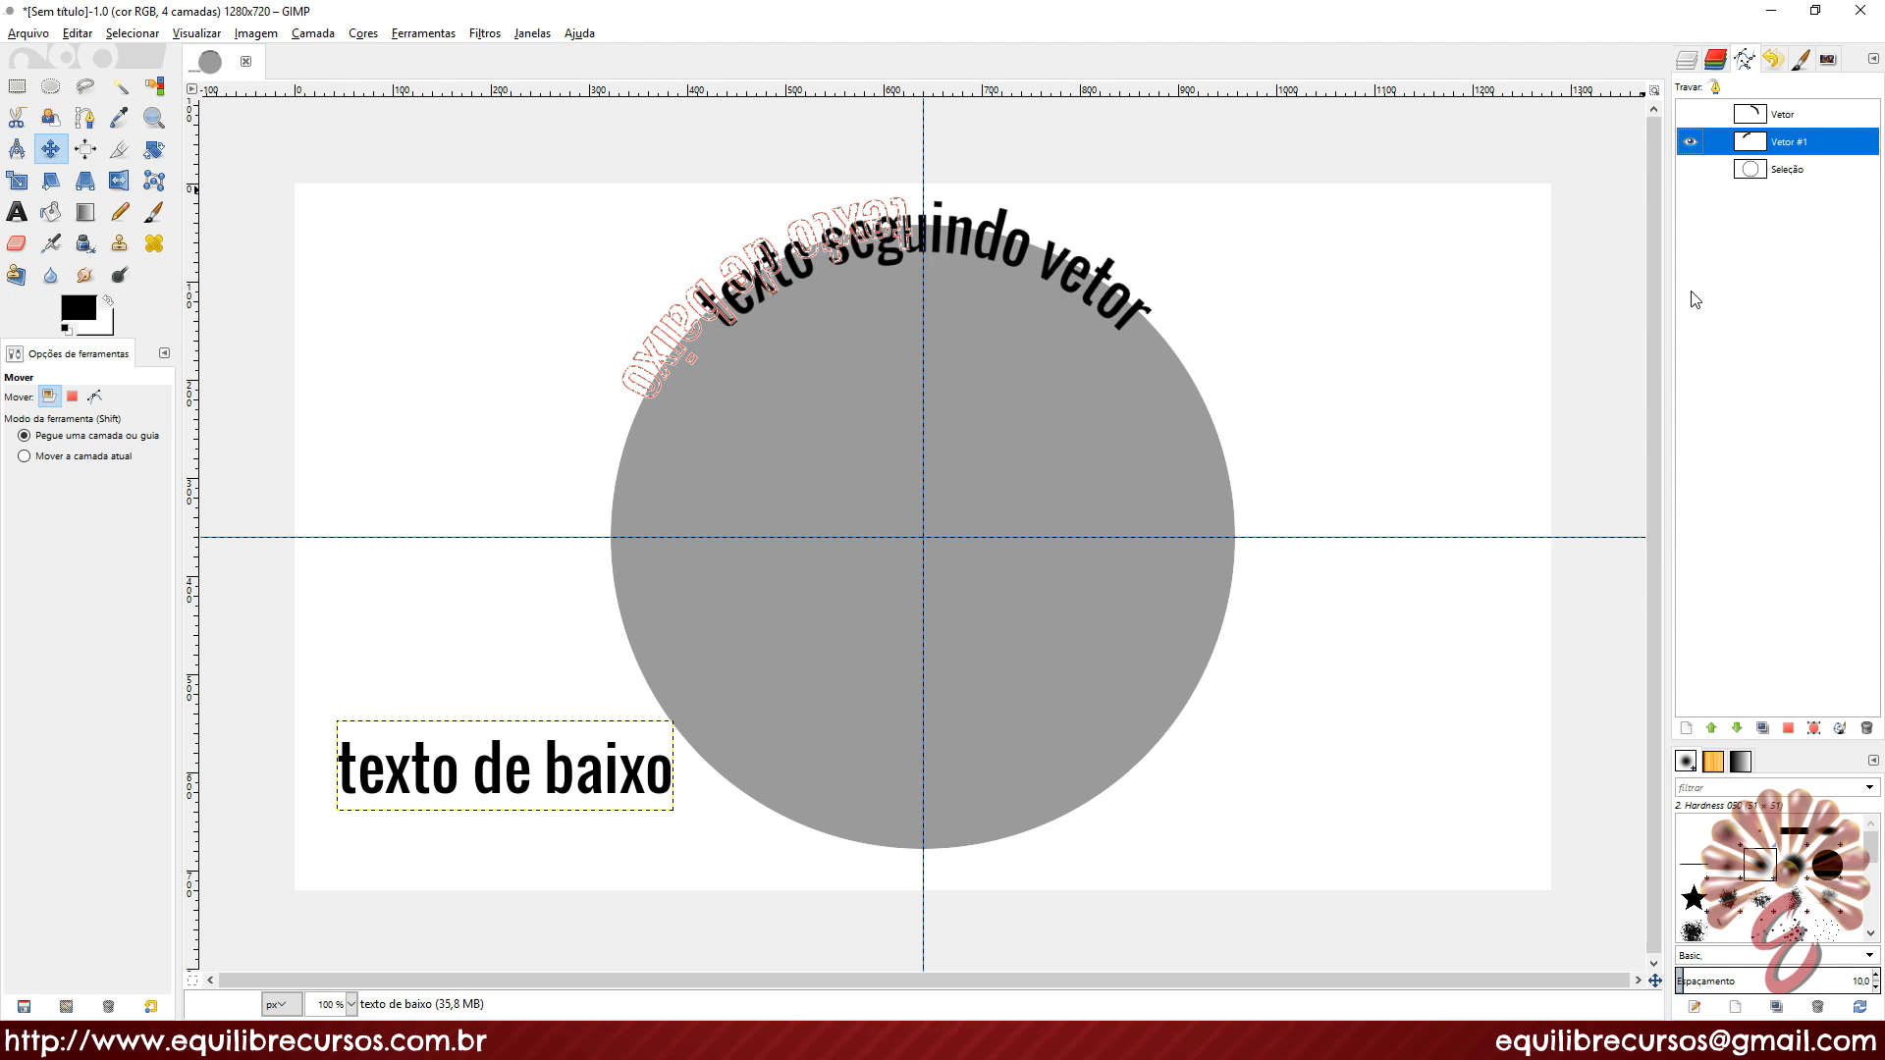
# Step: Fill the curved text selection with black on the "Texto de baixo" layer
pyautogui.click(1686, 63)
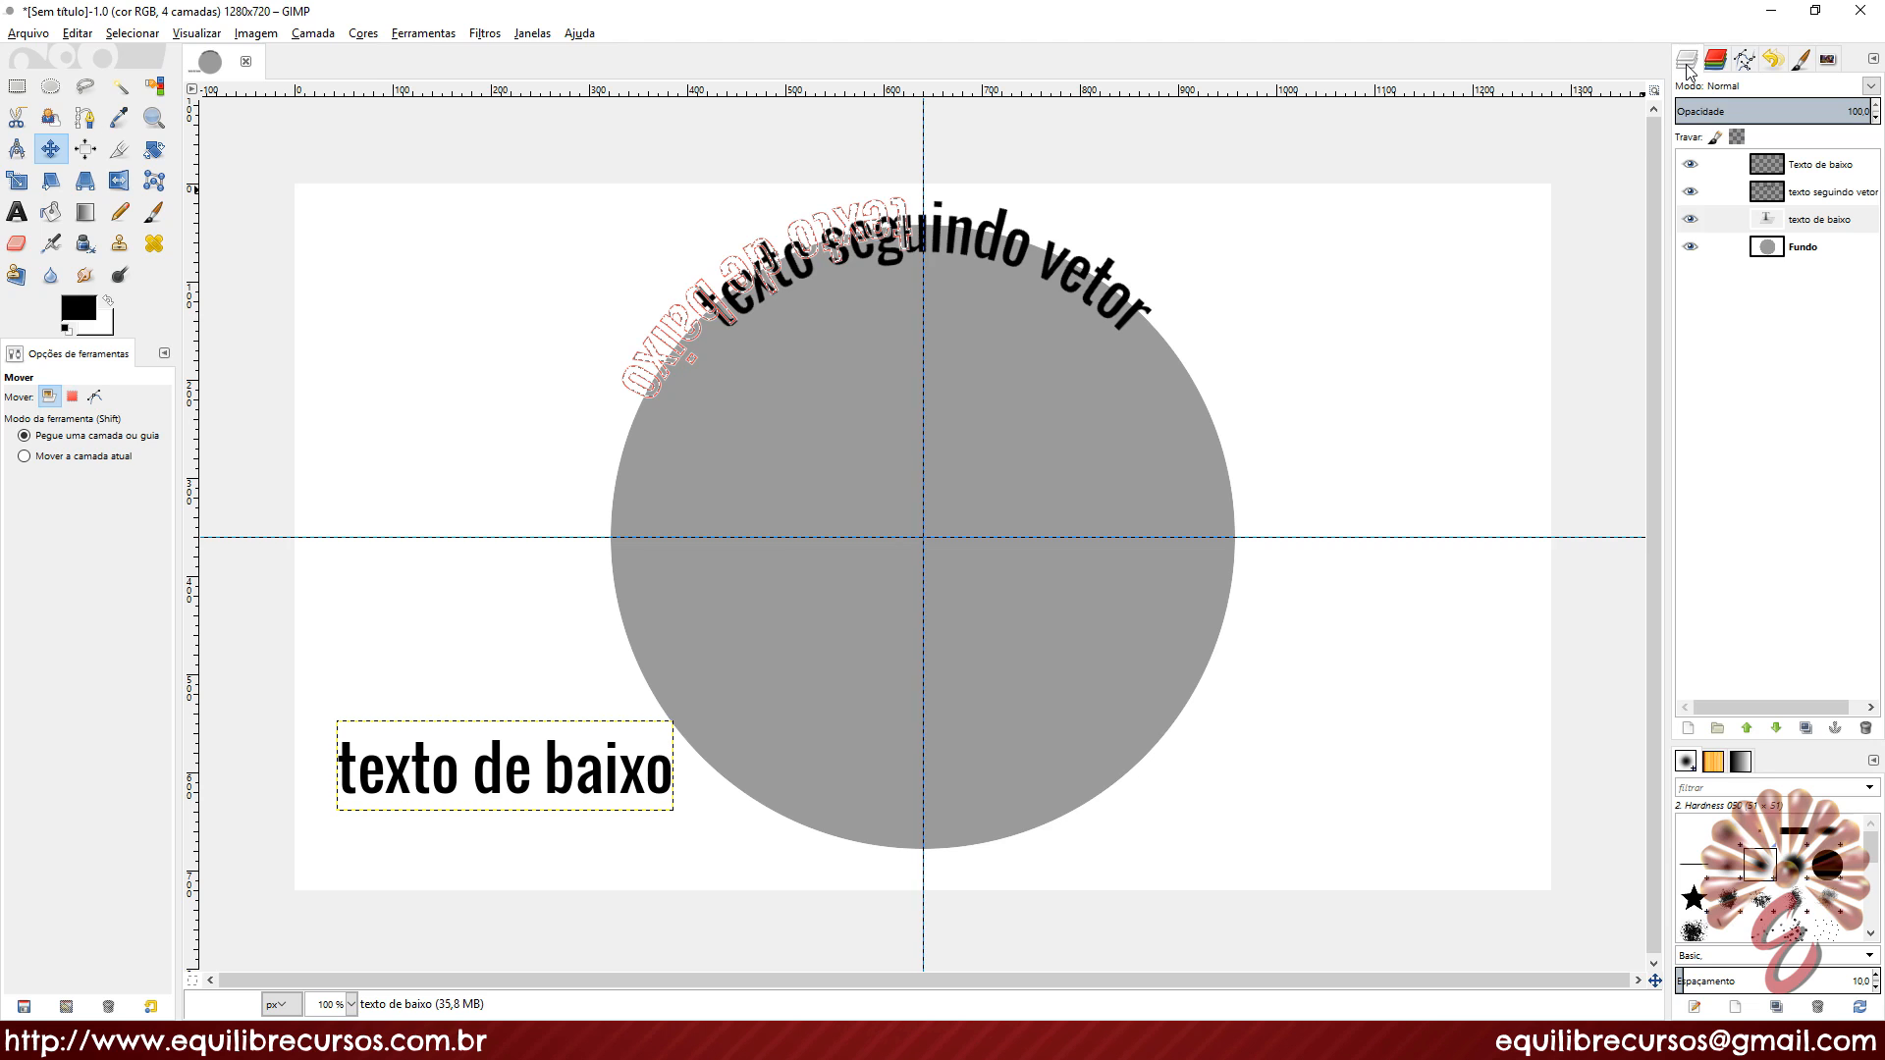
pyautogui.click(1821, 167)
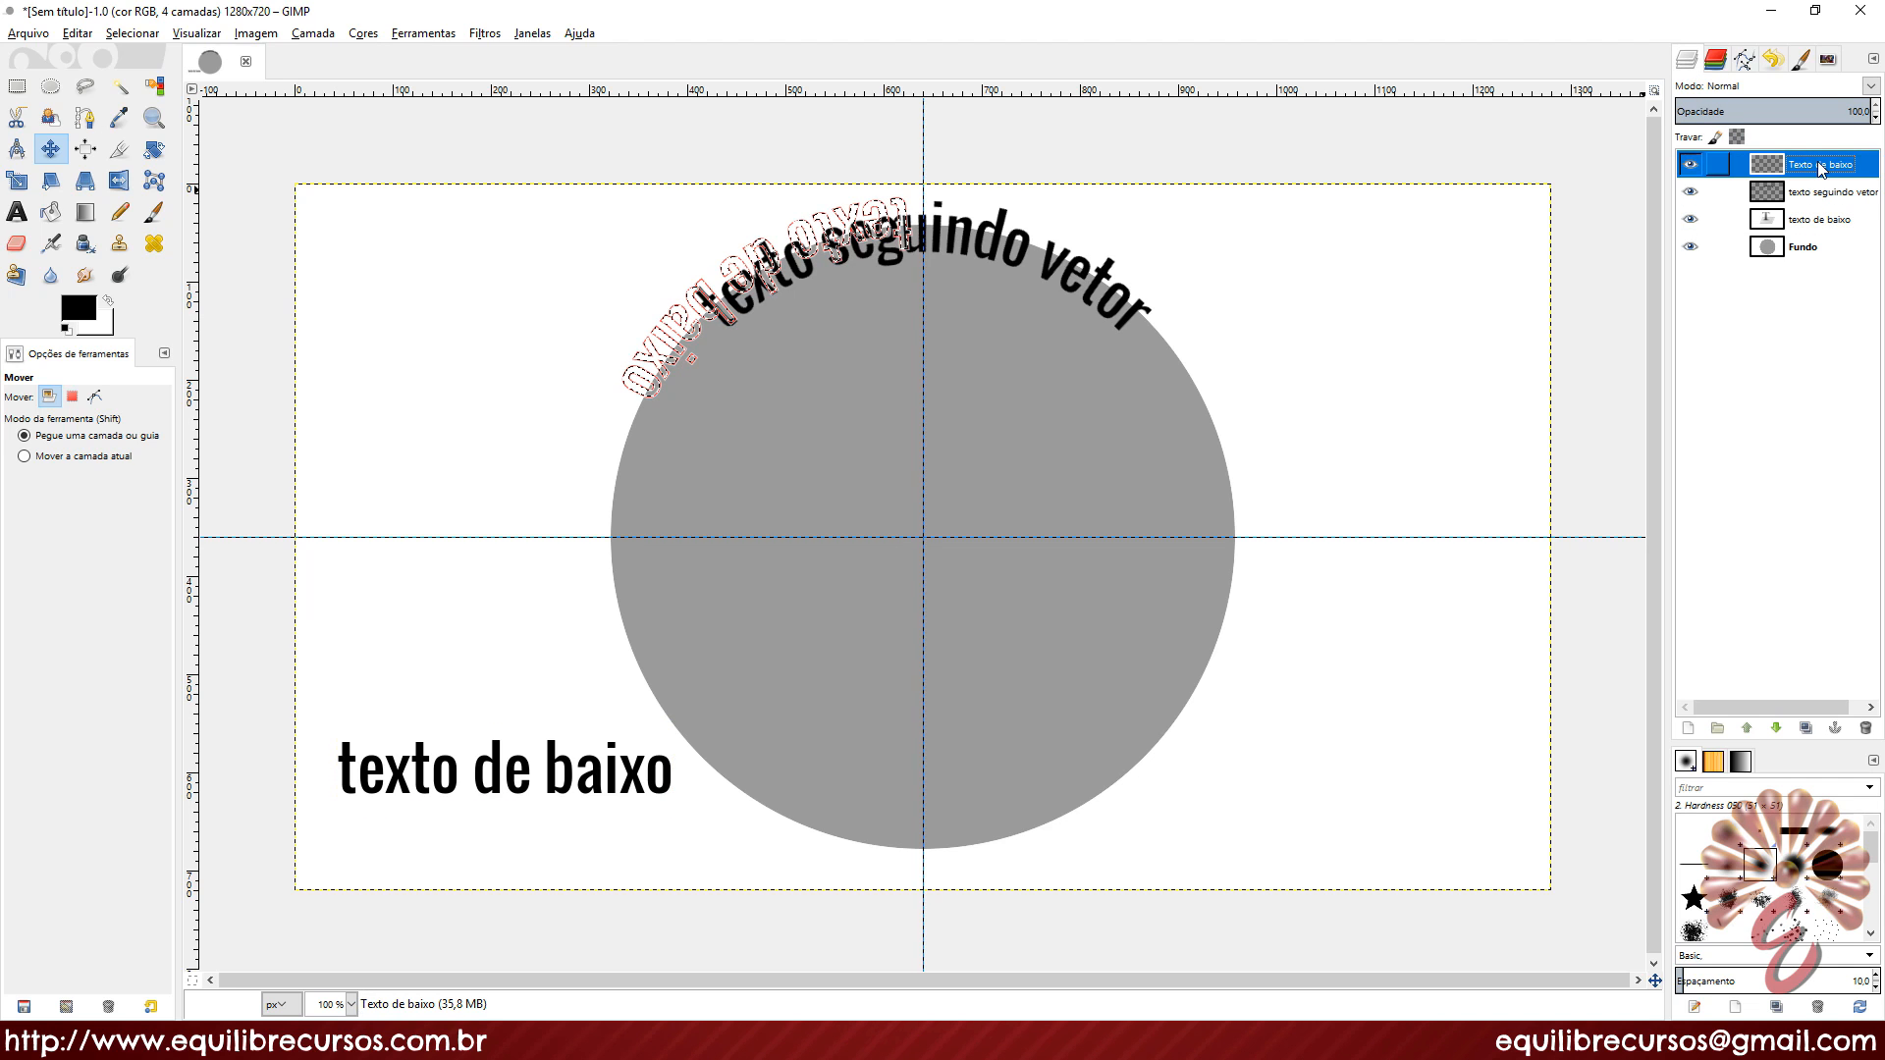
pyautogui.click(52, 213)
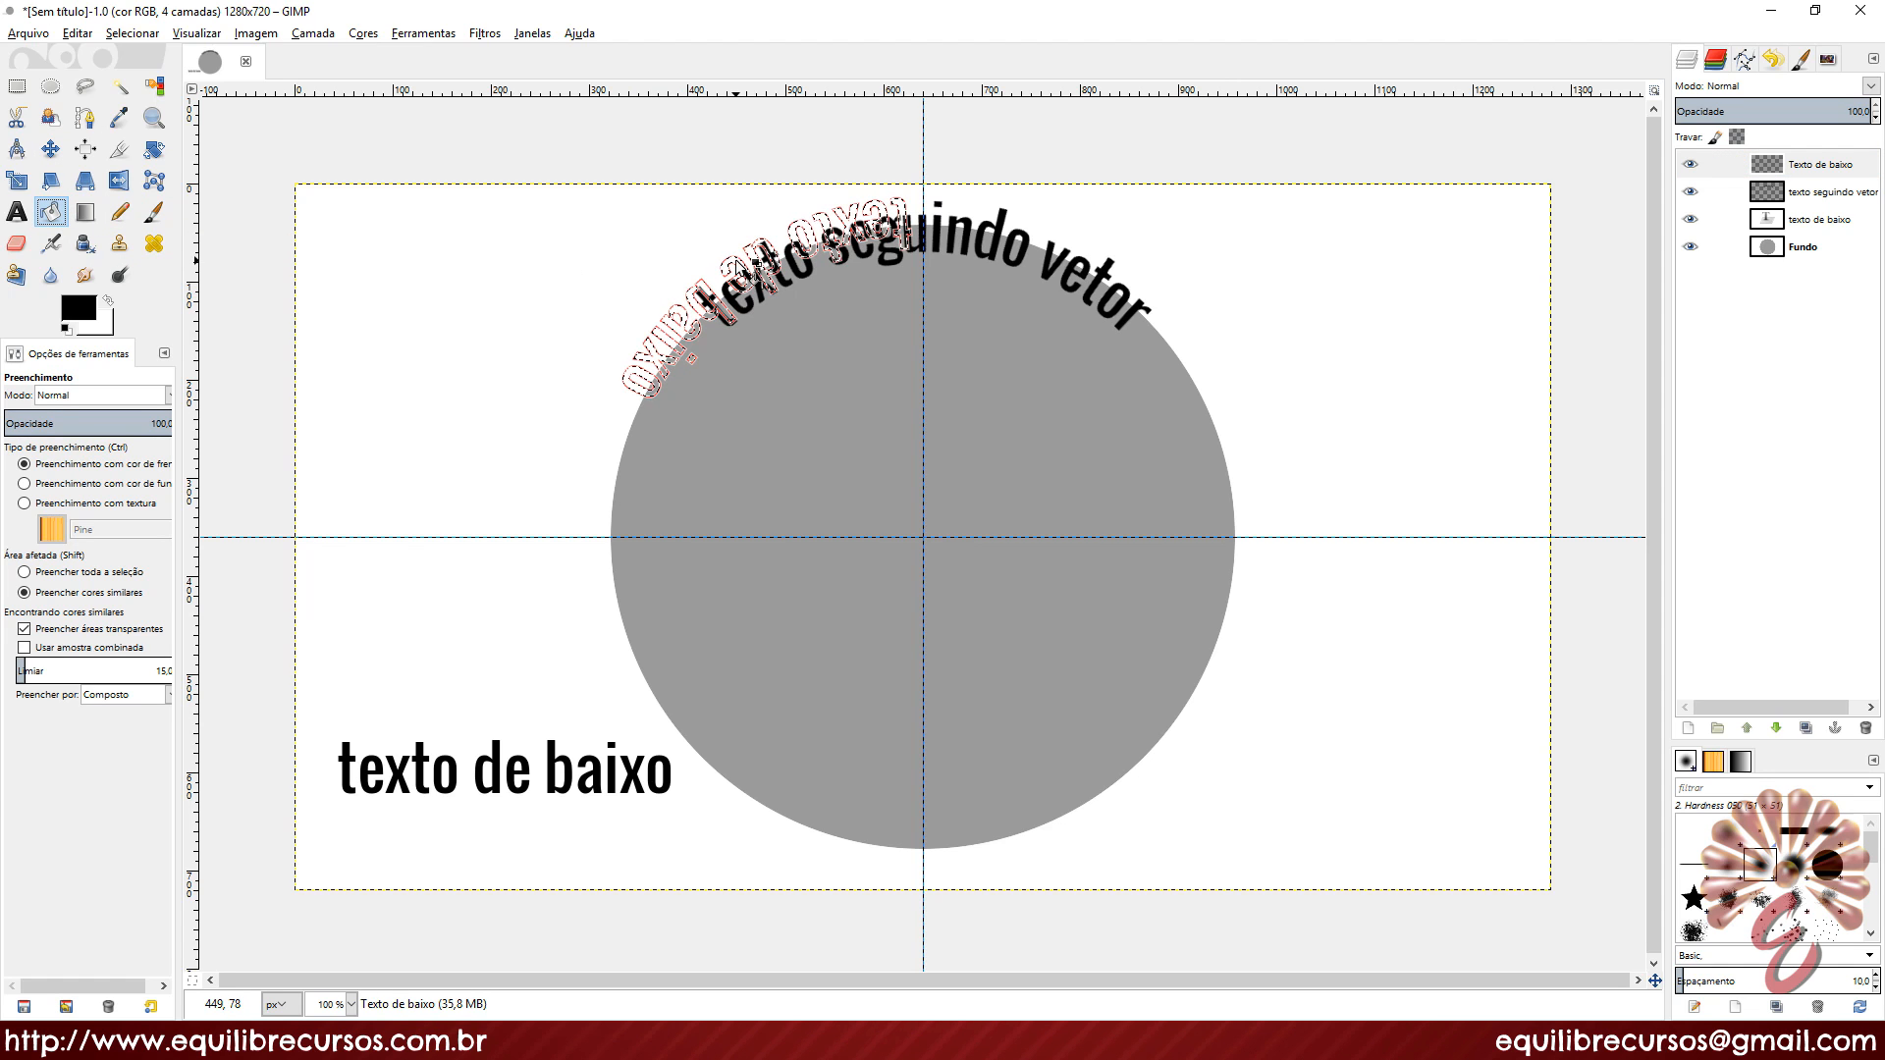
pyautogui.click(736, 261)
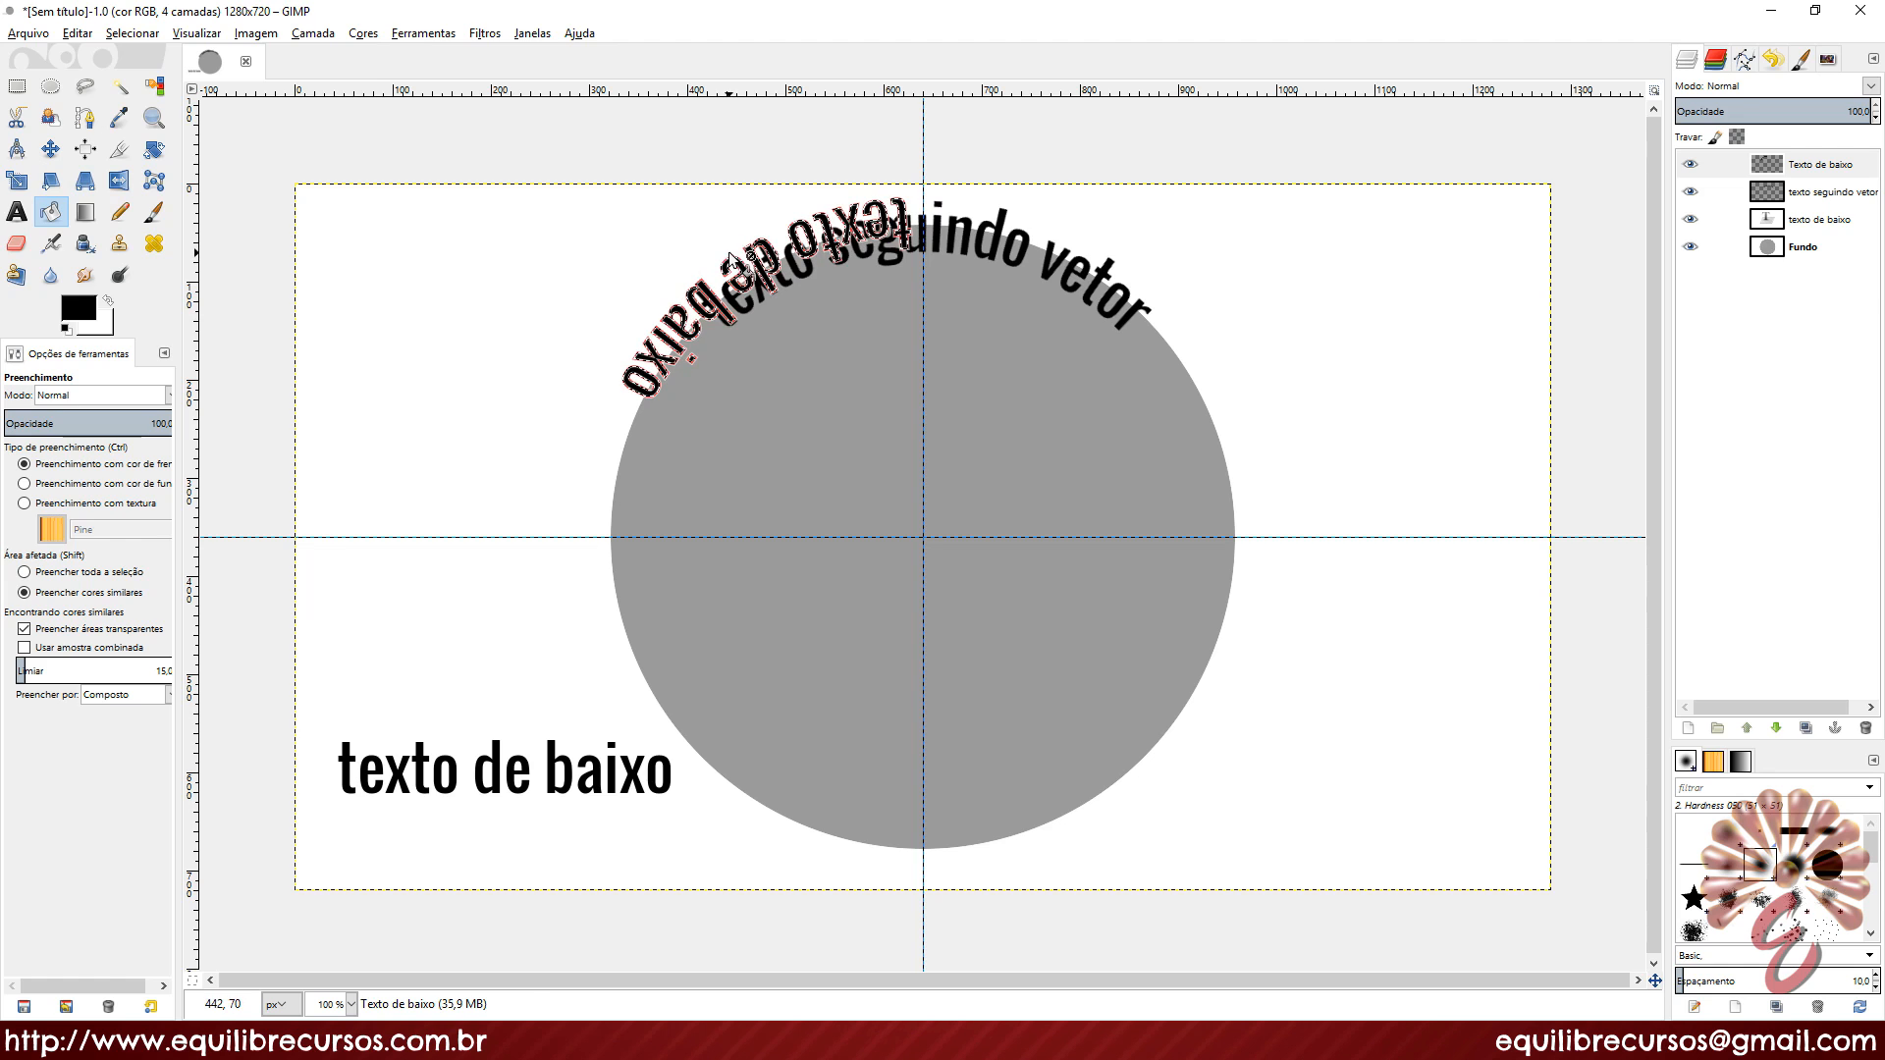
# Step: Hide the path "Vetor #1" and clear the selection
pyautogui.click(1744, 59)
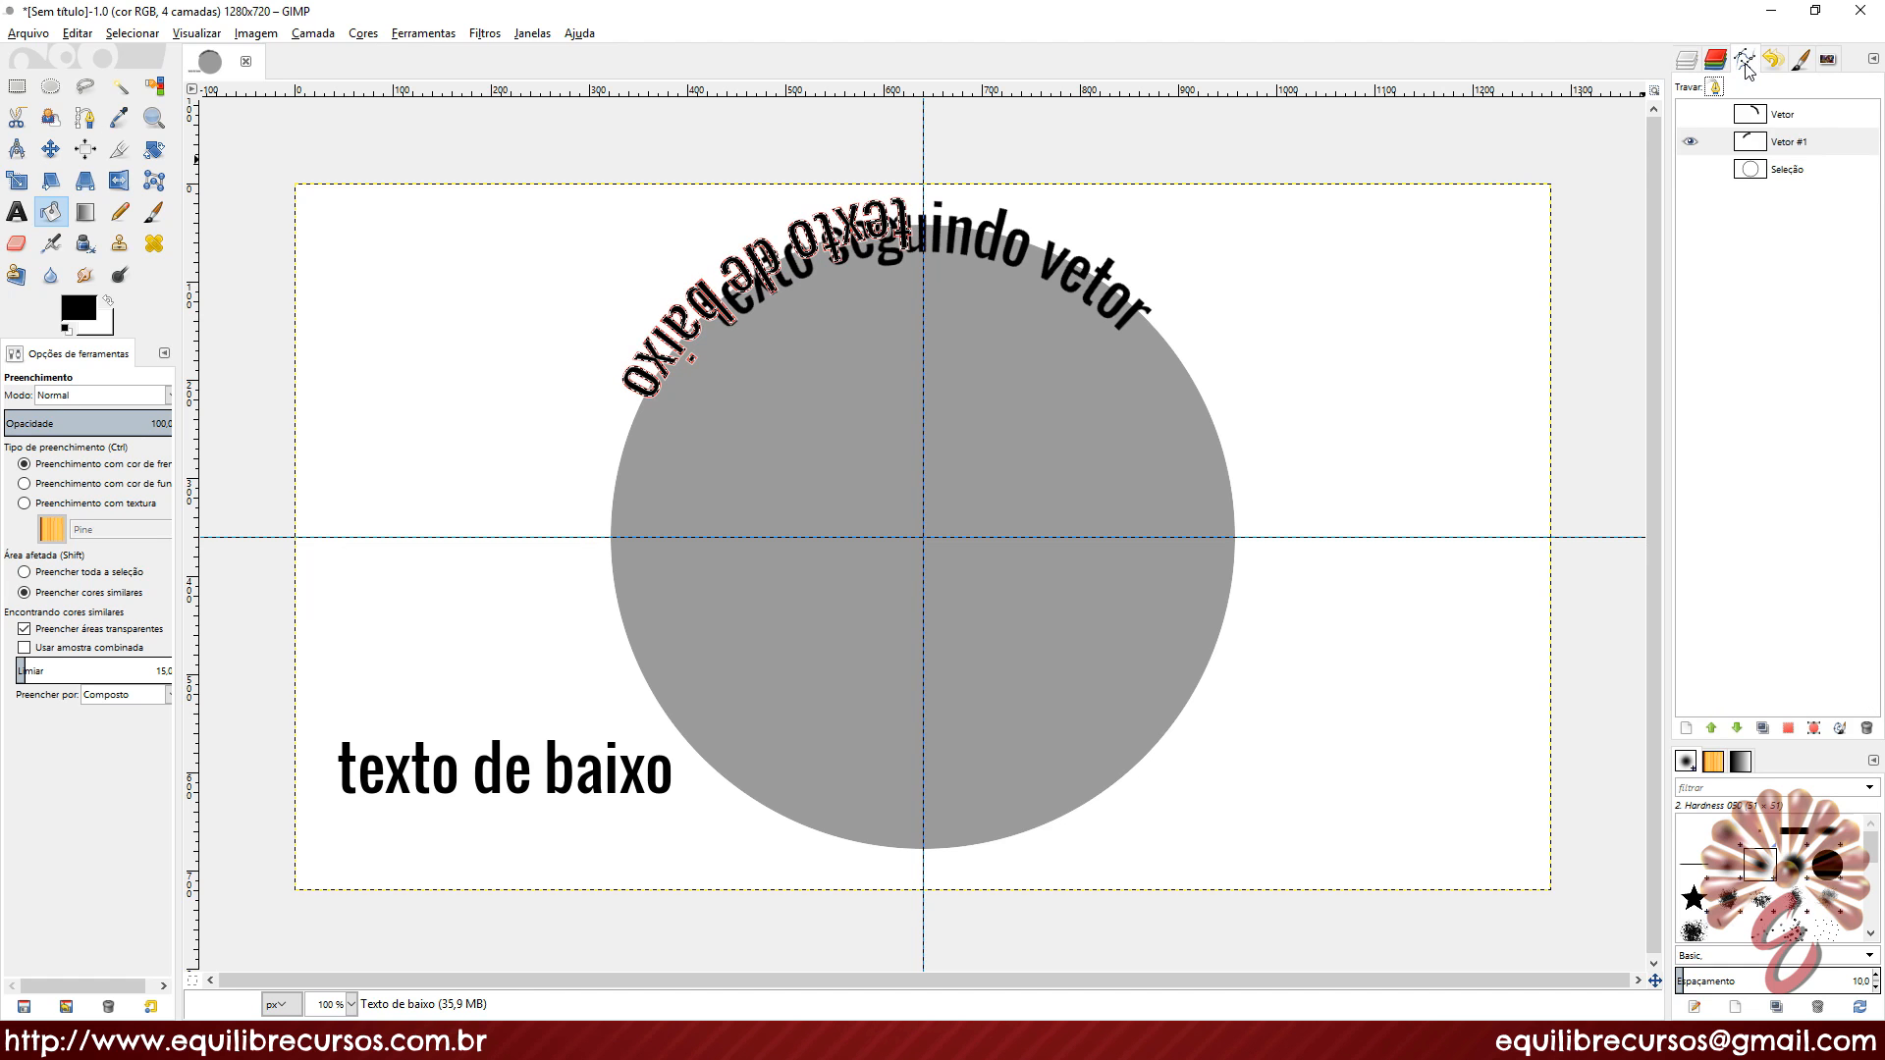
pyautogui.click(1691, 143)
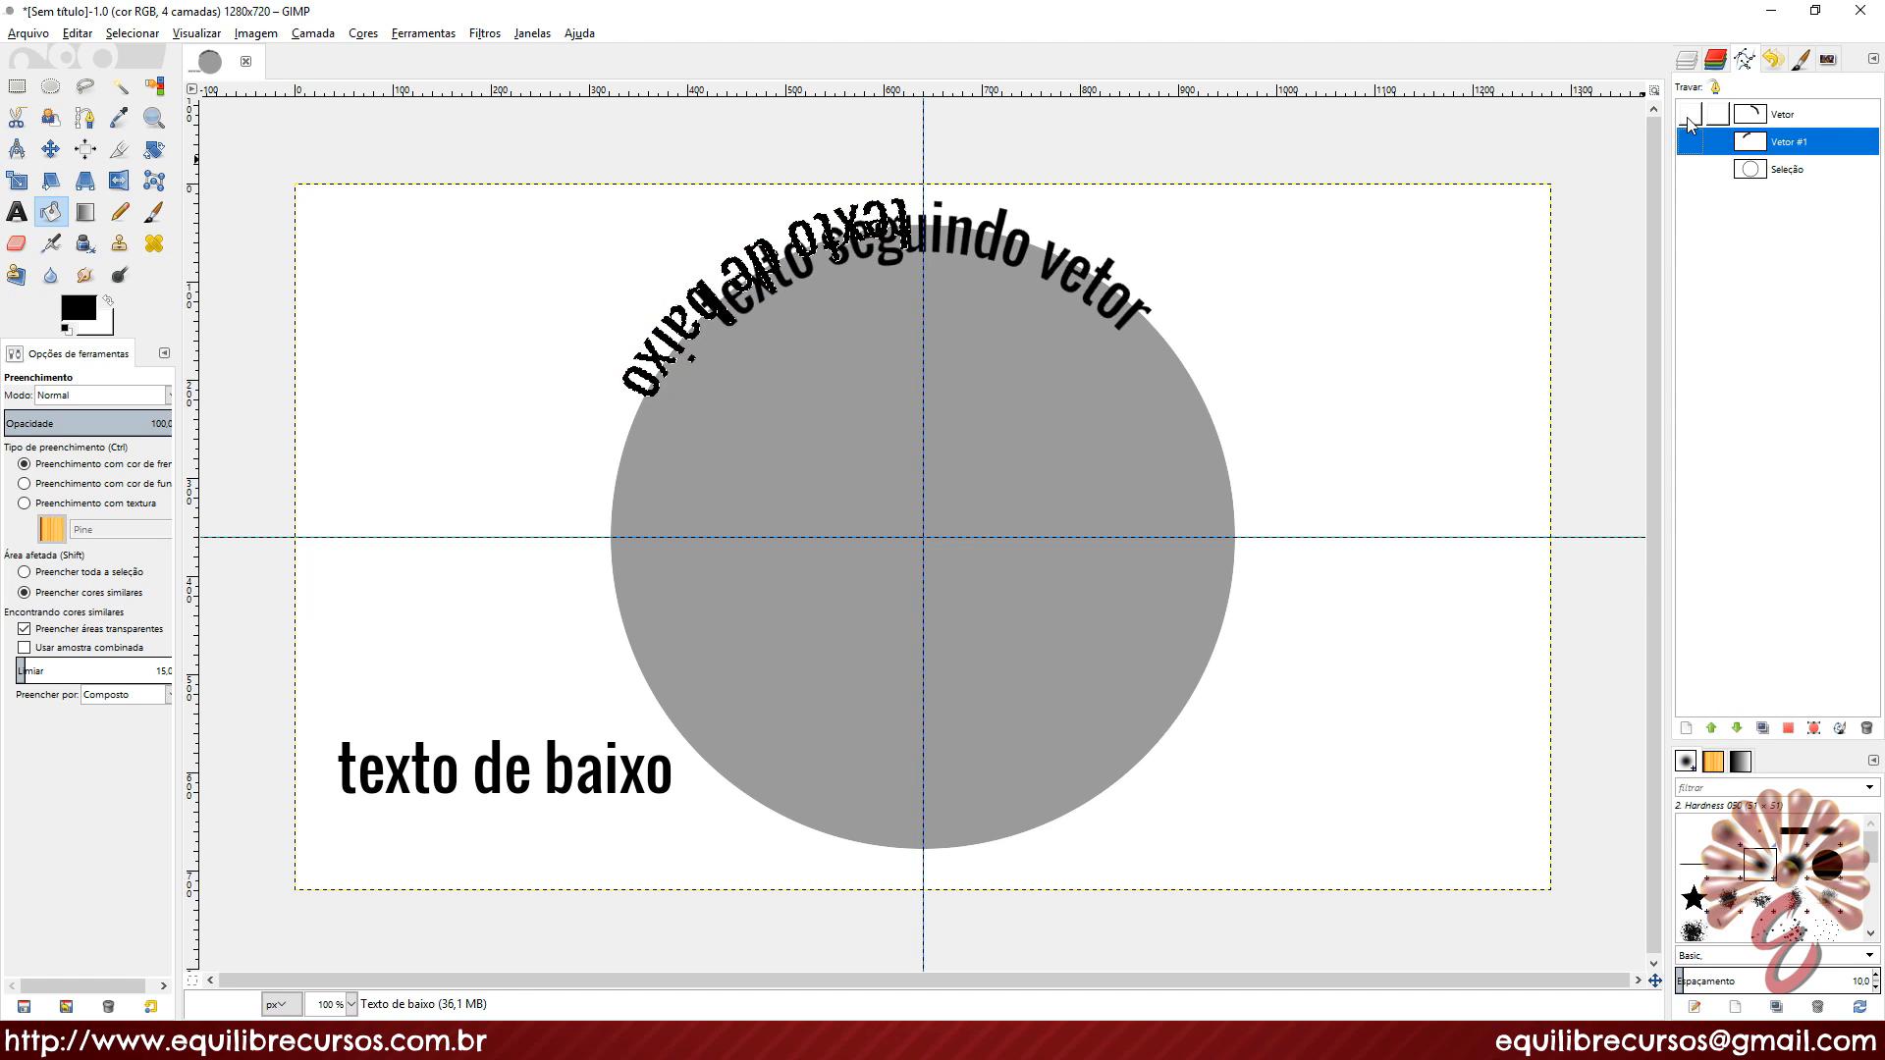
pyautogui.click(1686, 63)
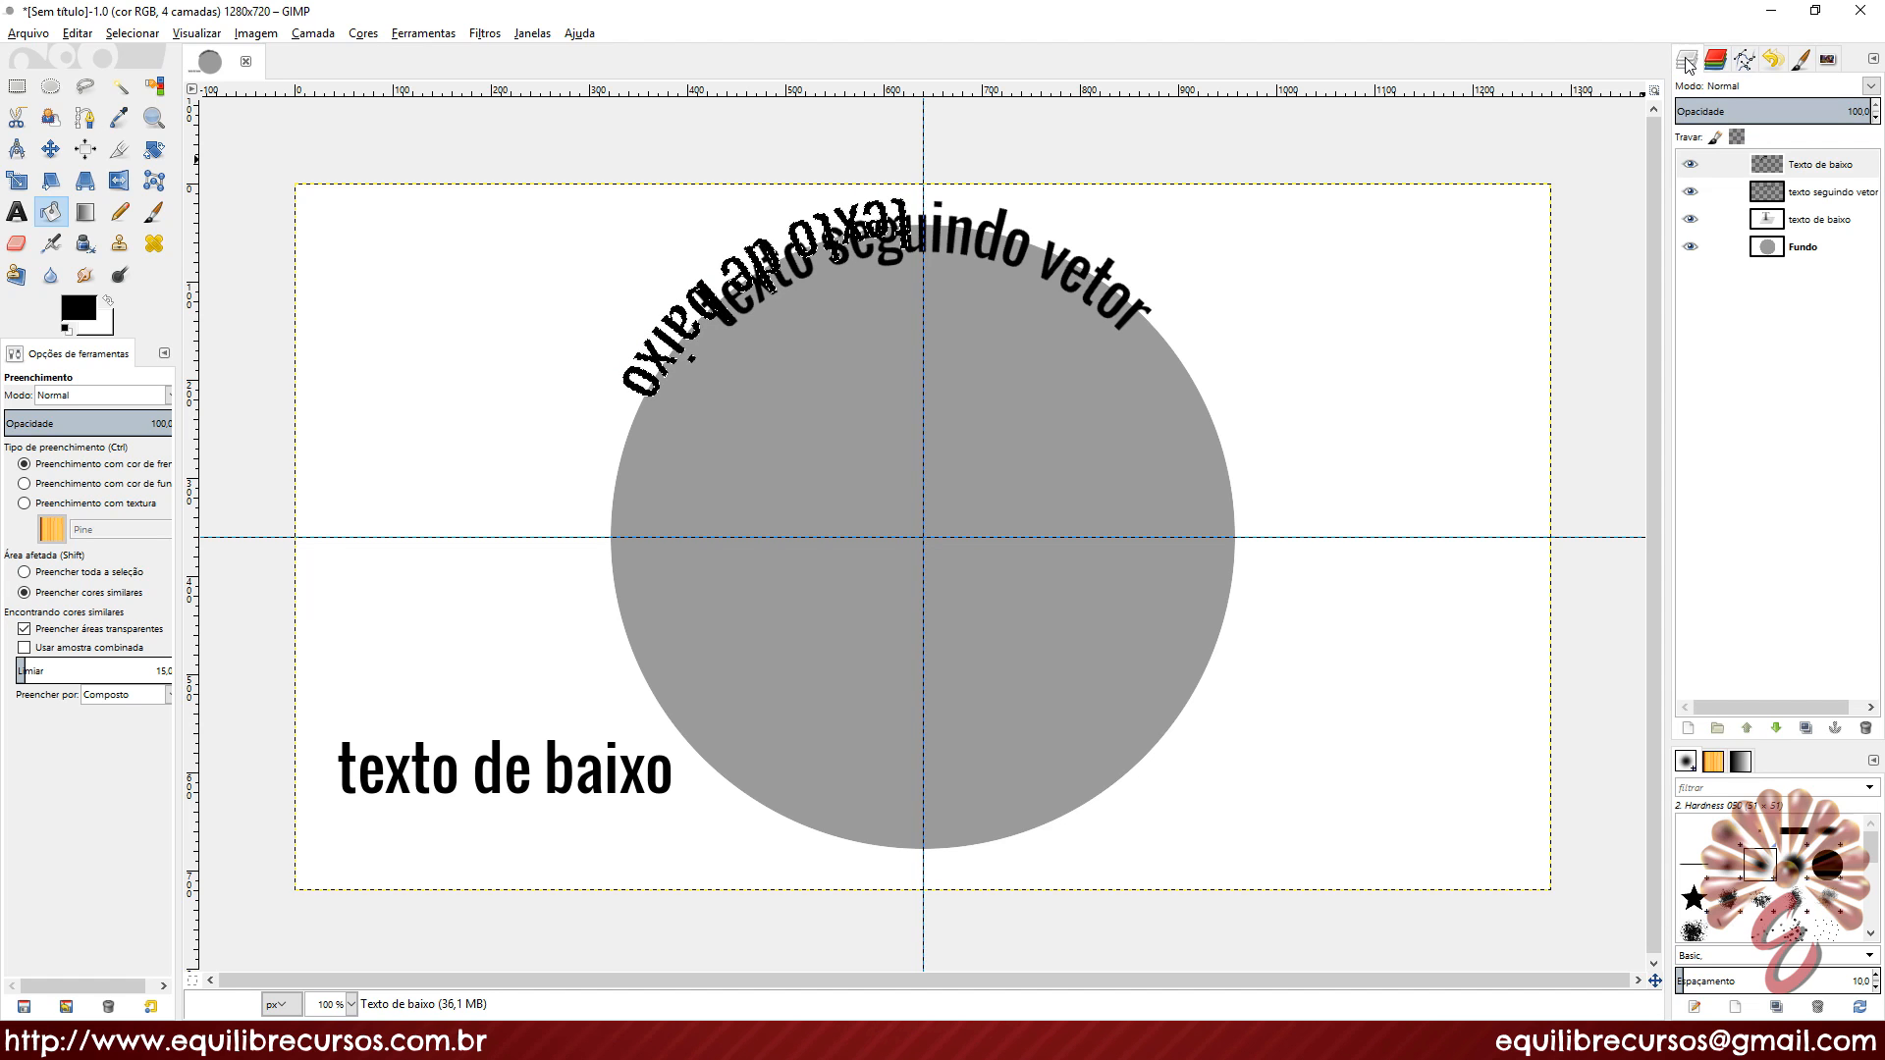
pyautogui.click(132, 32)
pyautogui.click(155, 89)
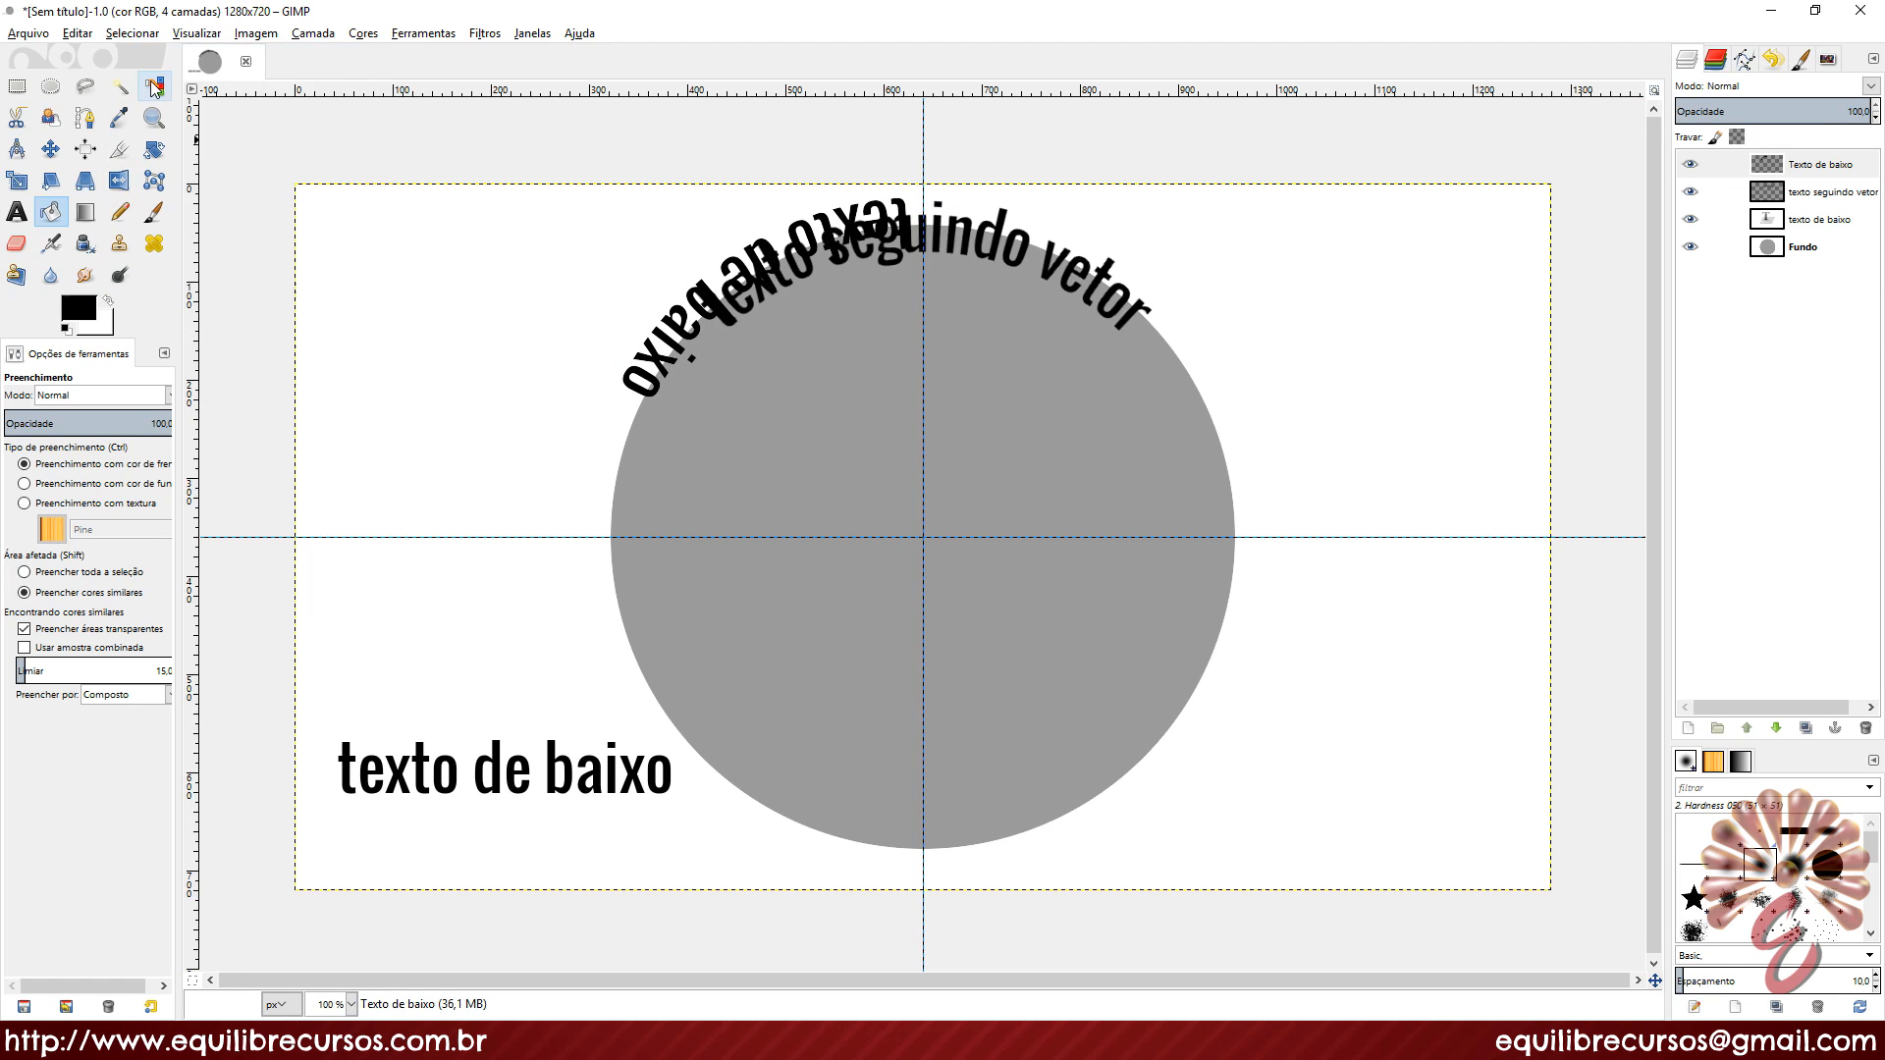
# Step: Rotate the curved "Texto de baixo" layer about -148.78° around the image centre to the circle's bottom, and hide the straight text layer
pyautogui.click(155, 149)
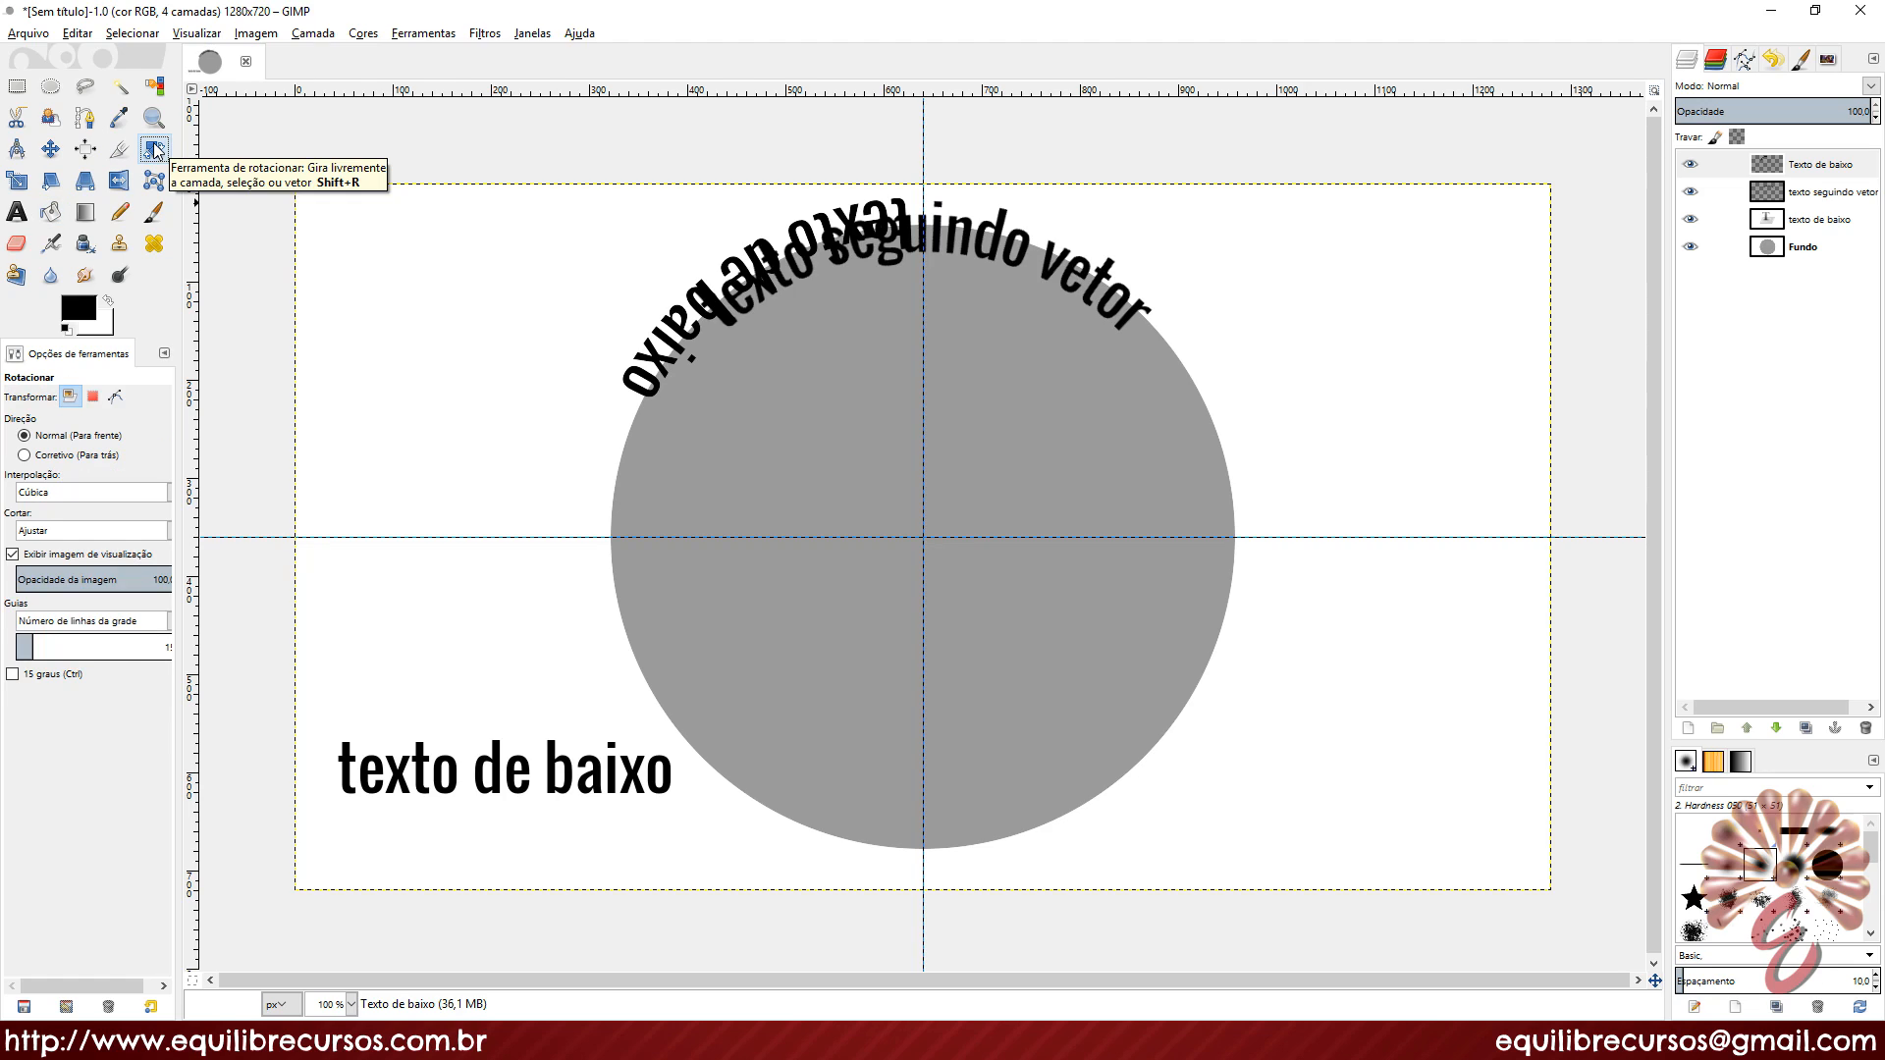
pyautogui.click(650, 342)
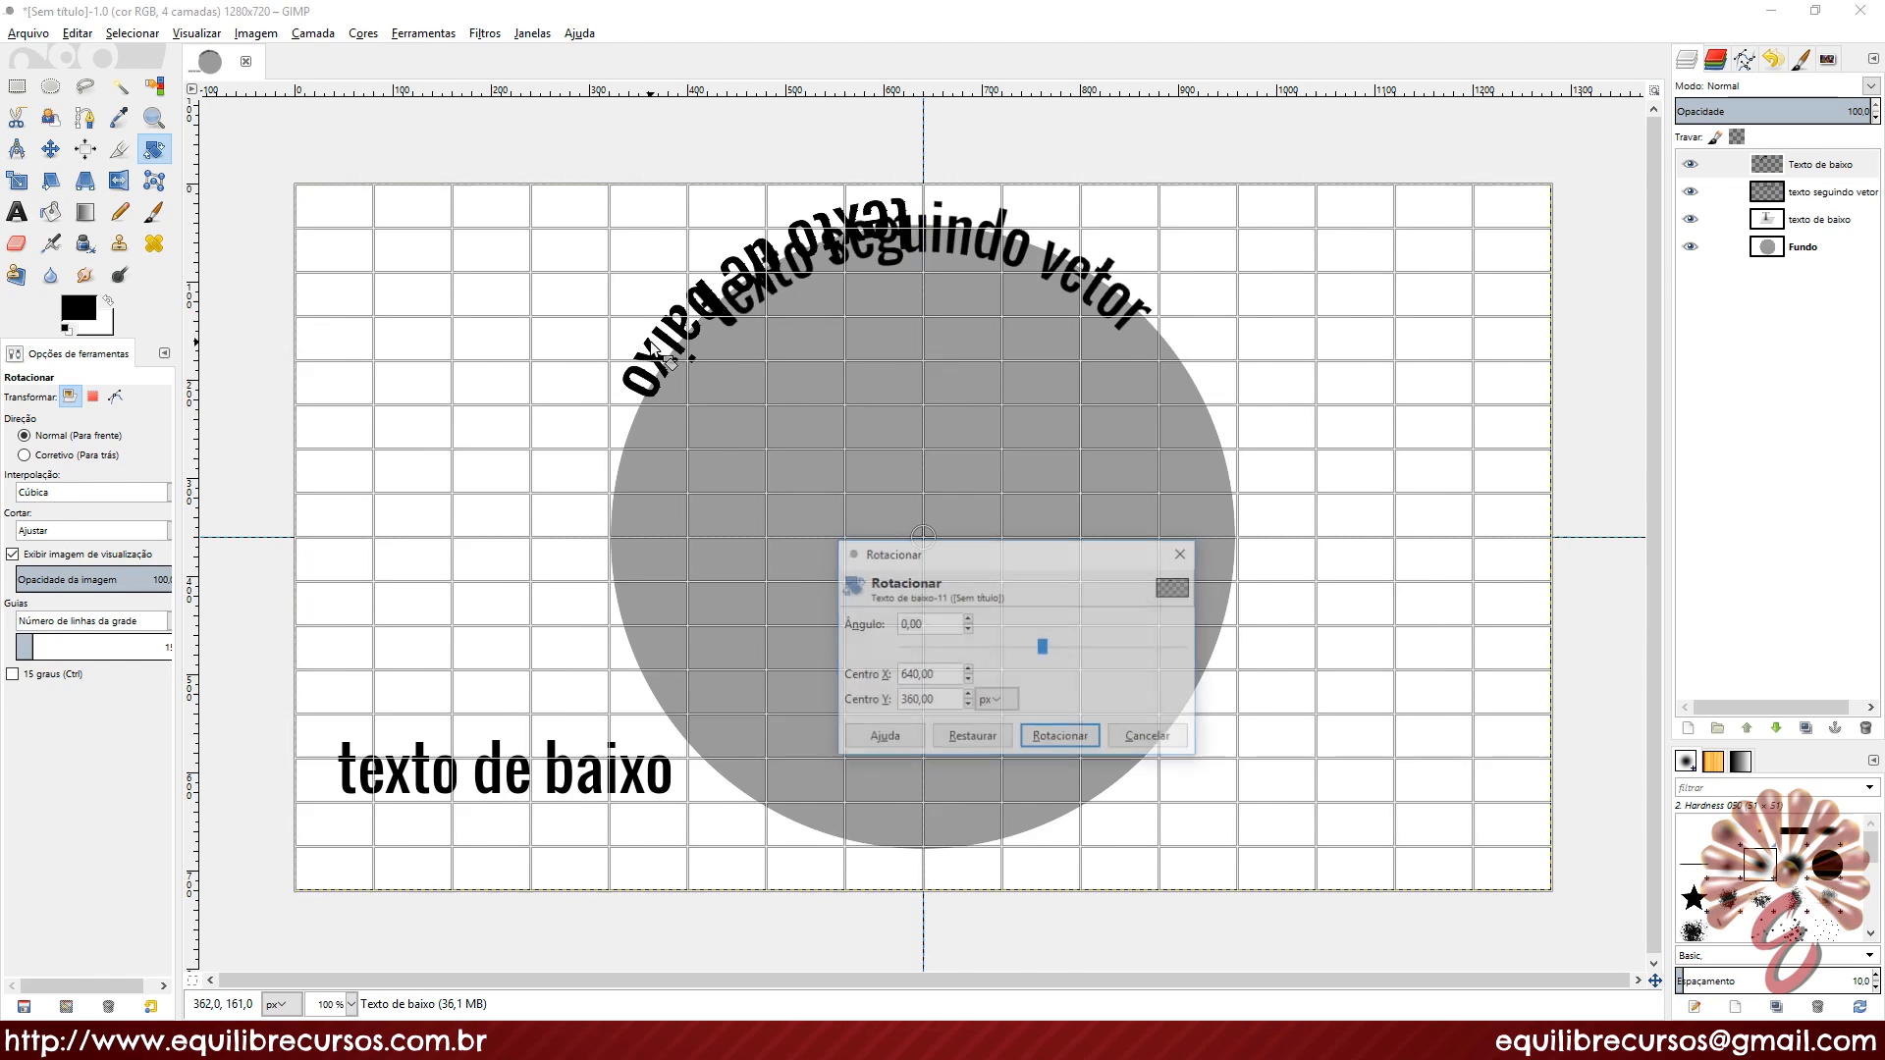
pyautogui.moveTo(651, 346); pyautogui.dragTo(1078, 813)
pyautogui.click(1072, 734)
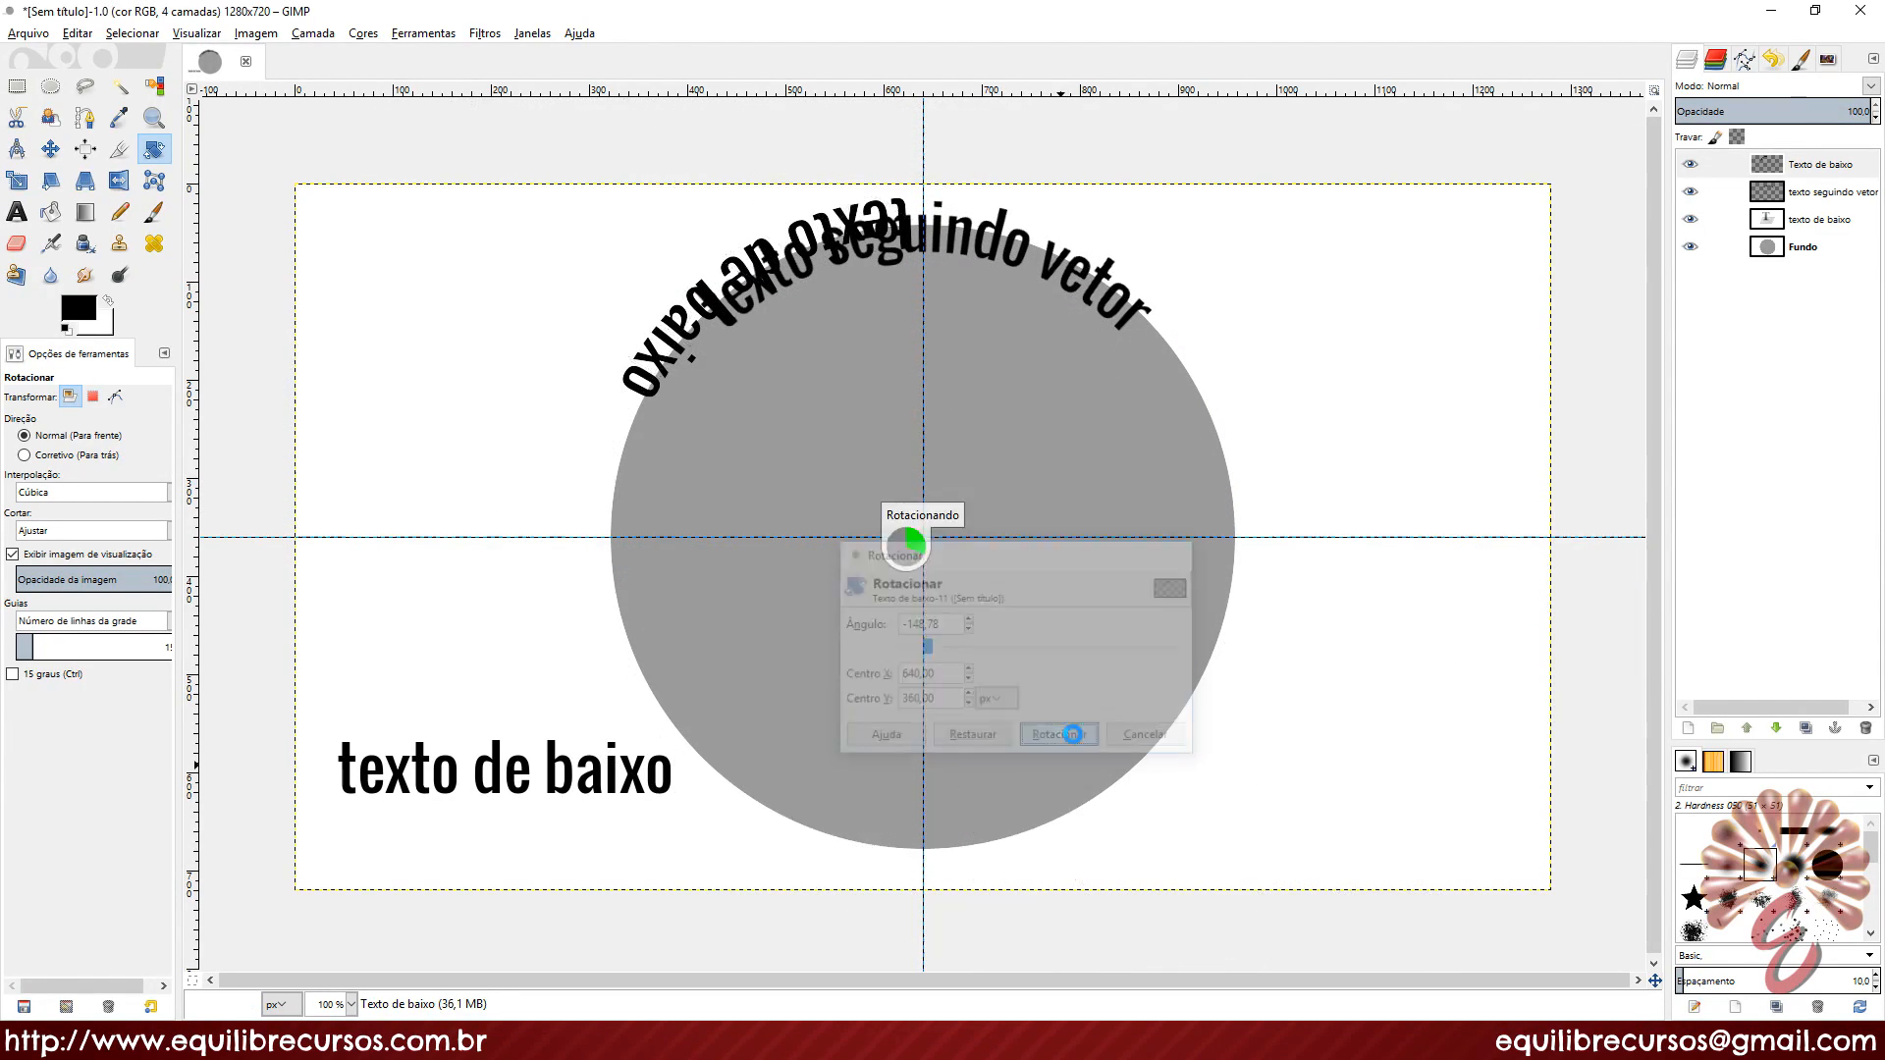
pyautogui.click(1691, 220)
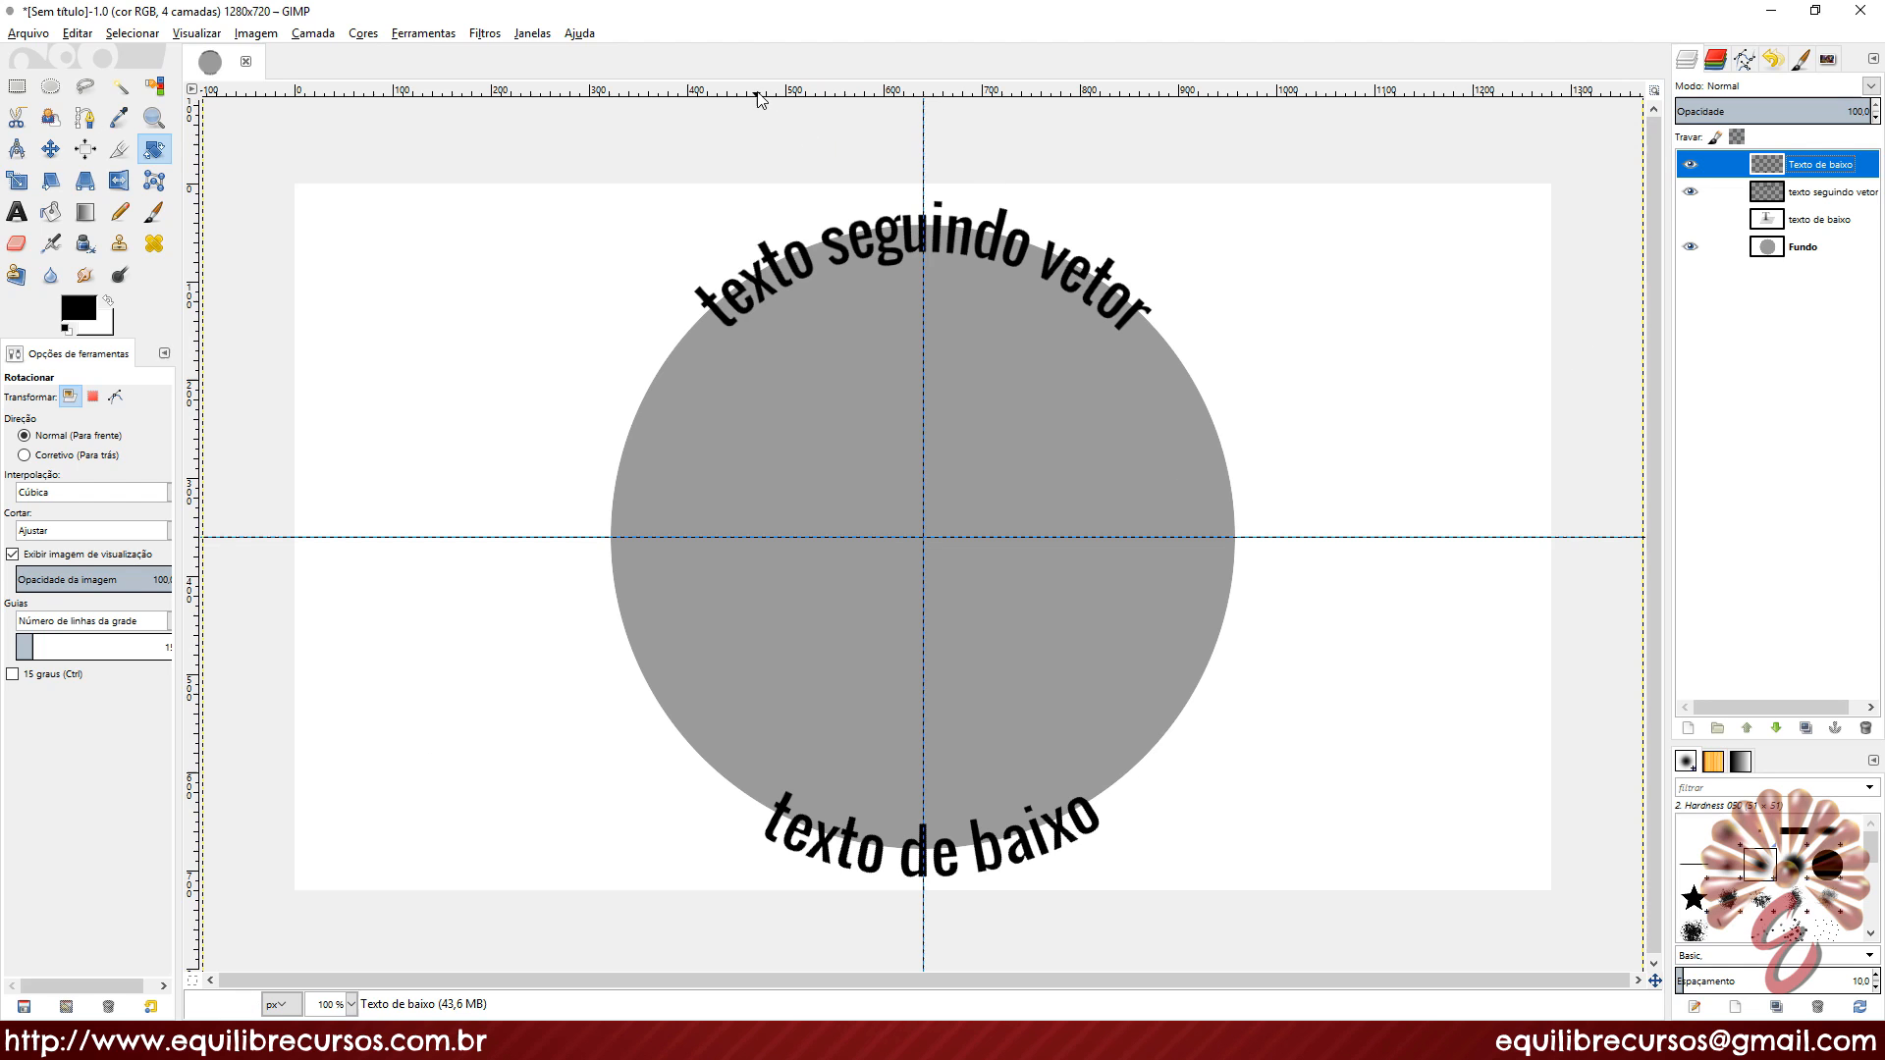
# Step: Level the bottom curved text against a temporary horizontal guide by rotating its layer about -0.86°
pyautogui.moveTo(756, 91); pyautogui.dragTo(934, 793)
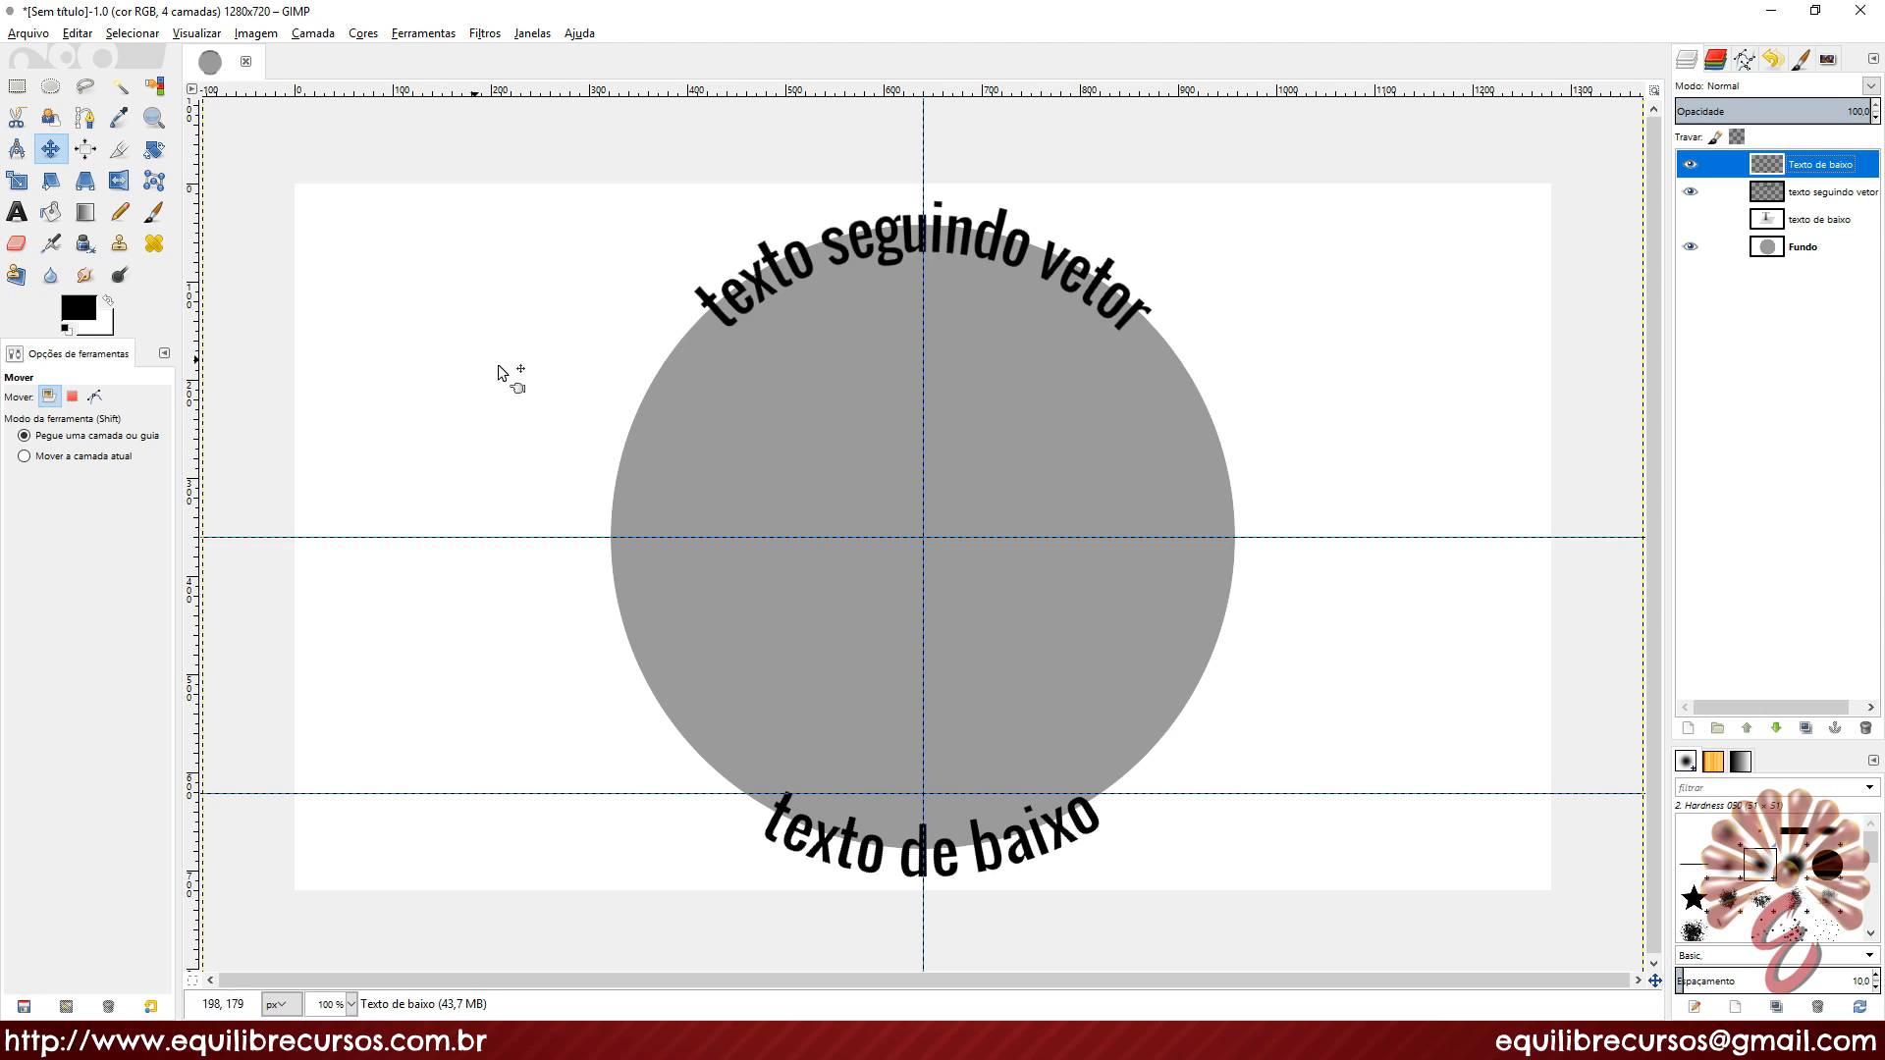
pyautogui.click(154, 150)
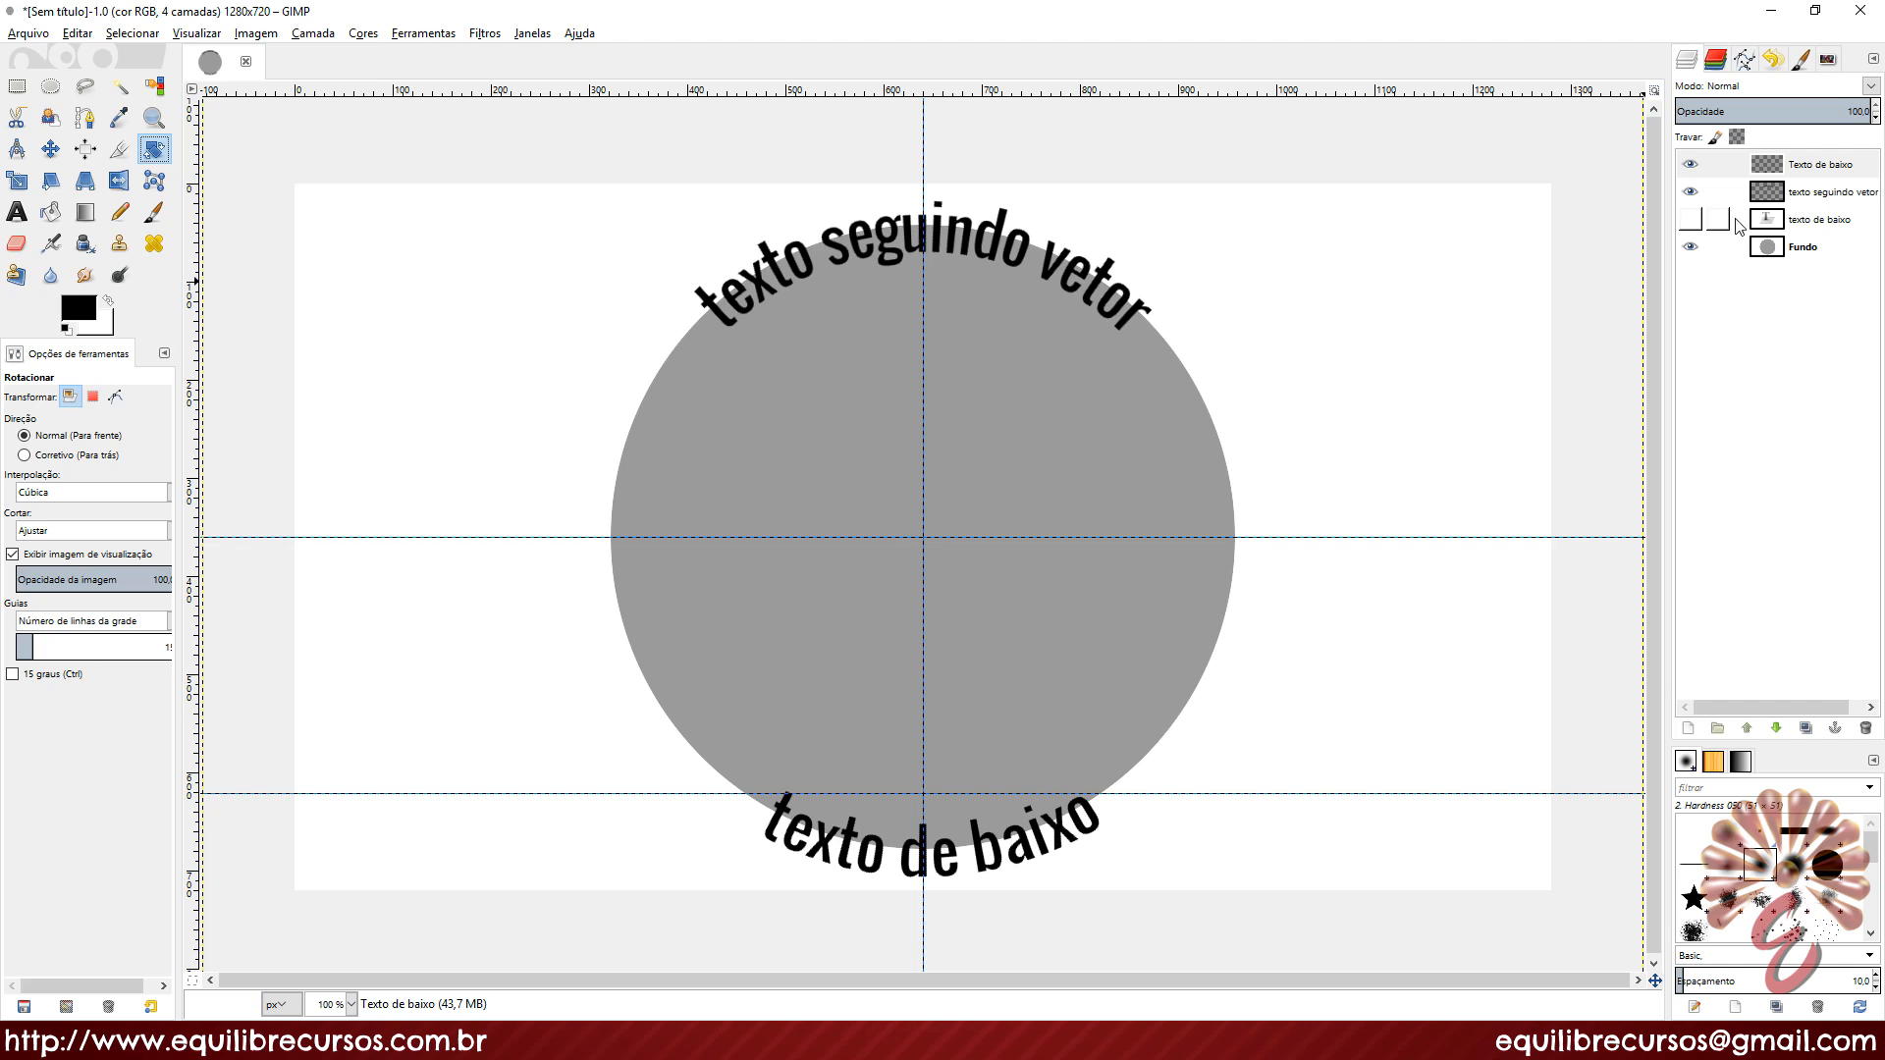
pyautogui.click(1841, 177)
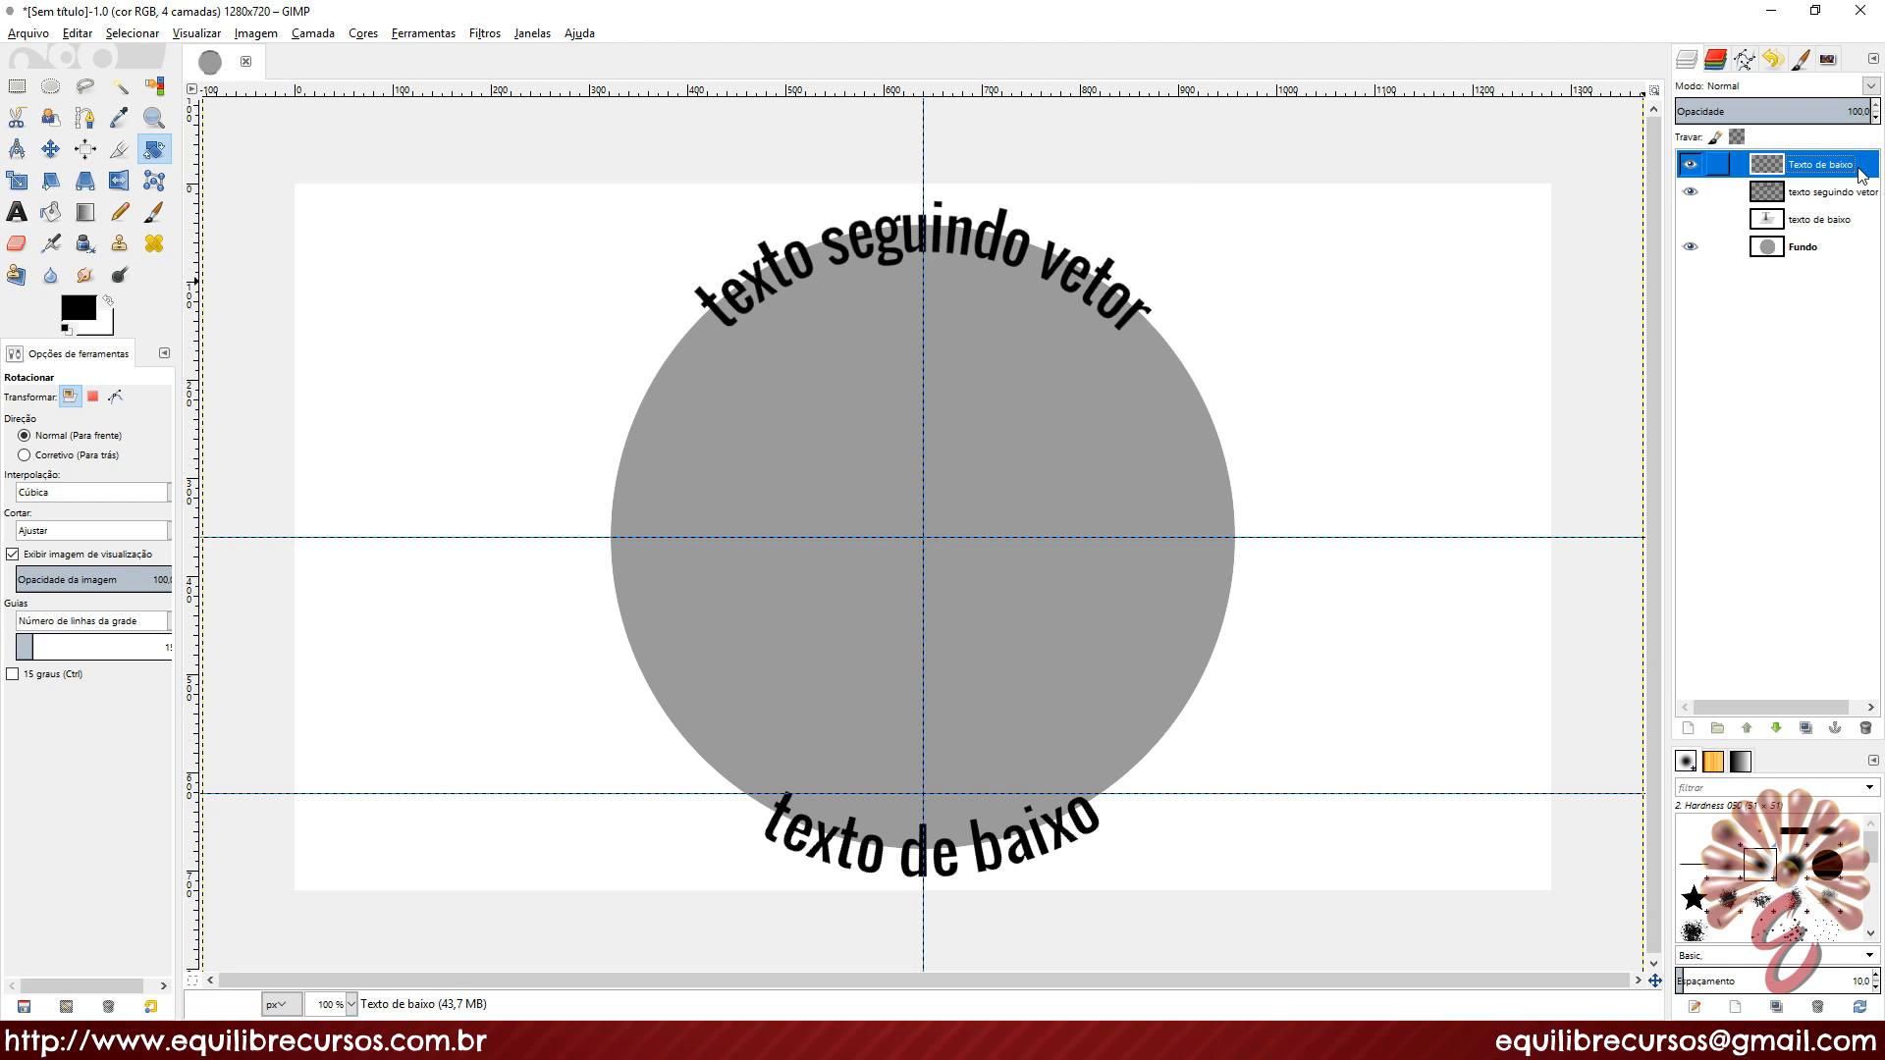
pyautogui.click(980, 850)
pyautogui.moveTo(1204, 842); pyautogui.dragTo(1217, 845)
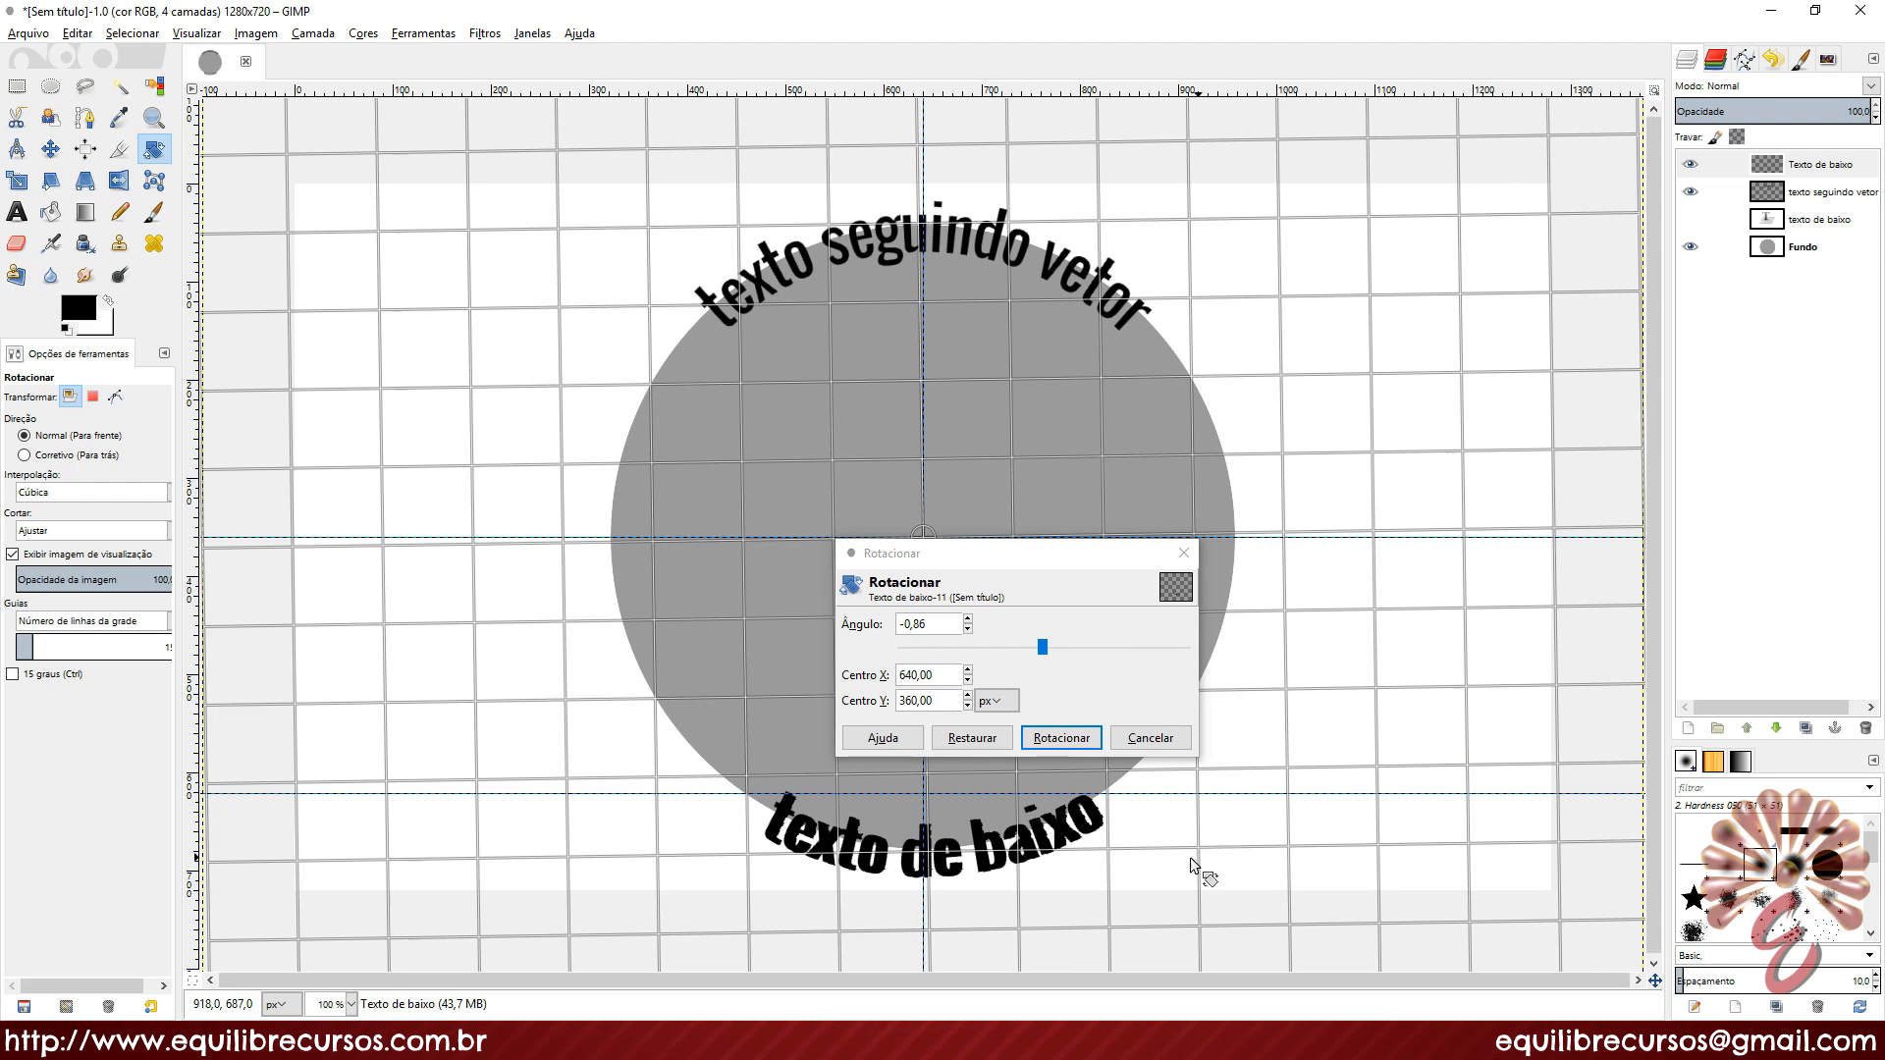
pyautogui.click(1060, 738)
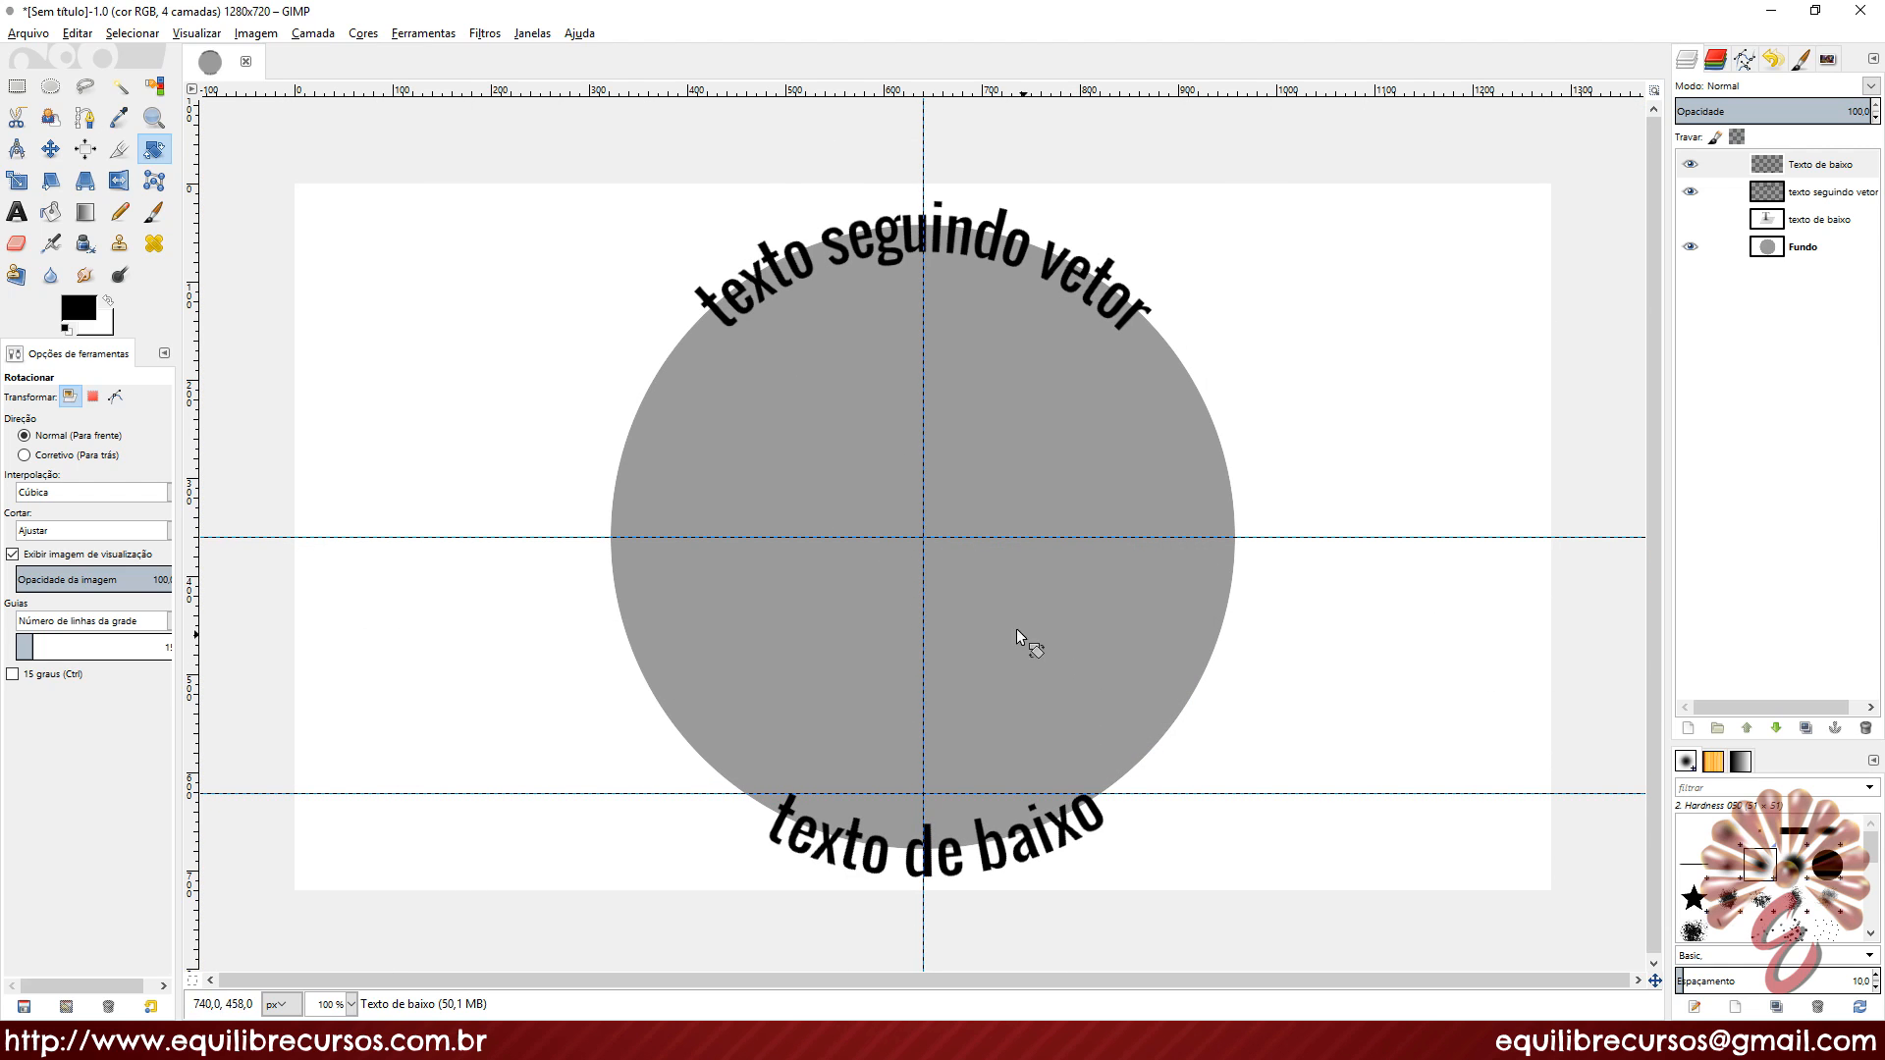
pyautogui.click(52, 150)
pyautogui.moveTo(469, 793); pyautogui.dragTo(574, 100)
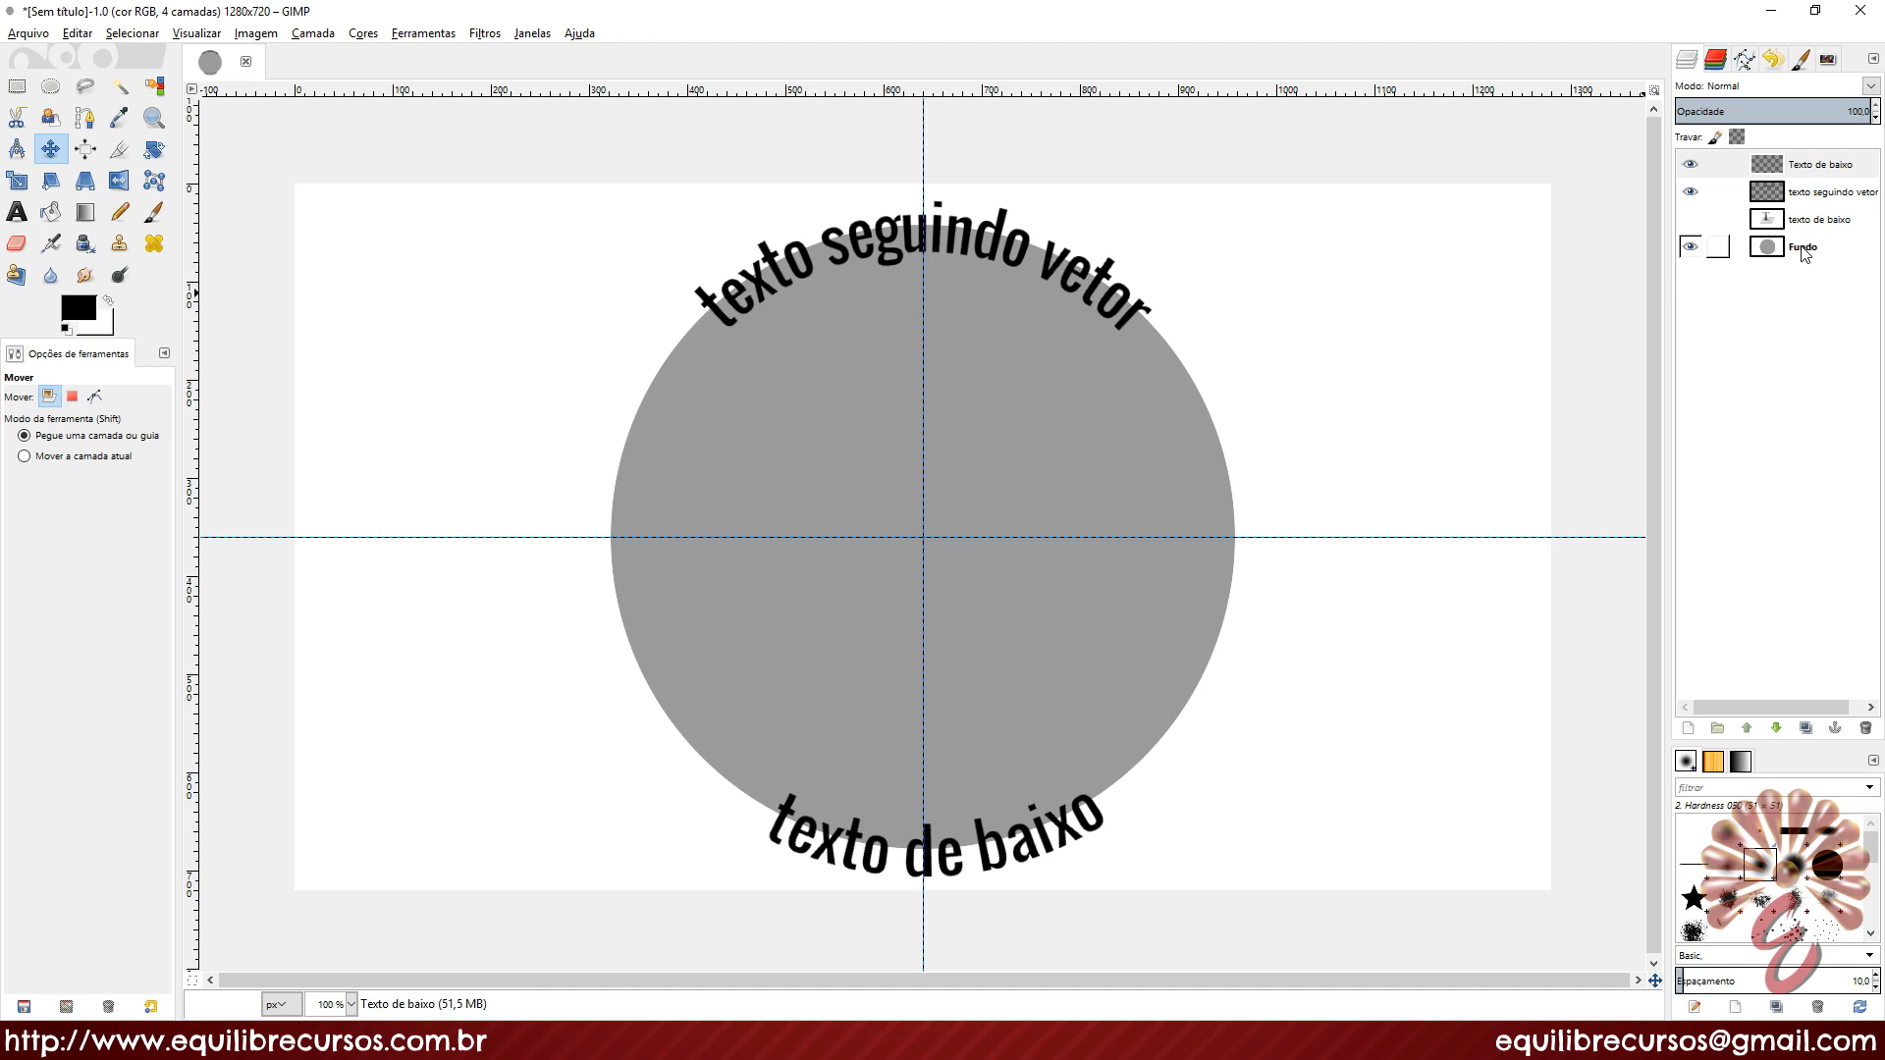
# Step: Add a transparent 1280 x 720 px layer and make a 704 x 704 px circular selection centred on the guides' intersection
pyautogui.click(1689, 730)
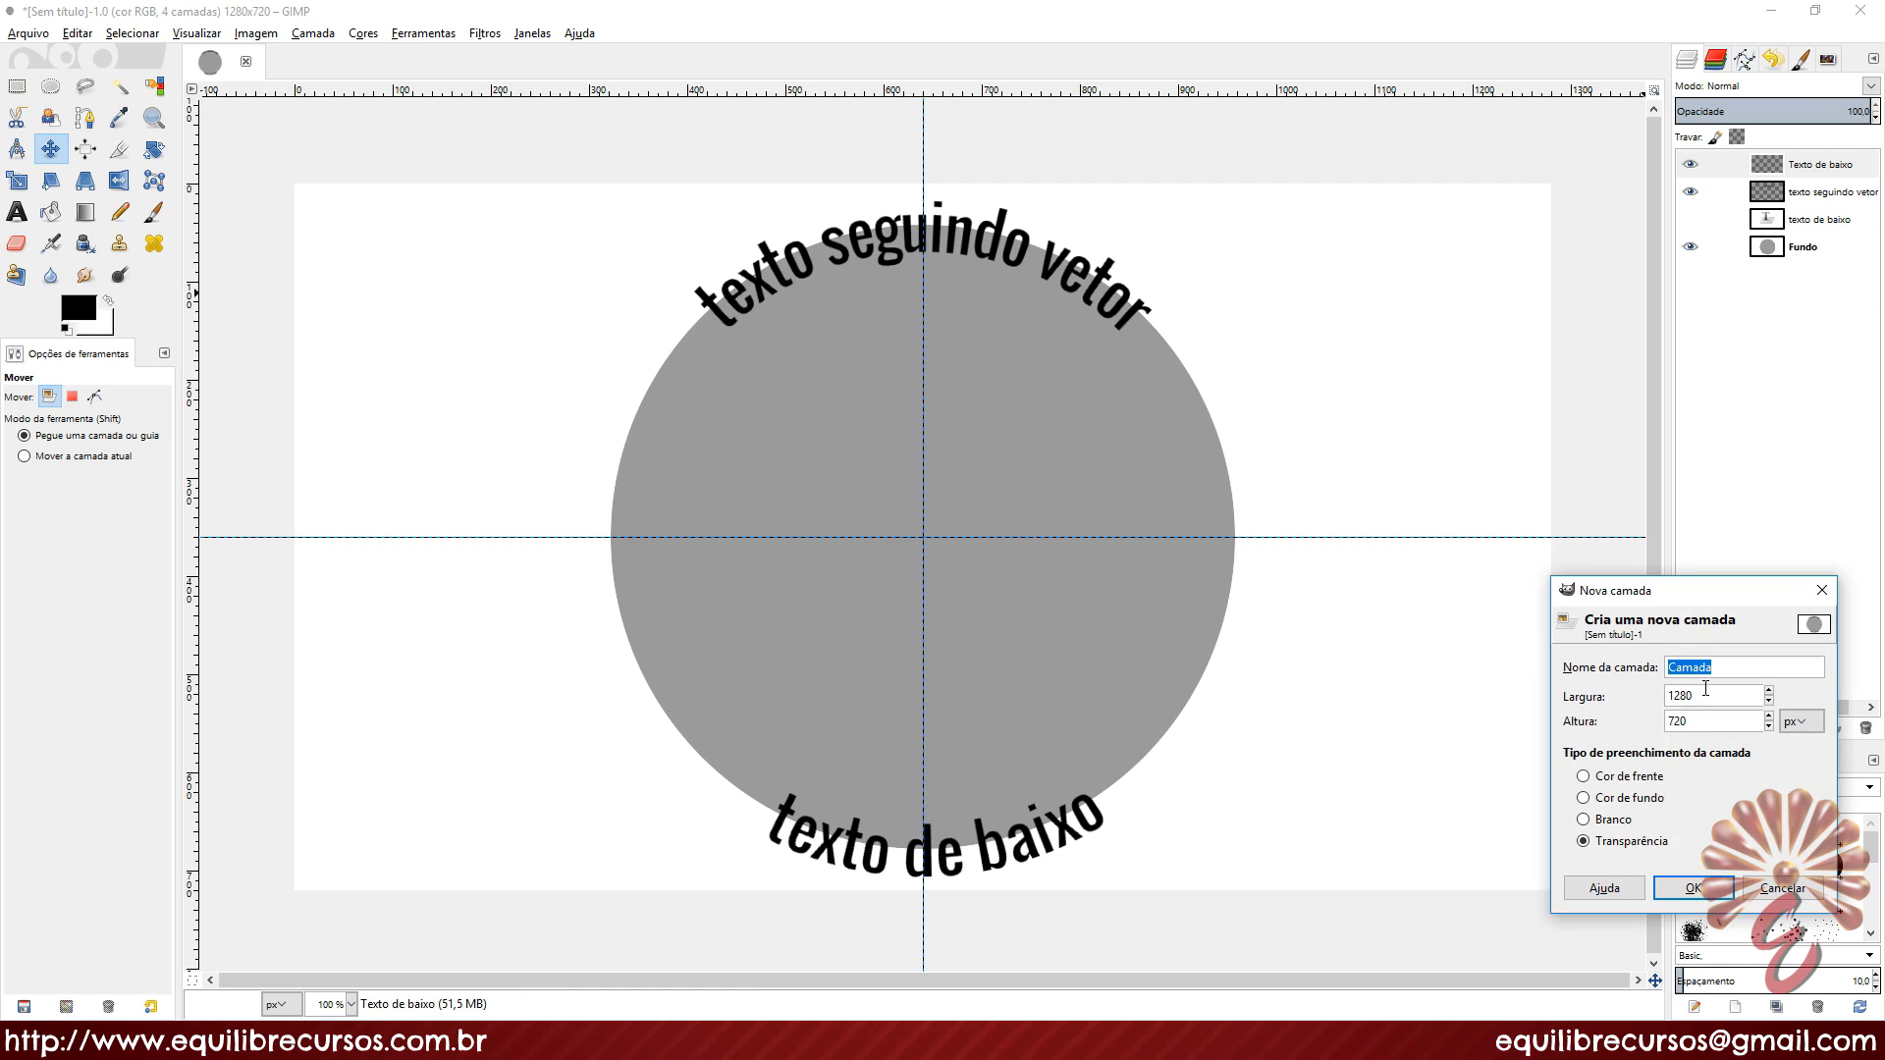
pyautogui.click(1694, 889)
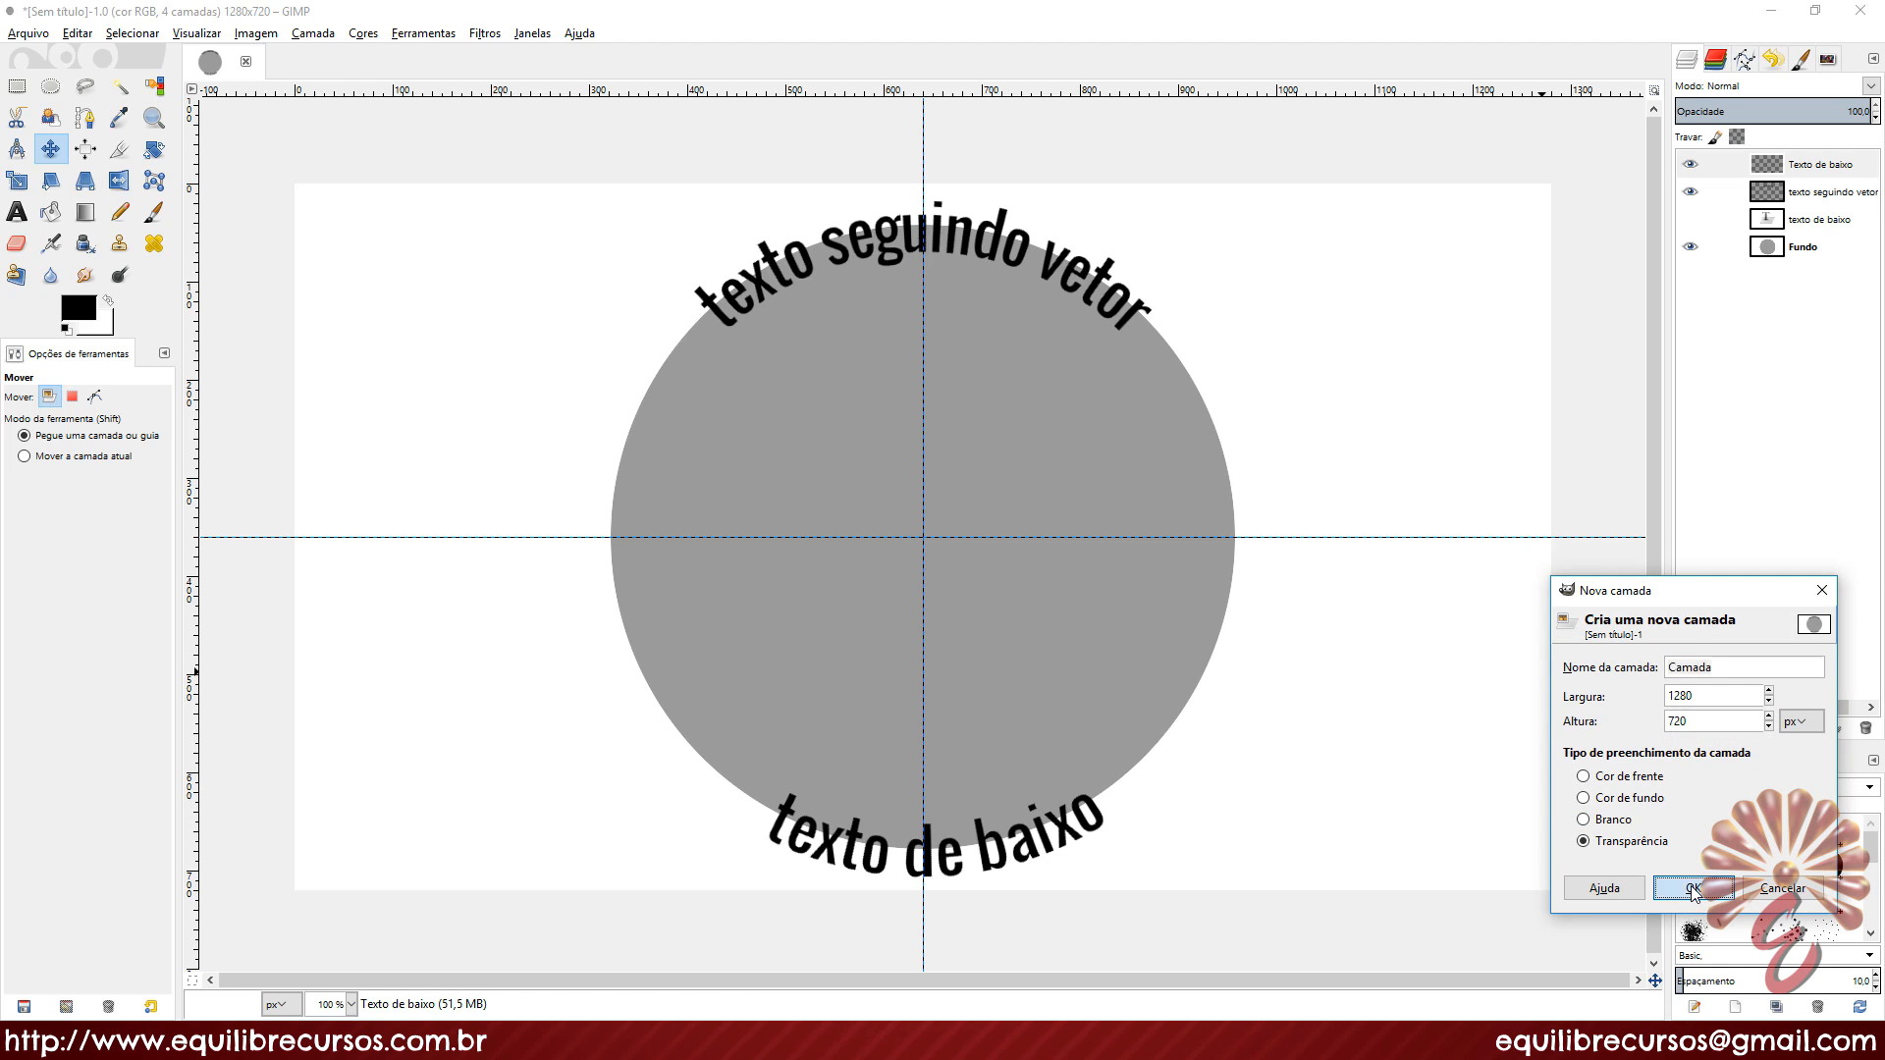
pyautogui.click(50, 90)
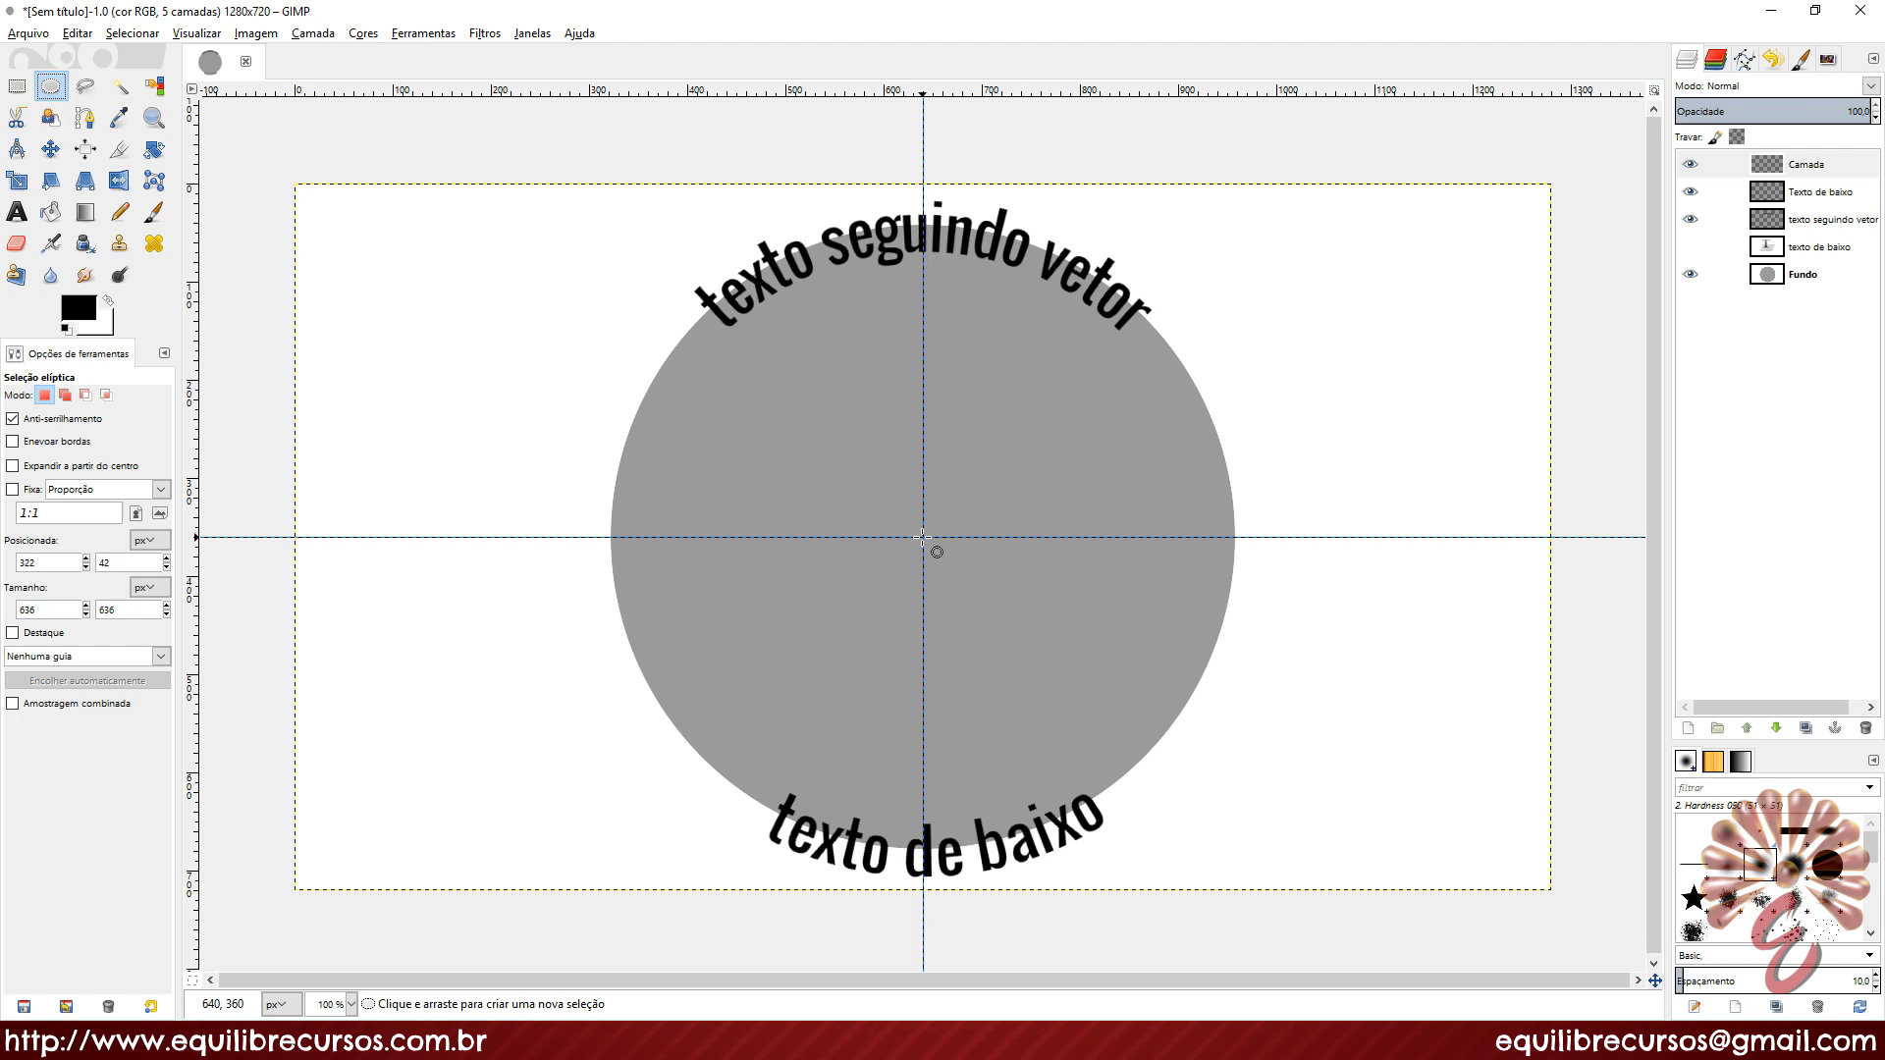
pyautogui.moveTo(923, 537); pyautogui.dragTo(1279, 888)
pyautogui.press('shift')
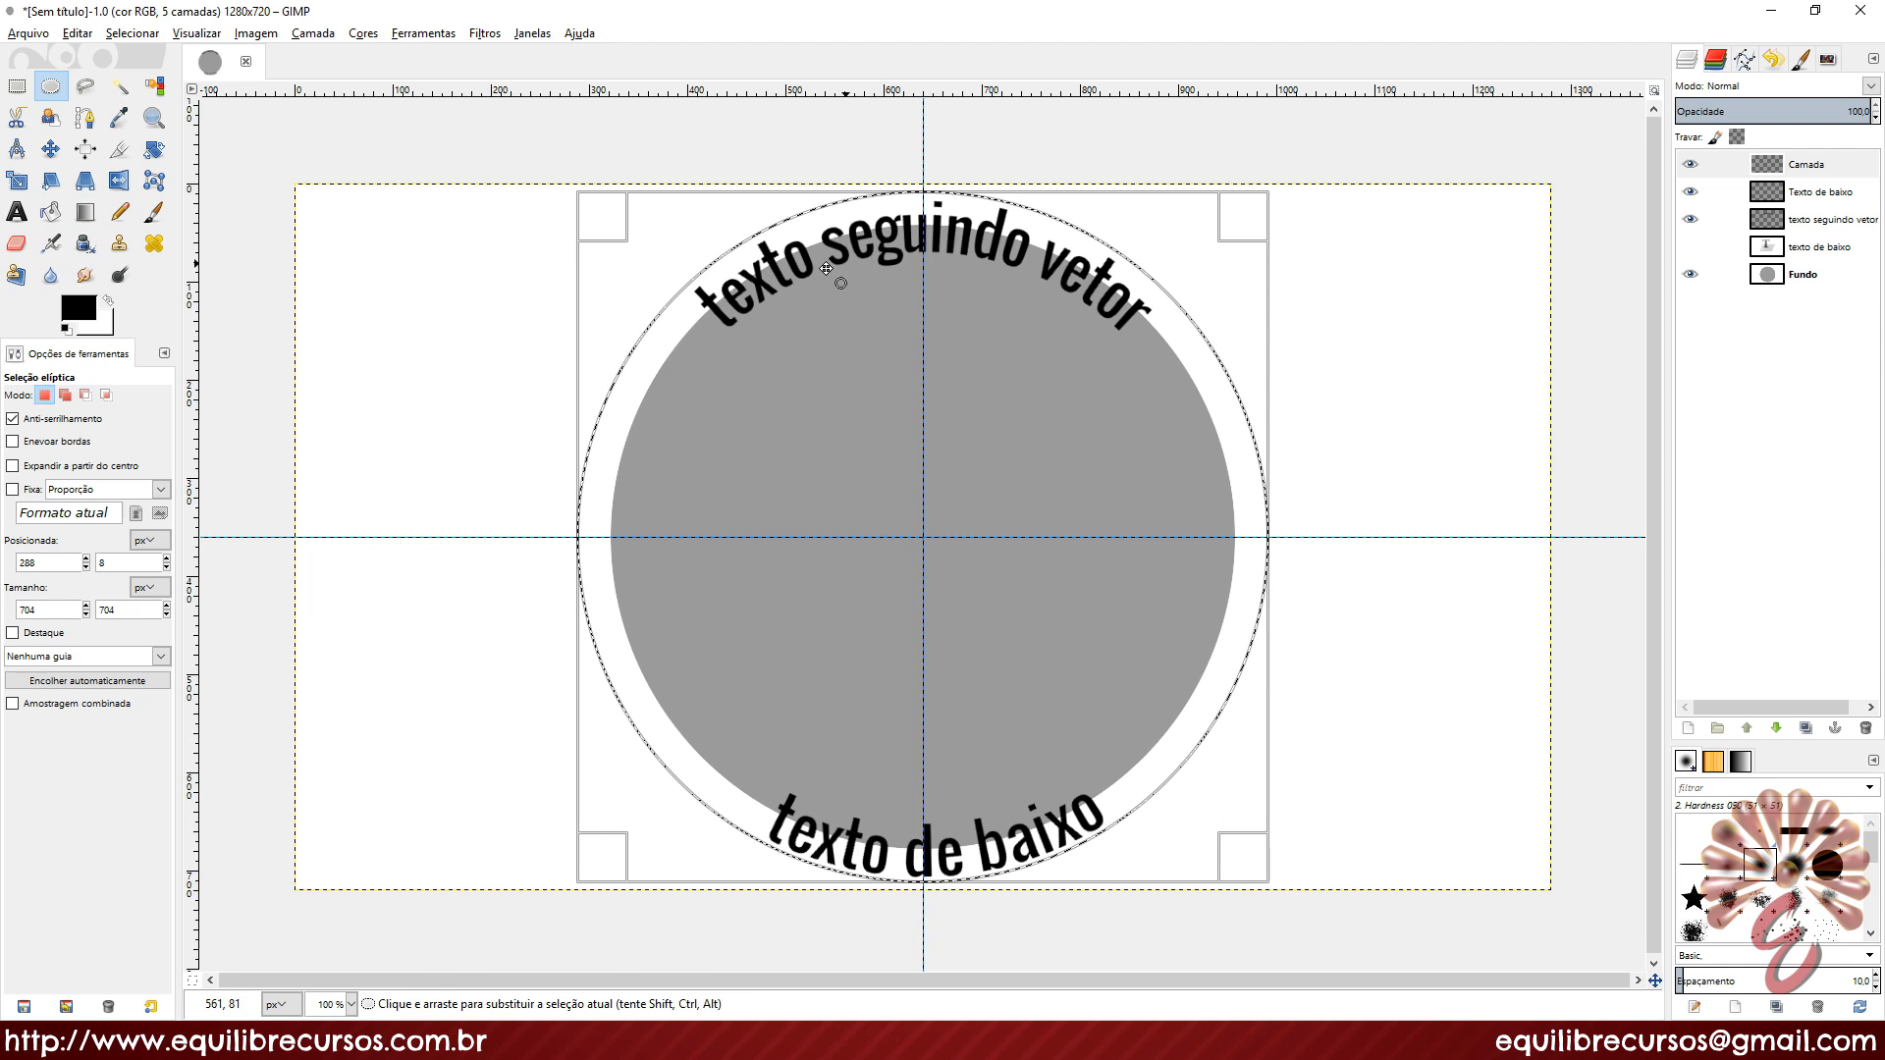
# Step: Fill the circular selection with orange e87300, deselect it, and move its layer below both curved text layers
pyautogui.click(50, 211)
pyautogui.click(78, 307)
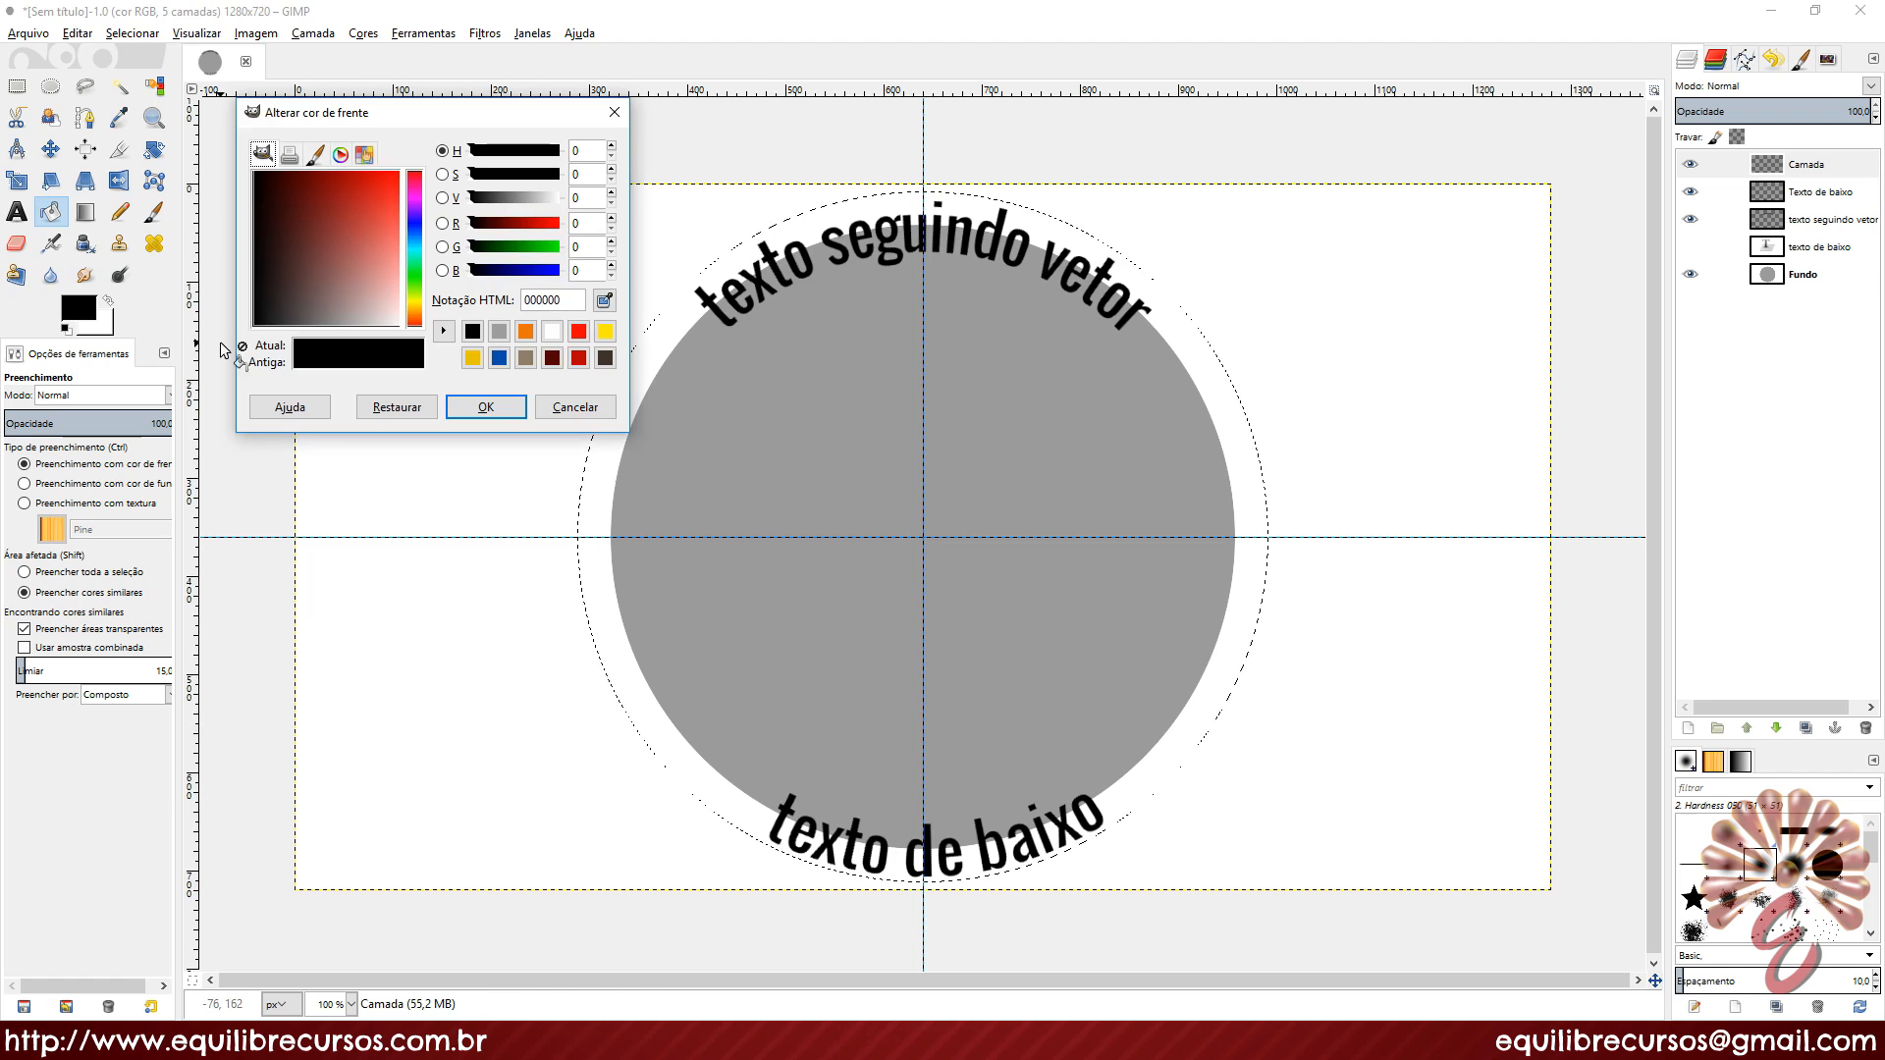
pyautogui.click(526, 331)
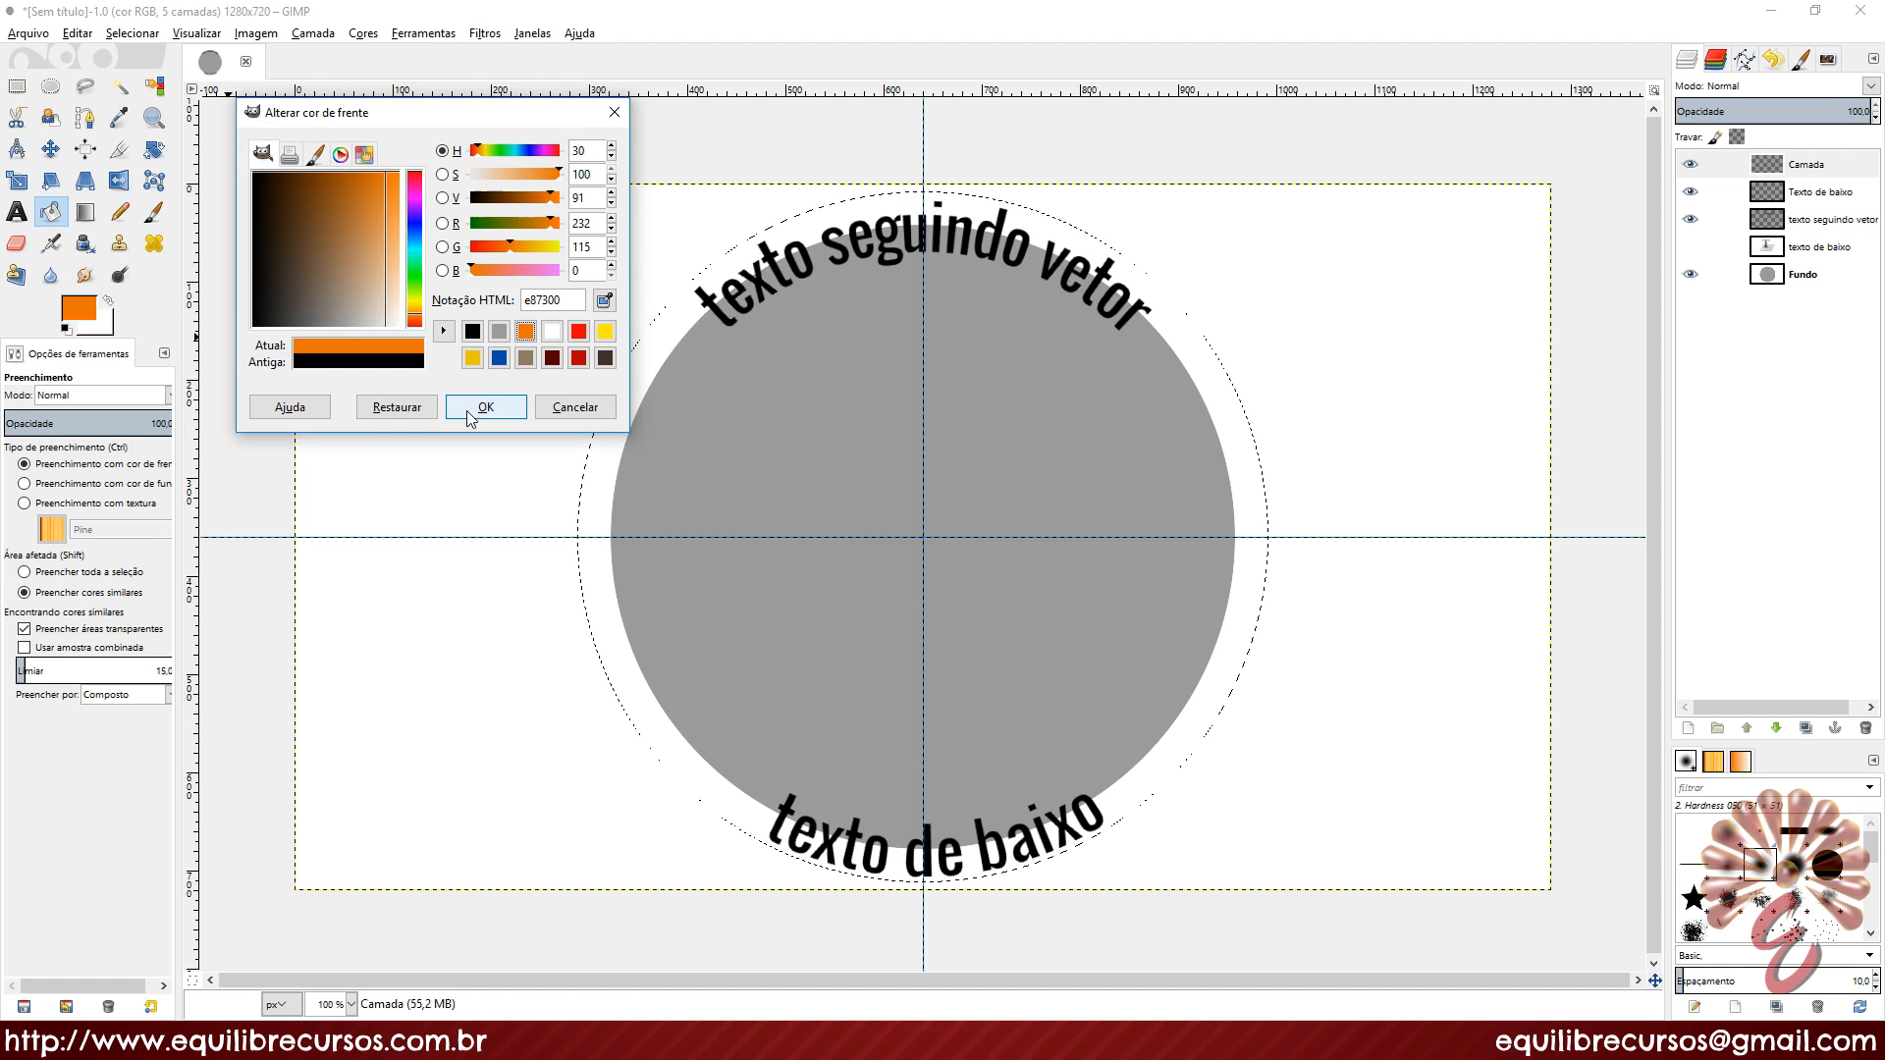
pyautogui.click(469, 417)
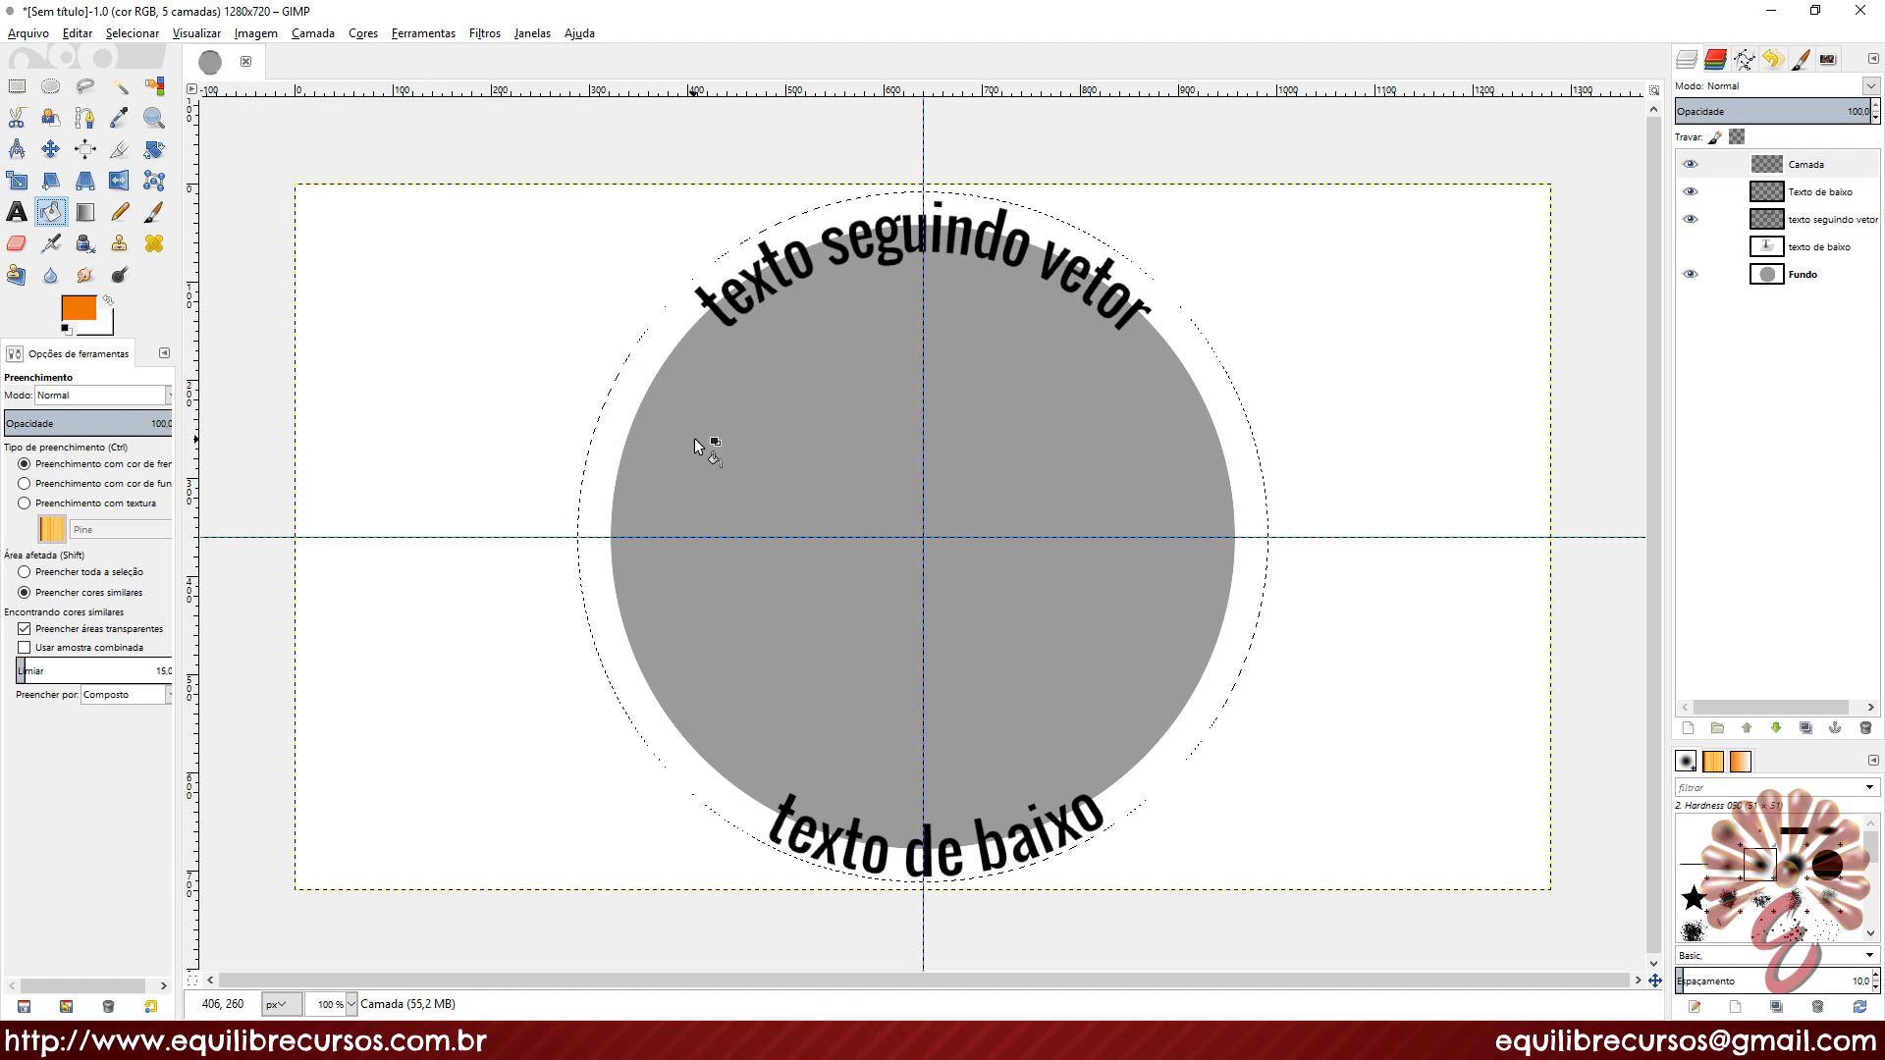
pyautogui.click(706, 442)
pyautogui.hotkey('ctrl', 'shift', 'a')
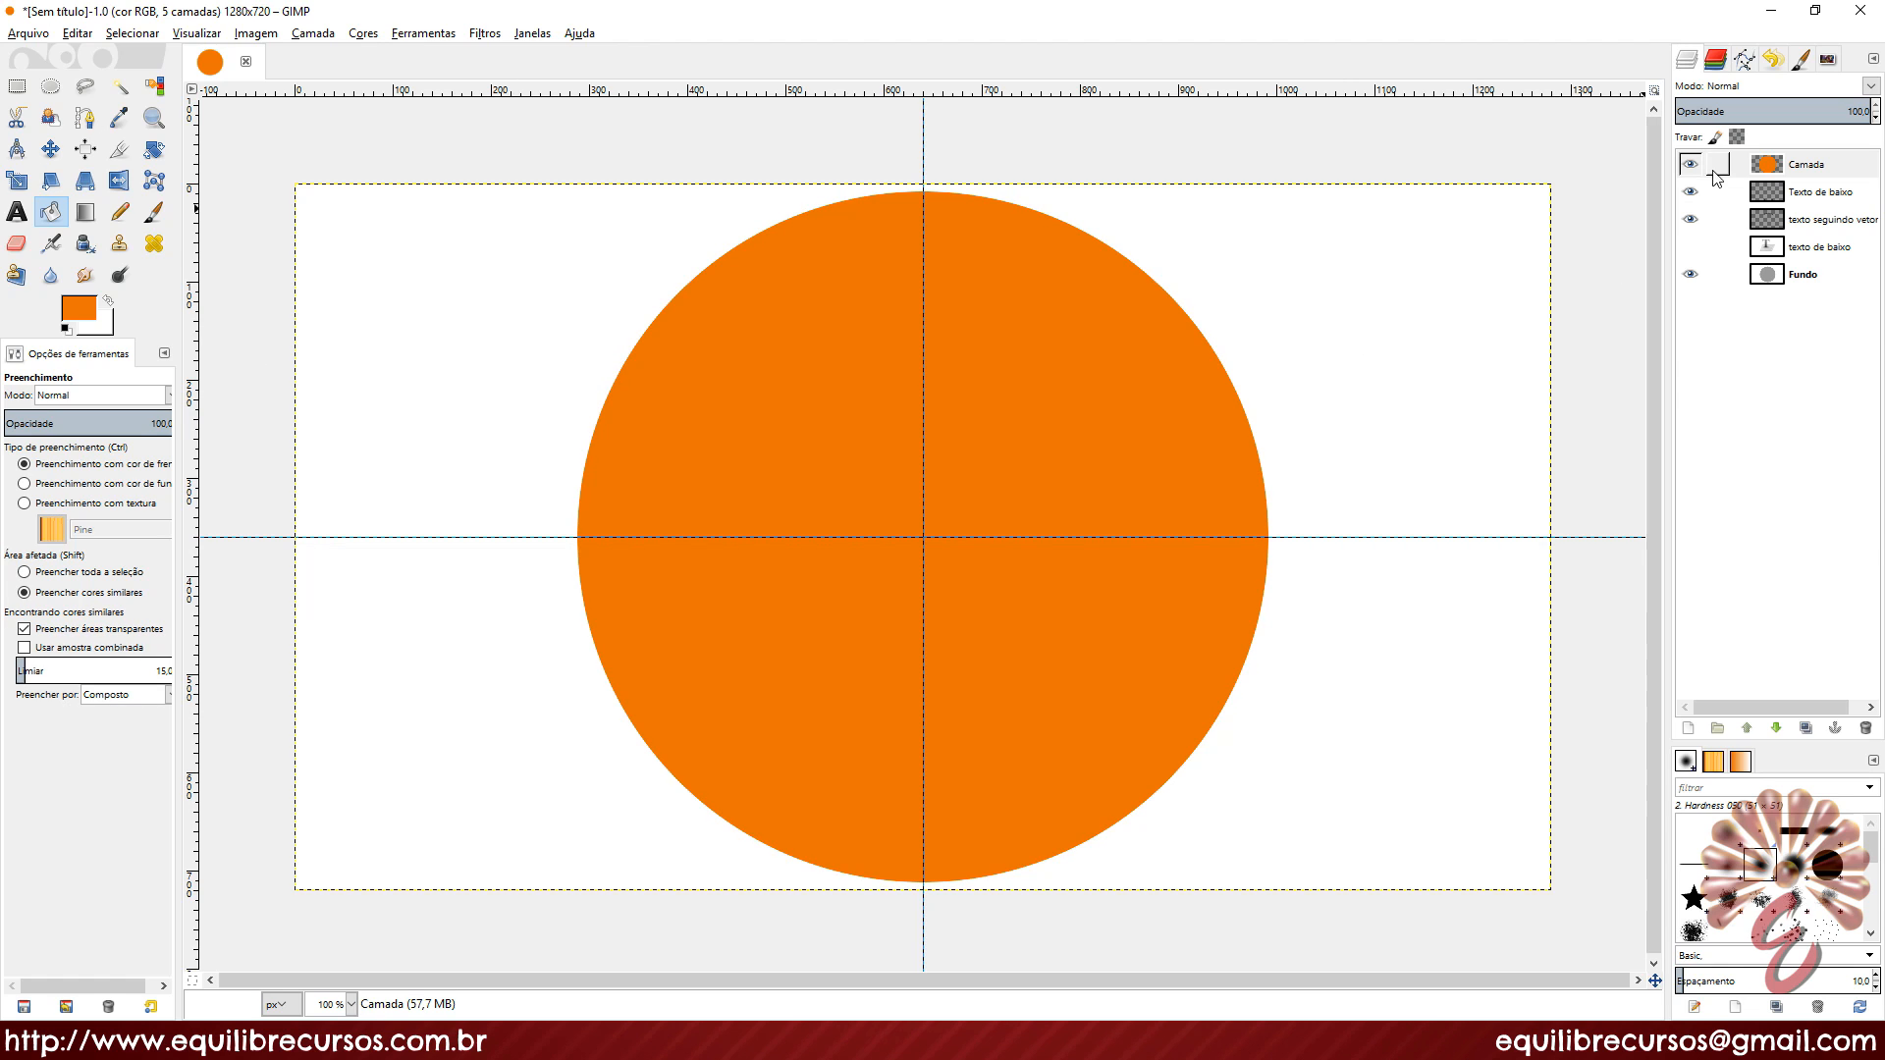
pyautogui.moveTo(1833, 165); pyautogui.dragTo(1839, 237)
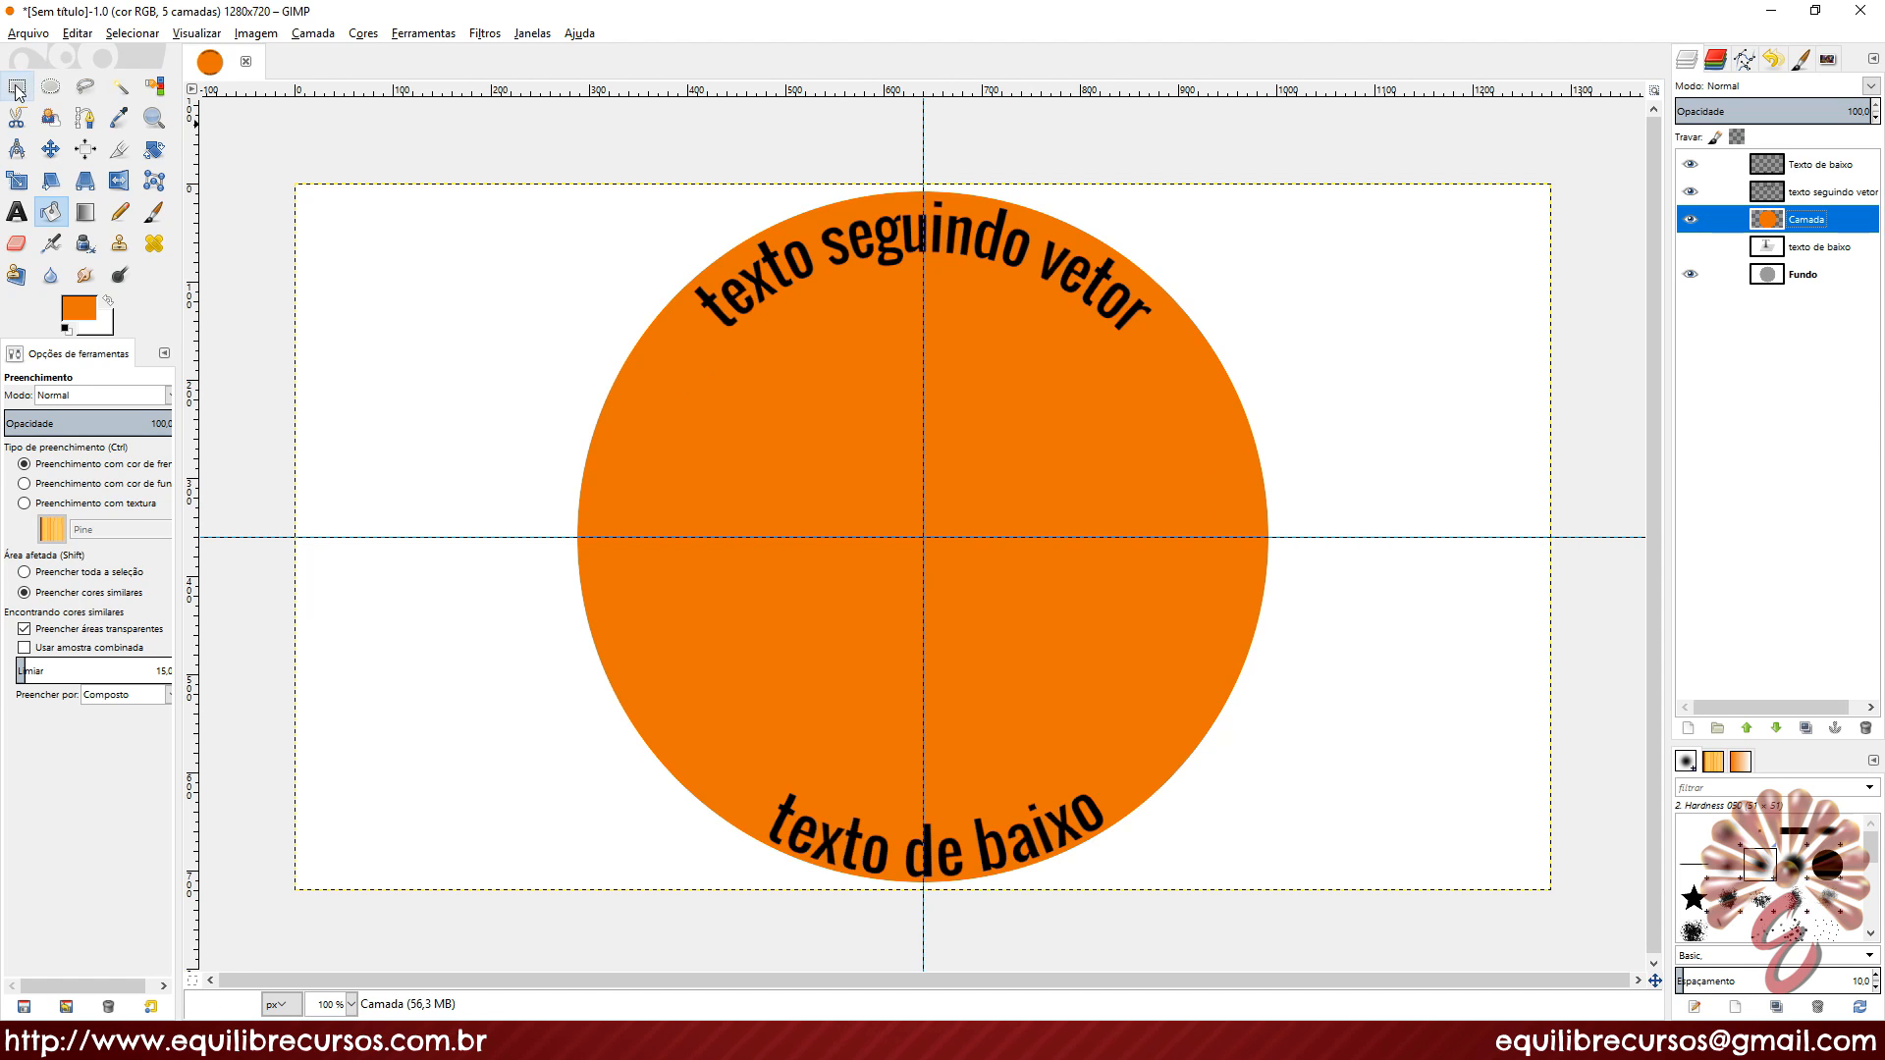
# Step: Add a transparent 1280 x 720 px layer above the orange circle and make a smaller centred circular selection inside the curved texts
pyautogui.press('e')
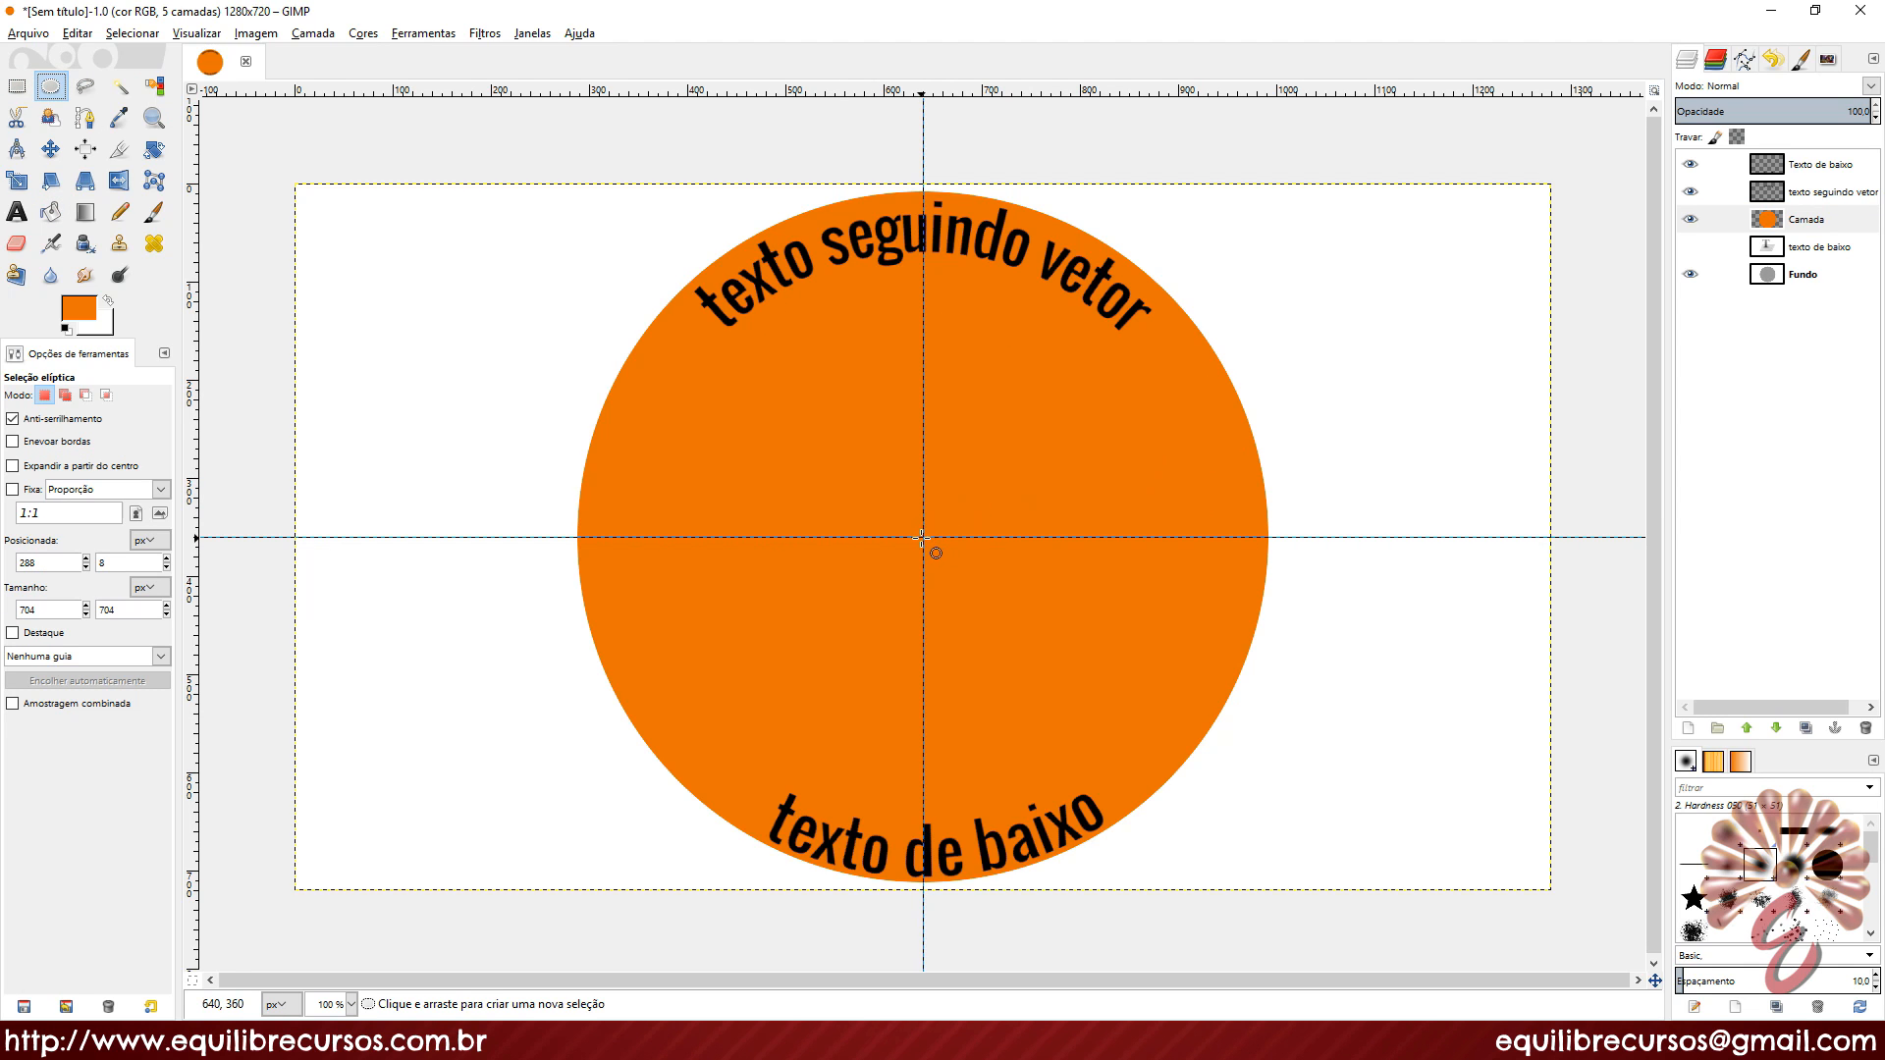
pyautogui.click(1693, 726)
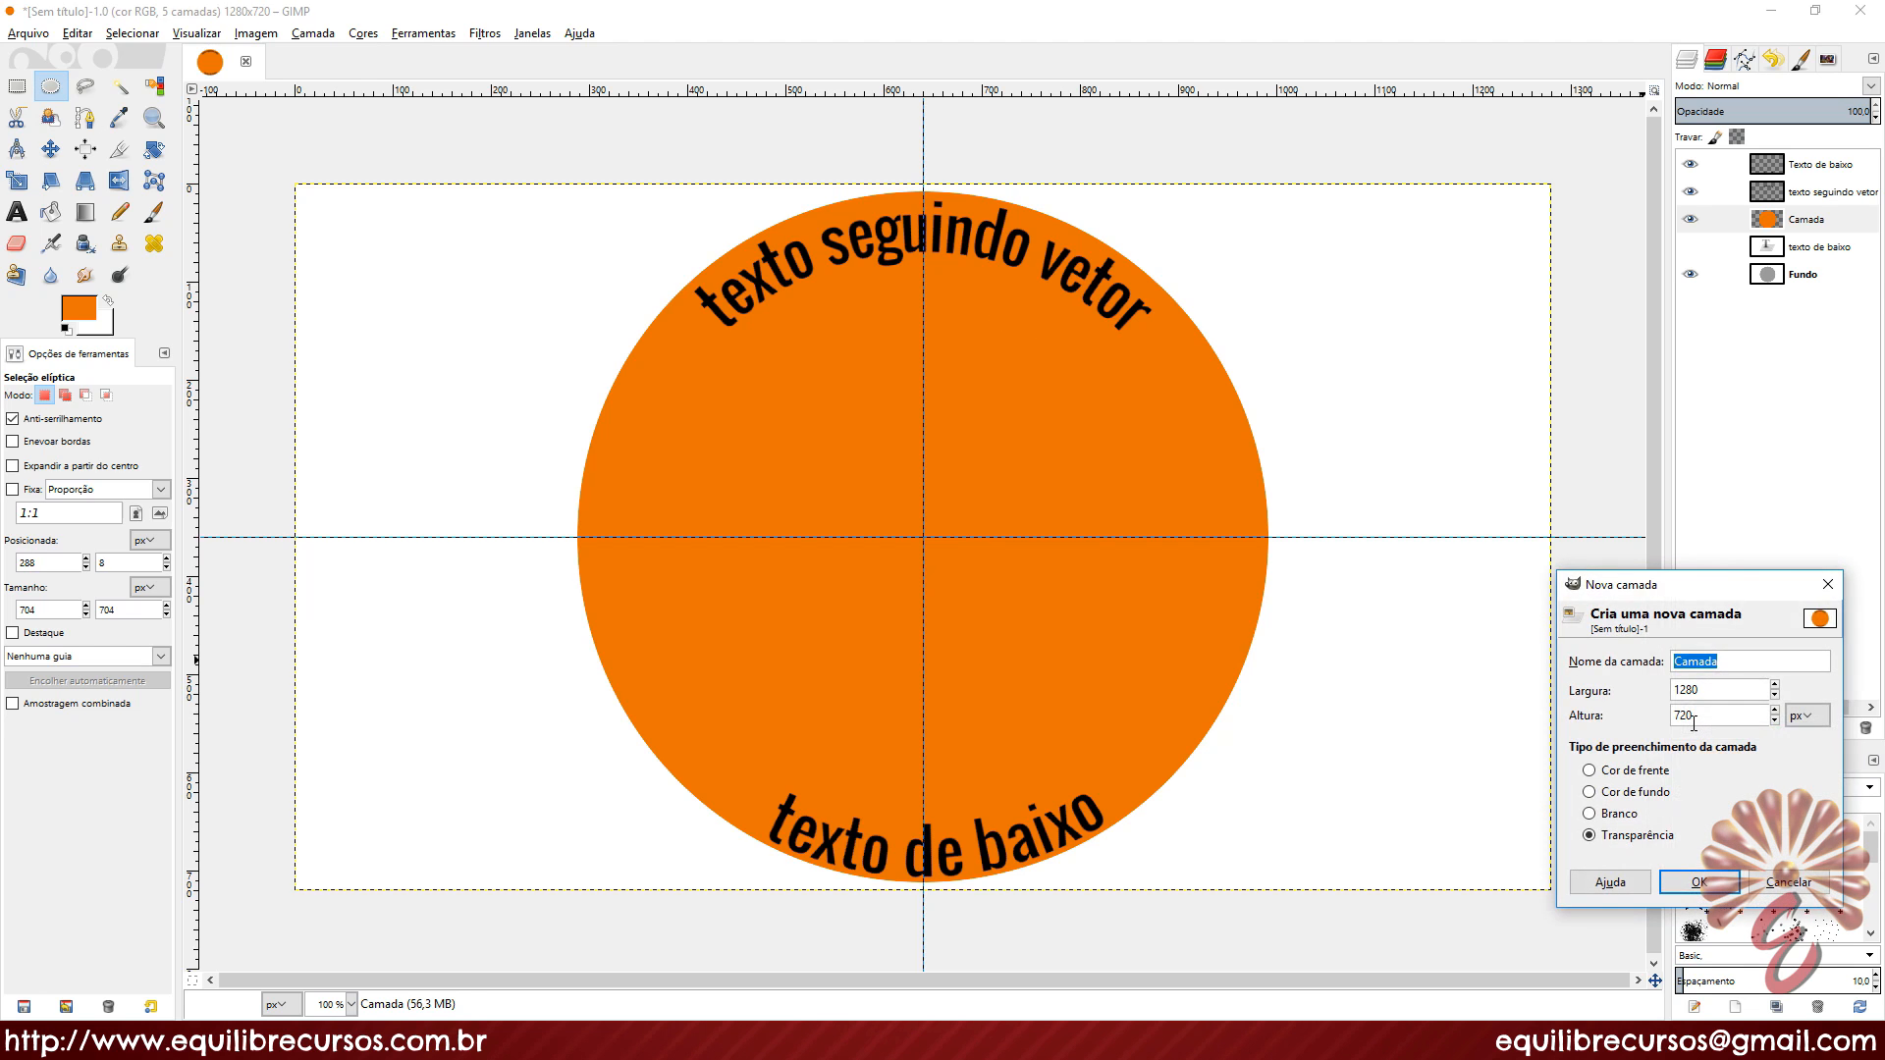
pyautogui.click(1701, 883)
pyautogui.moveTo(1813, 219)
pyautogui.mouseDown()
pyautogui.moveTo(1829, 255)
pyautogui.moveTo(1785, 228)
pyautogui.moveTo(1838, 257)
pyautogui.moveTo(1834, 222)
pyautogui.mouseUp()
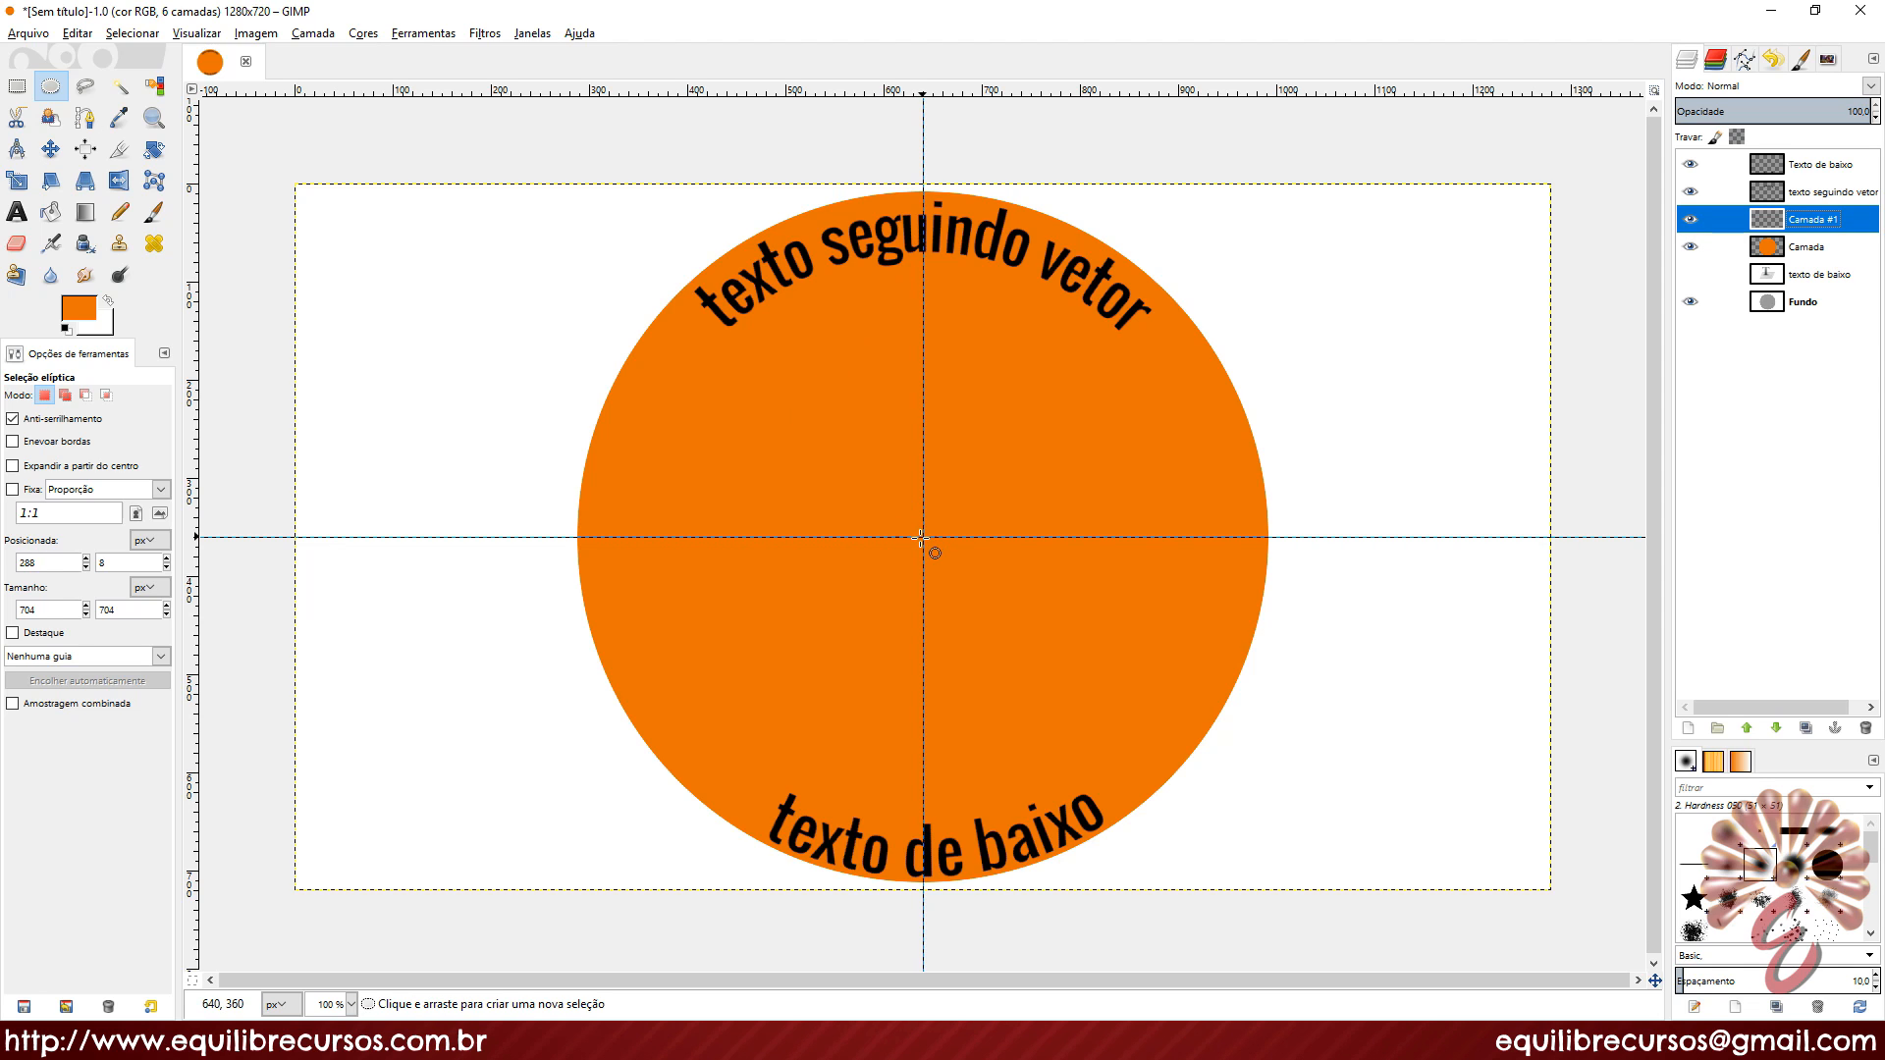
pyautogui.moveTo(922, 537); pyautogui.dragTo(1187, 732)
# Step: Fill the inner circular selection with yellow e8c500 and clear the selection
pyautogui.click(50, 211)
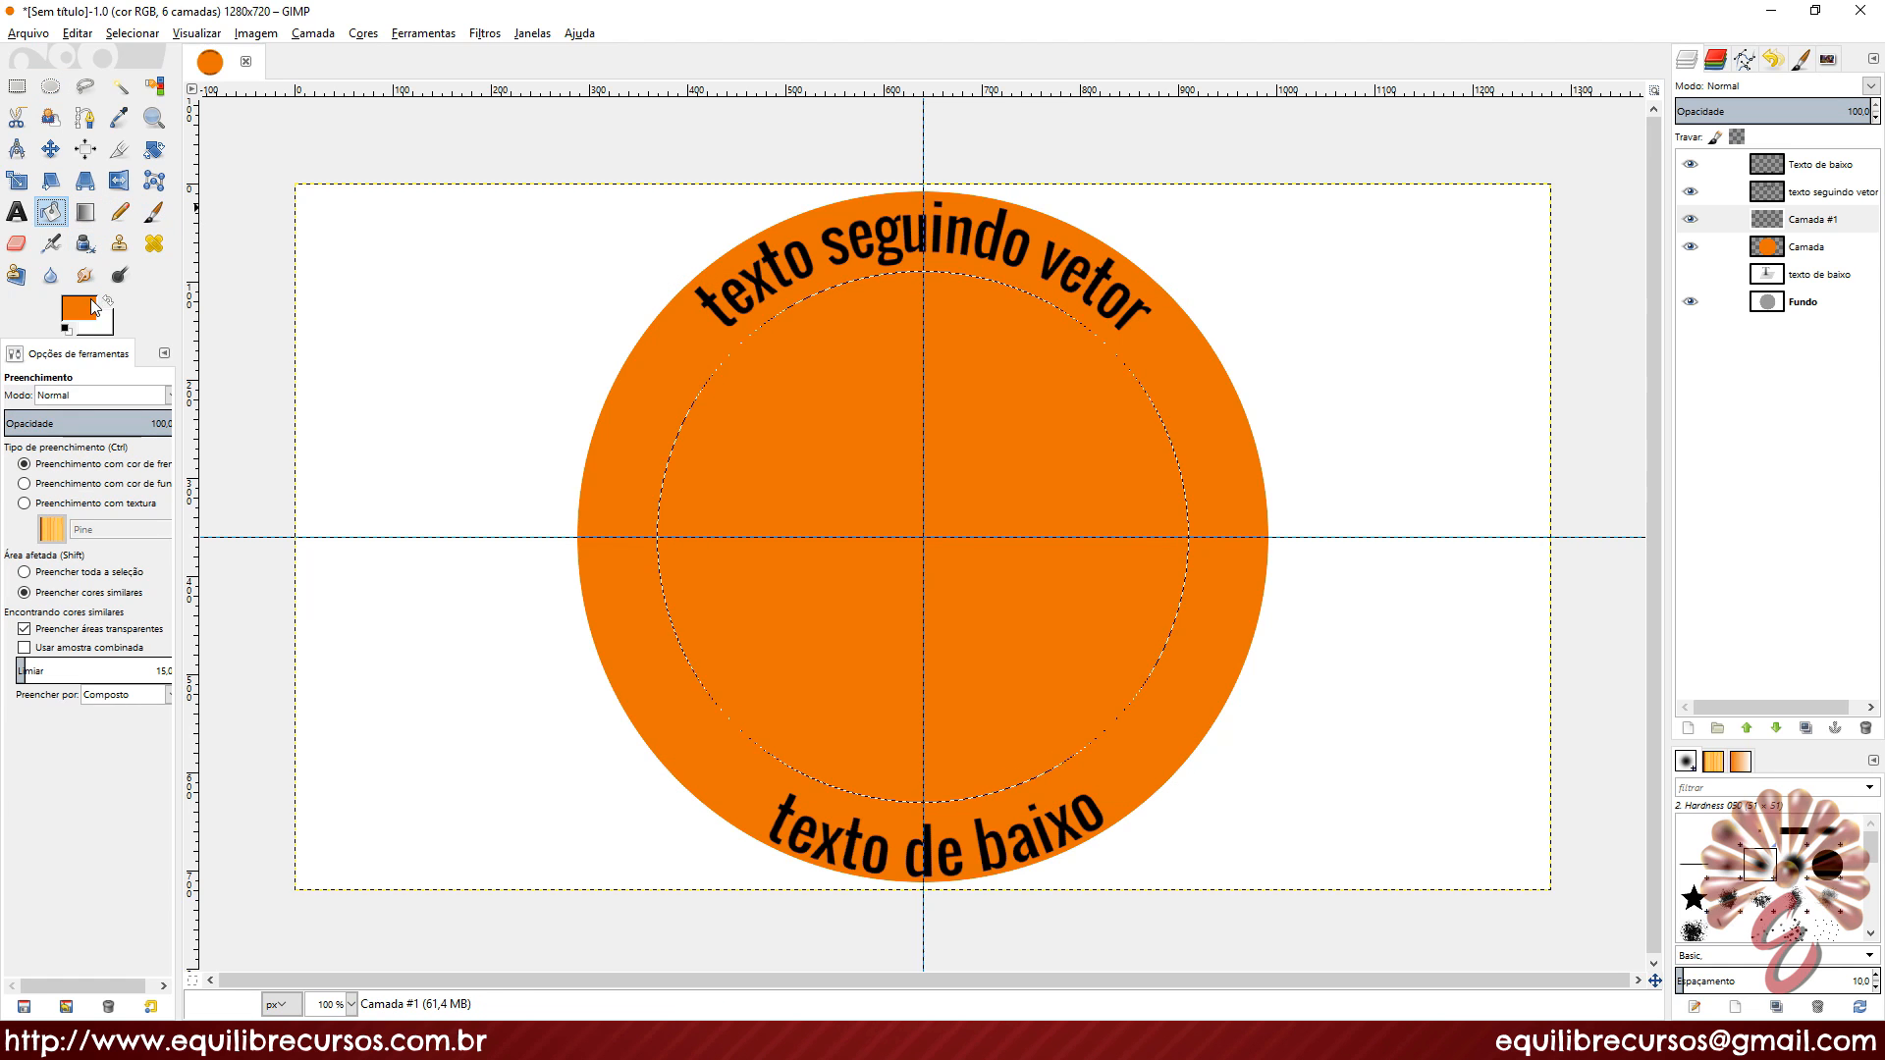
pyautogui.click(87, 308)
pyautogui.click(472, 357)
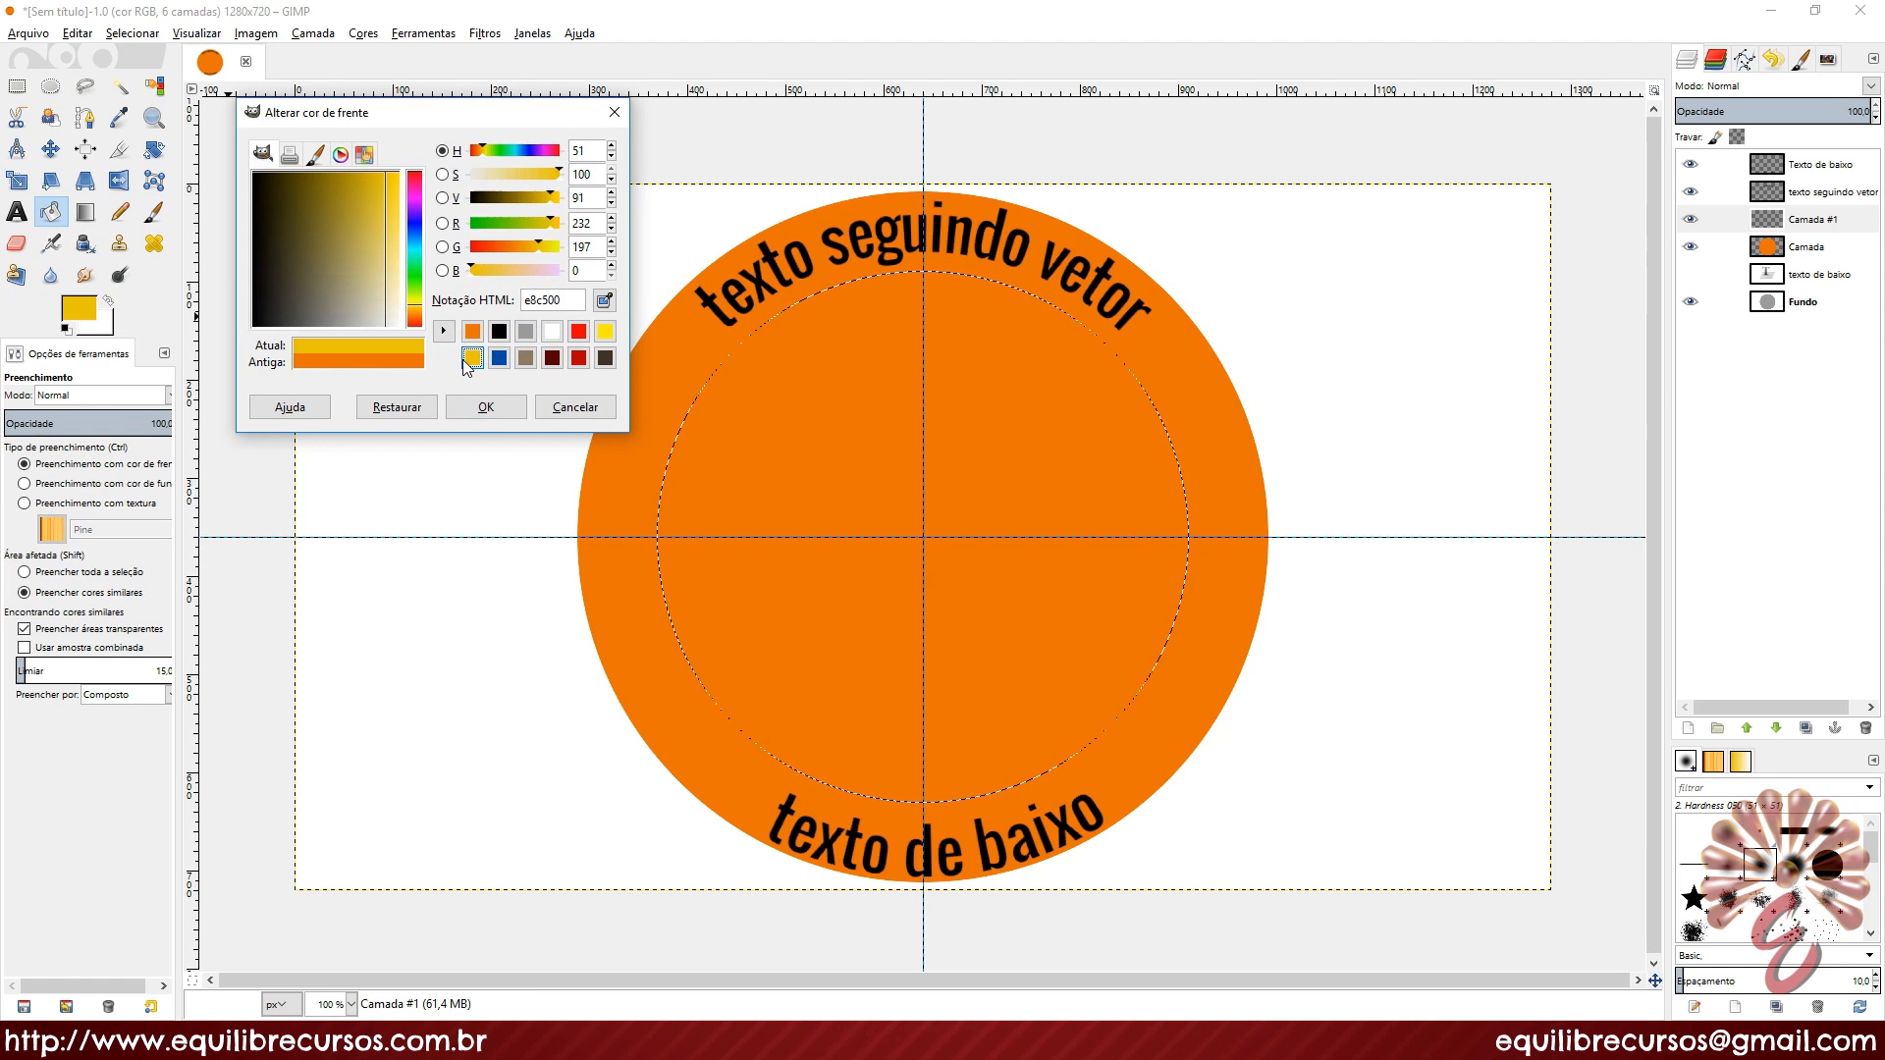
pyautogui.click(486, 408)
pyautogui.click(870, 416)
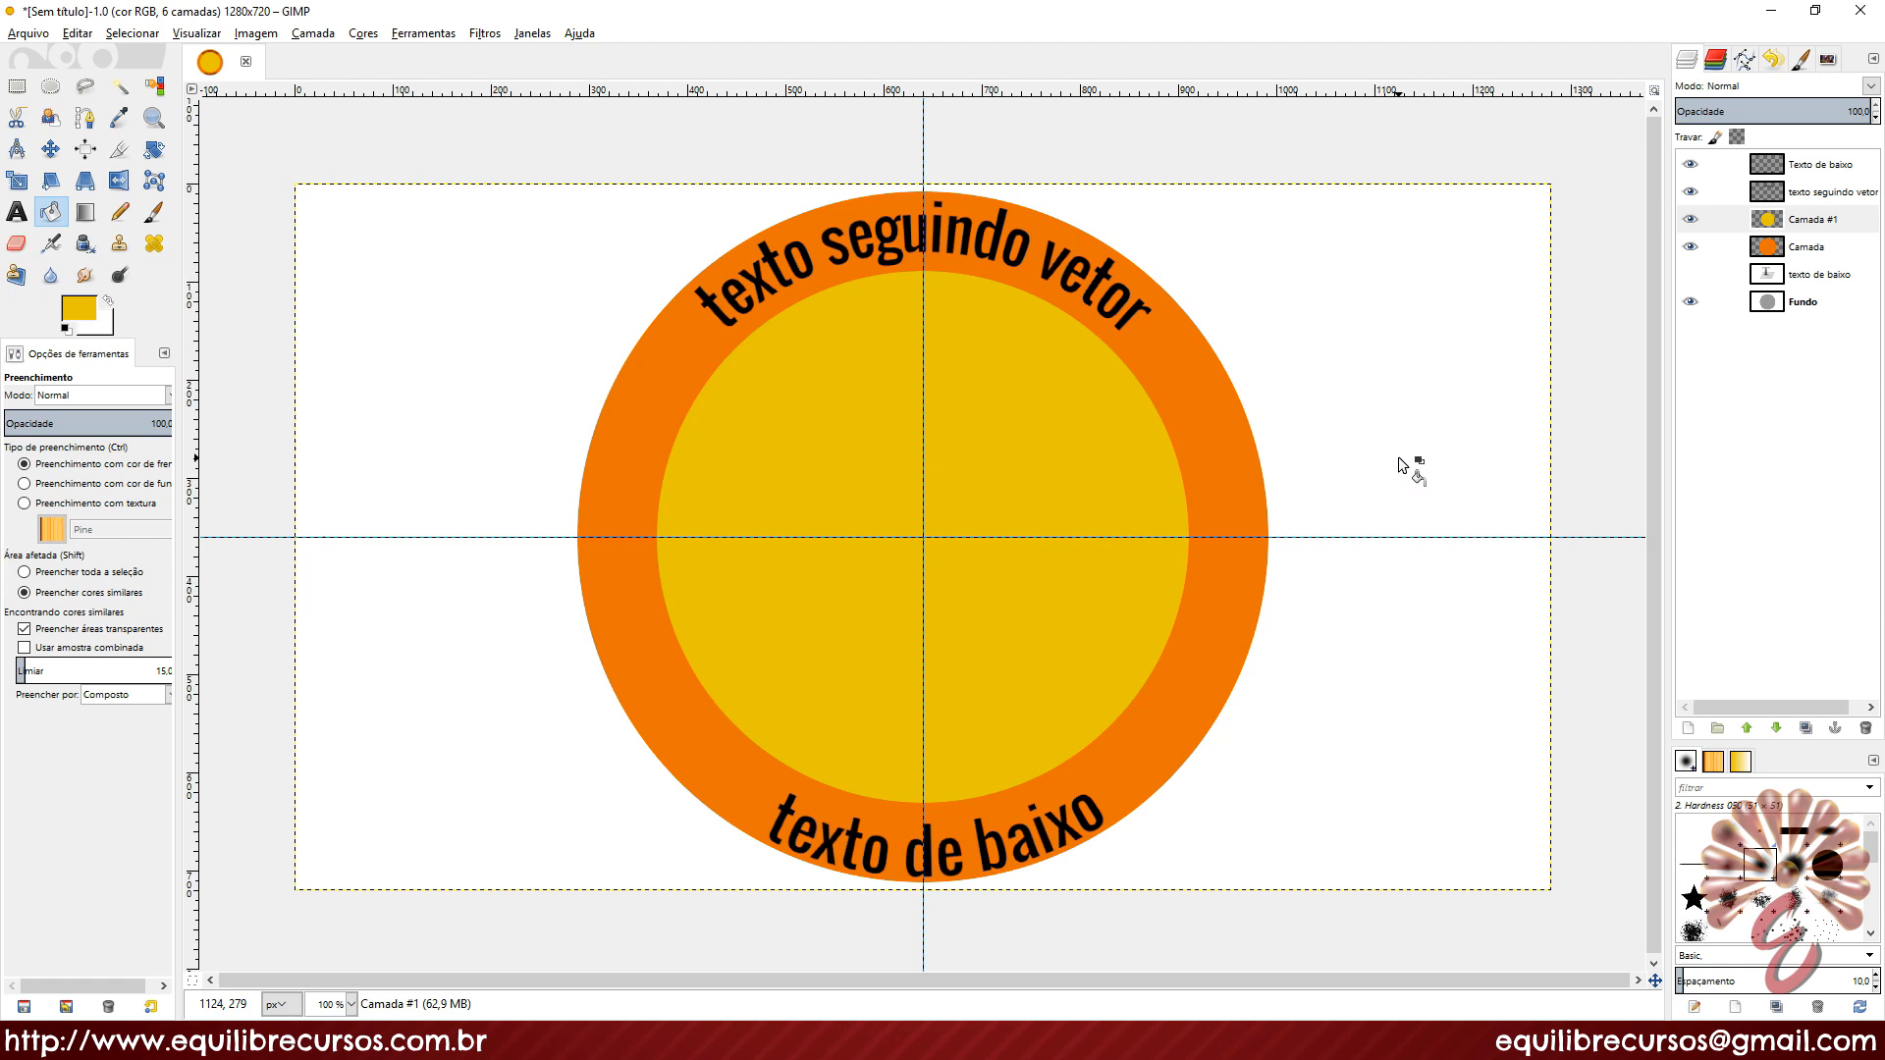